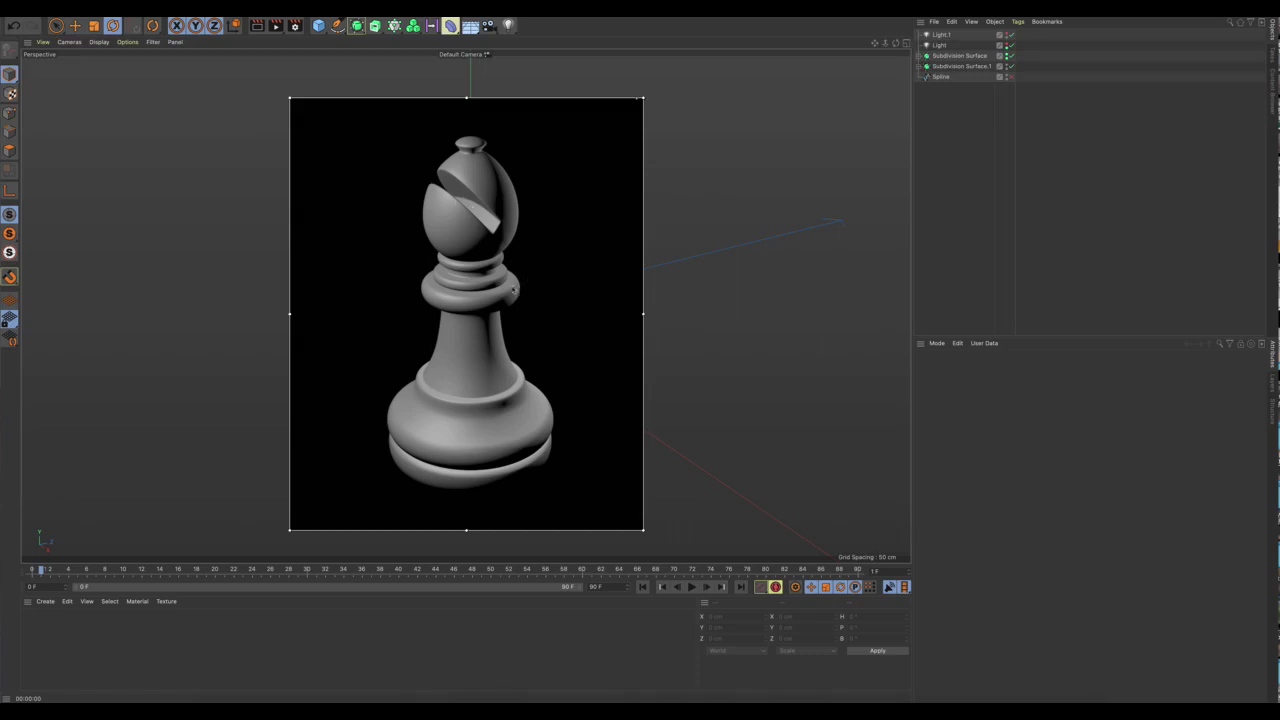
# Examine the chess bishop model from several angles and distances, focusing on the slanted cut in its head.
pyautogui.moveTo(509, 293)
pyautogui.keyDown('alt'); pyautogui.mouseDown()
pyautogui.moveTo(423, 243)
pyautogui.moveTo(400, 266)
pyautogui.moveTo(410, 281)
pyautogui.moveTo(600, 314)
pyautogui.moveTo(543, 289)
pyautogui.moveTo(498, 308)
pyautogui.mouseUp(); pyautogui.keyUp('alt')
pyautogui.scroll(3, 468, 185)
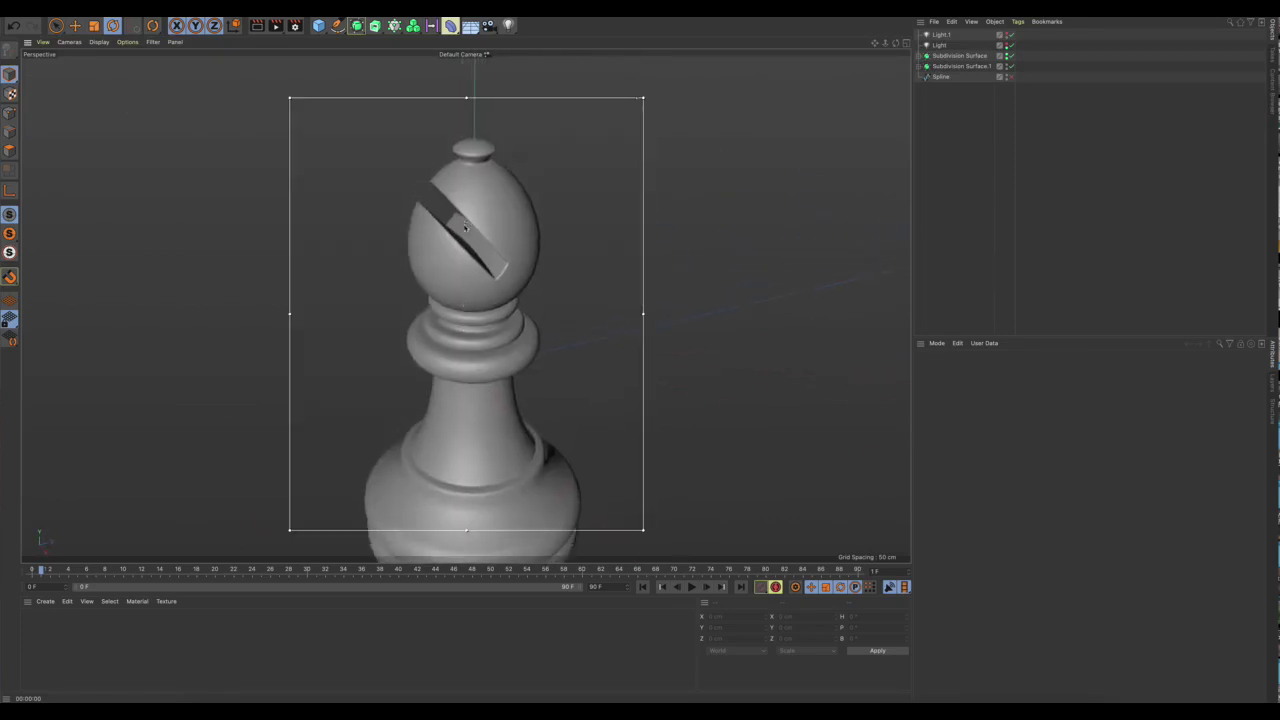
pyautogui.scroll(3, 461, 189)
pyautogui.keyDown('alt'); pyautogui.moveTo(461, 189); pyautogui.dragTo(436, 190); pyautogui.keyUp('alt')
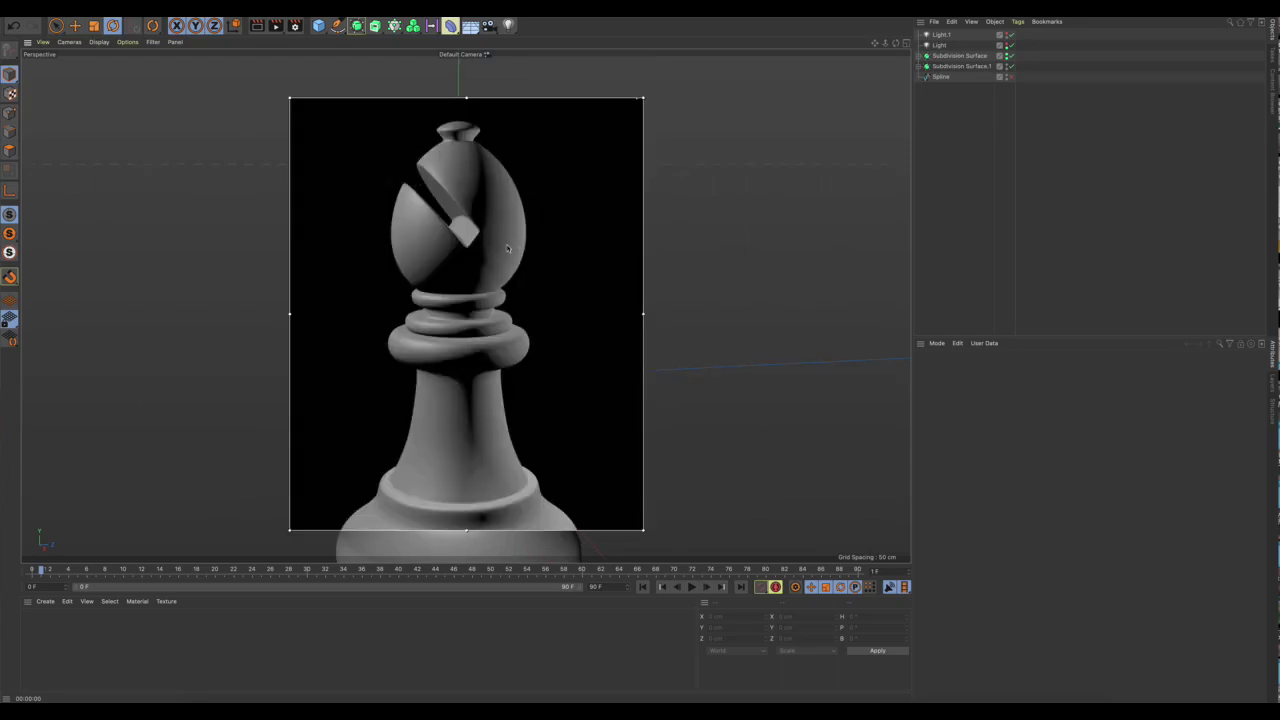
pyautogui.keyDown('alt'); pyautogui.moveTo(507, 248); pyautogui.dragTo(506, 251); pyautogui.keyUp('alt')
pyautogui.scroll(3, 380, 177)
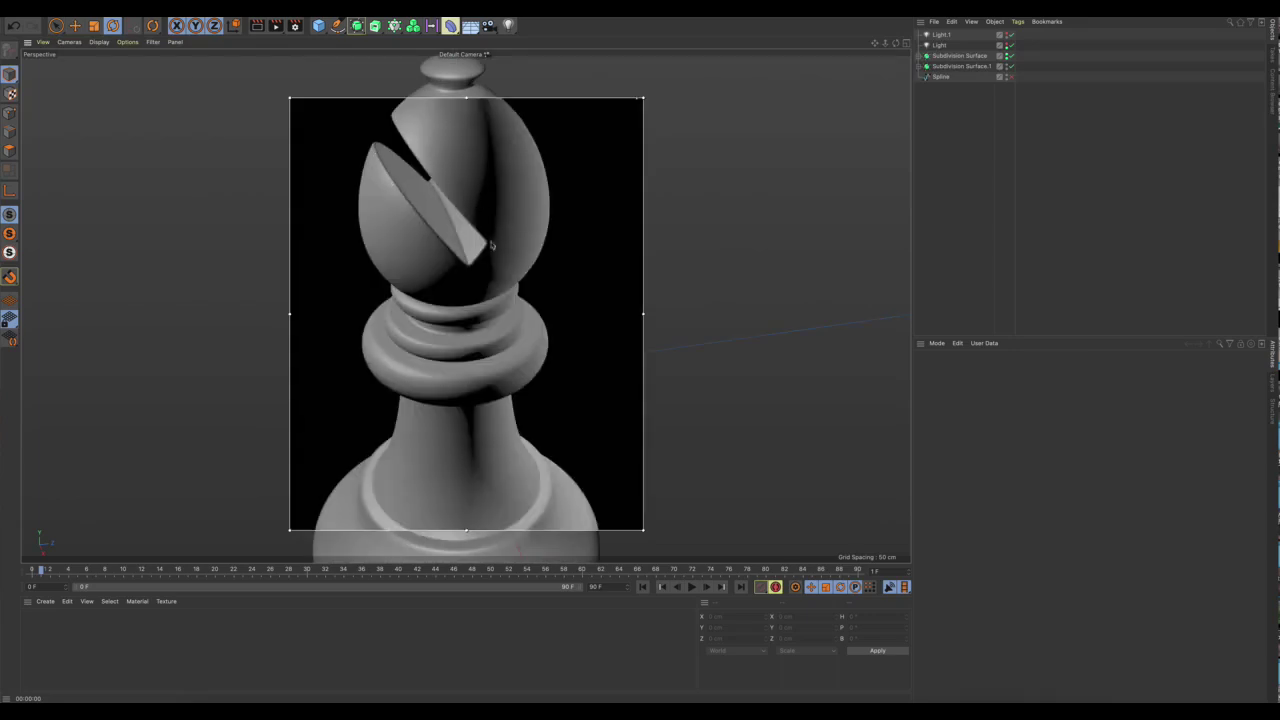
pyautogui.keyDown('alt'); pyautogui.moveTo(432, 228); pyautogui.dragTo(450, 249); pyautogui.keyUp('alt')
pyautogui.scroll(-5, 450, 249)
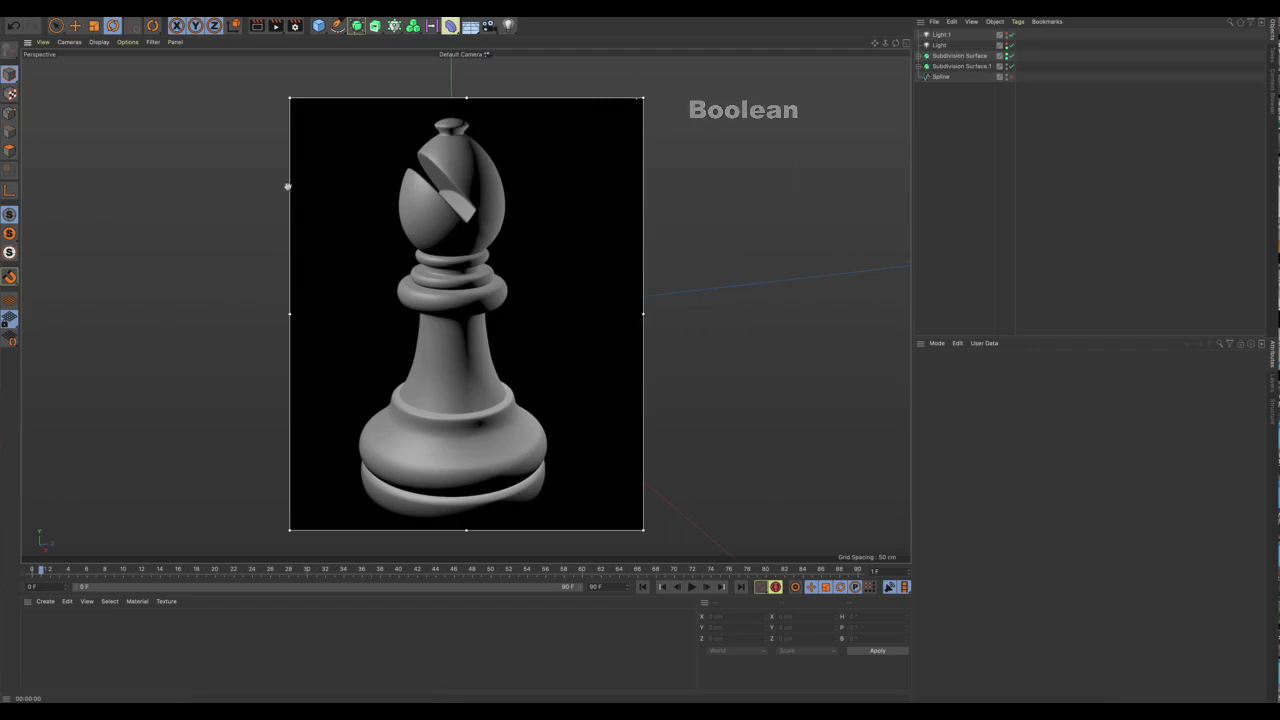
# Switch to the open project Untitled 2 and bring its sphere into view.
pyautogui.click(590, 8)
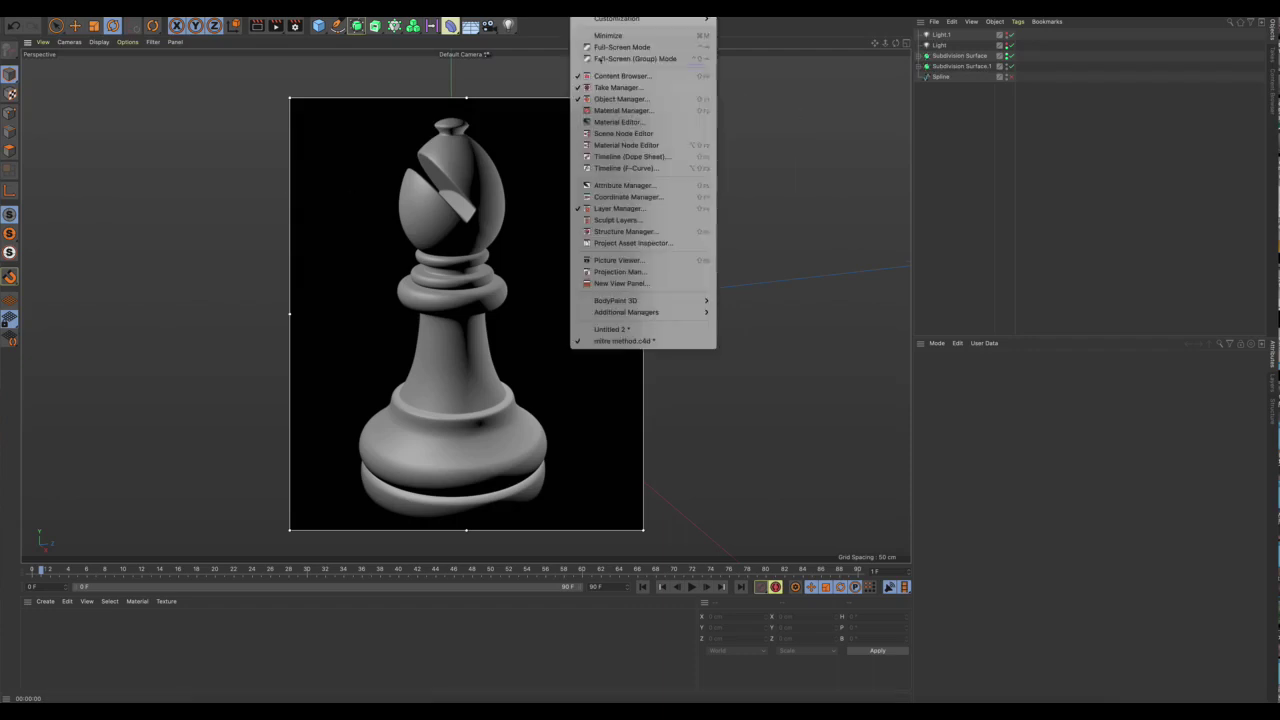
pyautogui.click(614, 329)
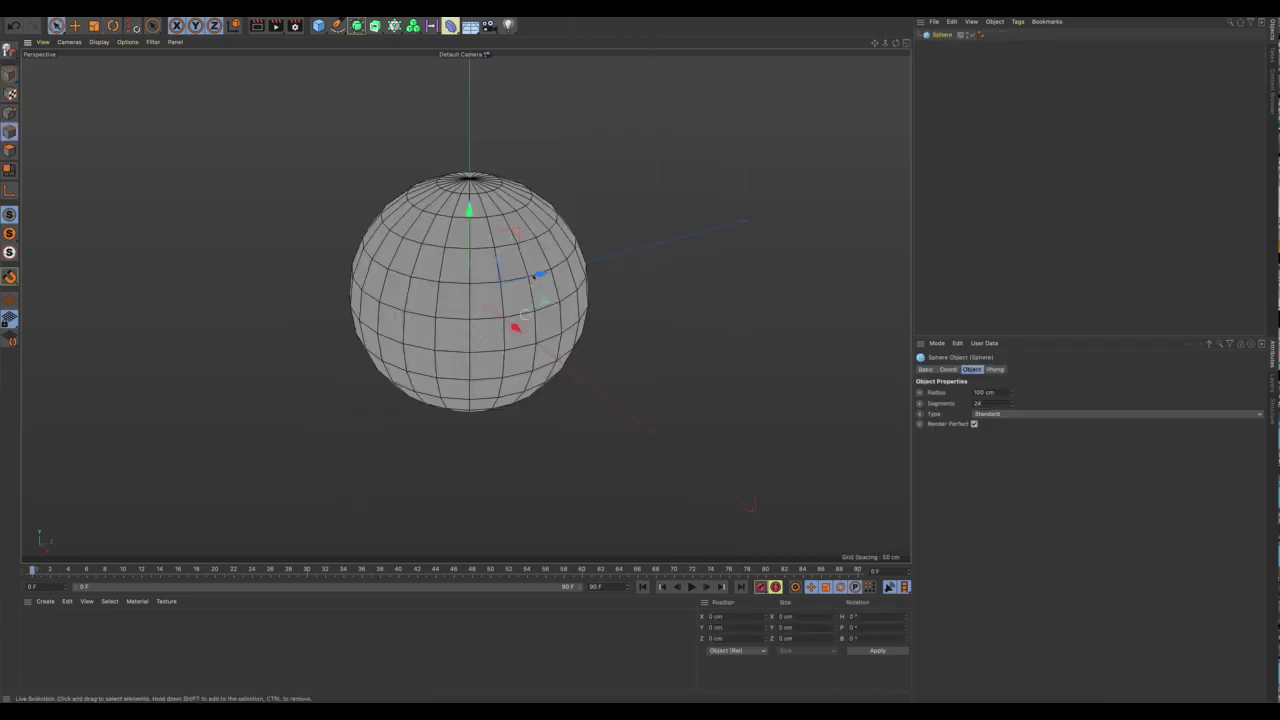
pyautogui.moveTo(464, 370)
pyautogui.keyDown('alt'); pyautogui.mouseDown()
pyautogui.moveTo(499, 360)
pyautogui.moveTo(486, 340)
pyautogui.moveTo(477, 366)
pyautogui.mouseUp(); pyautogui.keyUp('alt')
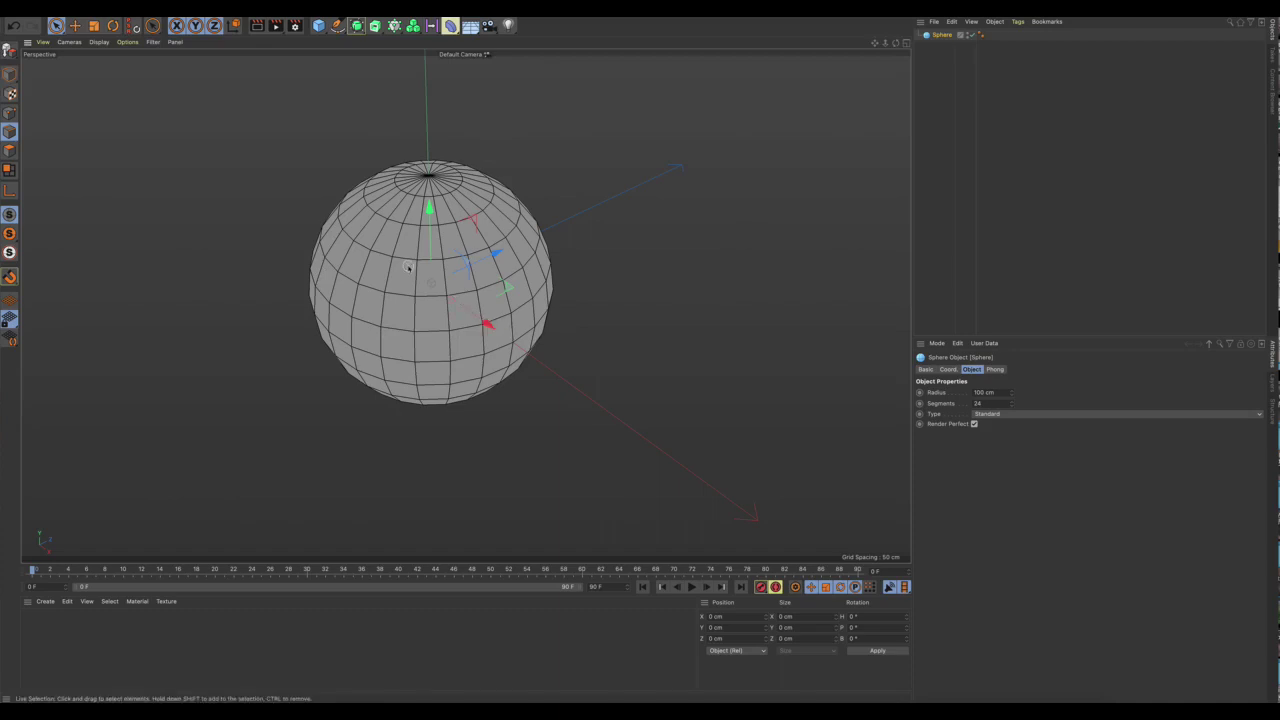
pyautogui.hotkey('ctrl', 'shift', 'z')
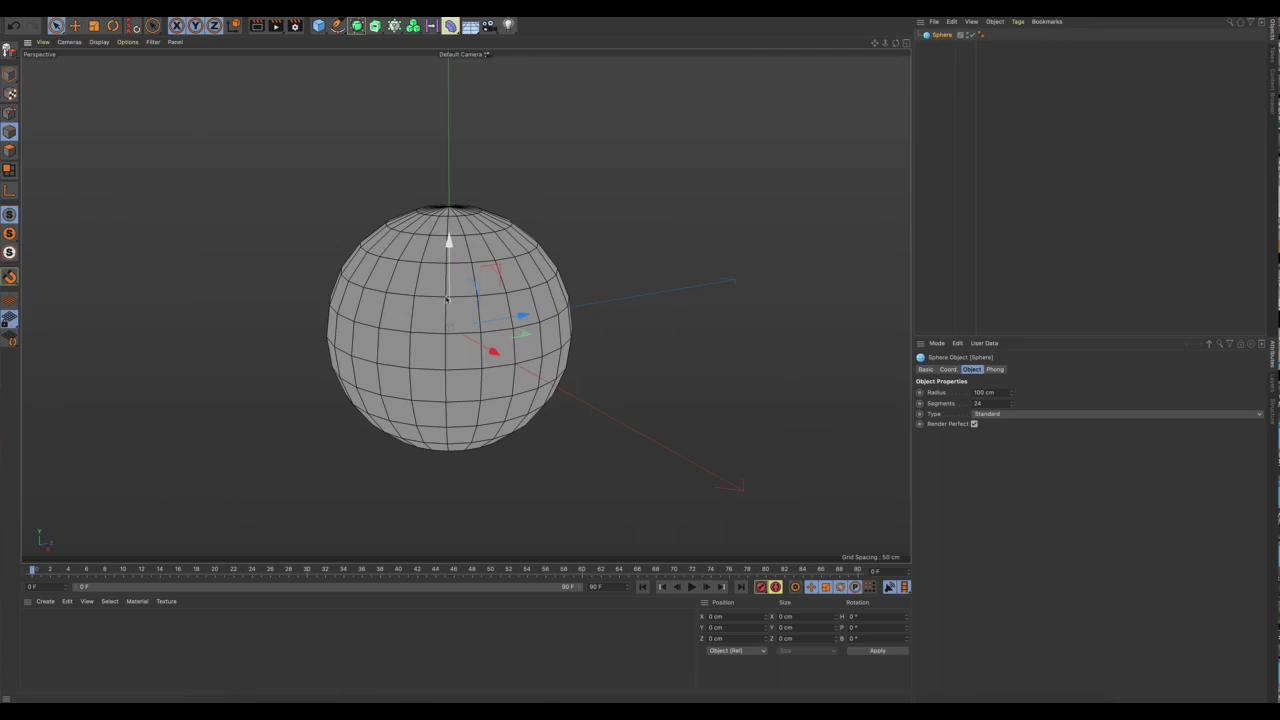
pyautogui.hotkey('ctrl', 'shift', 'z')
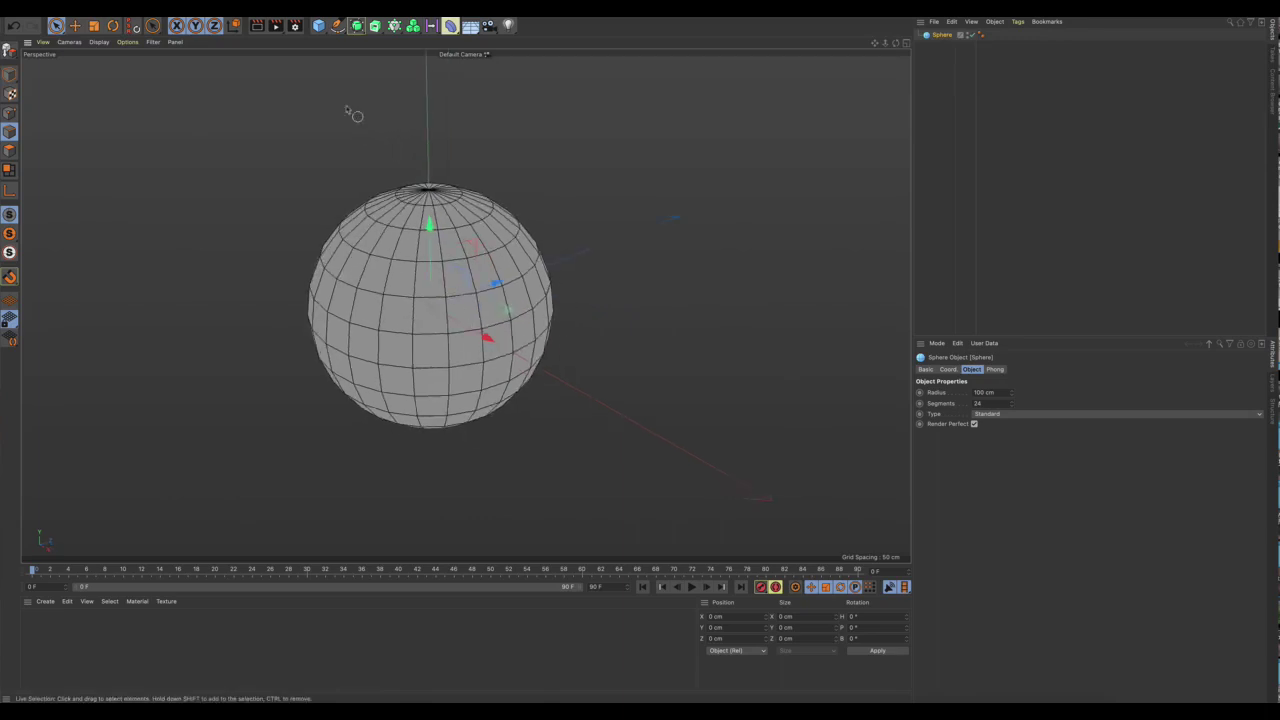
# Add a cube, flatten it to about 36 cm in Z and offset it to about -64 cm in Z.
pyautogui.click(318, 25)
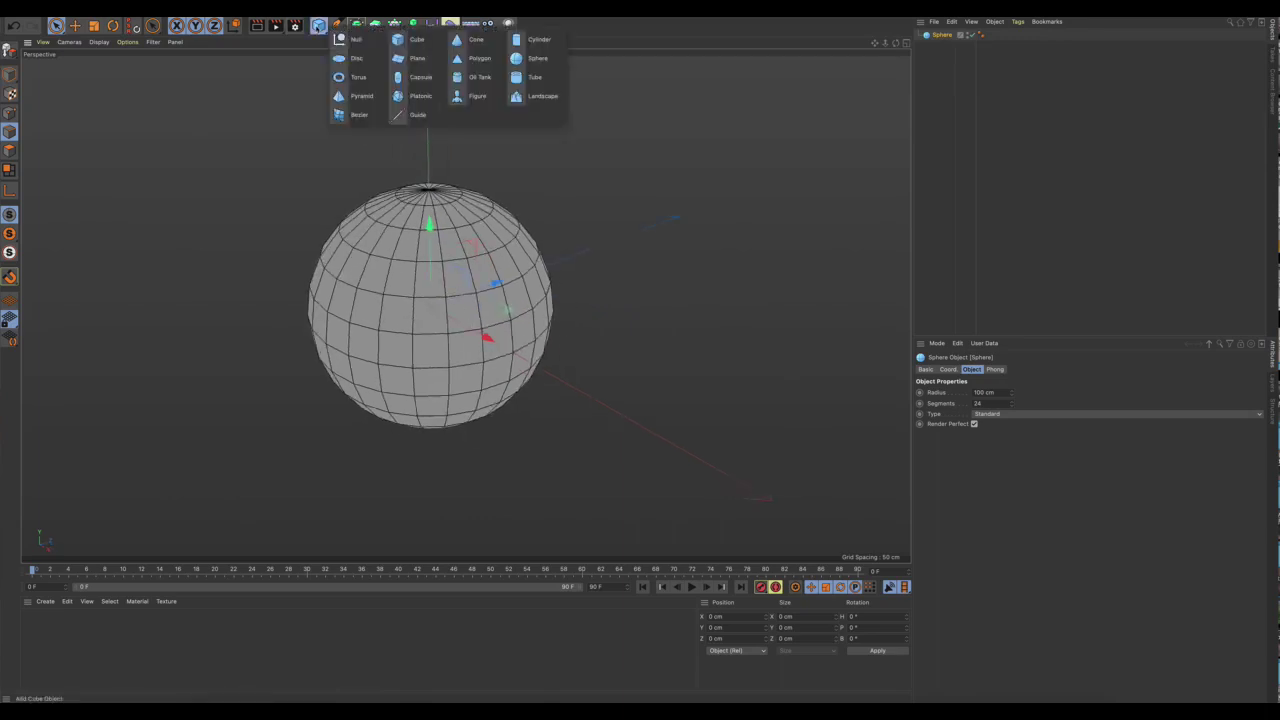
pyautogui.click(405, 40)
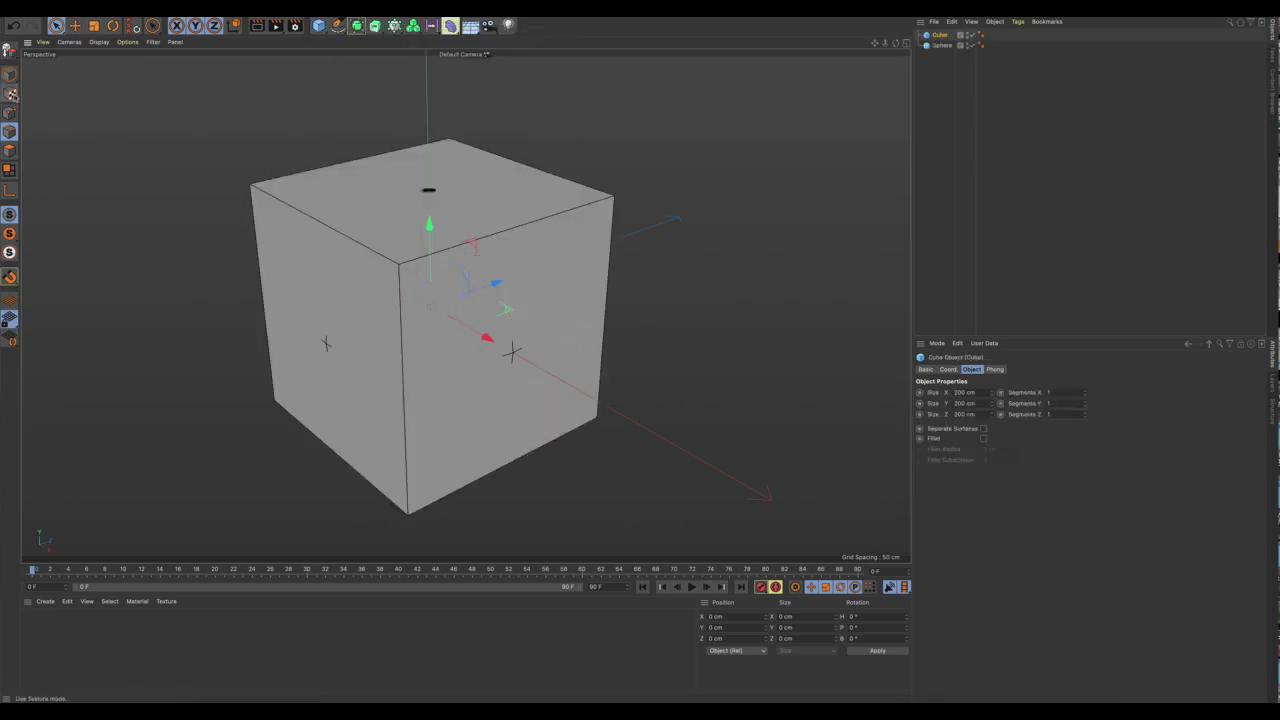
pyautogui.click(10, 74)
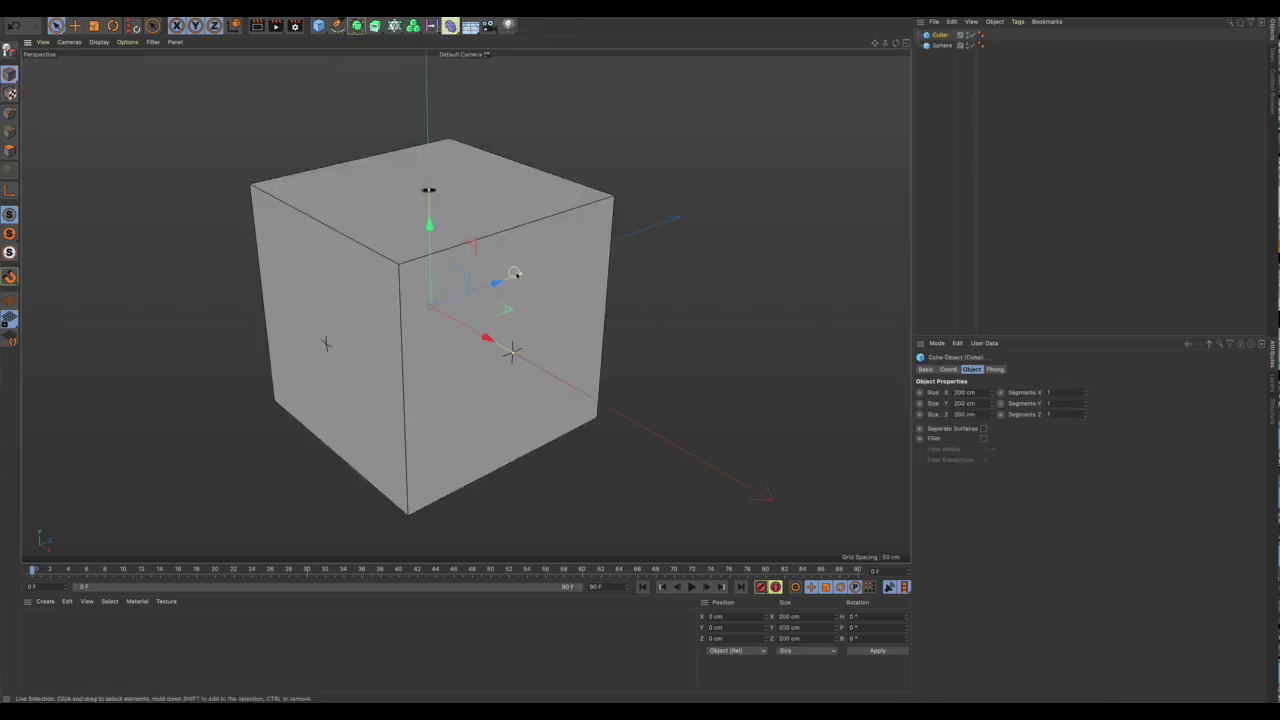
pyautogui.moveTo(522, 277); pyautogui.dragTo(434, 306)
pyautogui.click(899, 43)
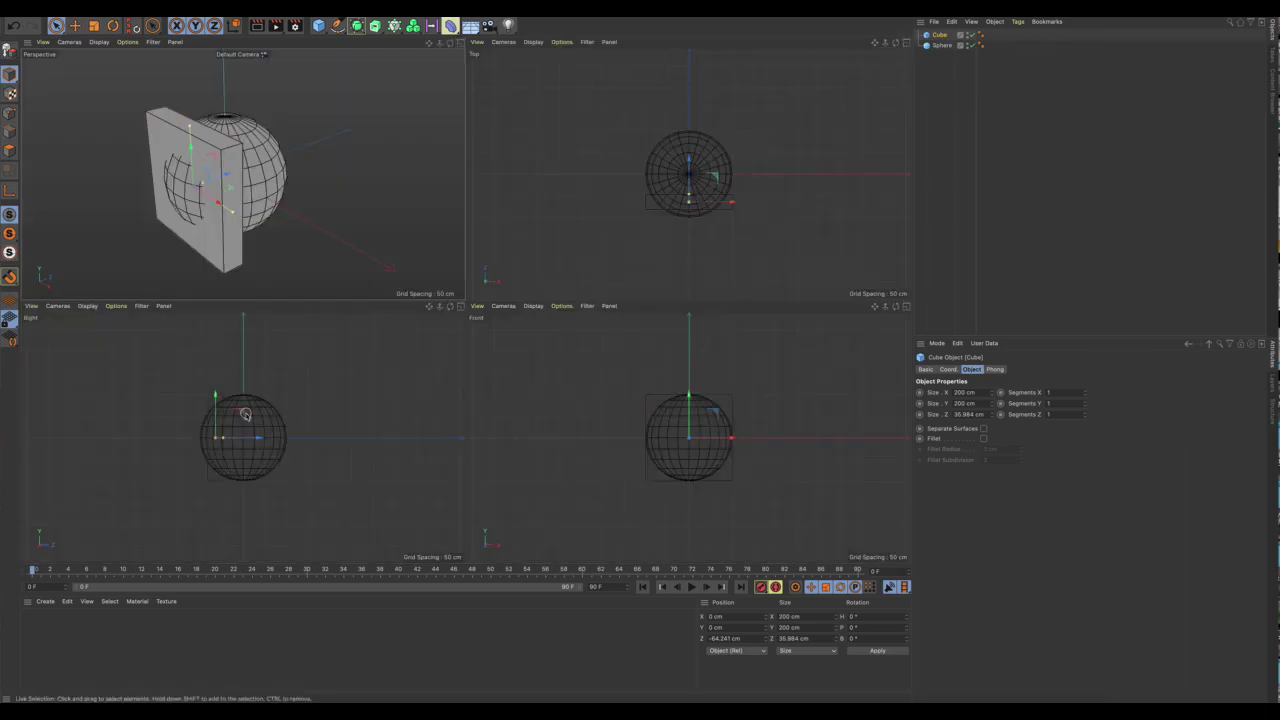
# Move the cube to about Y 74 cm, Z -50 cm over the sphere and thin it to about 28 cm in Z.
pyautogui.moveTo(241, 413); pyautogui.dragTo(247, 382)
pyautogui.scroll(2, 247, 382)
pyautogui.scroll(2, 247, 382)
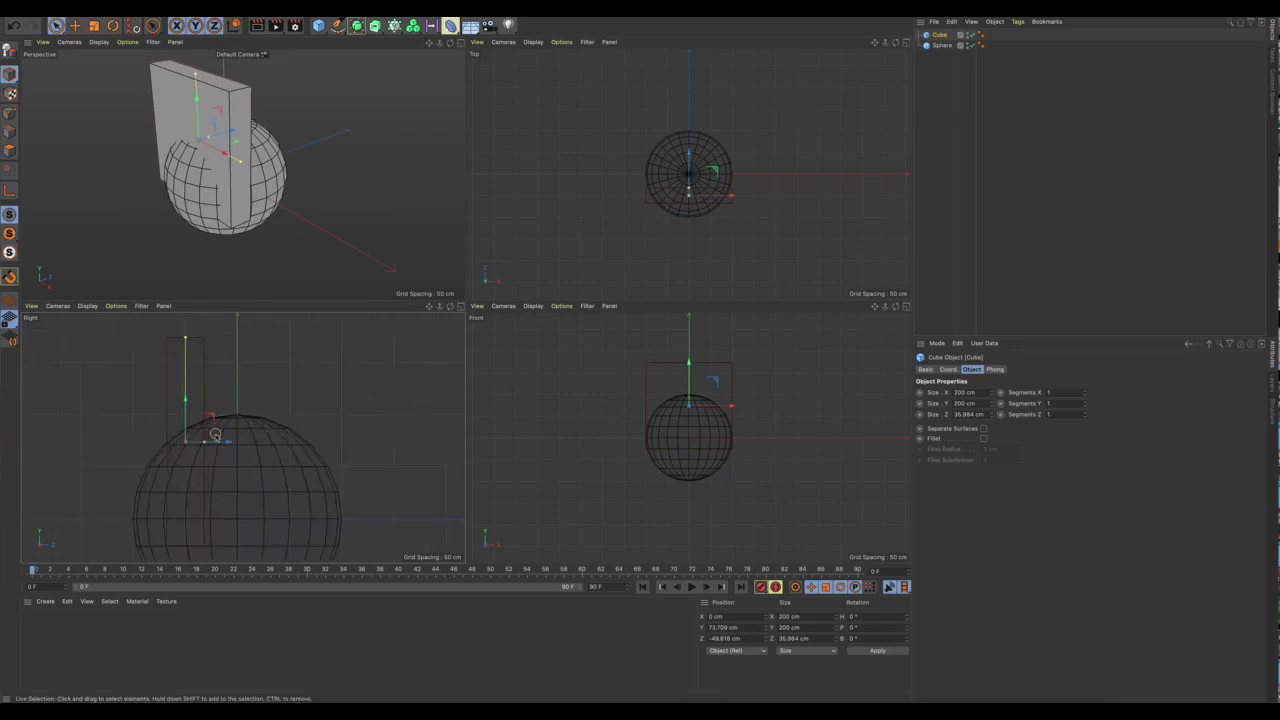
pyautogui.moveTo(202, 445); pyautogui.dragTo(210, 445)
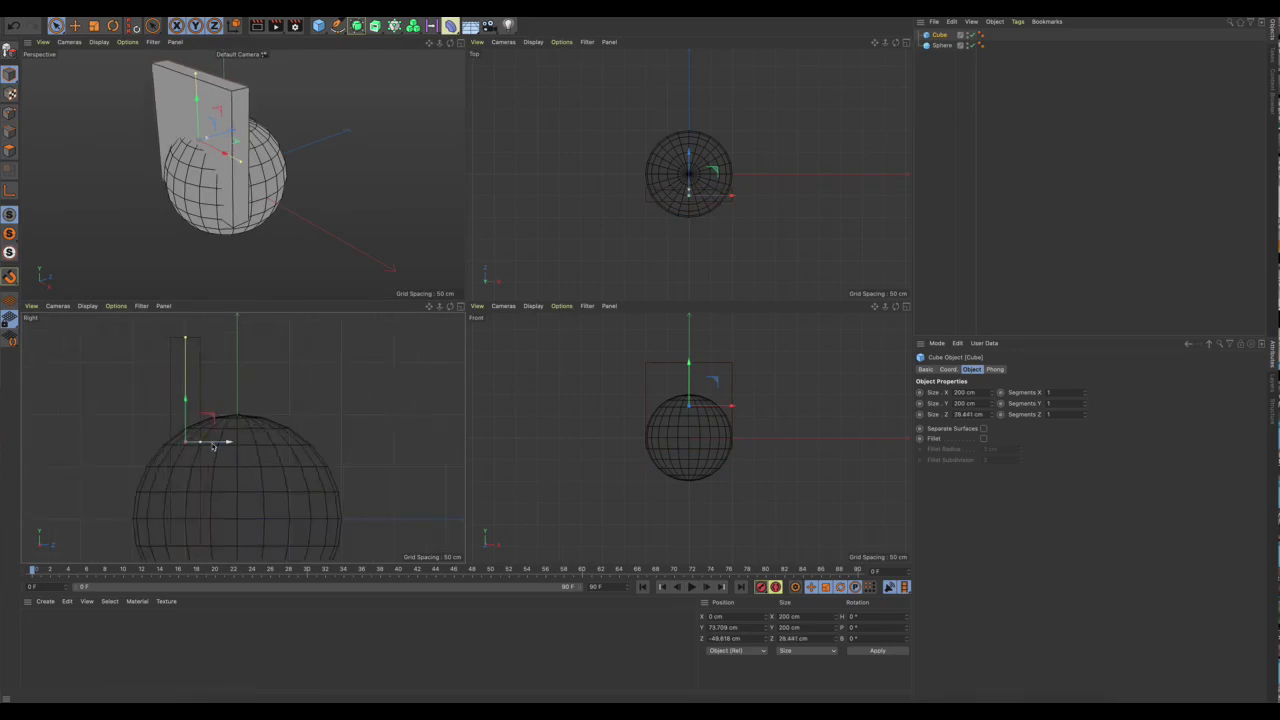
# Tilt the cube about 34° in pitch and move it outward to about Y 114 cm, Z -78 cm.
pyautogui.press('r')
pyautogui.moveTo(176, 424); pyautogui.dragTo(164, 449)
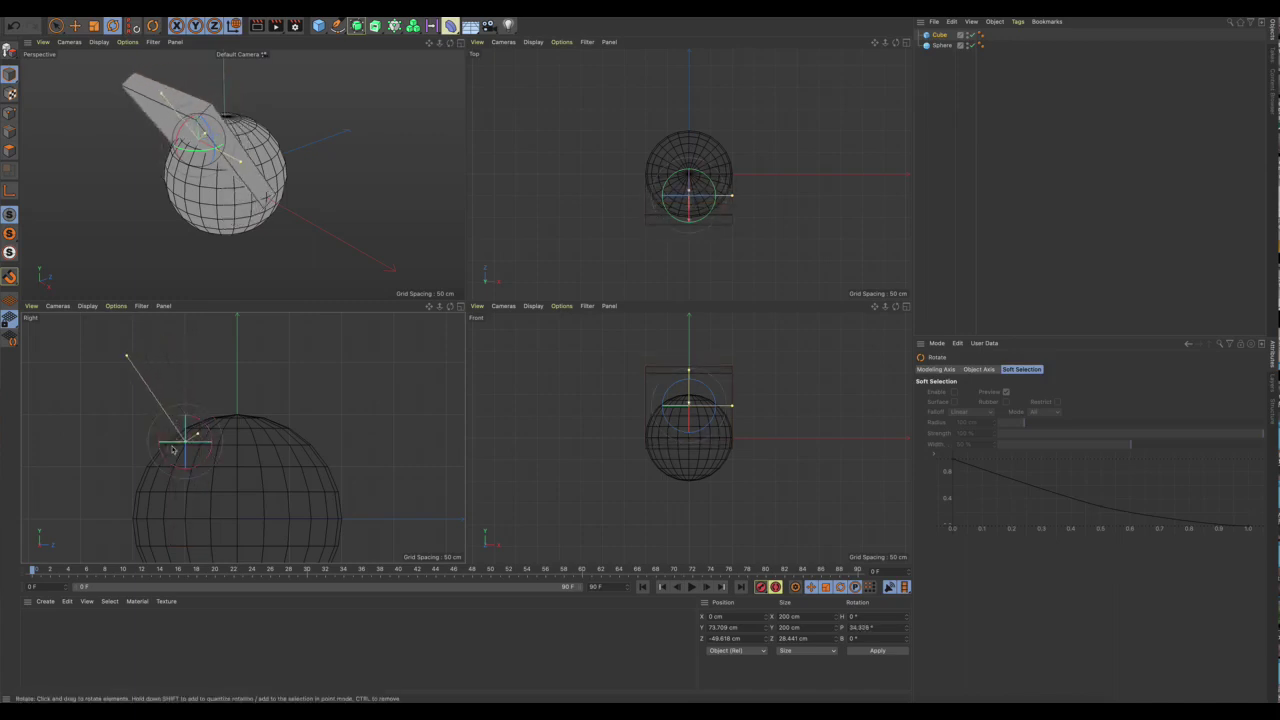
pyautogui.press('e')
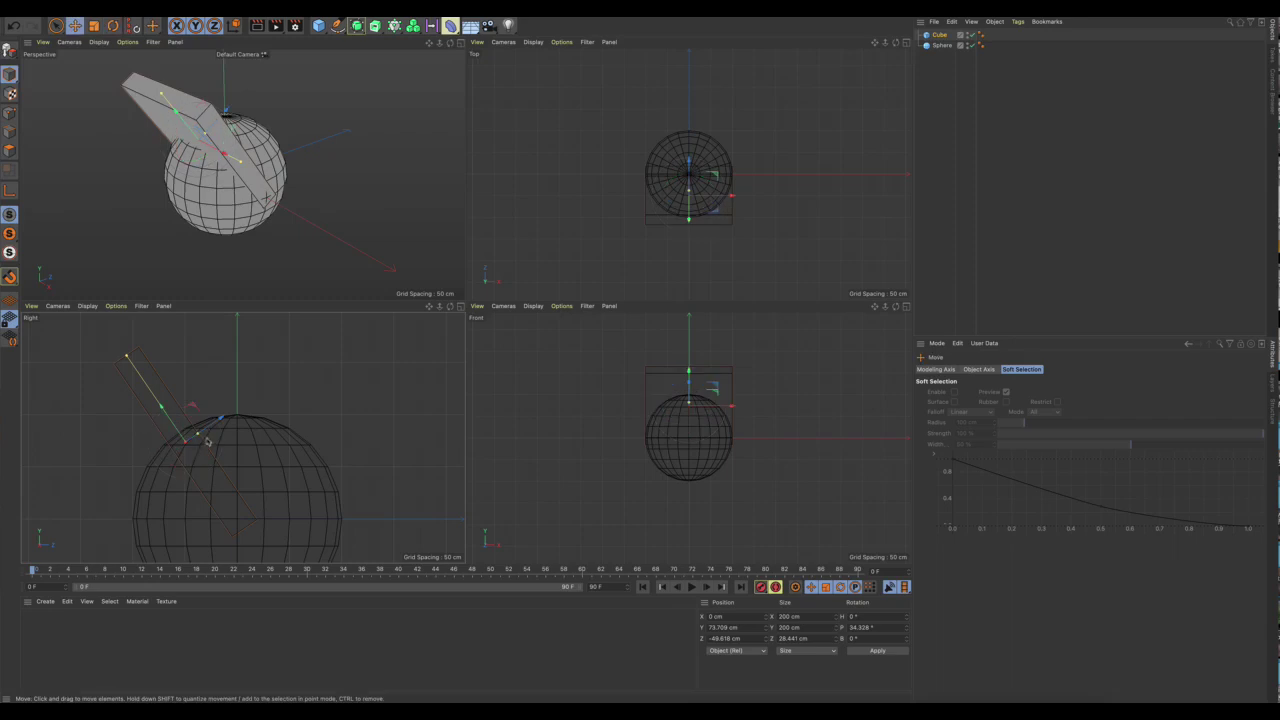
pyautogui.moveTo(193, 415); pyautogui.dragTo(162, 372)
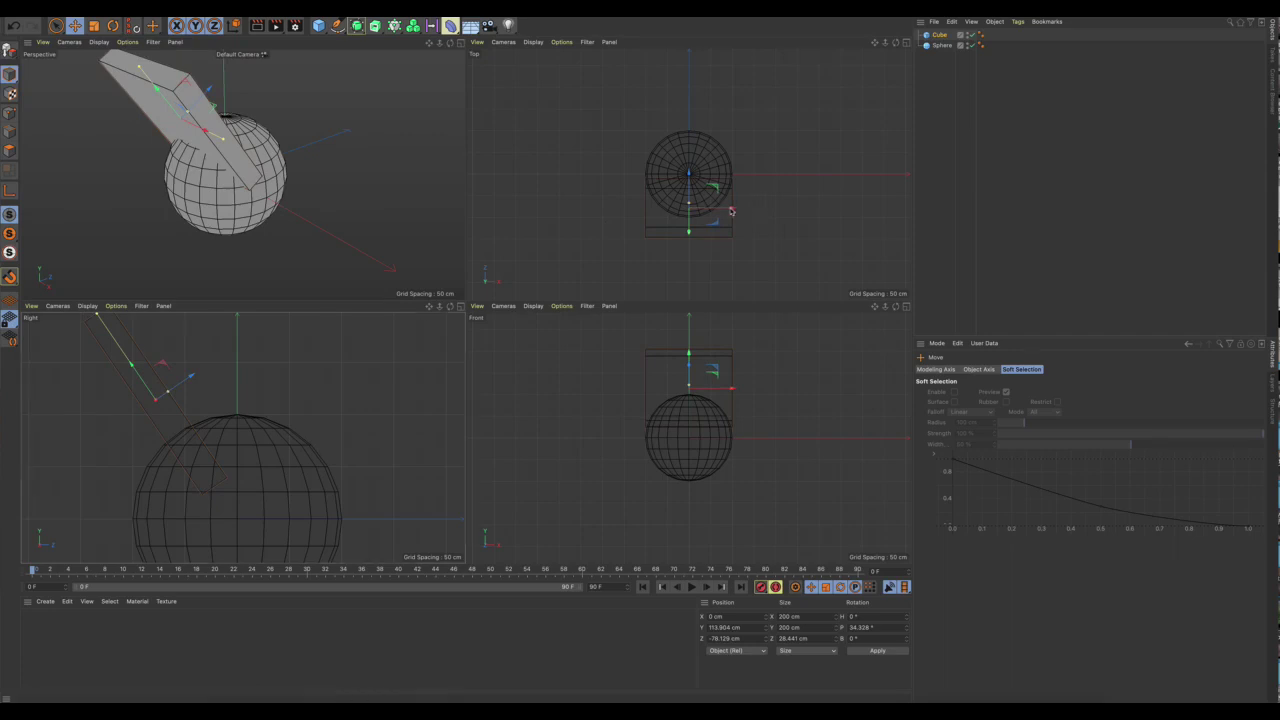
# Widen the cube to about 277 cm in X so it extends past both sides of the sphere.
pyautogui.moveTo(731, 211); pyautogui.dragTo(748, 211)
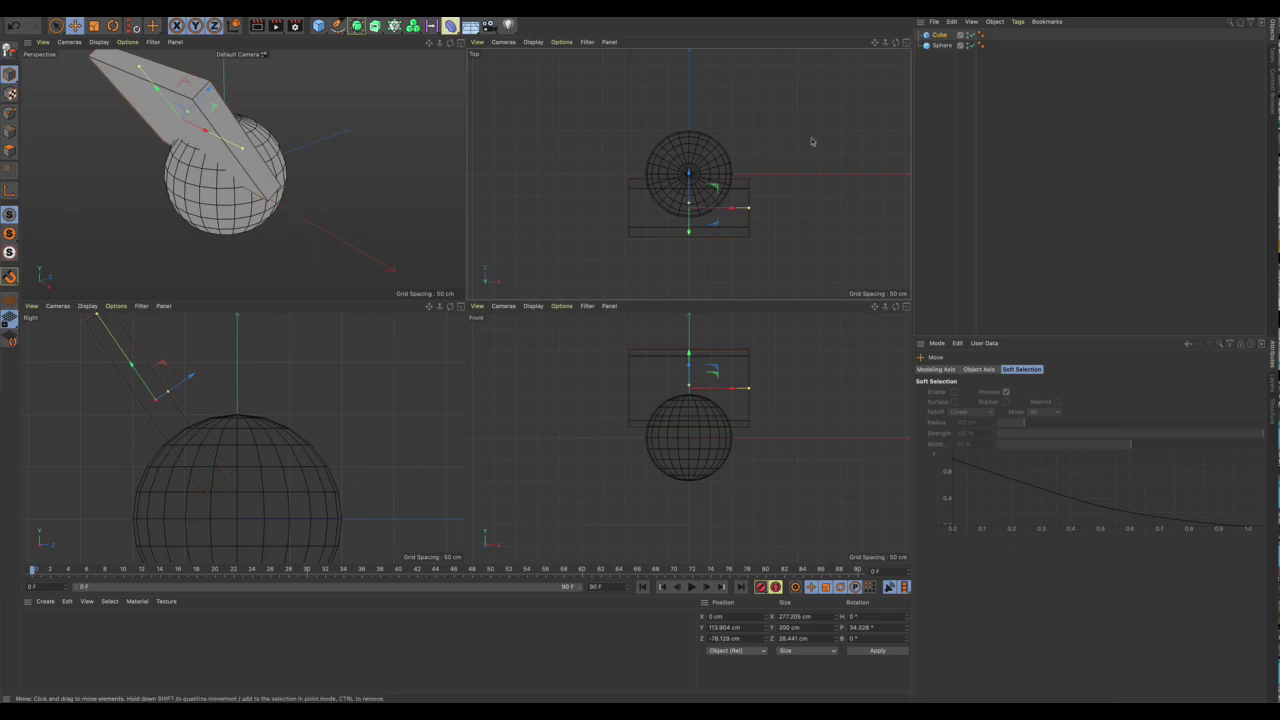
pyautogui.keyDown('alt'); pyautogui.moveTo(347, 223); pyautogui.dragTo(312, 215); pyautogui.keyUp('alt')
pyautogui.keyDown('alt'); pyautogui.moveTo(240, 170); pyautogui.dragTo(272, 241); pyautogui.keyUp('alt')
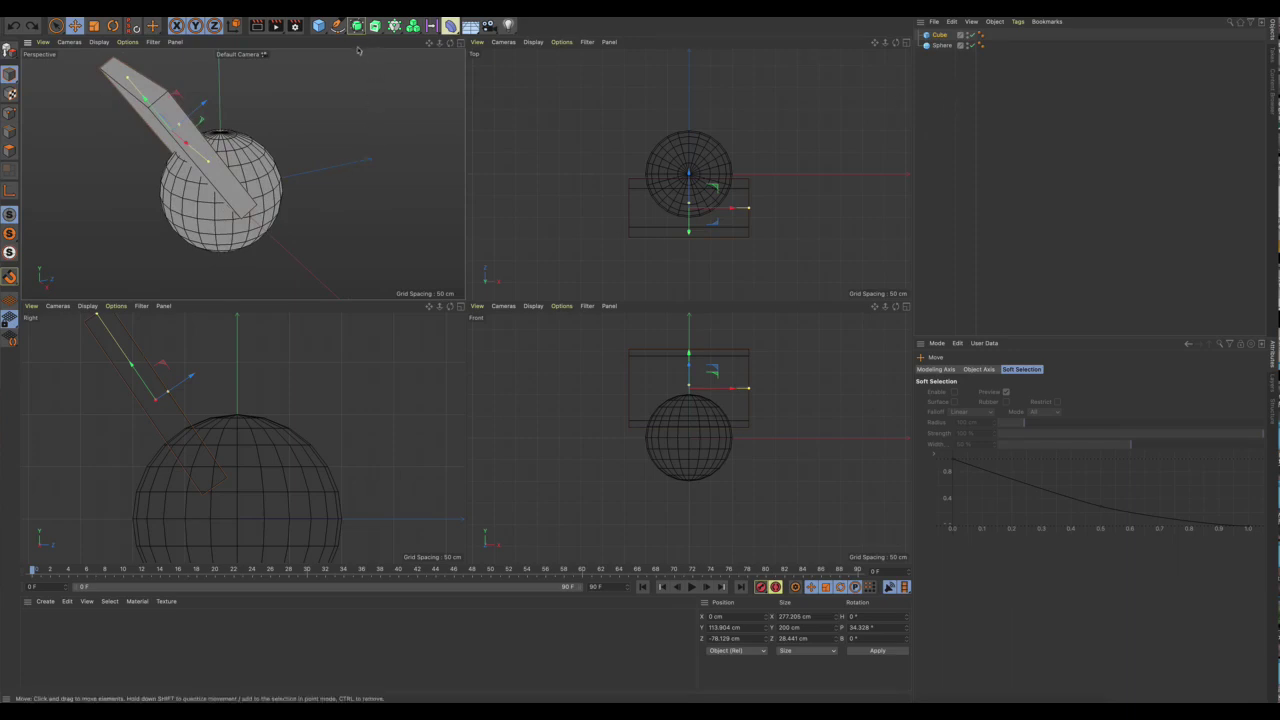
# Add a Boole object to the scene and show the perspective view full size.
pyautogui.click(356, 25)
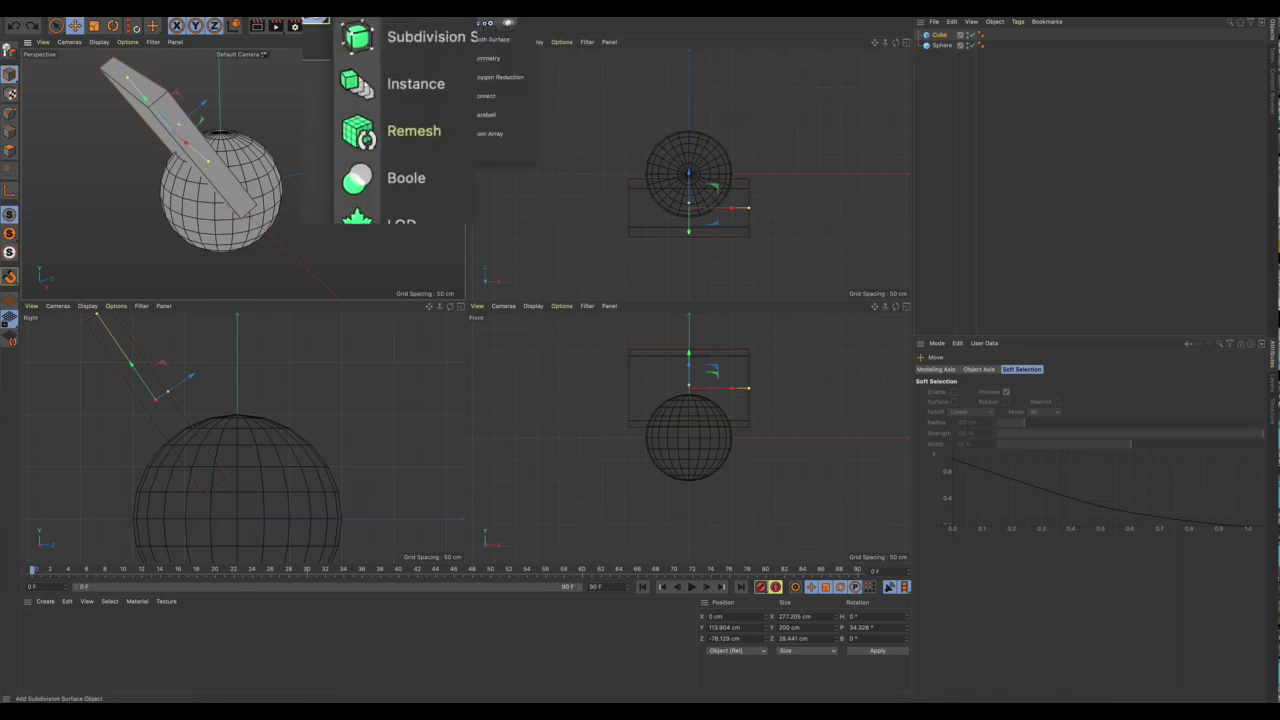
pyautogui.click(380, 180)
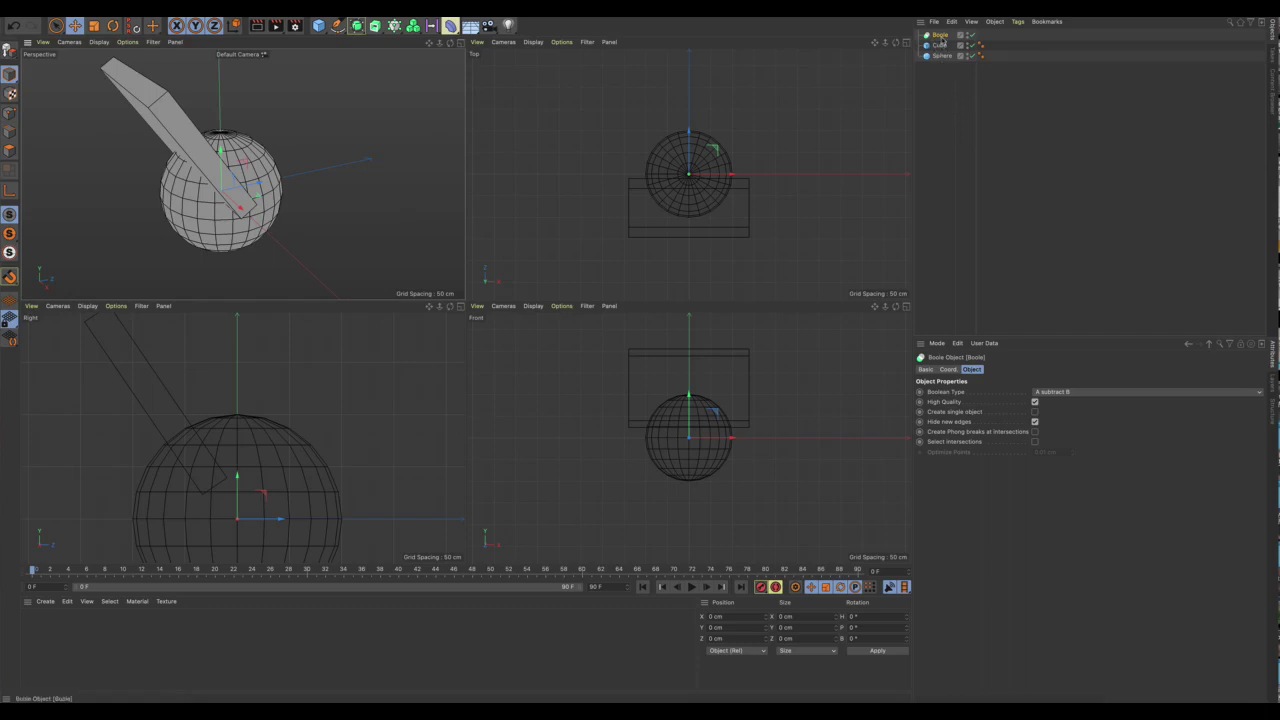
pyautogui.moveTo(942, 44); pyautogui.dragTo(917, 52)
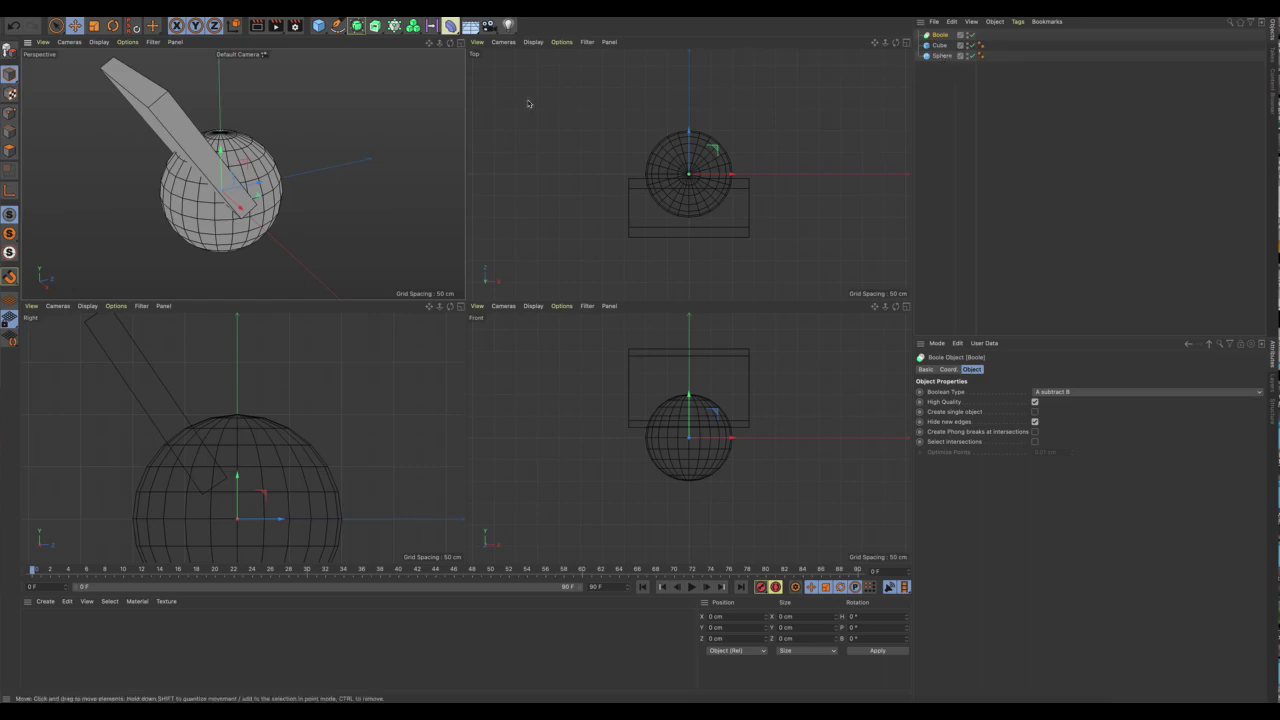
pyautogui.click(460, 44)
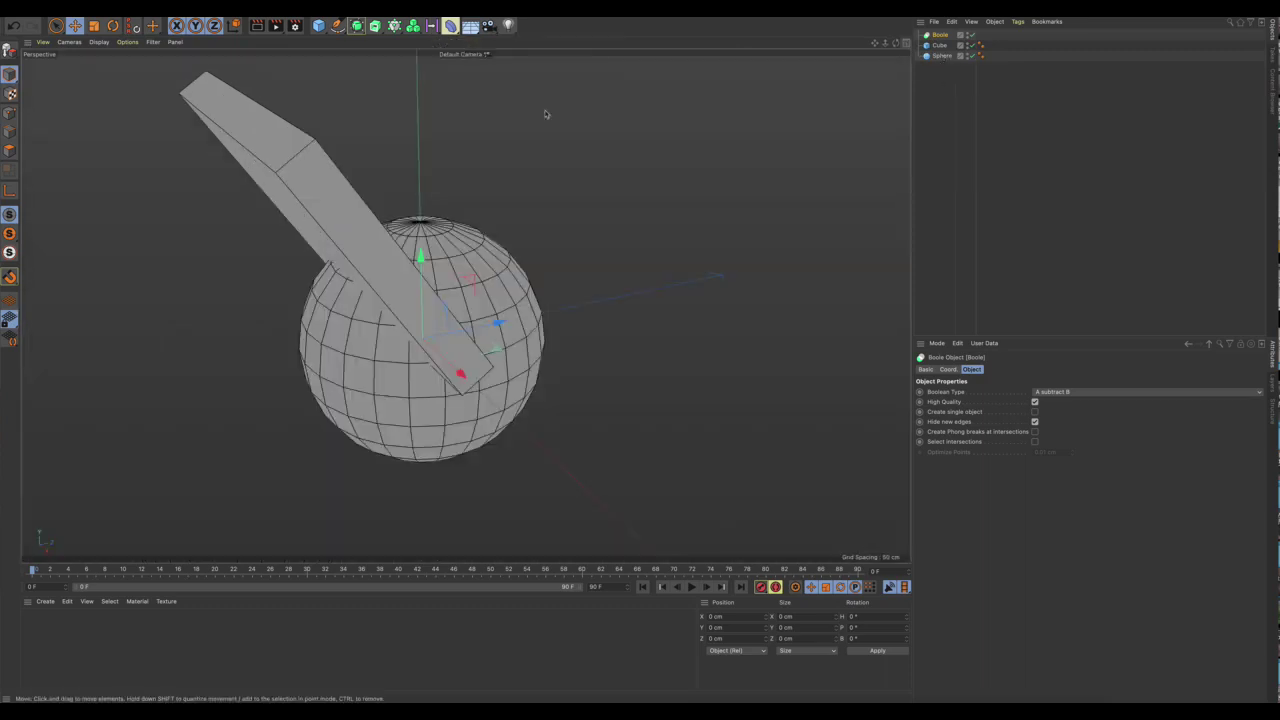
pyautogui.keyDown('alt'); pyautogui.moveTo(505, 313); pyautogui.dragTo(310, 205); pyautogui.keyUp('alt')
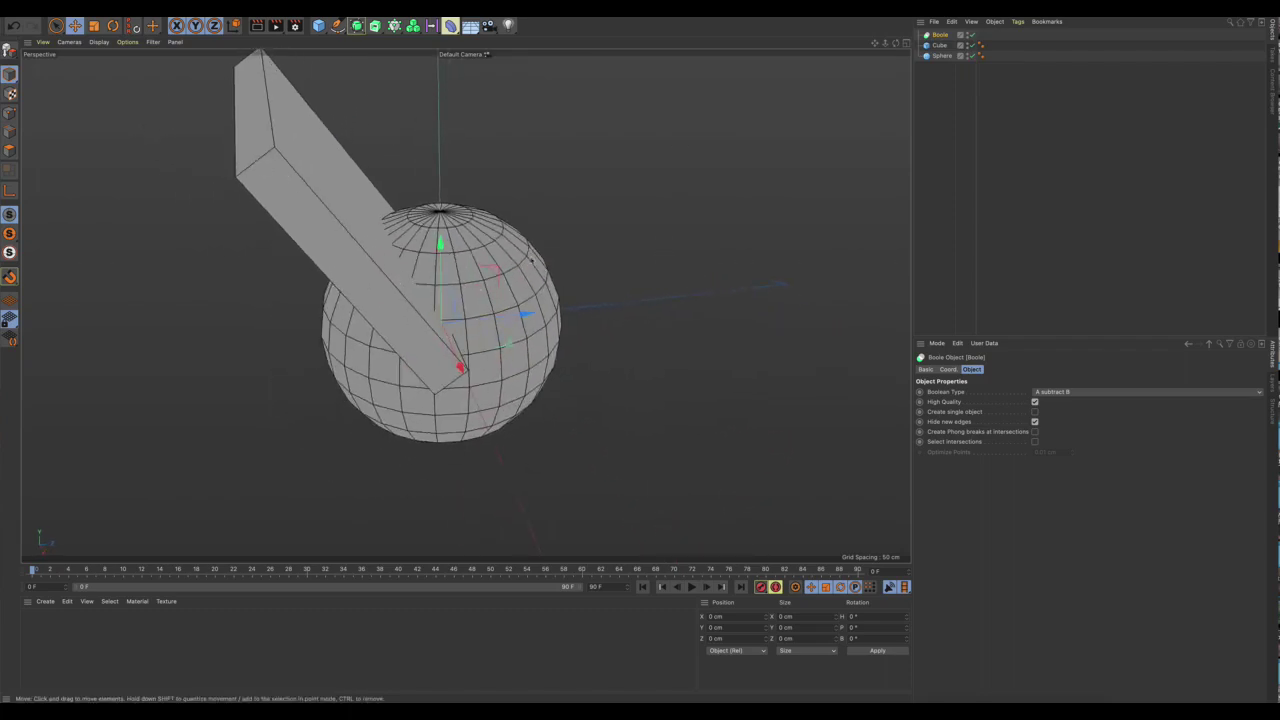
# Nest the cube and the sphere under the Boole object, with the sphere above the cube, to cut the slot.
pyautogui.moveTo(943, 46); pyautogui.dragTo(934, 40)
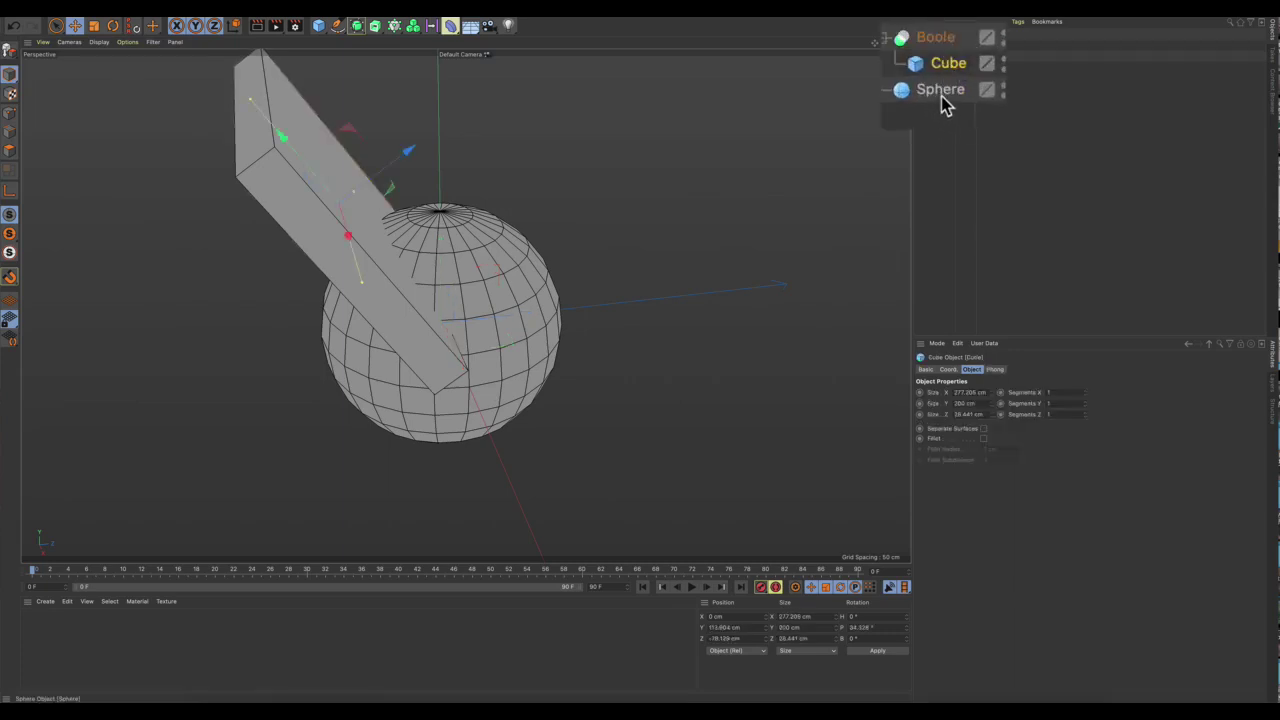
pyautogui.moveTo(940, 91); pyautogui.dragTo(946, 46)
pyautogui.keyDown('alt'); pyautogui.moveTo(738, 282); pyautogui.dragTo(722, 297); pyautogui.keyUp('alt')
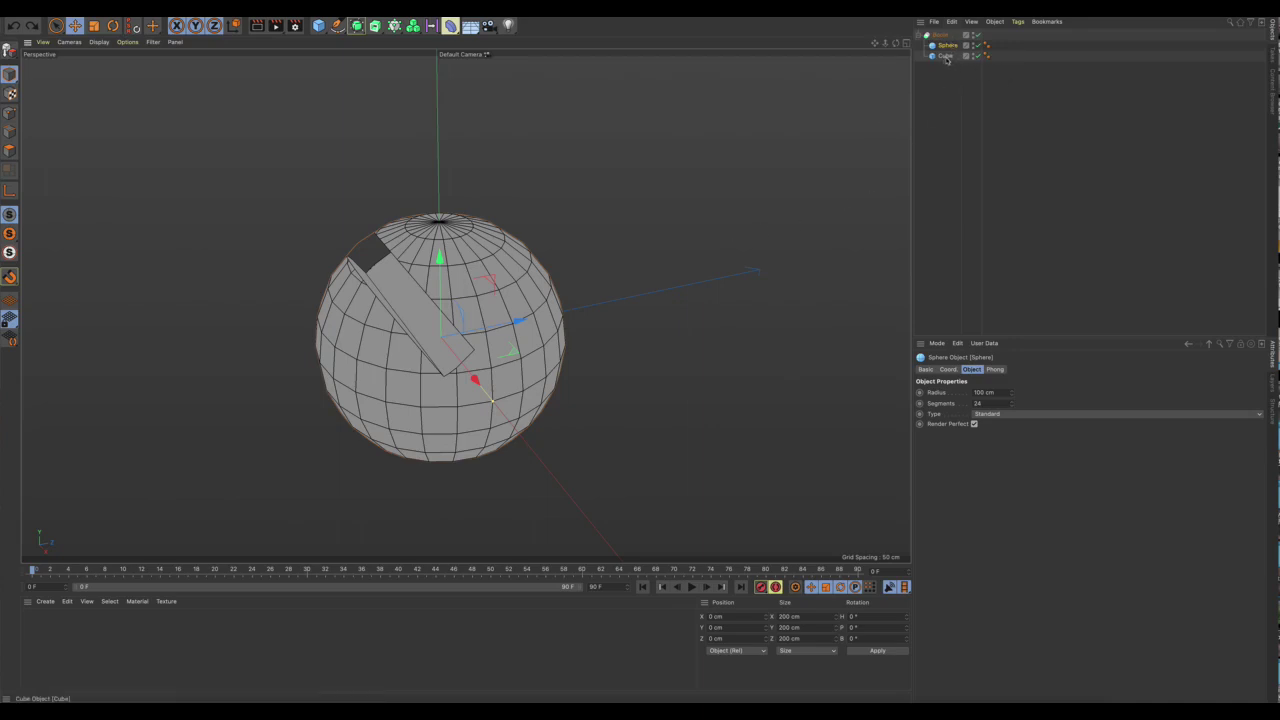
# Select the Boole object and inspect the slot cut into the sphere up close.
pyautogui.click(945, 57)
pyautogui.moveTo(652, 232)
pyautogui.keyDown('alt'); pyautogui.mouseDown()
pyautogui.moveTo(686, 183)
pyautogui.moveTo(751, 166)
pyautogui.moveTo(778, 235)
pyautogui.moveTo(674, 277)
pyautogui.moveTo(646, 211)
pyautogui.moveTo(586, 202)
pyautogui.moveTo(657, 209)
pyautogui.moveTo(669, 220)
pyautogui.moveTo(659, 228)
pyautogui.mouseUp(); pyautogui.keyUp('alt')
pyautogui.click(940, 35)
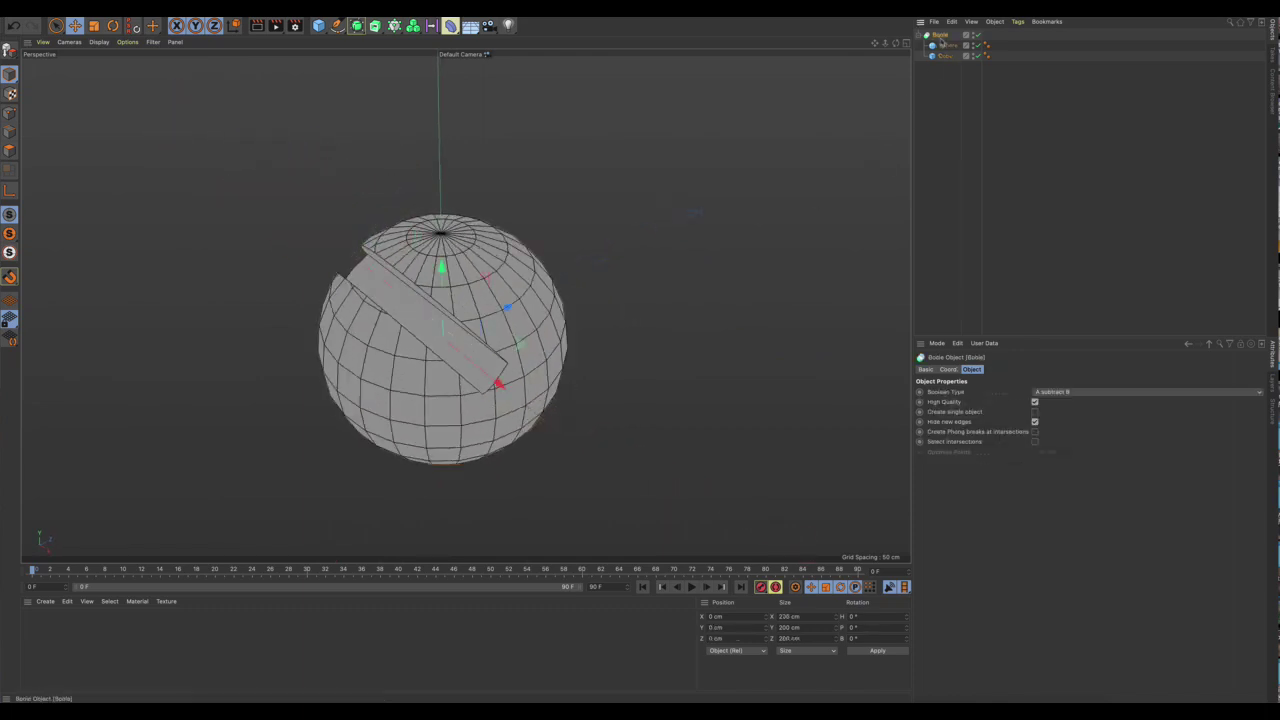
pyautogui.keyDown('alt'); pyautogui.moveTo(698, 297); pyautogui.dragTo(662, 300); pyautogui.keyUp('alt')
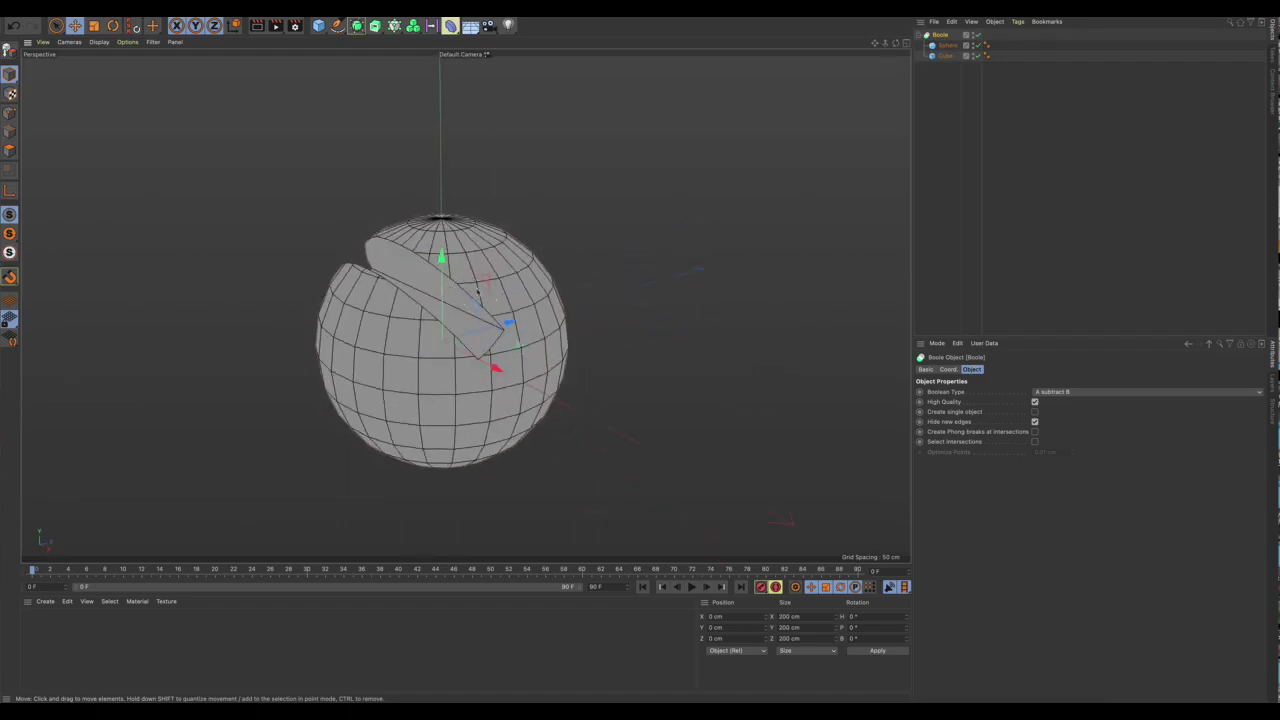
pyautogui.scroll(5, 540, 314)
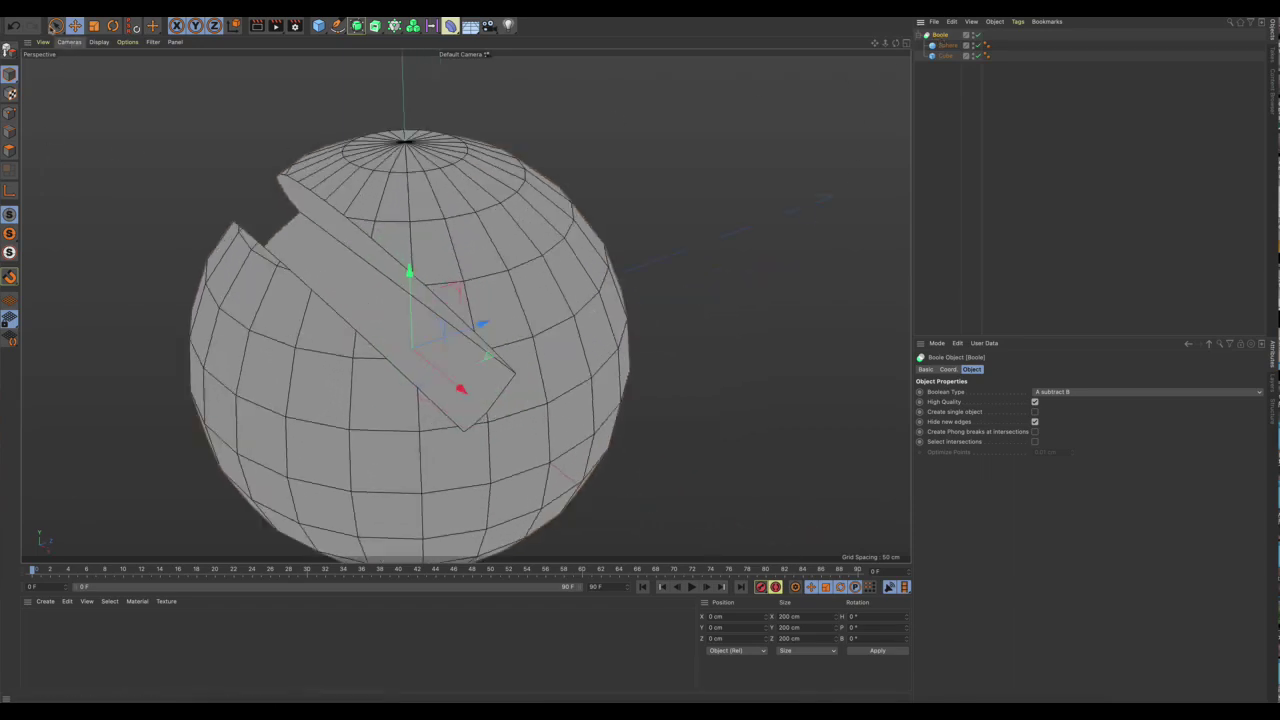
# Activate Live Selection in edge mode and examine the mesh edges around the slot from several angles.
pyautogui.click(56, 25)
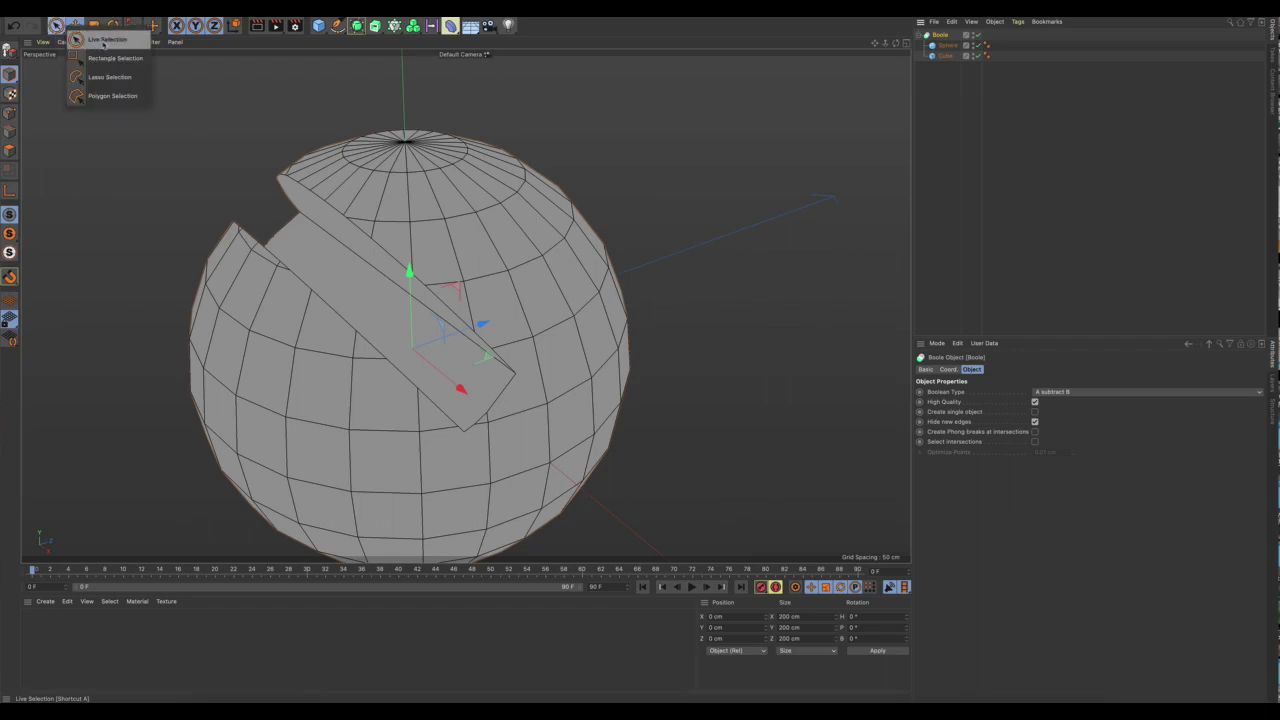
pyautogui.click(103, 41)
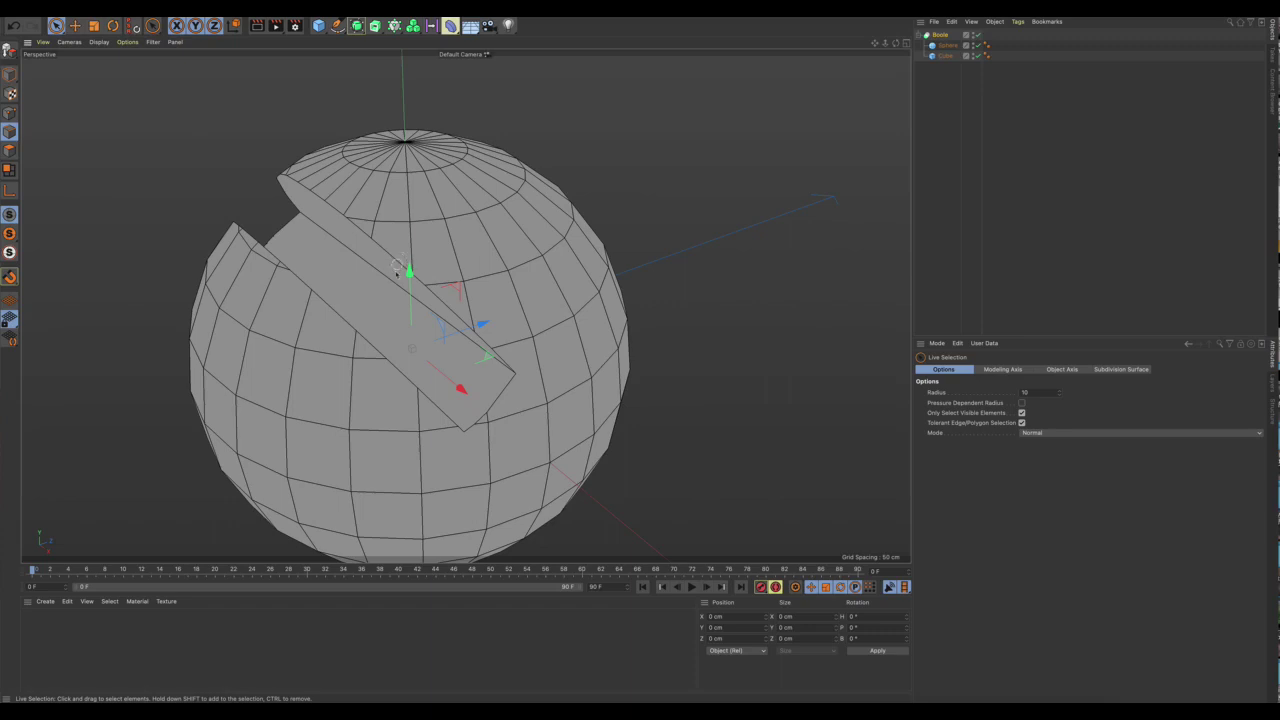
pyautogui.keyDown('alt'); pyautogui.moveTo(400, 270); pyautogui.dragTo(412, 262); pyautogui.keyUp('alt')
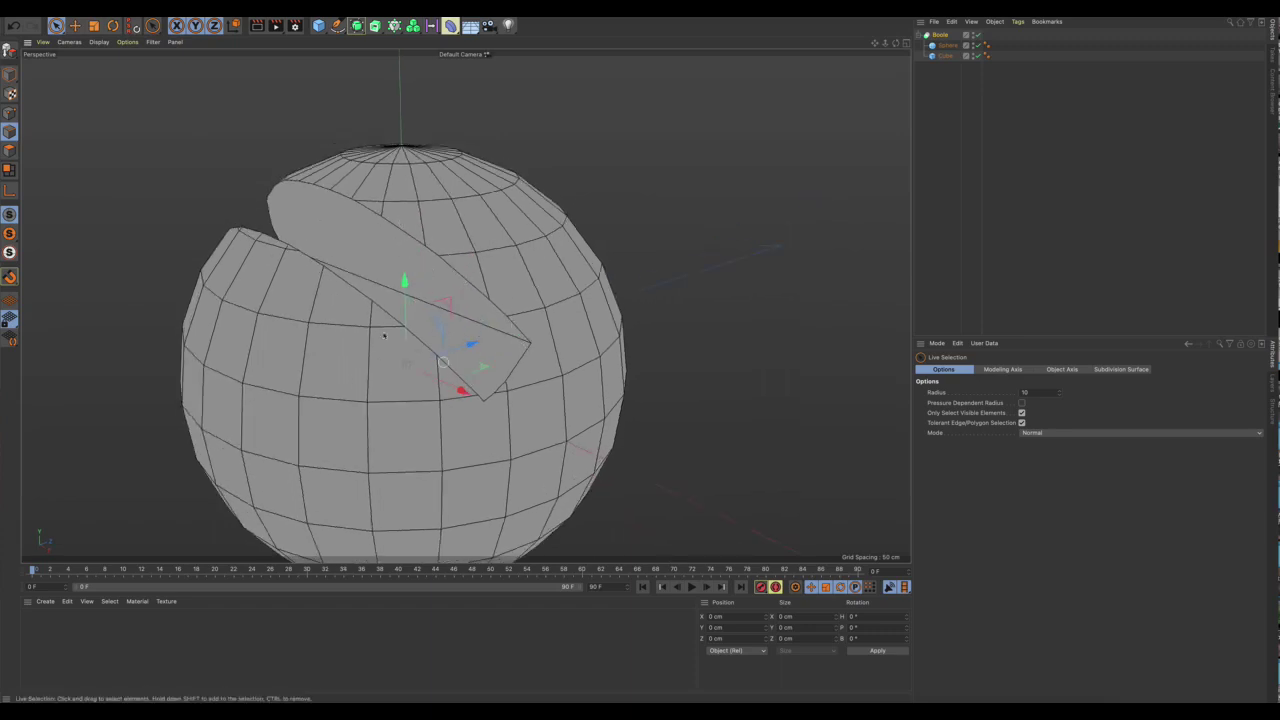
pyautogui.keyDown('alt'); pyautogui.moveTo(344, 256); pyautogui.dragTo(437, 252); pyautogui.keyUp('alt')
pyautogui.keyDown('alt'); pyautogui.moveTo(439, 283); pyautogui.dragTo(415, 245); pyautogui.keyUp('alt')
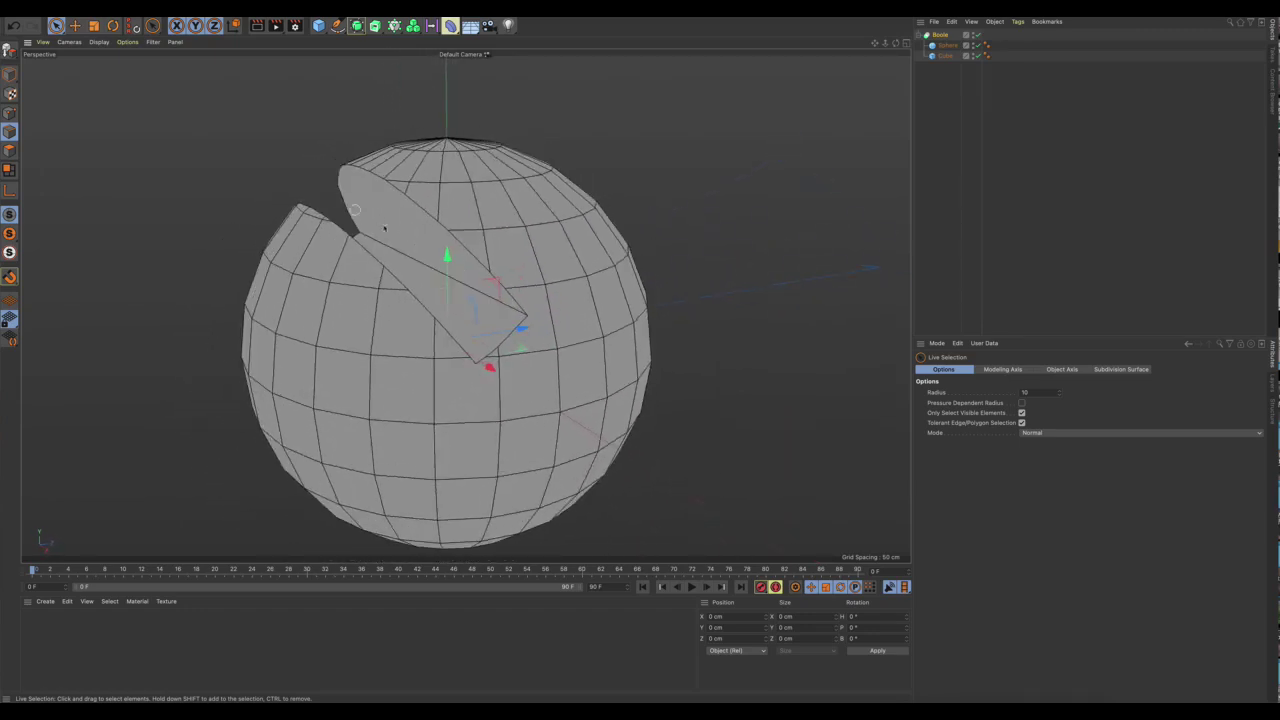
pyautogui.keyDown('alt'); pyautogui.moveTo(460, 302); pyautogui.dragTo(393, 318); pyautogui.keyUp('alt')
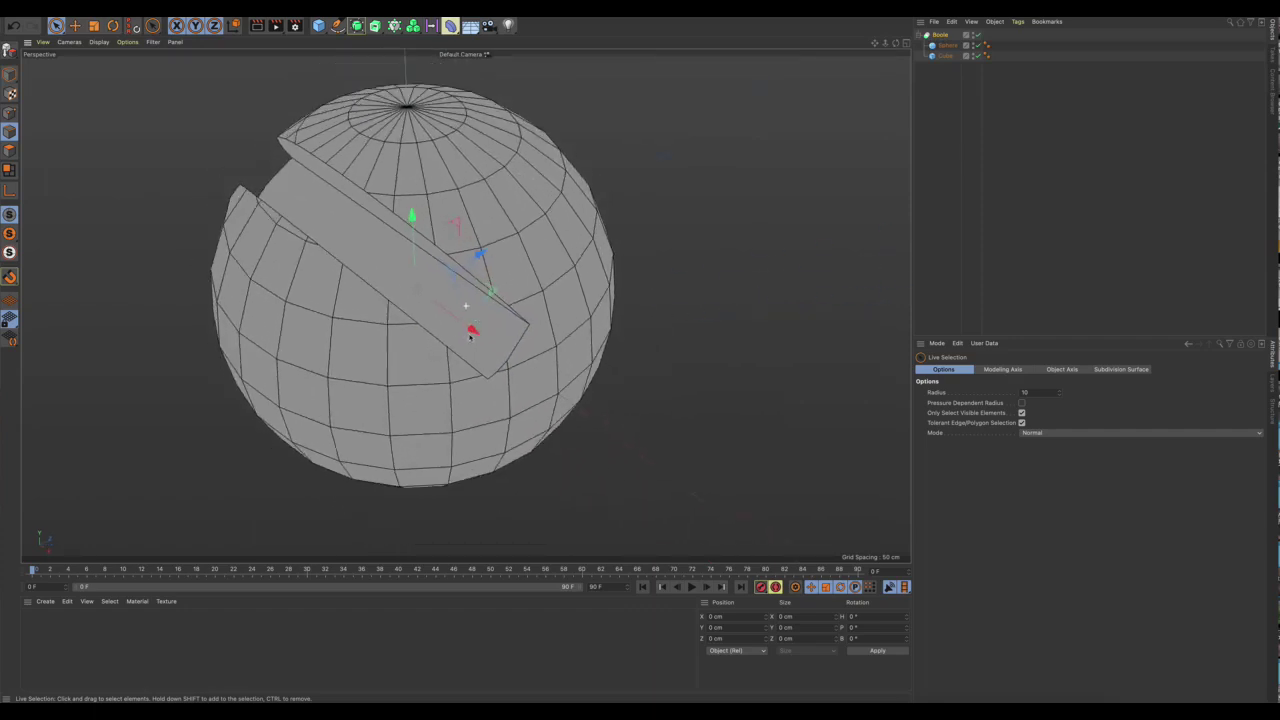
# Select the sphere and the cube inside the Boole object in turn and examine the mesh around the slot.
pyautogui.keyDown('alt'); pyautogui.moveTo(352, 267); pyautogui.dragTo(378, 308); pyautogui.keyUp('alt')
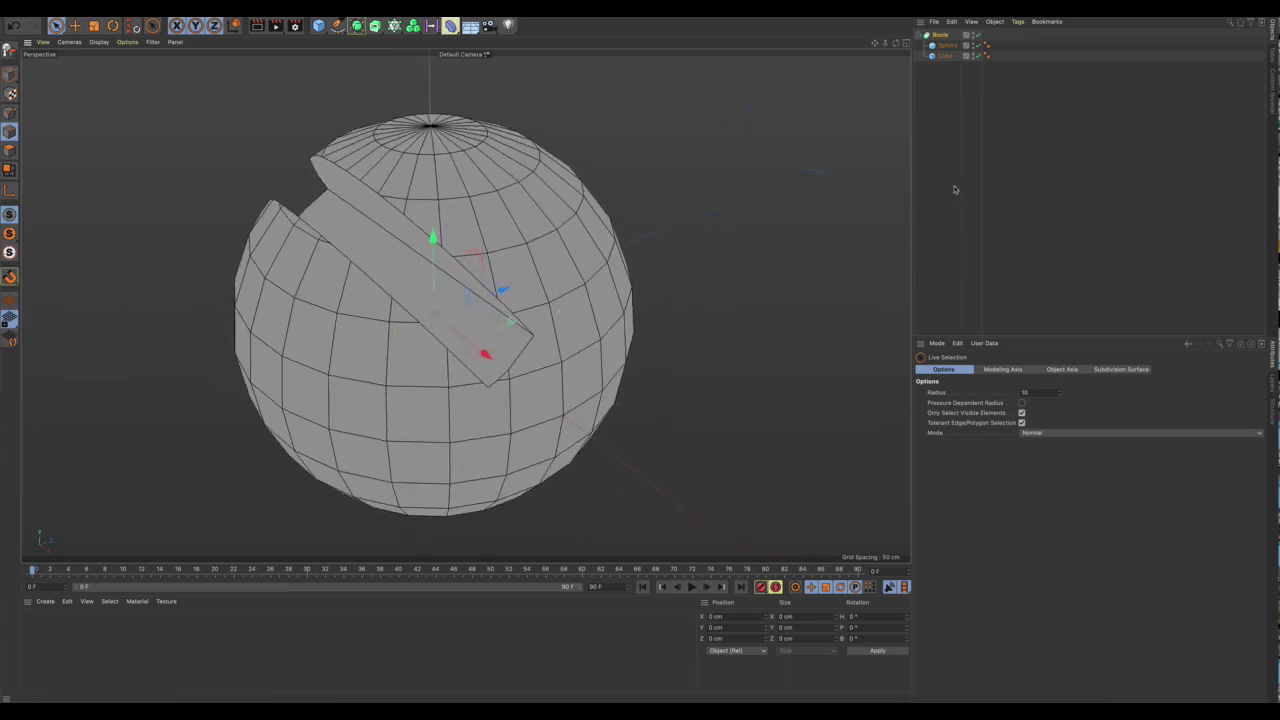
pyautogui.click(948, 46)
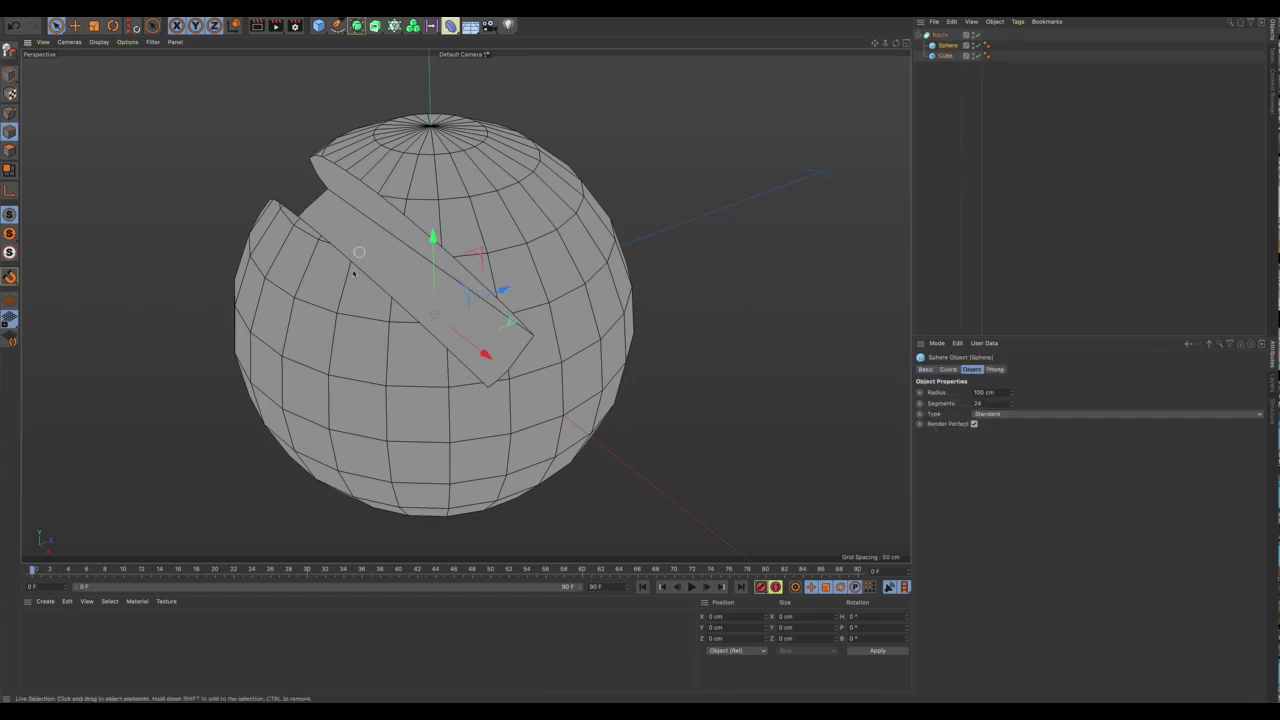
pyautogui.click(944, 56)
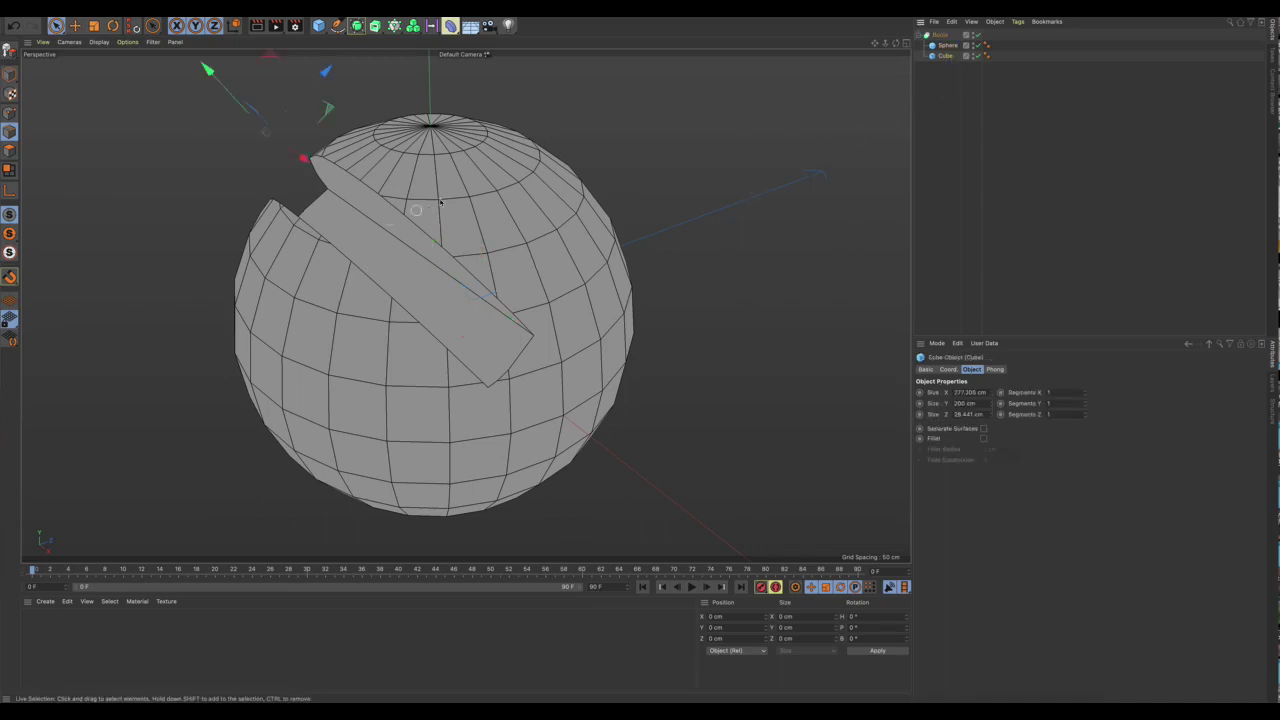
pyautogui.keyDown('alt'); pyautogui.moveTo(381, 280); pyautogui.dragTo(452, 307); pyautogui.keyUp('alt')
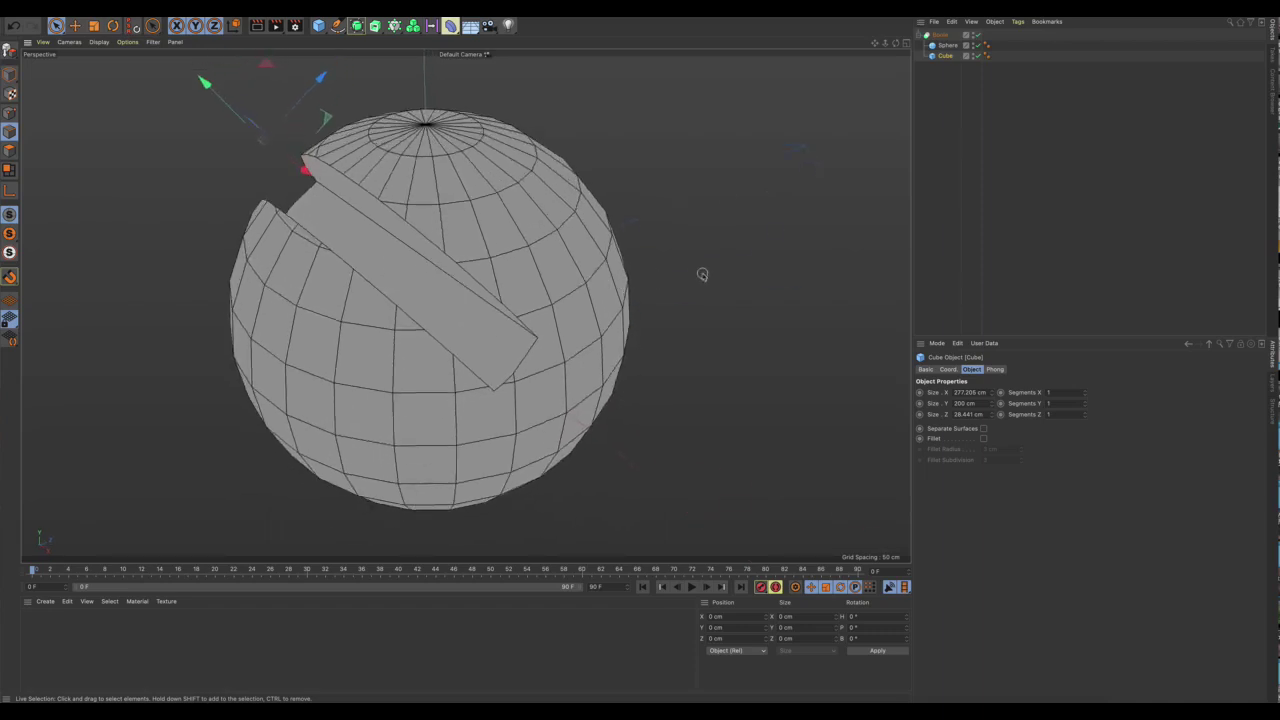
pyautogui.keyDown('alt'); pyautogui.moveTo(664, 322); pyautogui.dragTo(681, 302); pyautogui.keyUp('alt')
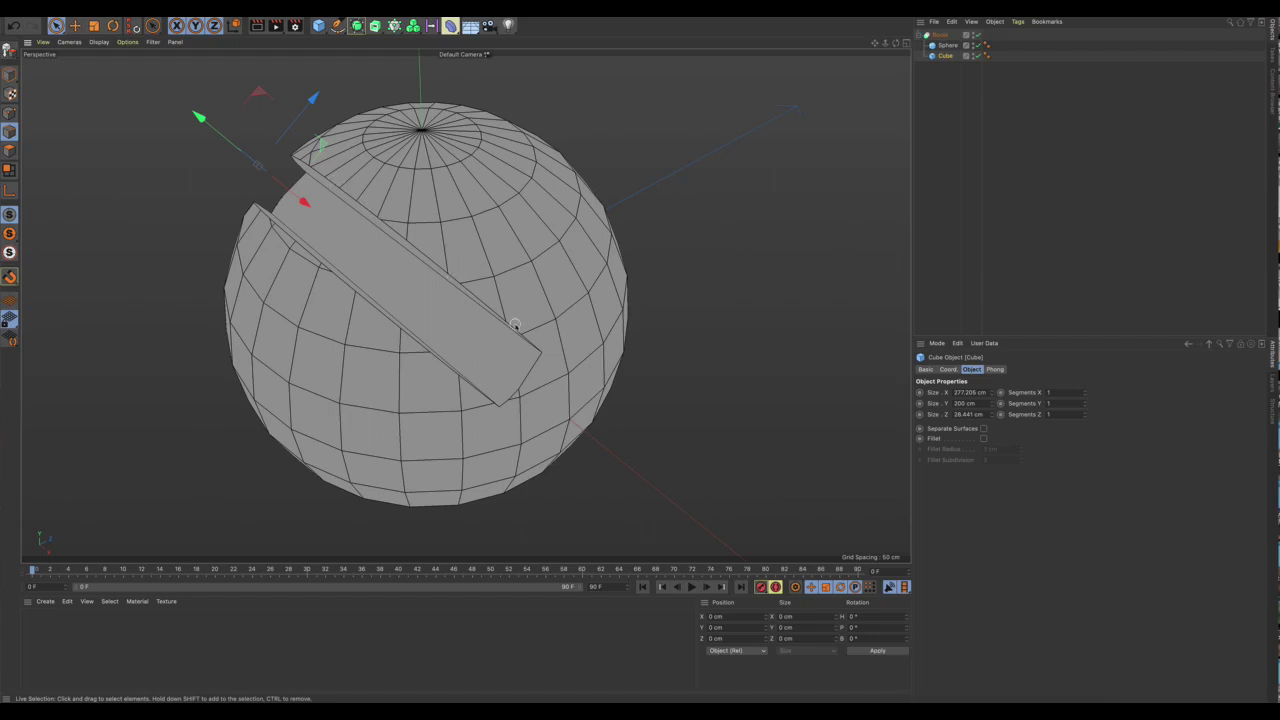
pyautogui.keyDown('alt'); pyautogui.moveTo(514, 324); pyautogui.dragTo(493, 303); pyautogui.keyUp('alt')
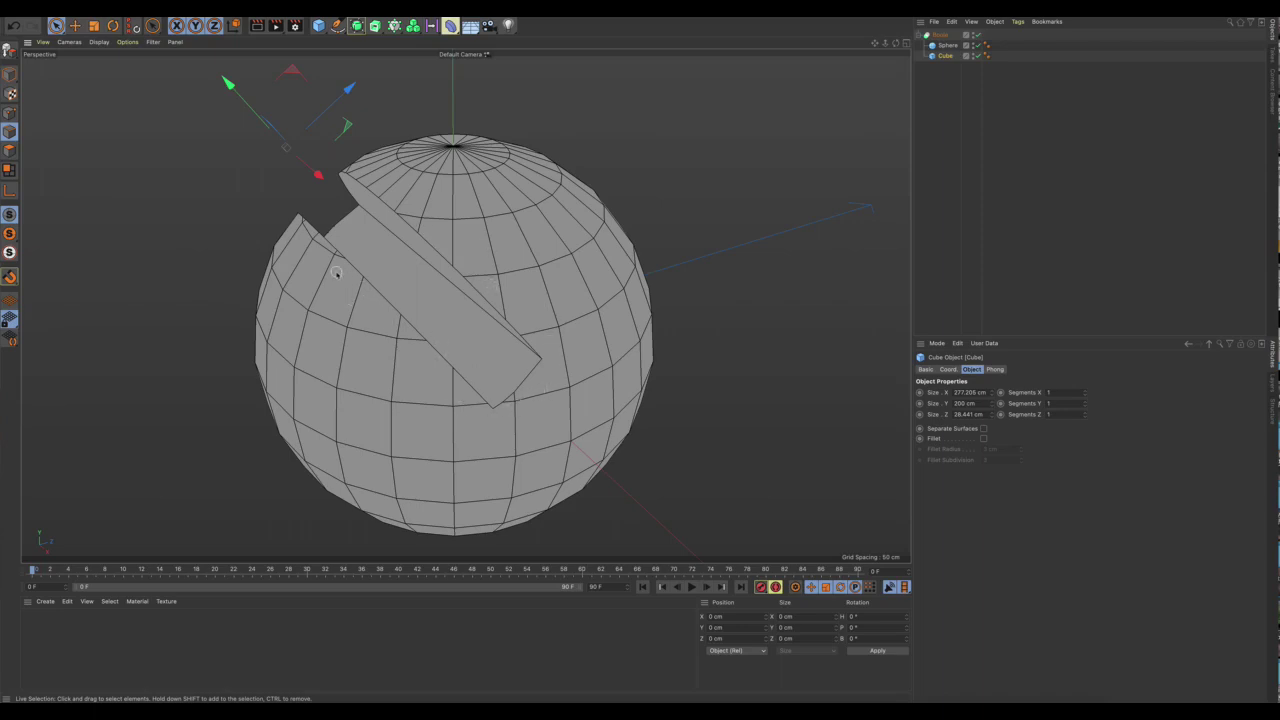
pyautogui.keyDown('alt'); pyautogui.moveTo(480, 310); pyautogui.dragTo(470, 300); pyautogui.keyUp('alt')
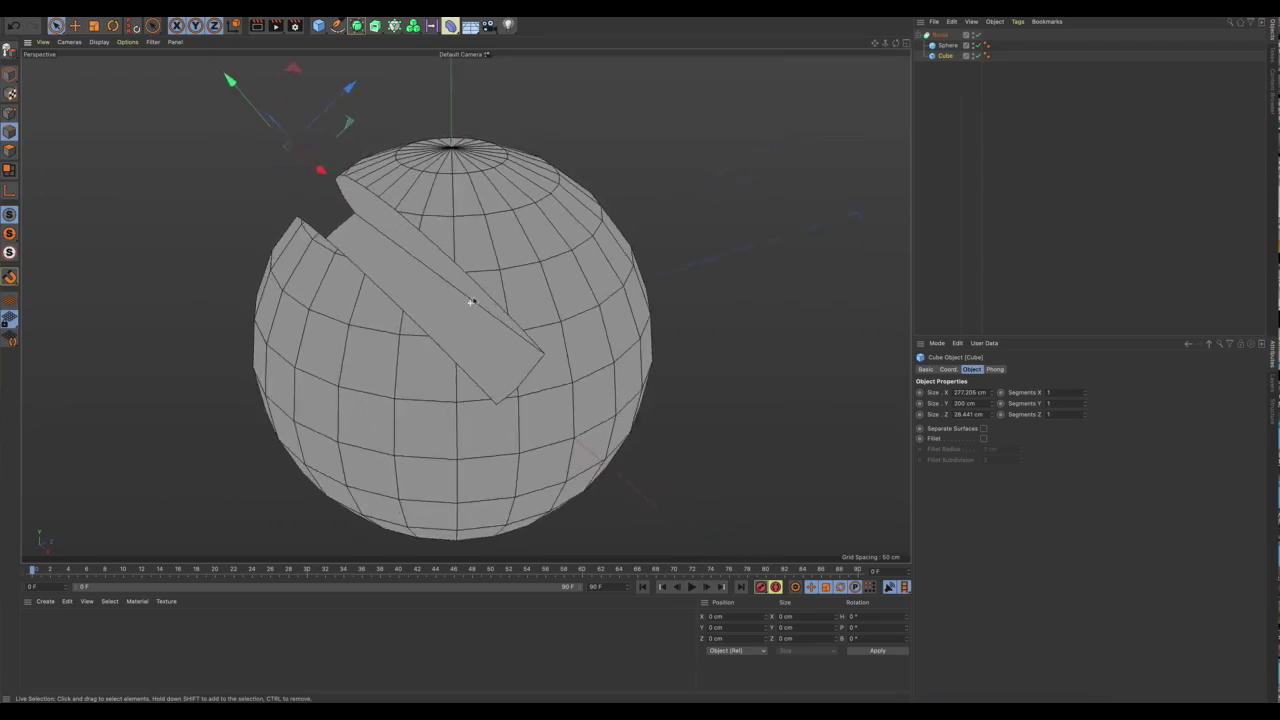
# Make the Boole object editable, expand the resulting group and select its sphere mesh.
pyautogui.click(944, 36)
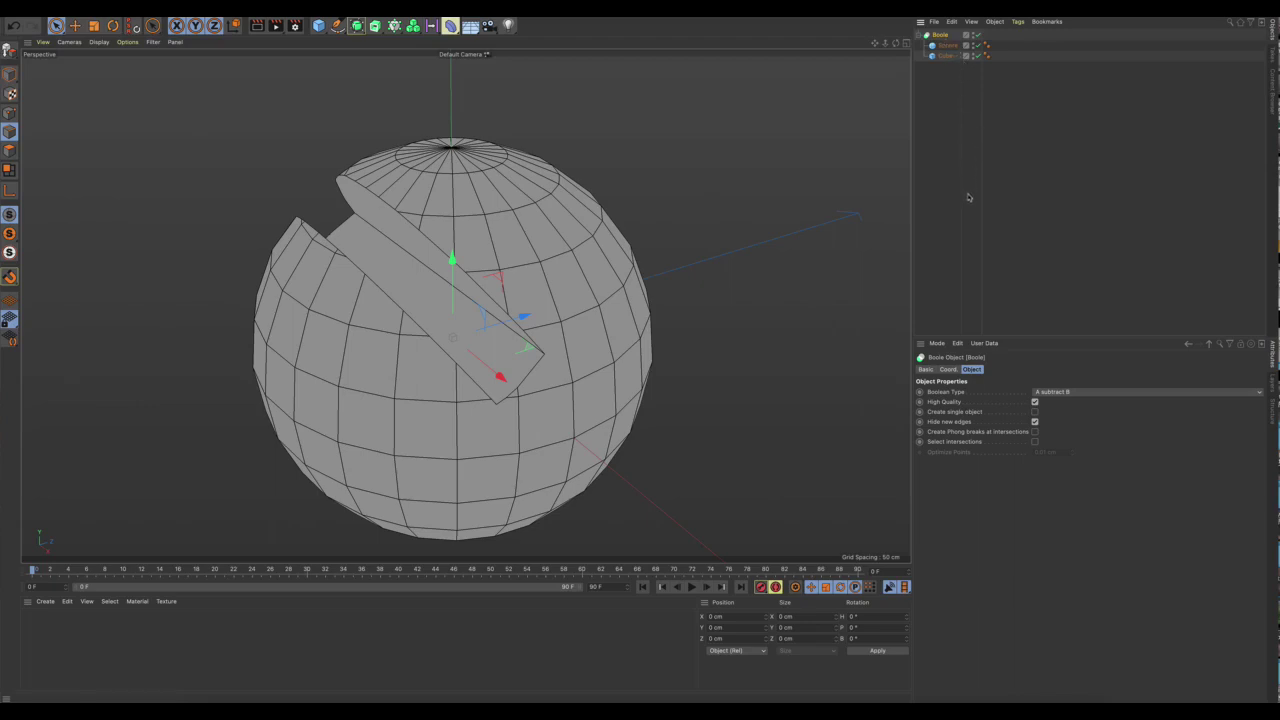
pyautogui.press('c')
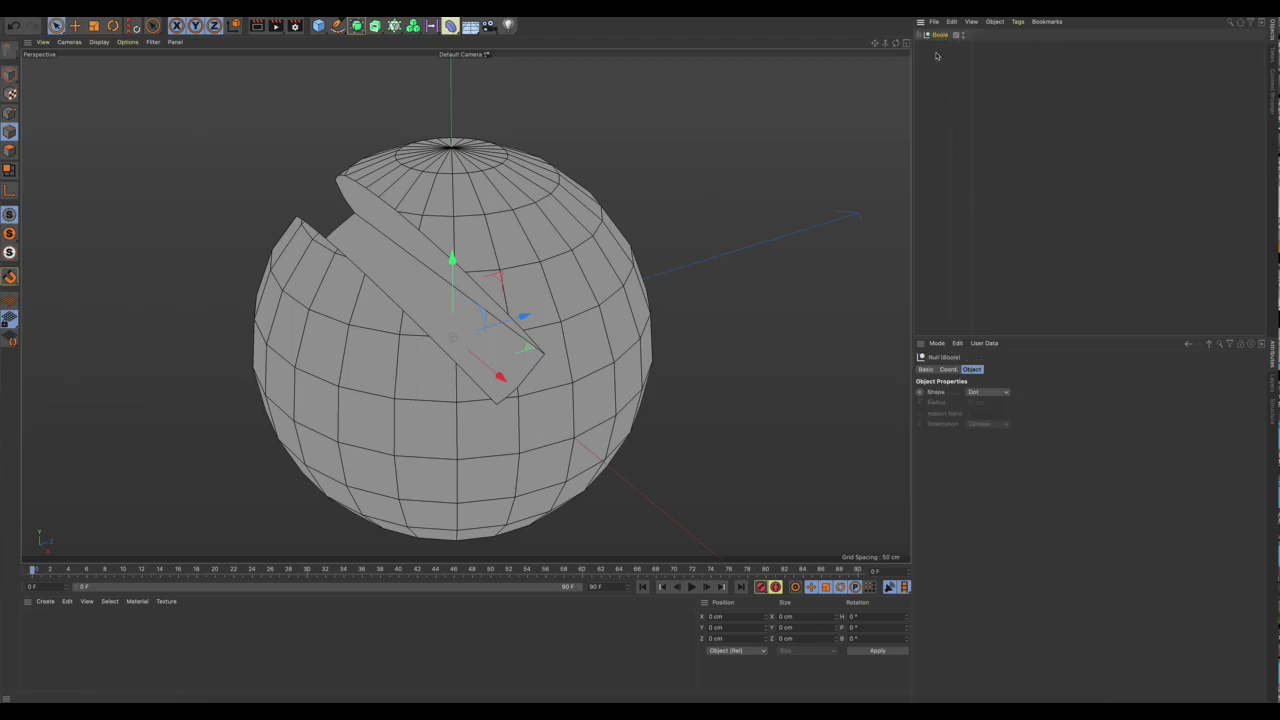
pyautogui.click(919, 36)
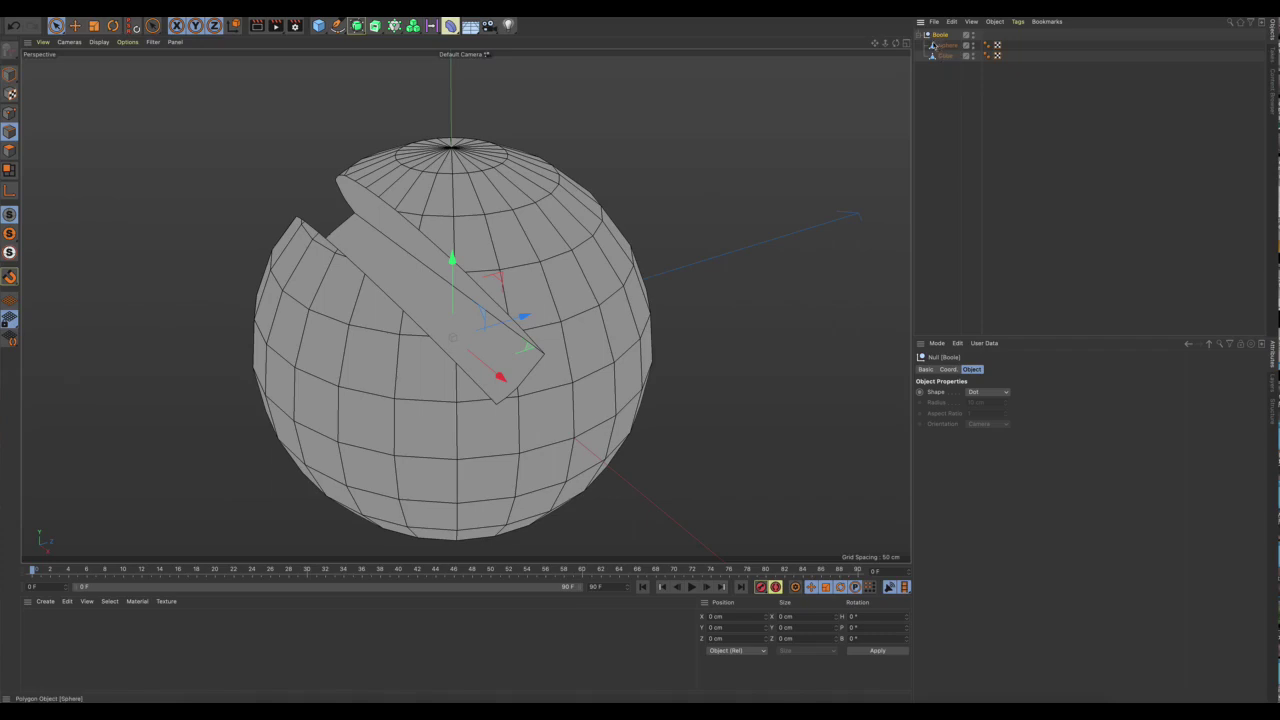
pyautogui.click(945, 47)
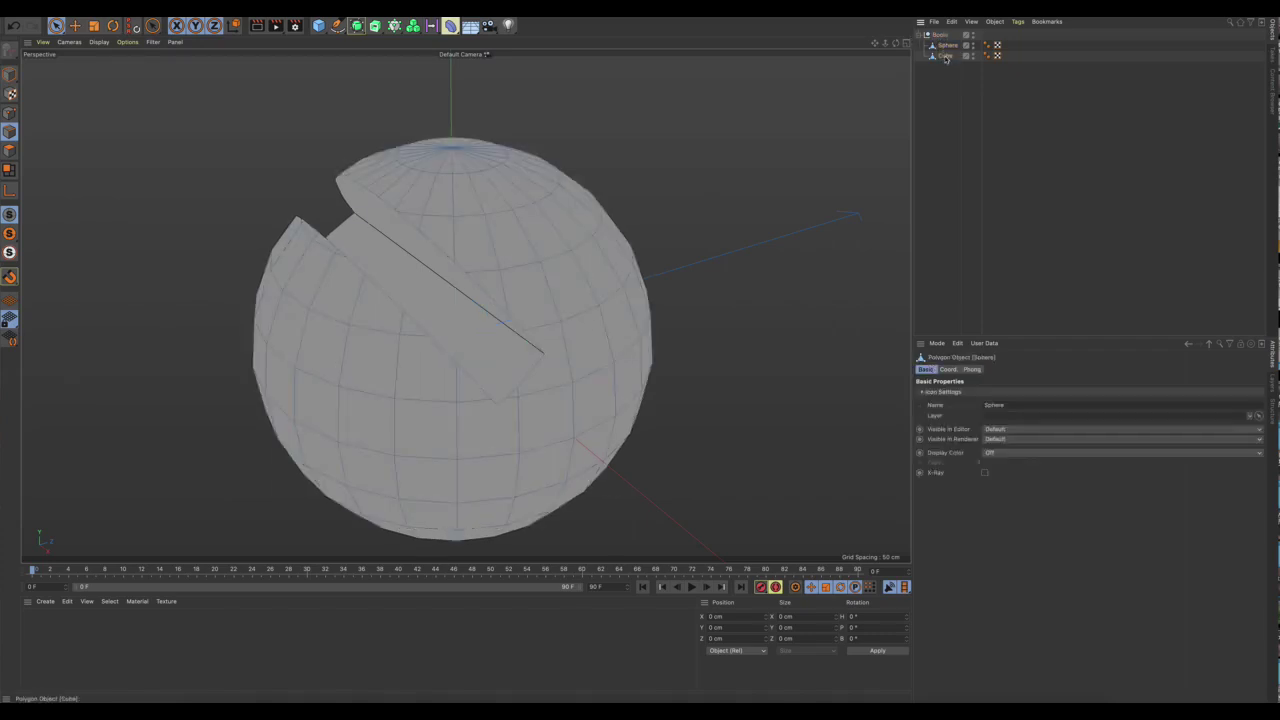
pyautogui.click(945, 56)
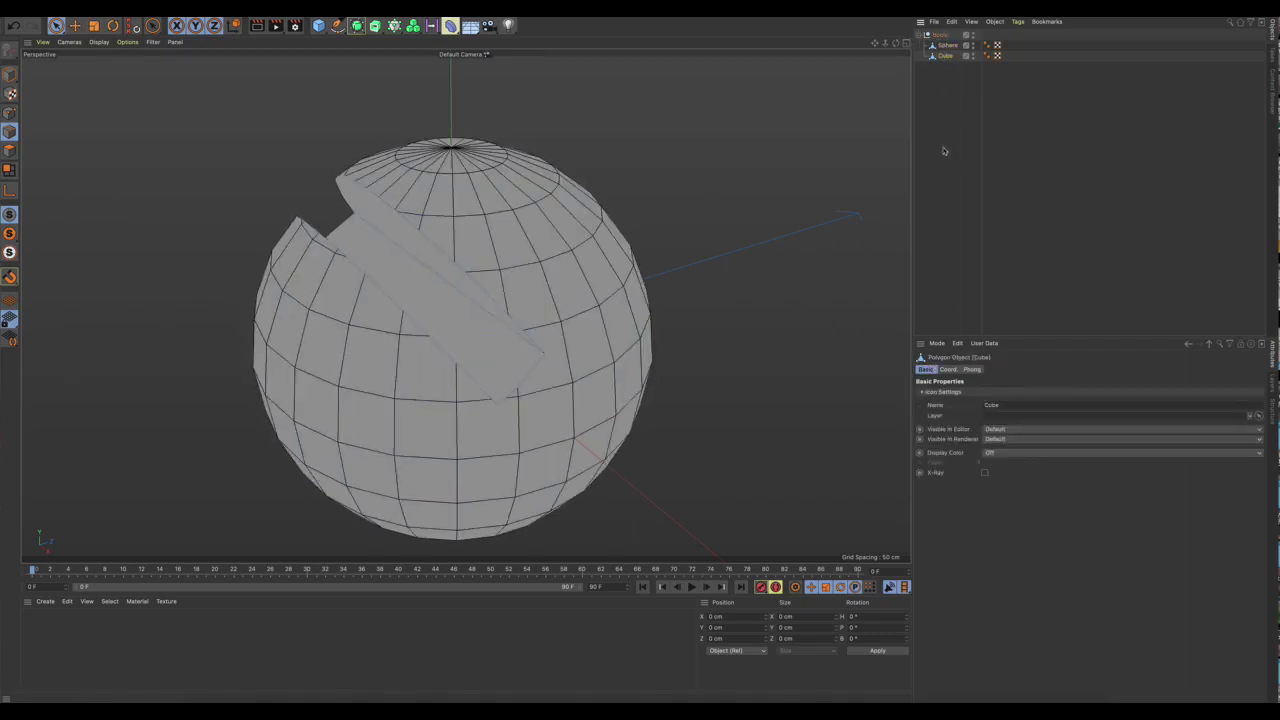
pyautogui.click(947, 46)
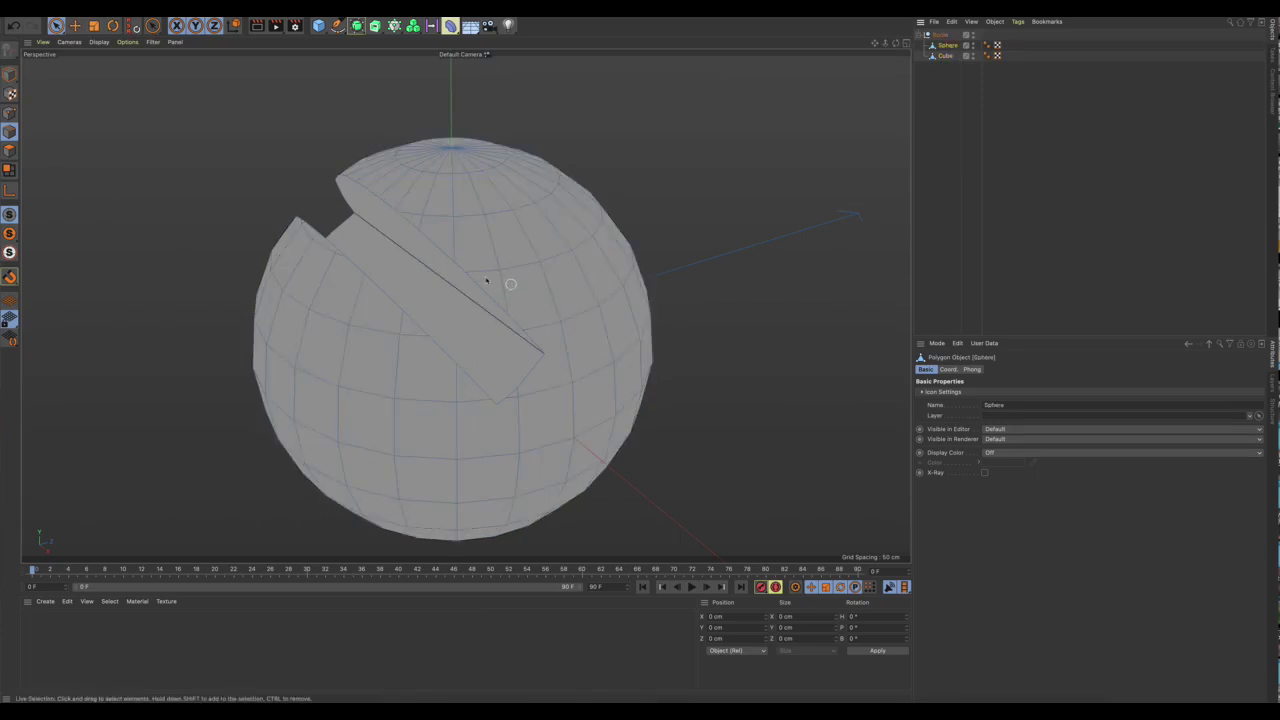
# Select the sphere's edges along the slot rim and remove the stray edges beside it from the selection.
pyautogui.keyDown('alt'); pyautogui.moveTo(503, 296); pyautogui.dragTo(457, 234); pyautogui.keyUp('alt')
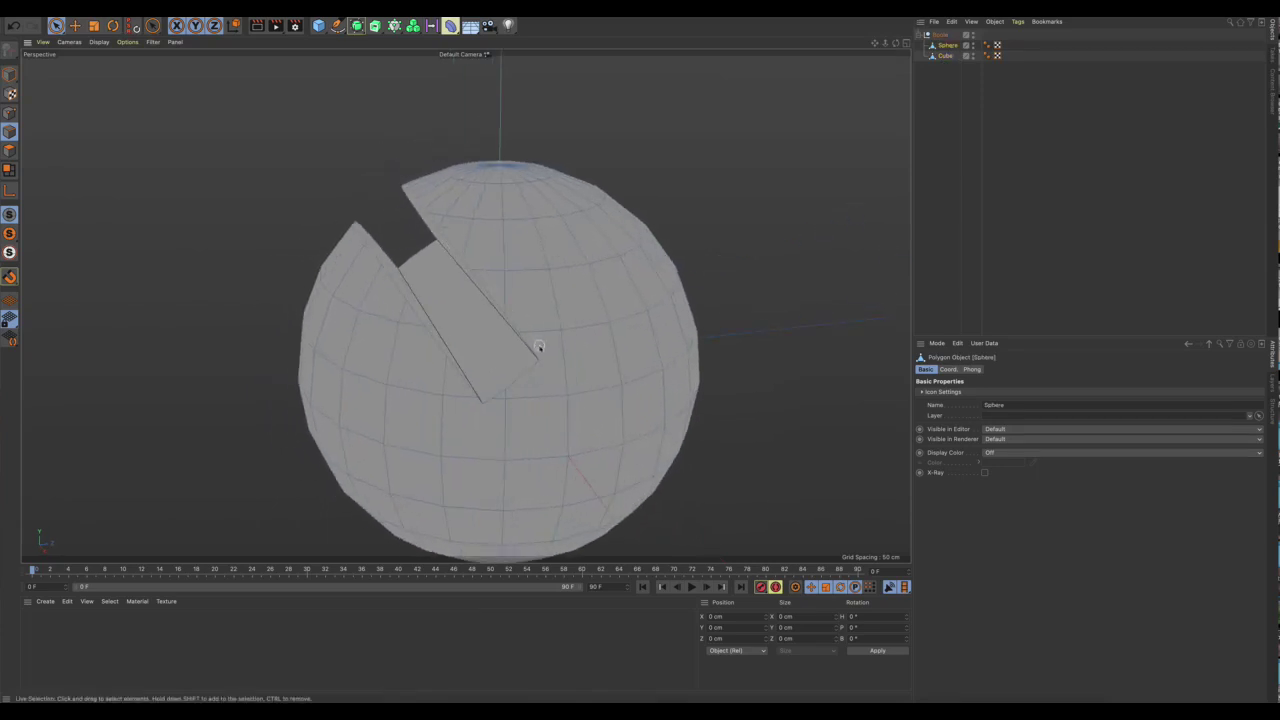
pyautogui.keyDown('alt'); pyautogui.moveTo(537, 346); pyautogui.dragTo(548, 382); pyautogui.keyUp('alt')
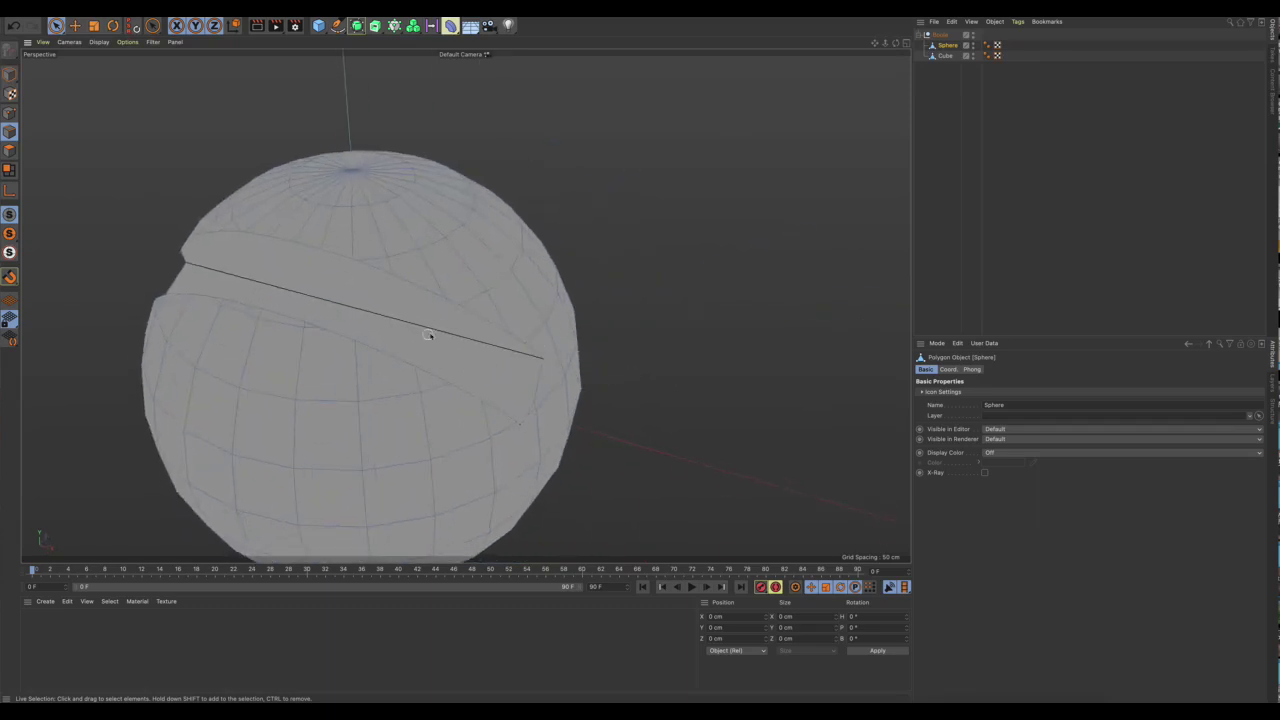
pyautogui.keyDown('alt'); pyautogui.moveTo(470, 329); pyautogui.dragTo(416, 300); pyautogui.keyUp('alt')
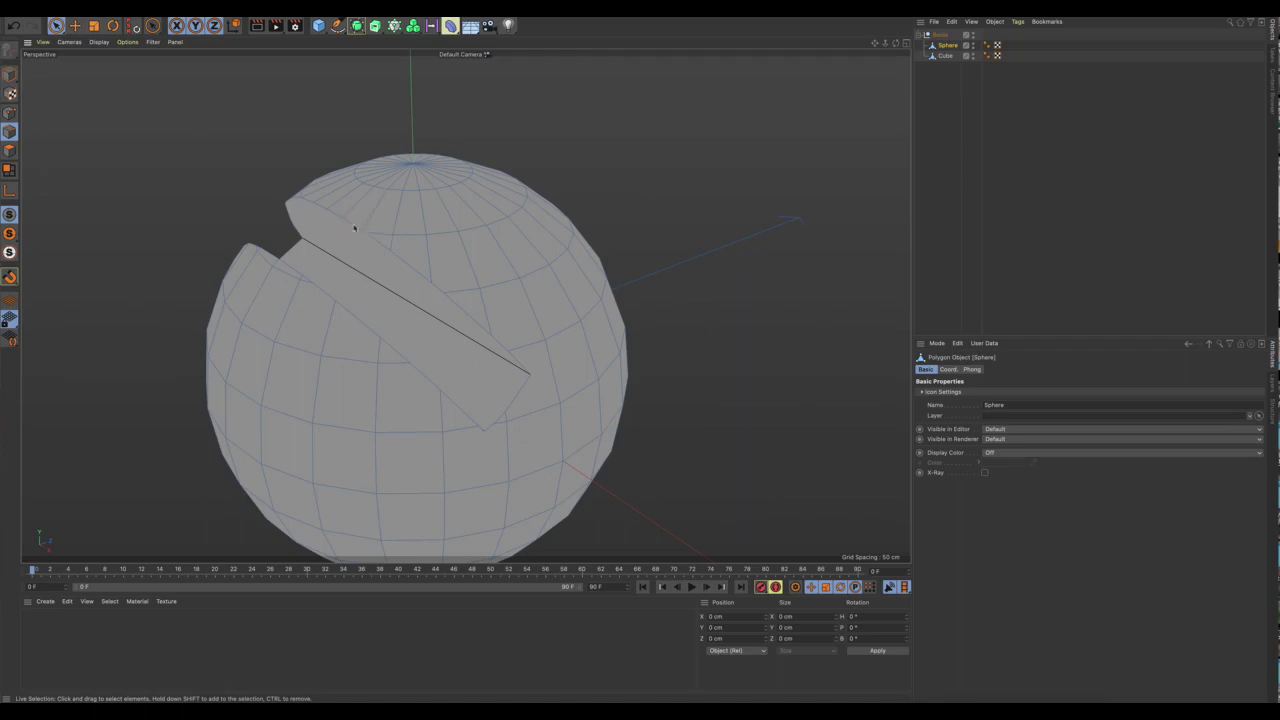
pyautogui.moveTo(354, 228)
pyautogui.mouseDown()
pyautogui.moveTo(488, 330)
pyautogui.moveTo(606, 449)
pyautogui.moveTo(490, 417)
pyautogui.moveTo(471, 433)
pyautogui.moveTo(311, 283)
pyautogui.moveTo(286, 266)
pyautogui.moveTo(292, 278)
pyautogui.moveTo(267, 287)
pyautogui.moveTo(303, 286)
pyautogui.moveTo(471, 449)
pyautogui.moveTo(505, 440)
pyautogui.moveTo(508, 423)
pyautogui.moveTo(606, 417)
pyautogui.moveTo(619, 453)
pyautogui.mouseUp()
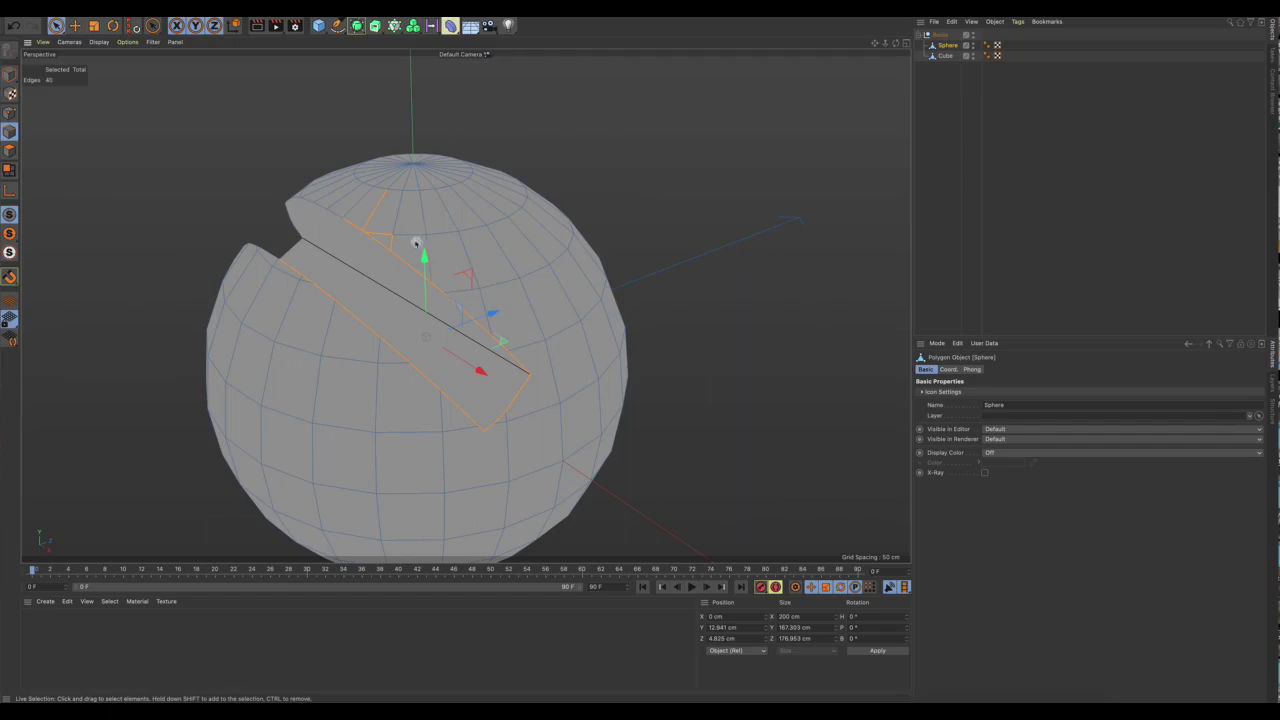
pyautogui.keyDown('ctrl'); pyautogui.moveTo(416, 243); pyautogui.dragTo(380, 220); pyautogui.keyUp('ctrl')
pyautogui.keyDown('alt'); pyautogui.moveTo(380, 220); pyautogui.dragTo(517, 226, button='right'); pyautogui.keyUp('alt')
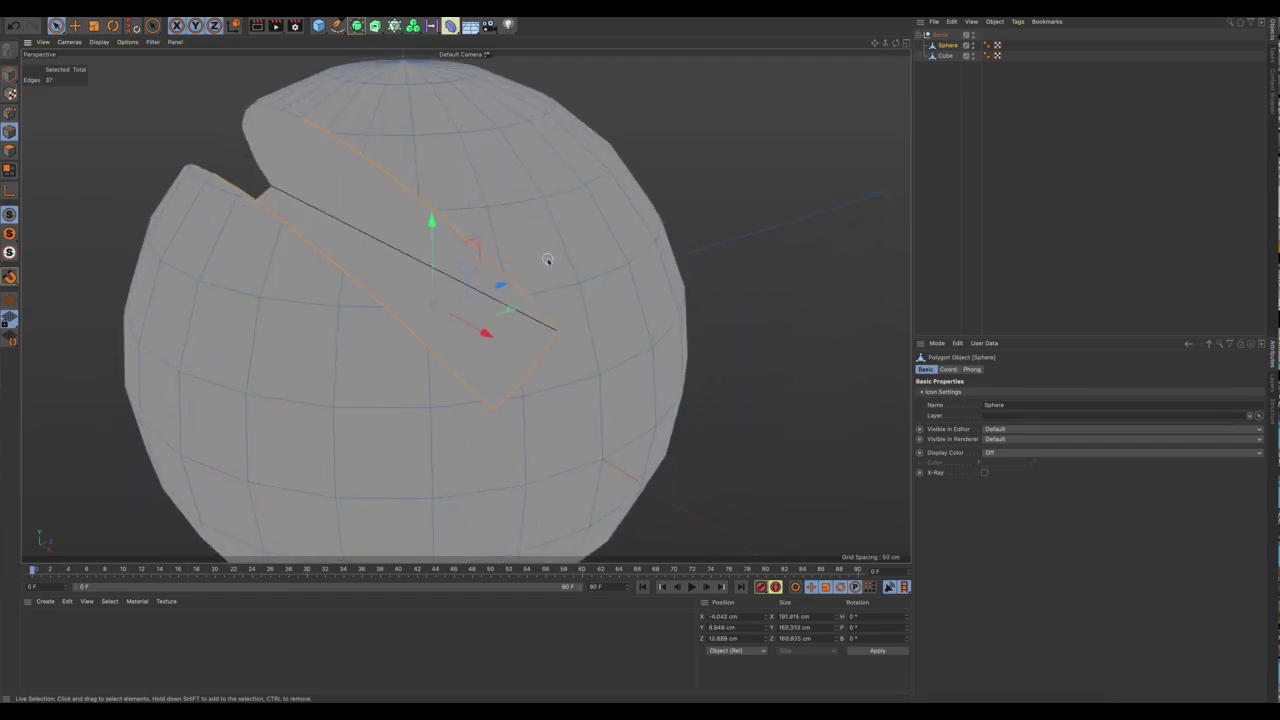
# Bevel the selected slot edges in Chamfer mode with a fixed-distance offset, clear the edge selection and inspect the rim.
pyautogui.press('m')
pyautogui.press('s')
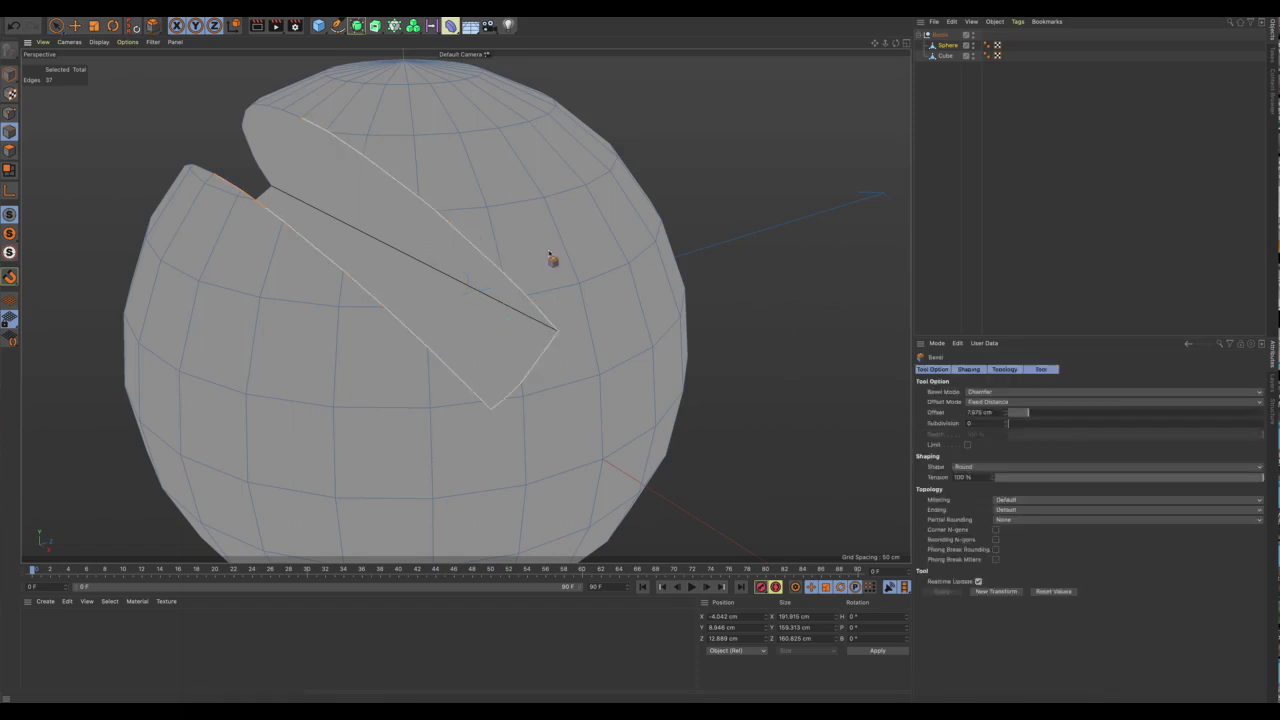
pyautogui.moveTo(440, 378); pyautogui.dragTo(270, 264)
pyautogui.moveTo(172, 184)
pyautogui.mouseDown()
pyautogui.moveTo(128, 186)
pyautogui.moveTo(252, 190)
pyautogui.moveTo(188, 187)
pyautogui.mouseUp()
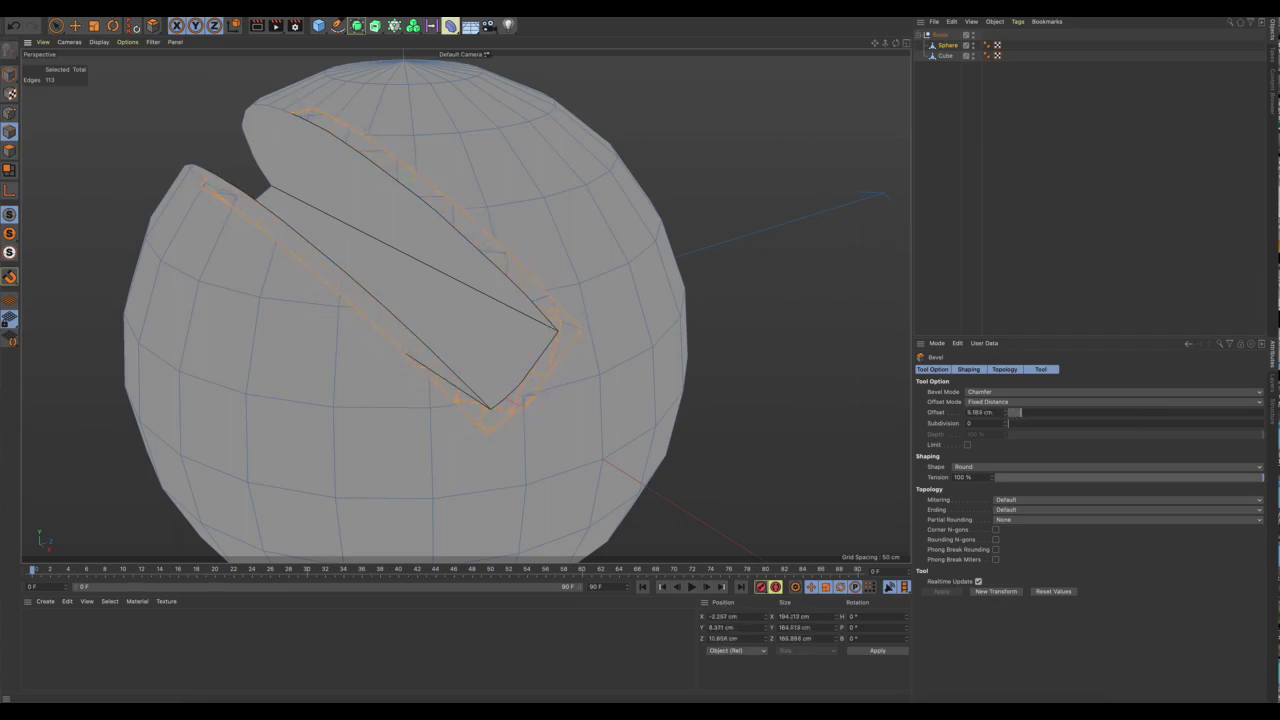
pyautogui.press('space')
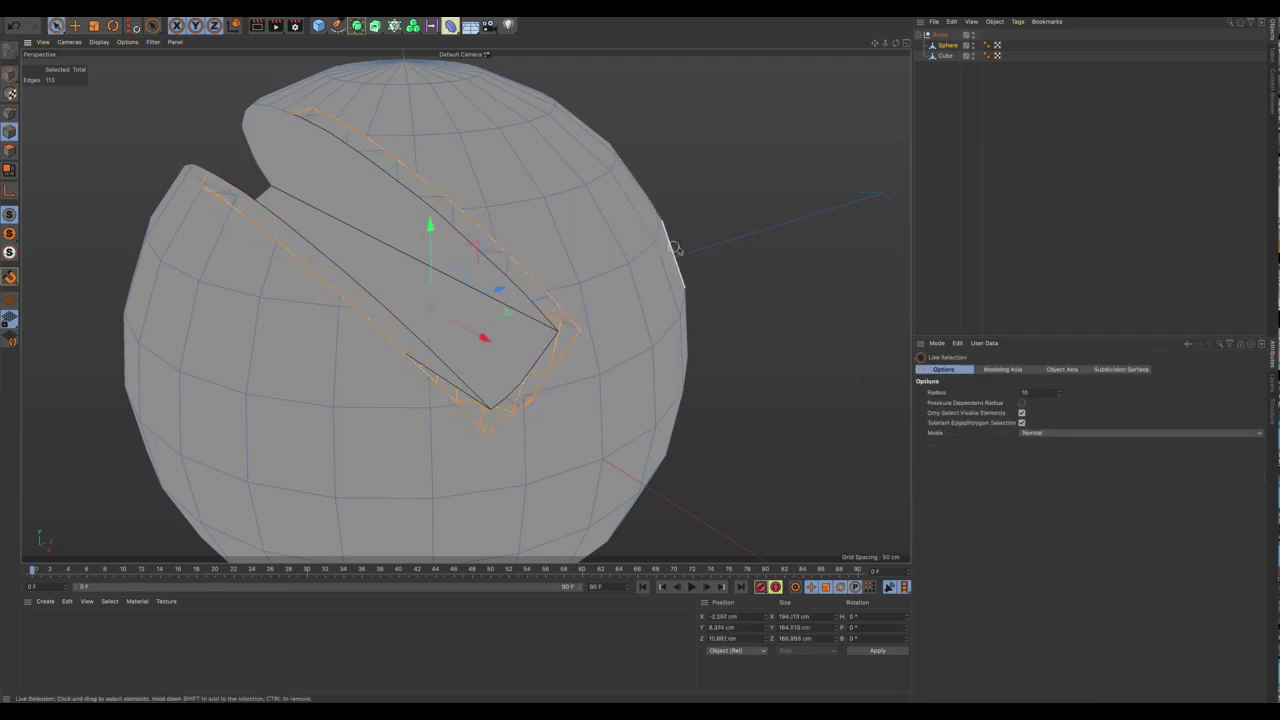
pyautogui.click(690, 262)
pyautogui.keyDown('alt'); pyautogui.moveTo(583, 349); pyautogui.dragTo(592, 304); pyautogui.keyUp('alt')
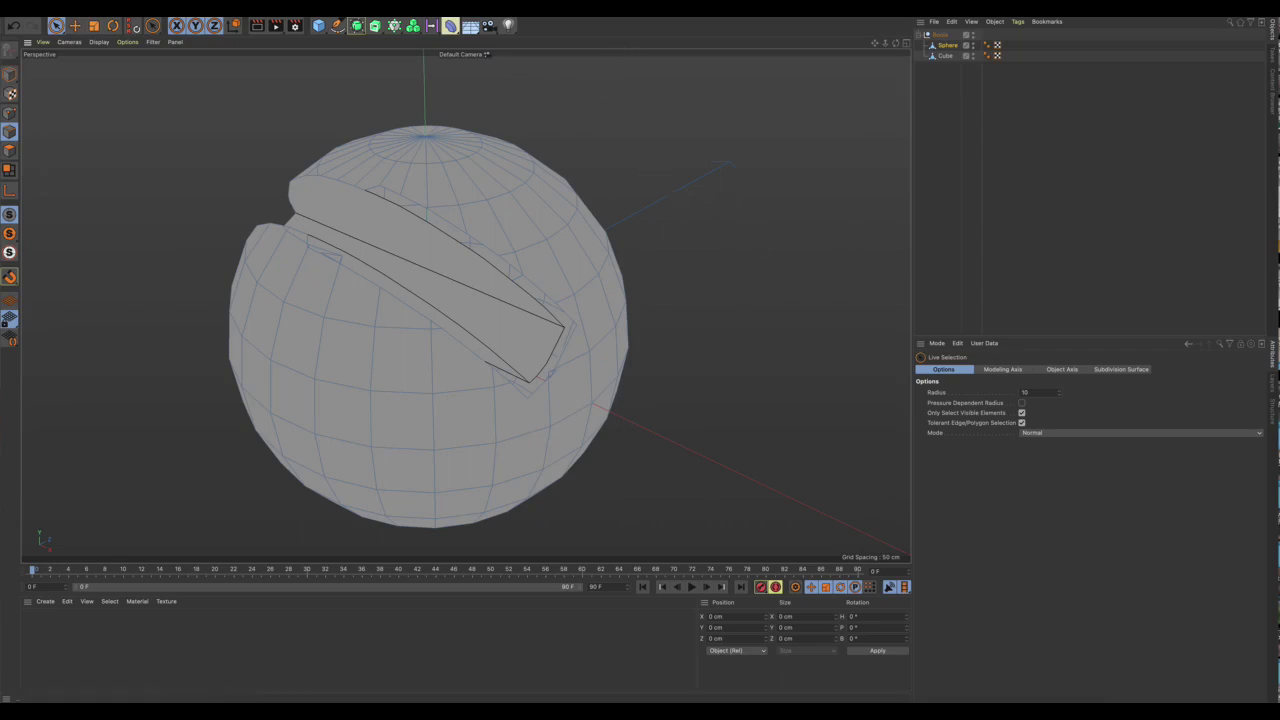
# Switch to the open scene mitre method.c4d and turn off the interactive render region over the bishop.
pyautogui.click(598, 8)
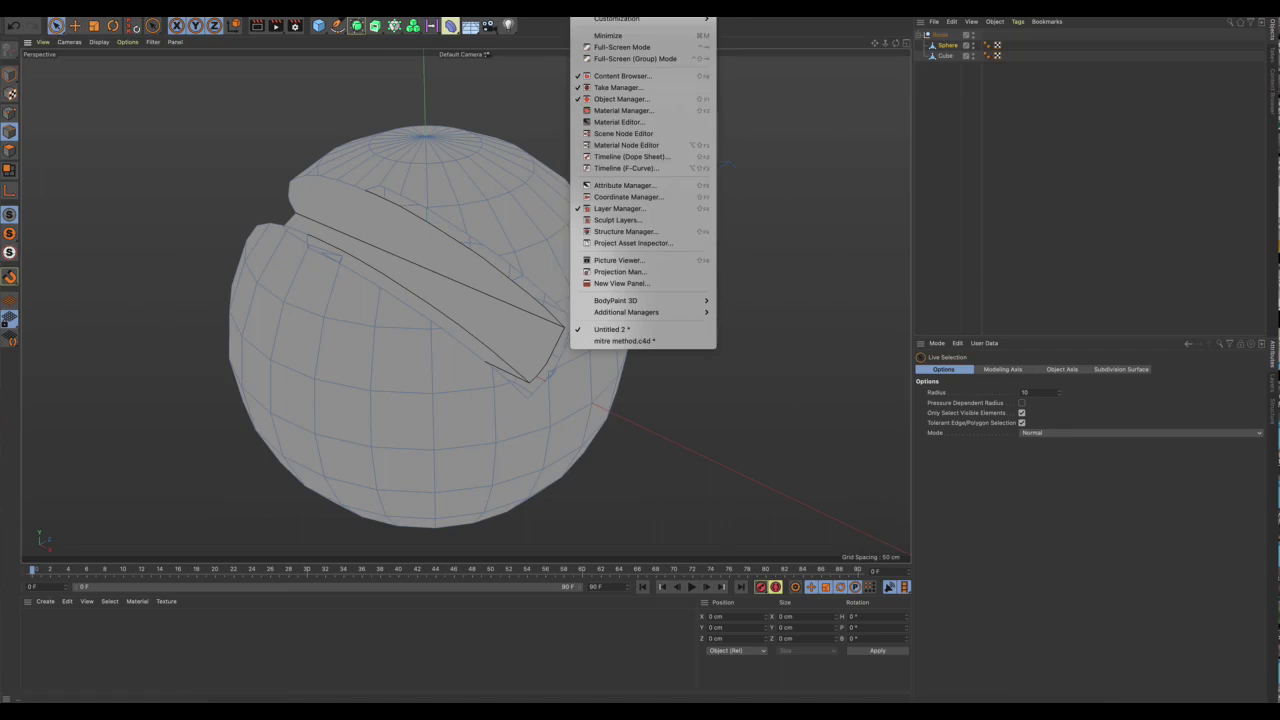
pyautogui.click(612, 341)
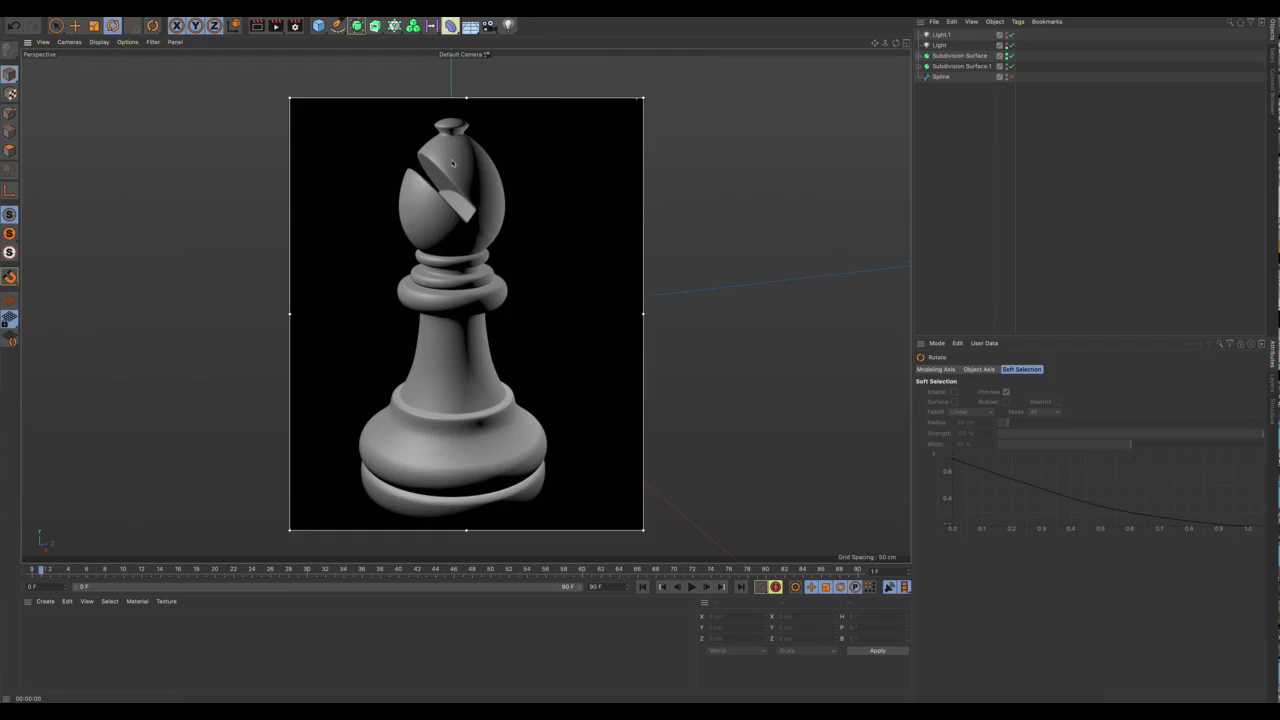
pyautogui.scroll(-2, 452, 165)
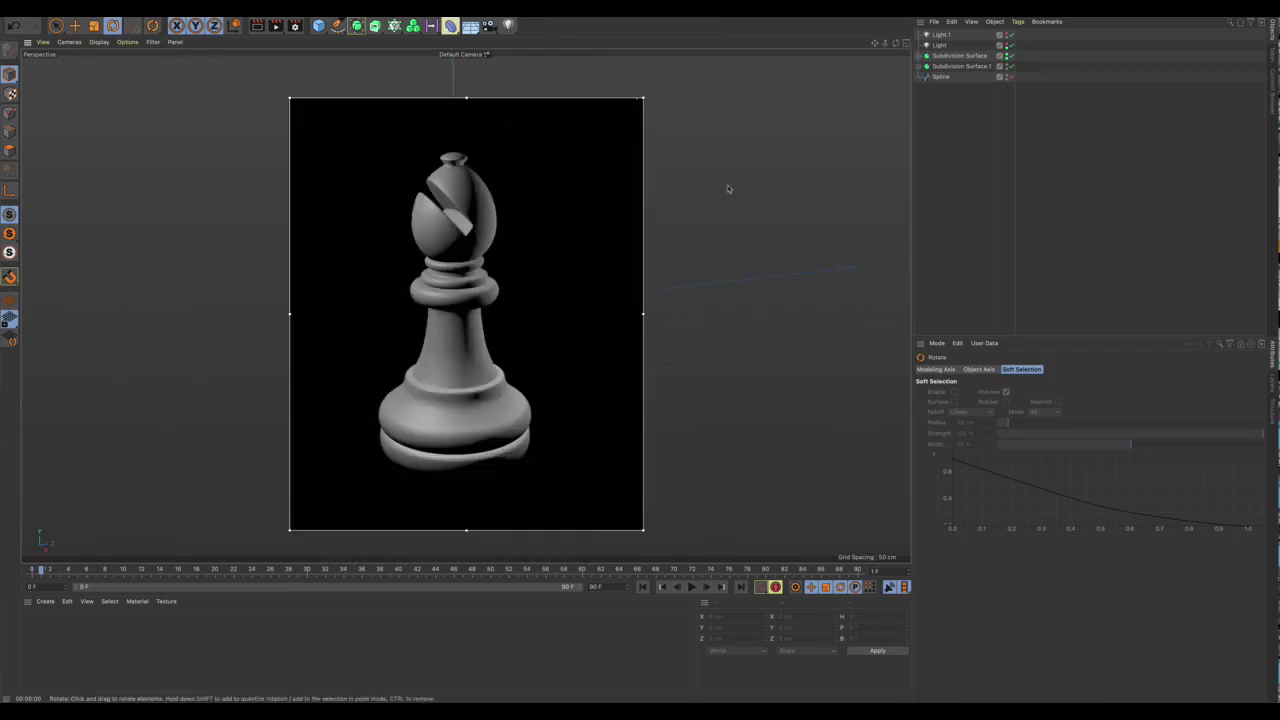
pyautogui.hotkey('alt', 'r')
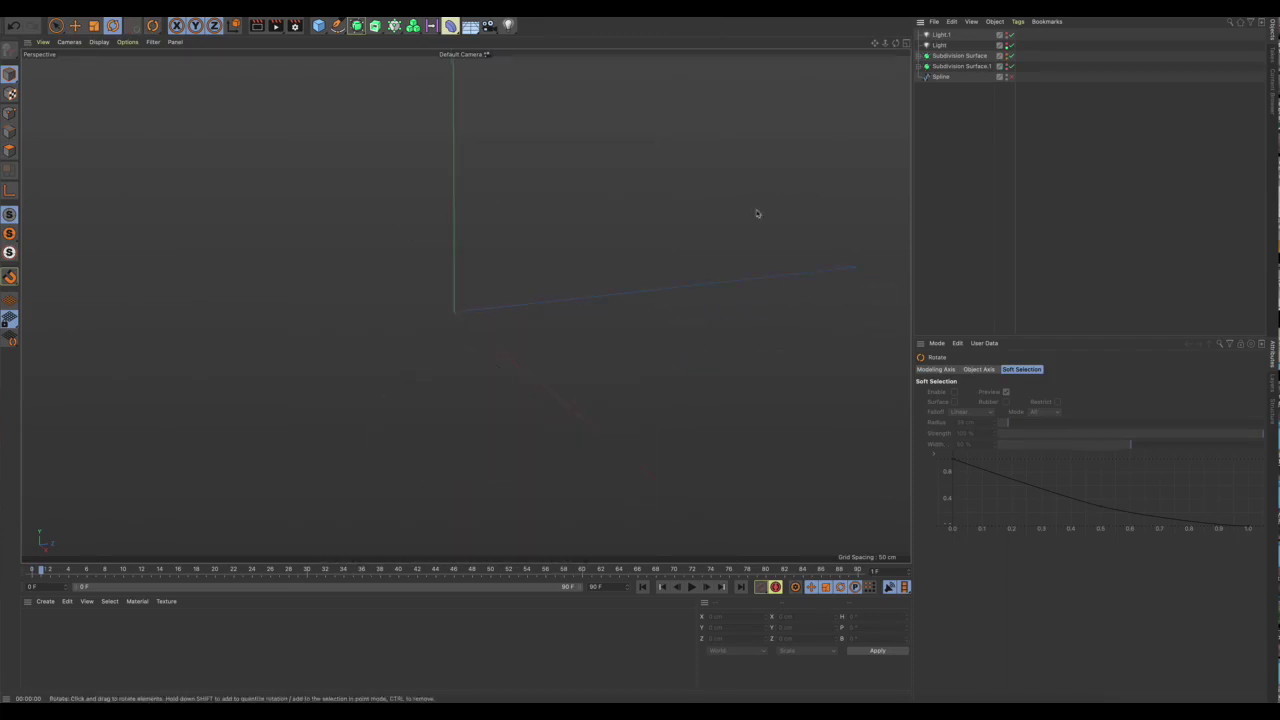
# Show all four views and enable the profile spline over the bishop reference image in the front view.
pyautogui.click(906, 47)
pyautogui.scroll(2, 802, 417)
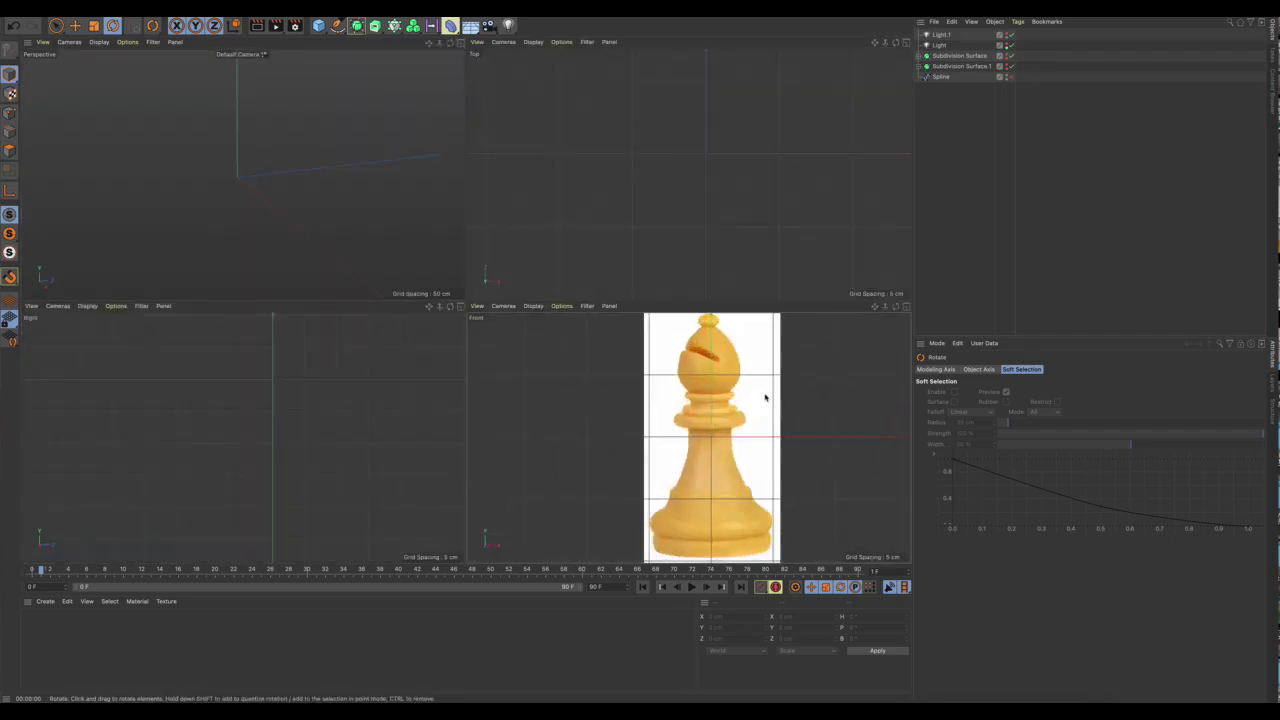
pyautogui.scroll(-3, 766, 394)
pyautogui.scroll(1, 760, 394)
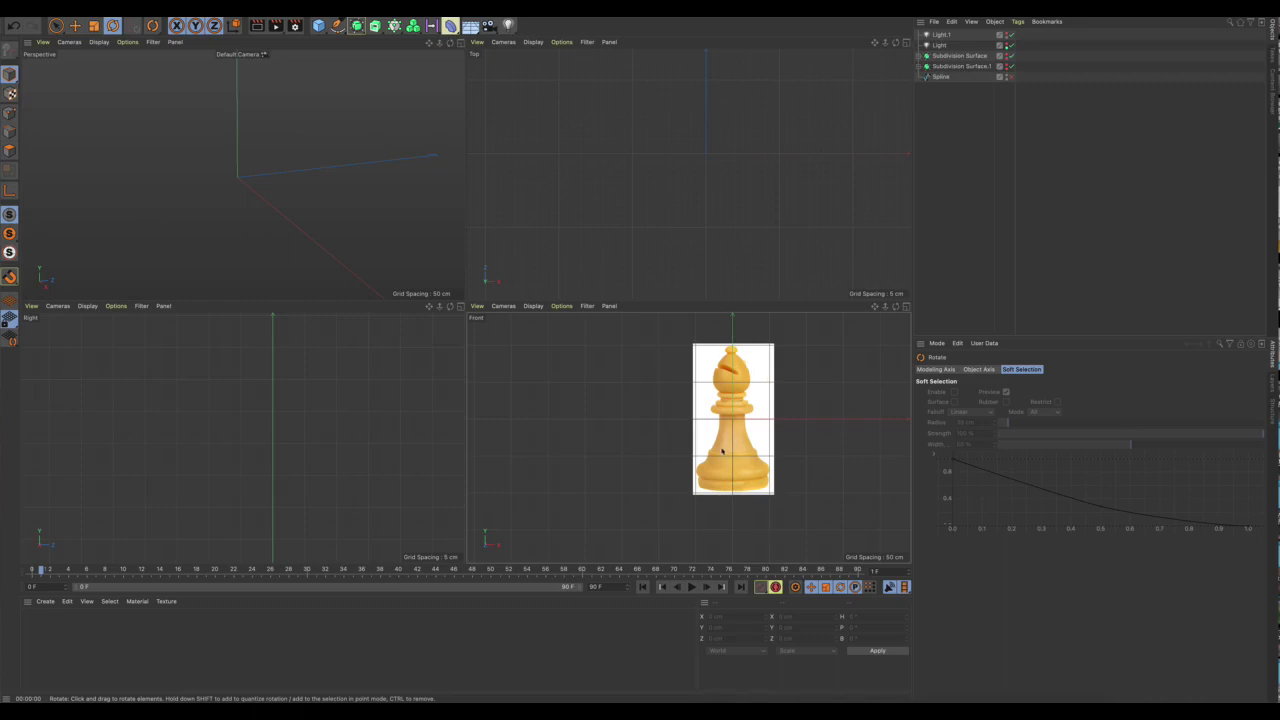
pyautogui.scroll(2, 722, 453)
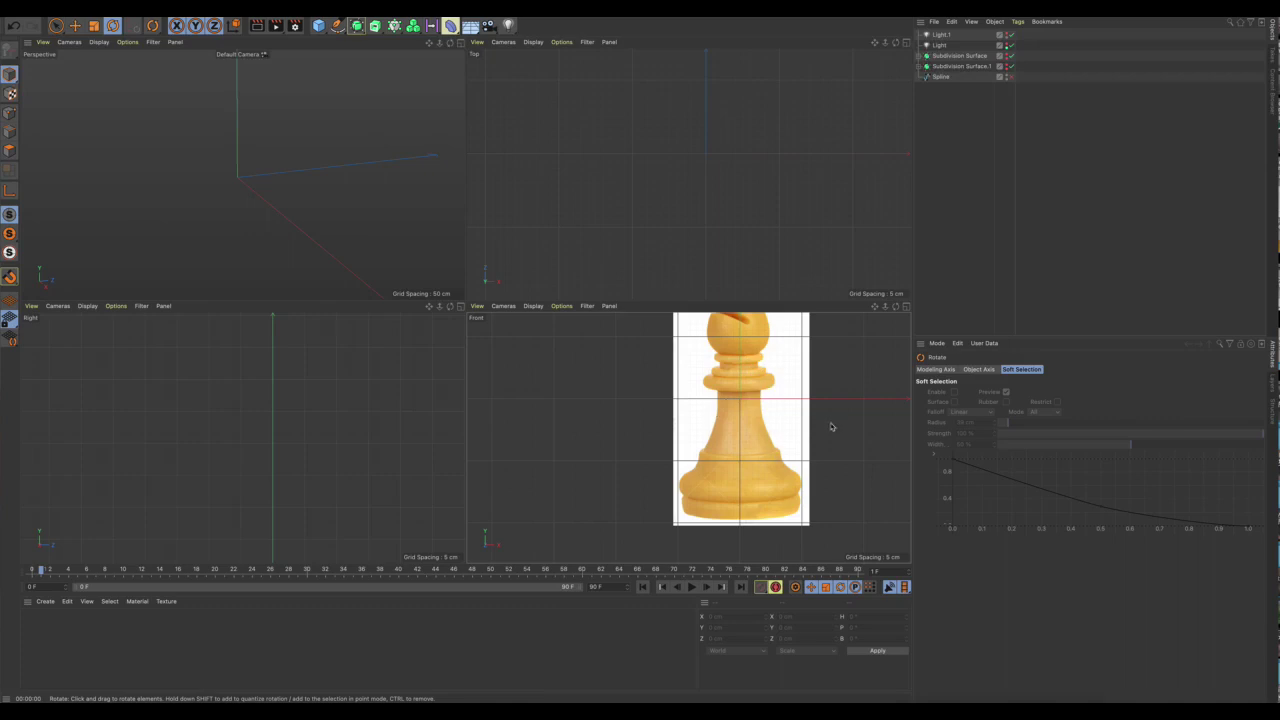
pyautogui.click(1010, 77)
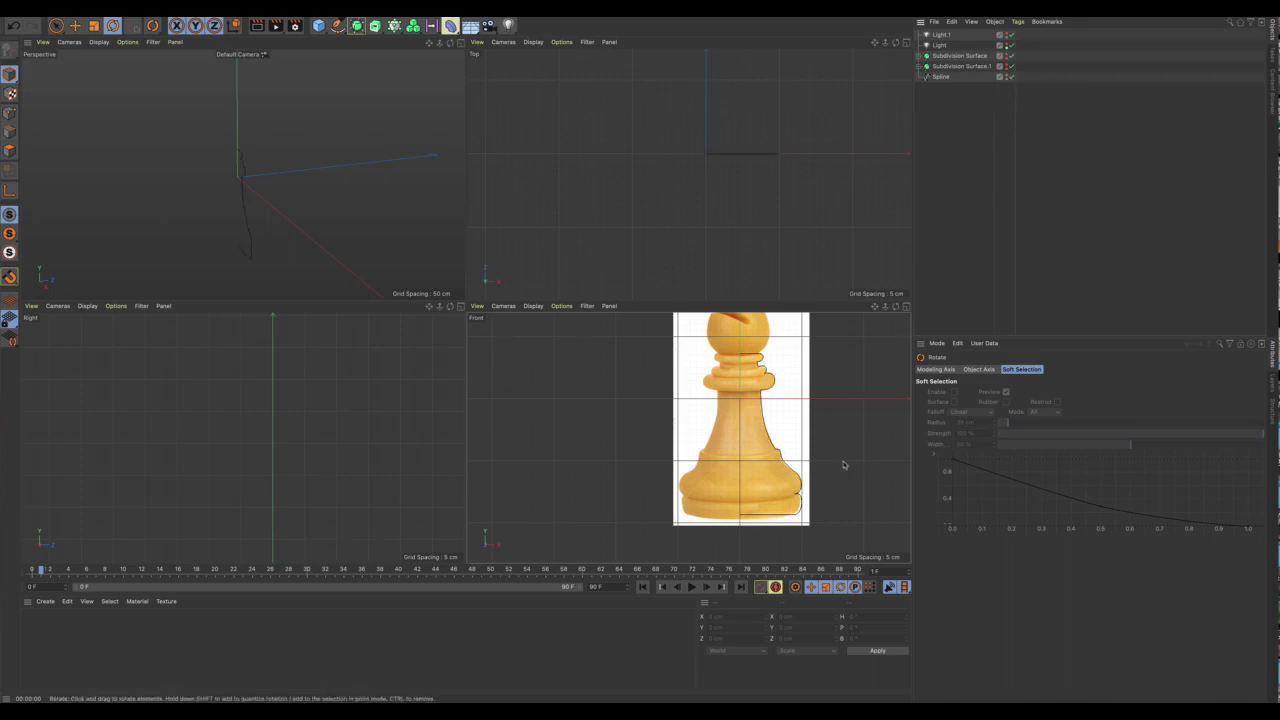
pyautogui.scroll(2, 816, 458)
pyautogui.scroll(-2, 814, 457)
pyautogui.scroll(2, 814, 457)
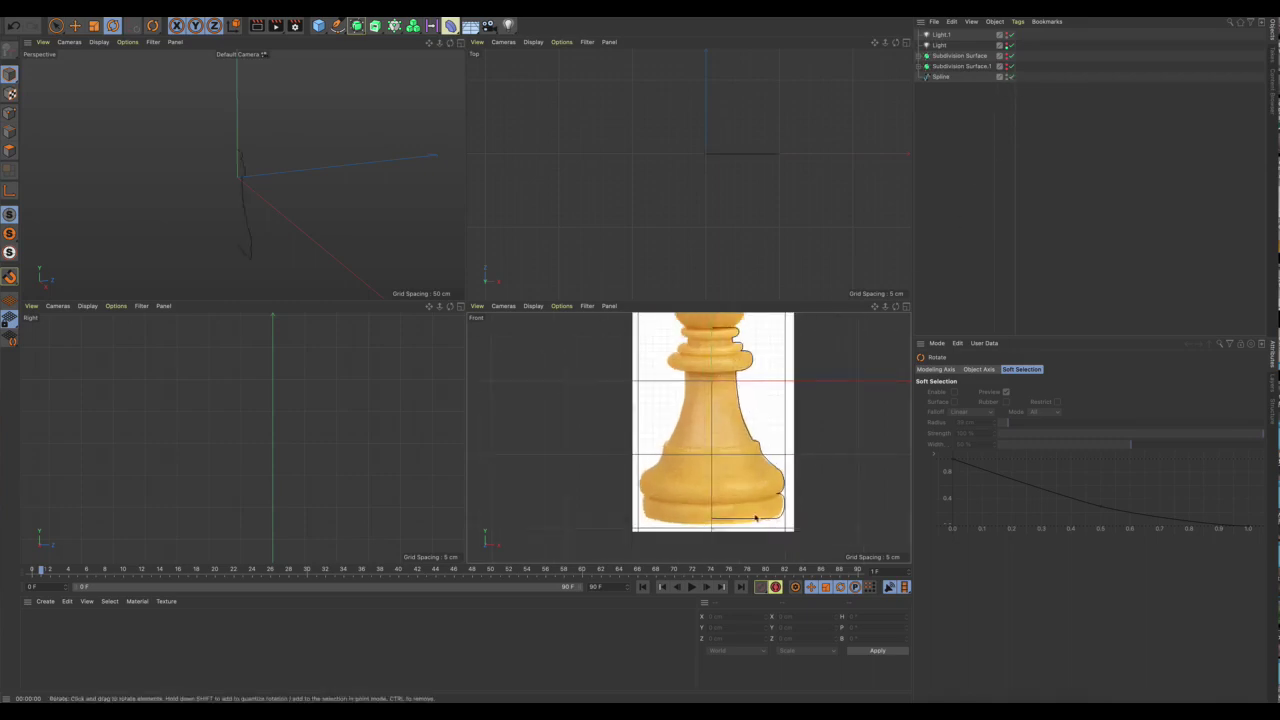
# Select the profile spline, show the perspective view full size and wrap the spline in a Lathe object to form the bishop's base.
pyautogui.click(285, 181)
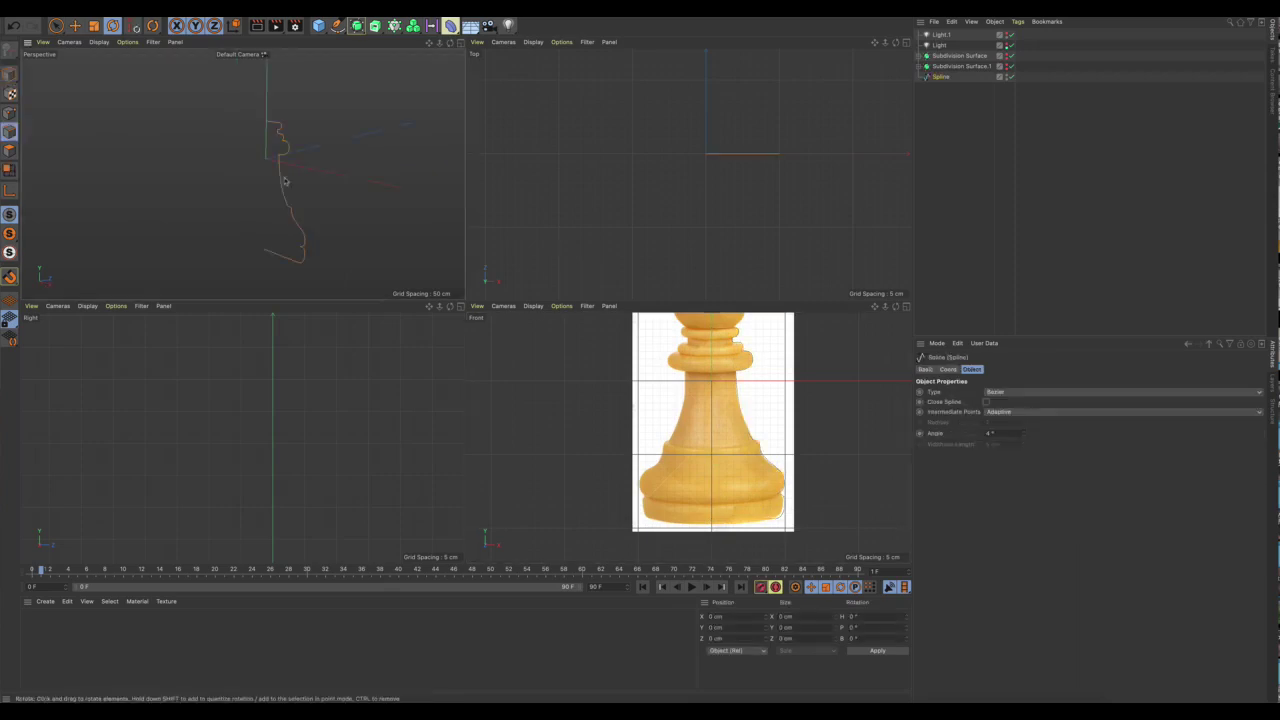
pyautogui.click(460, 42)
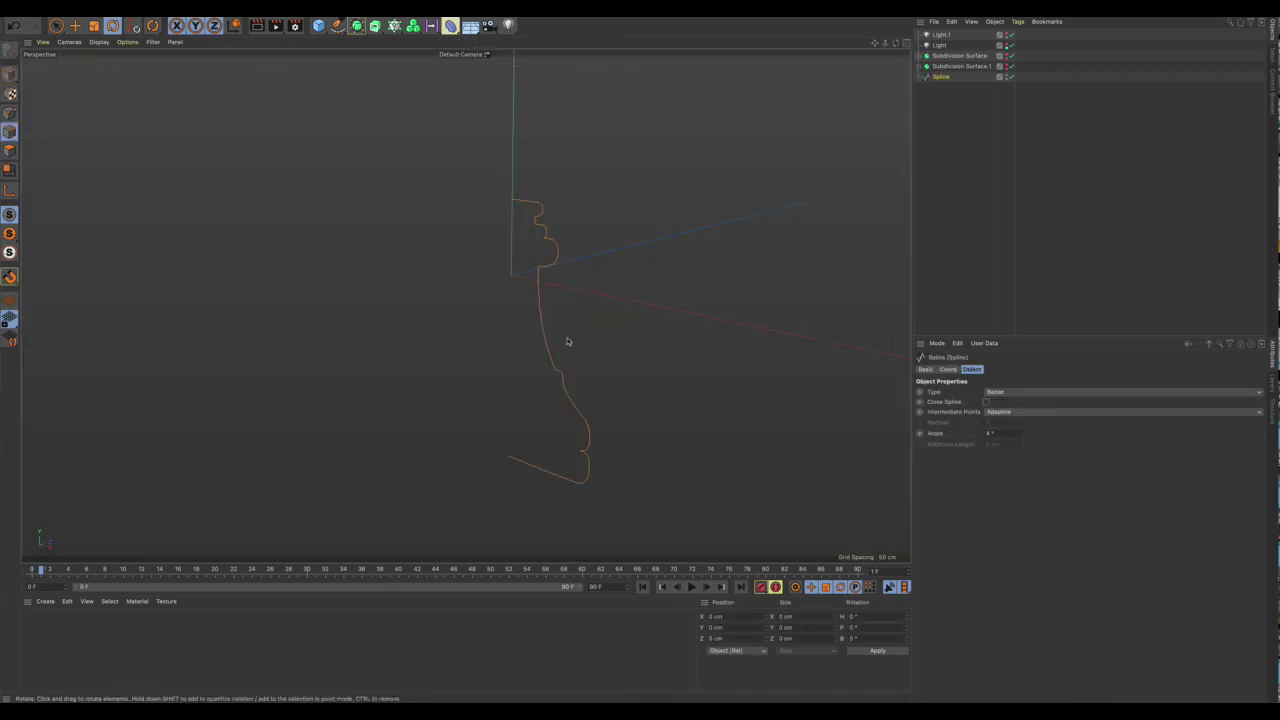
pyautogui.keyDown('alt'); pyautogui.moveTo(587, 322); pyautogui.dragTo(589, 334); pyautogui.keyUp('alt')
pyautogui.click(375, 26)
pyautogui.keyDown('alt'); pyautogui.click(410, 58); pyautogui.keyUp('alt')
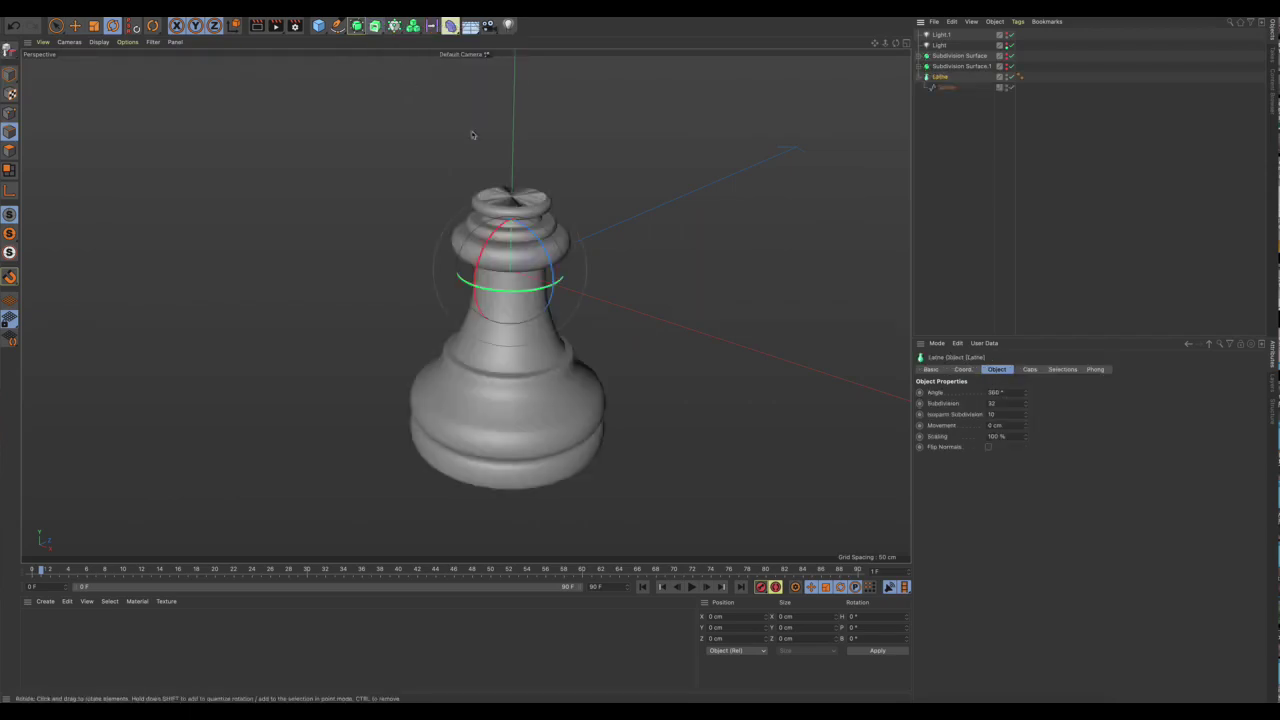
pyautogui.keyDown('alt'); pyautogui.moveTo(717, 281); pyautogui.dragTo(694, 266); pyautogui.keyUp('alt')
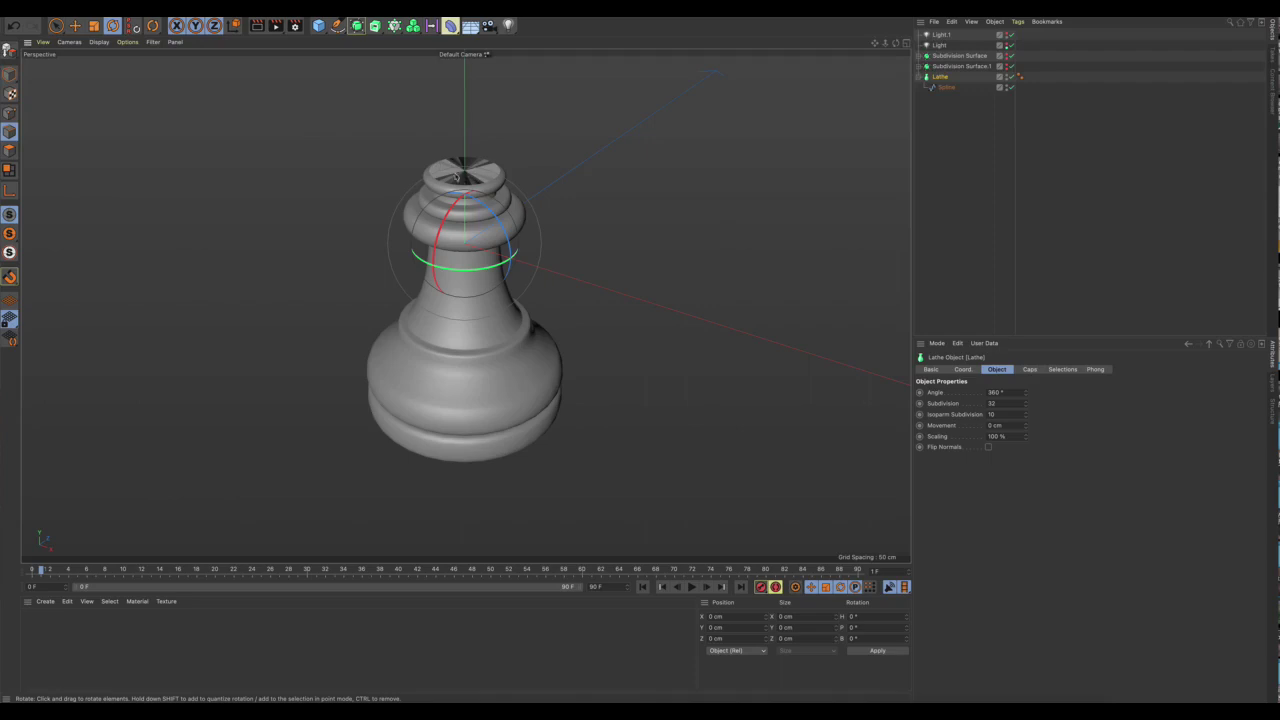
# Preview the lathed base in the interactive render region, then turn the region off.
pyautogui.hotkey('ctrl', 'r')
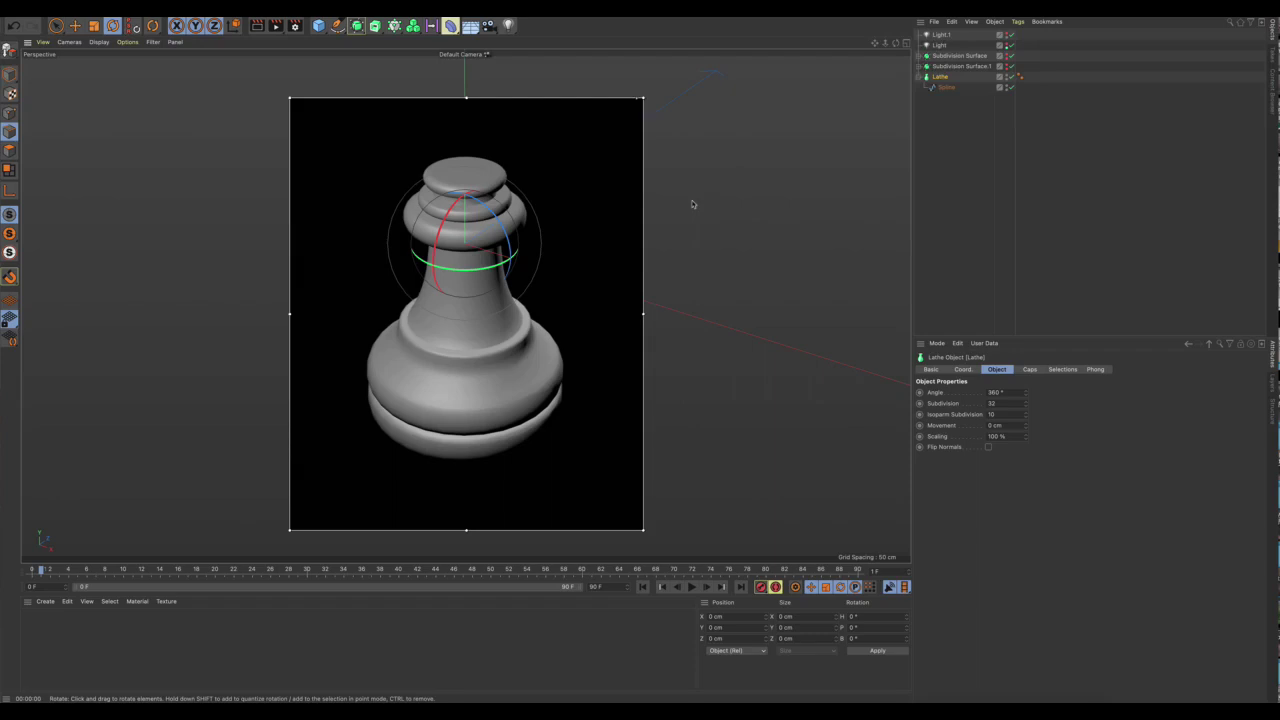
pyautogui.click(692, 204)
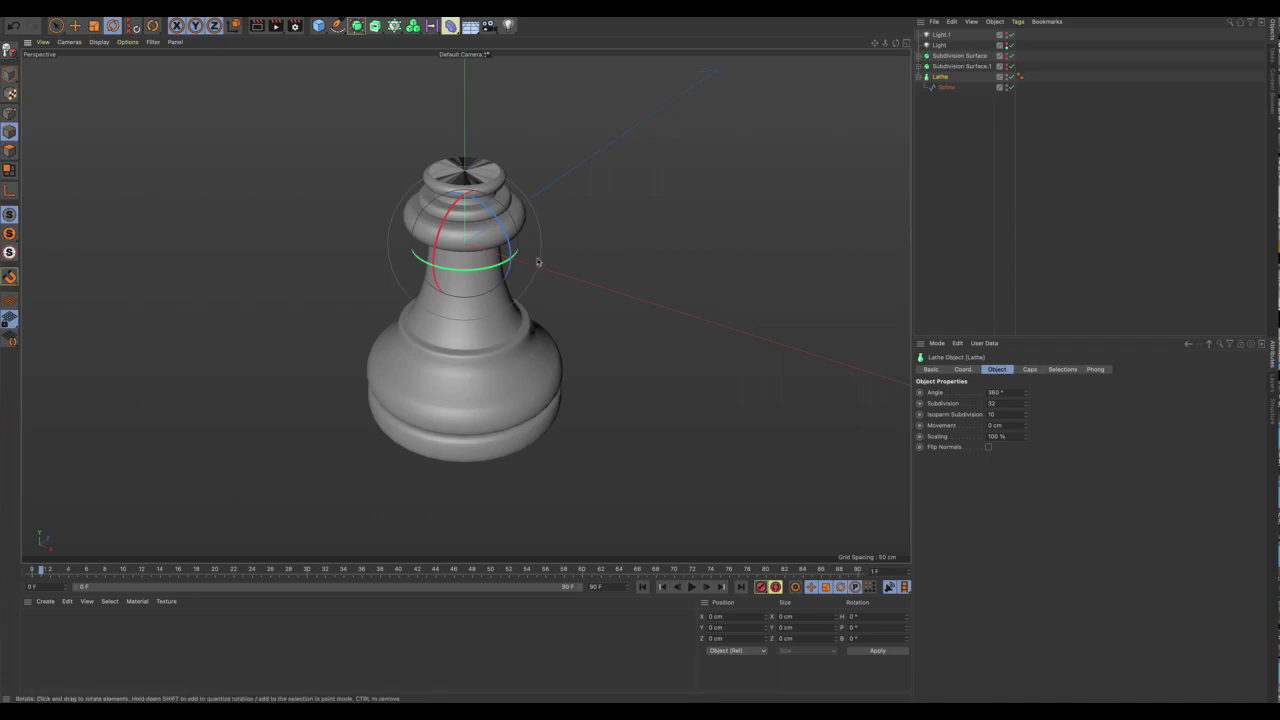
pyautogui.keyDown('alt'); pyautogui.moveTo(540, 262); pyautogui.dragTo(506, 259); pyautogui.keyUp('alt')
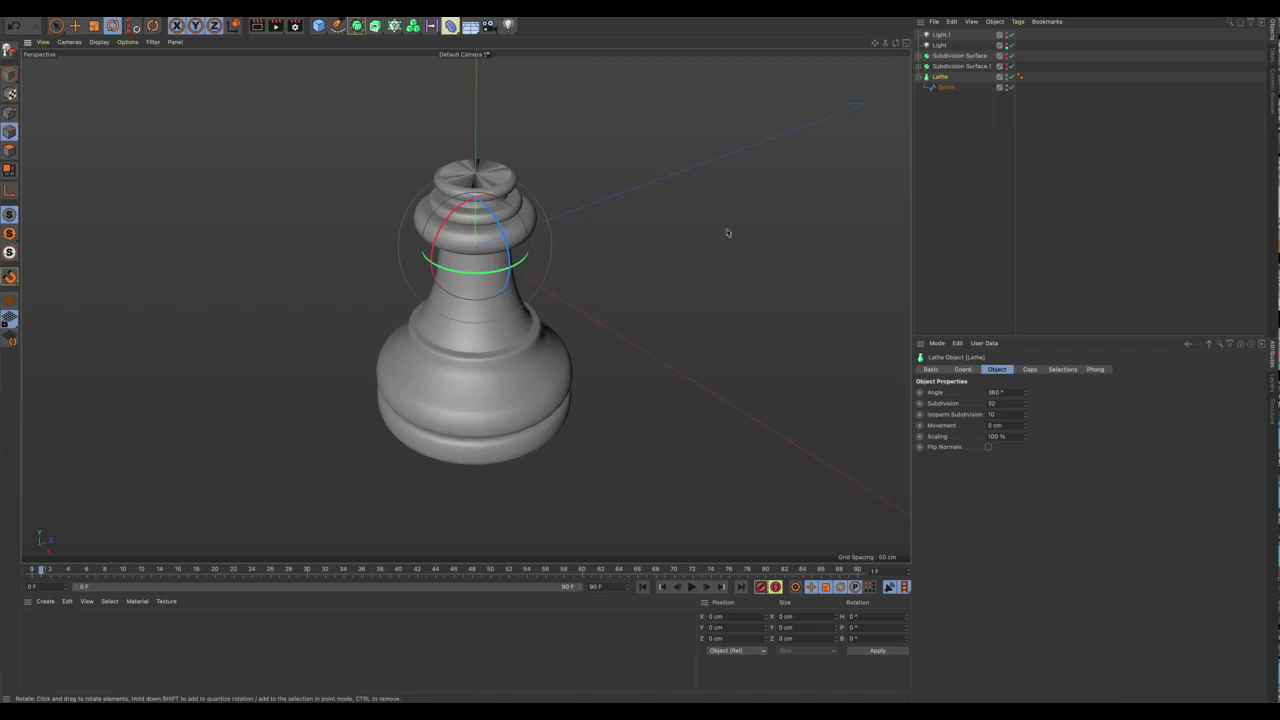
# Display the lathed base in Constant Shading (Lines) and inspect its polygon mesh from above and from the side.
pyautogui.click(100, 43)
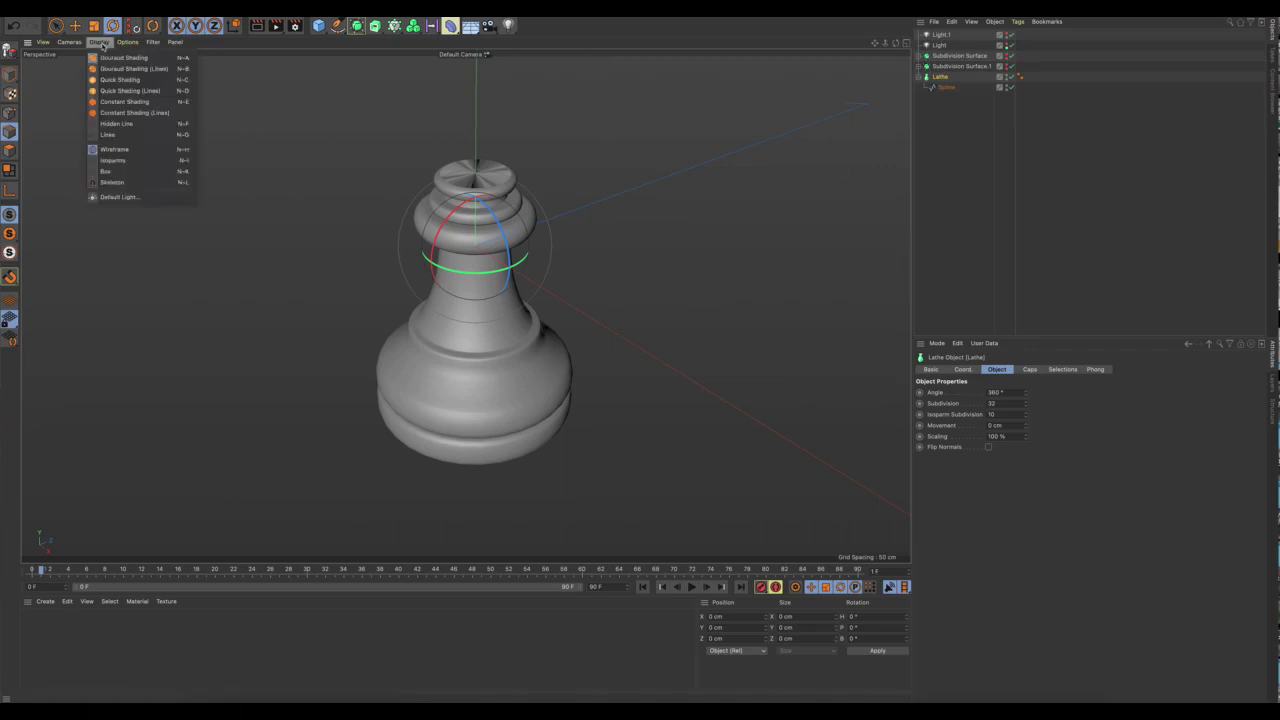
pyautogui.click(124, 113)
pyautogui.scroll(5, 497, 377)
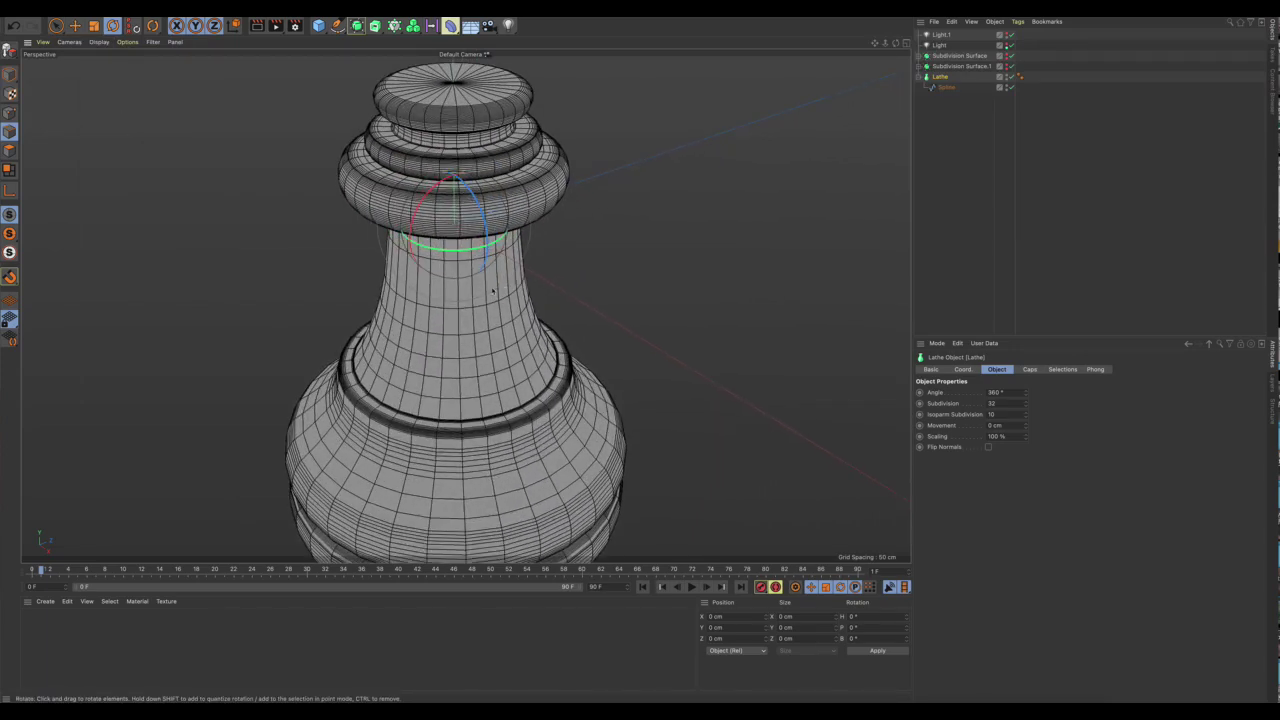
pyautogui.scroll(-5, 492, 291)
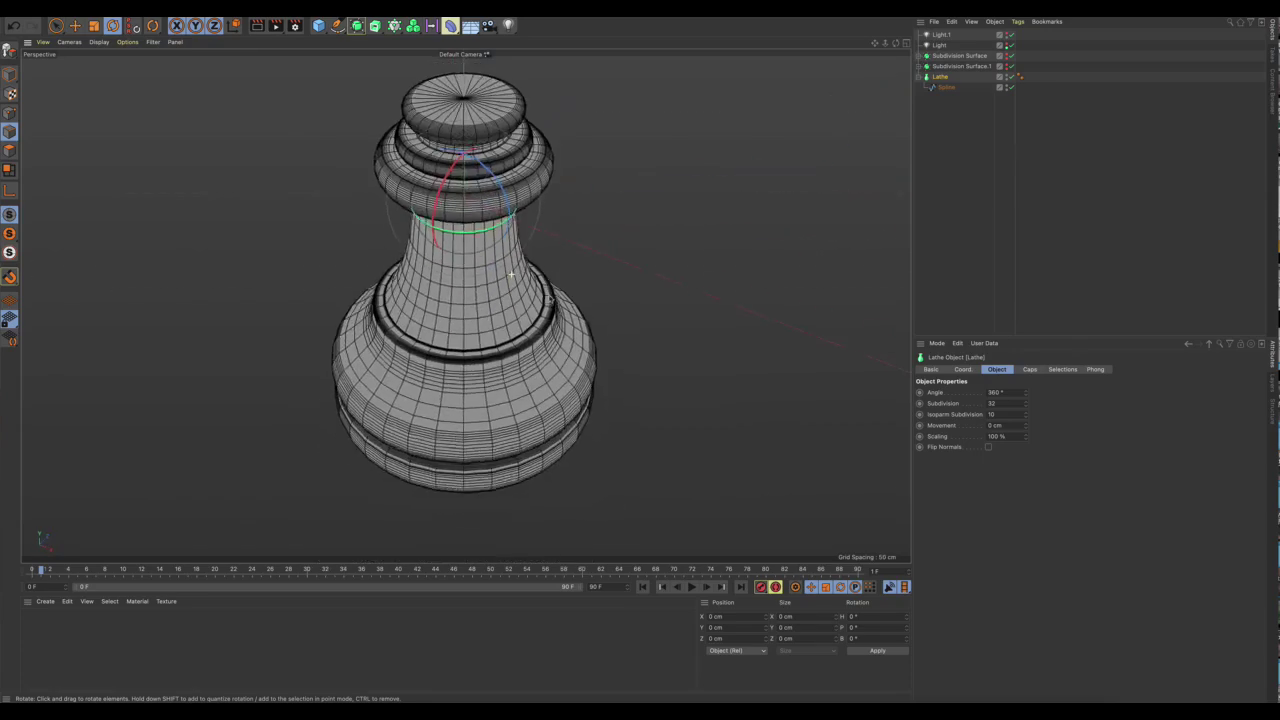
pyautogui.keyDown('alt'); pyautogui.moveTo(511, 274); pyautogui.dragTo(527, 240); pyautogui.keyUp('alt')
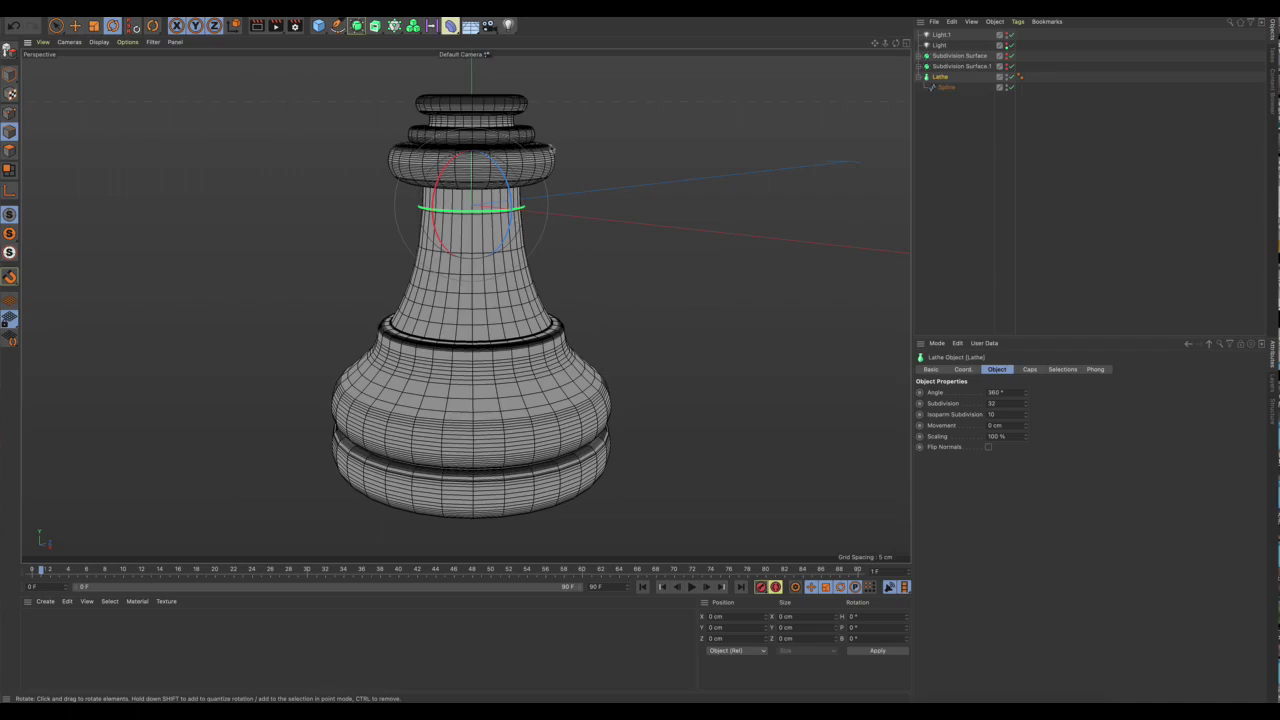
pyautogui.keyDown('alt'); pyautogui.moveTo(522, 162); pyautogui.dragTo(532, 299); pyautogui.keyUp('alt')
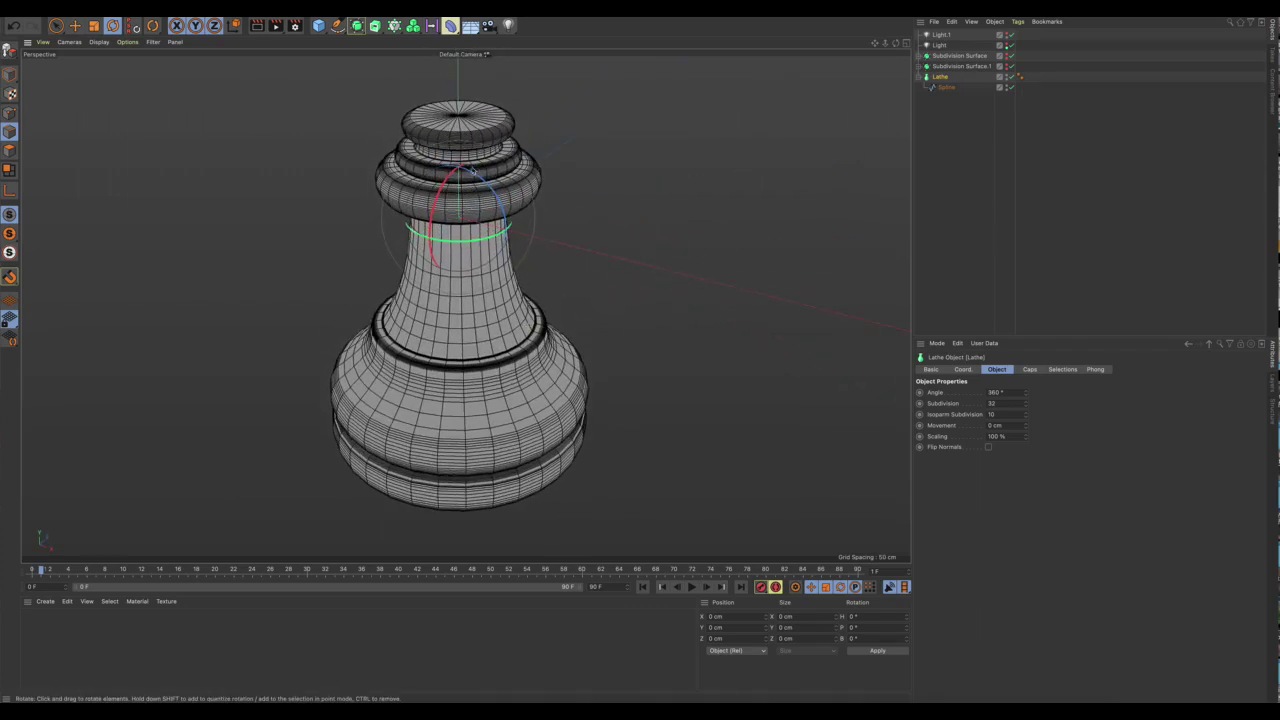
pyautogui.keyDown('alt'); pyautogui.moveTo(452, 135); pyautogui.dragTo(476, 207); pyautogui.keyUp('alt')
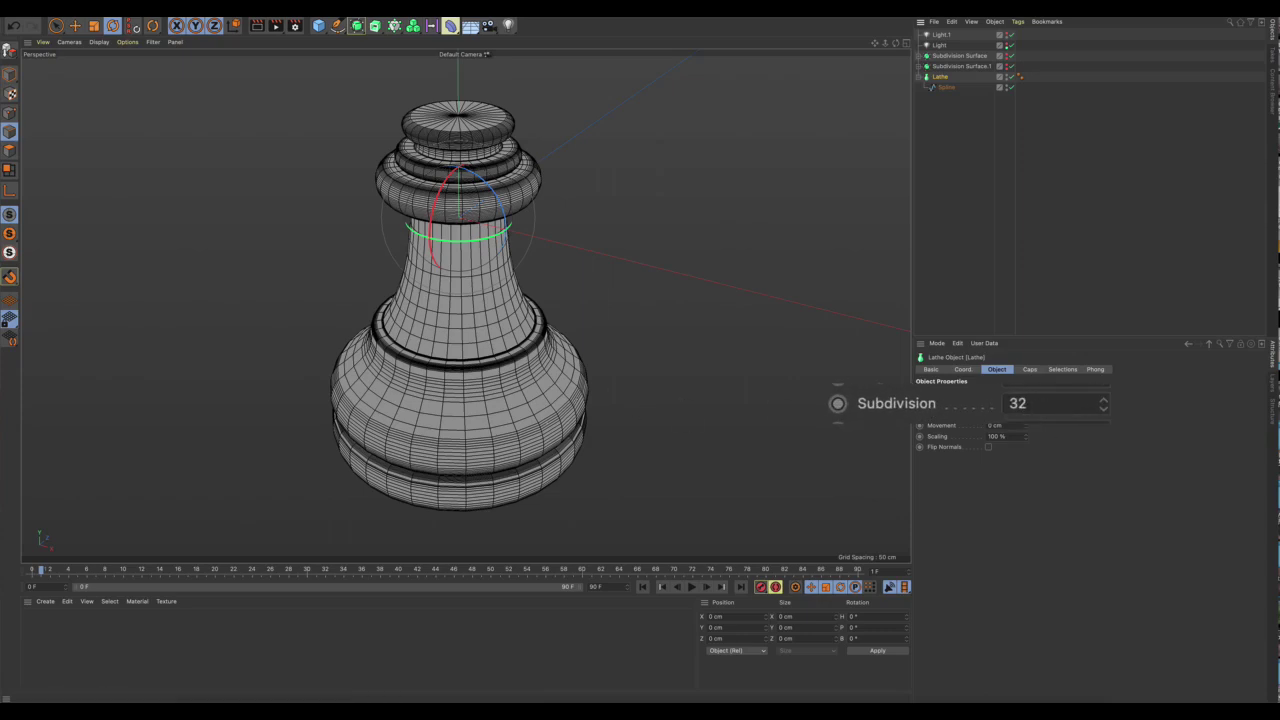
# Set the Lathe object's rotational subdivision to 12.
pyautogui.click(1057, 403)
pyautogui.moveTo(1057, 403); pyautogui.dragTo(944, 398)
pyautogui.write('12')
pyautogui.press('Return')
pyautogui.scroll(-4, 473, 394)
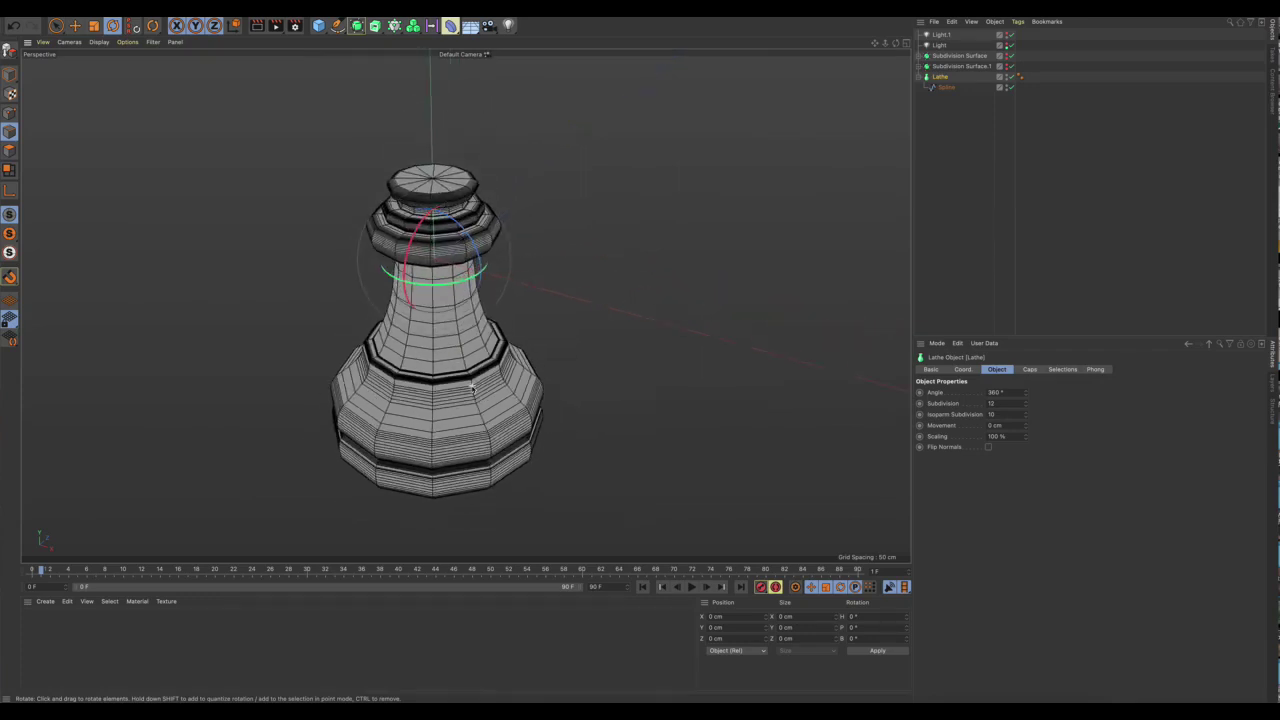
pyautogui.keyDown('alt'); pyautogui.moveTo(472, 422); pyautogui.dragTo(590, 396); pyautogui.keyUp('alt')
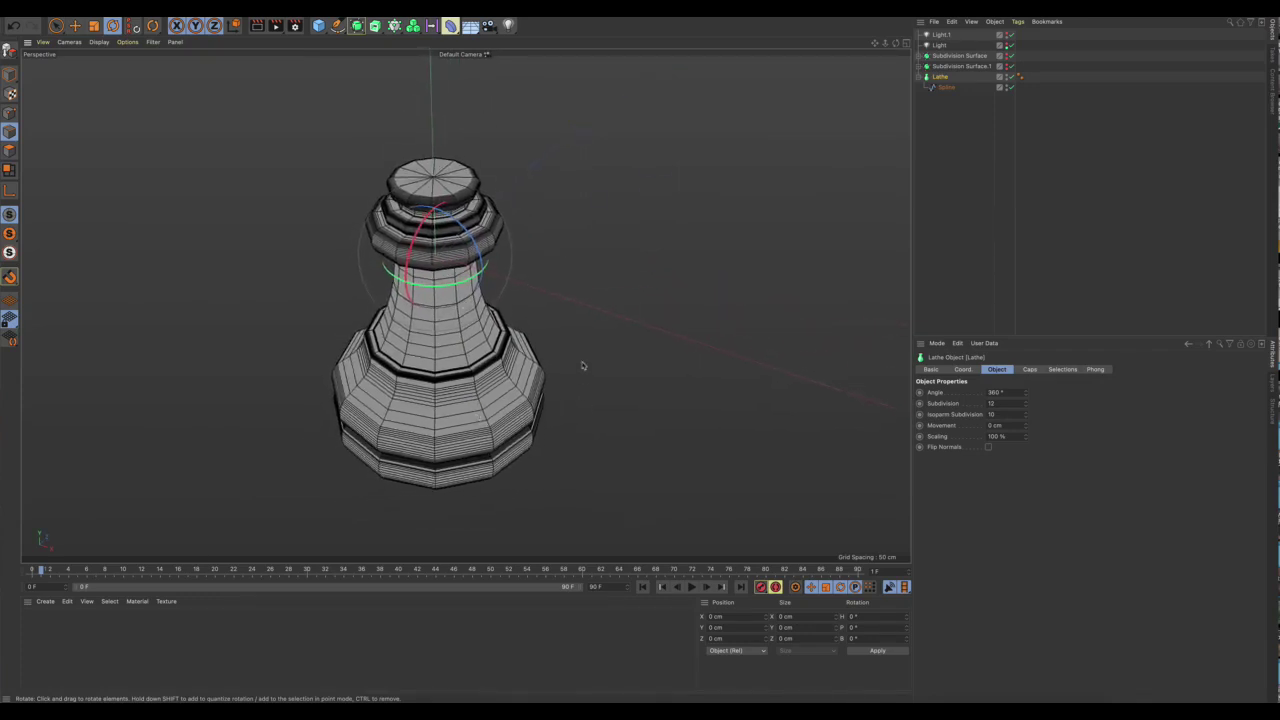
# Turn on the interactive render region and wrap the Lathe in a Subdivision Surface to smooth the faceted base.
pyautogui.hotkey('alt', 'r')
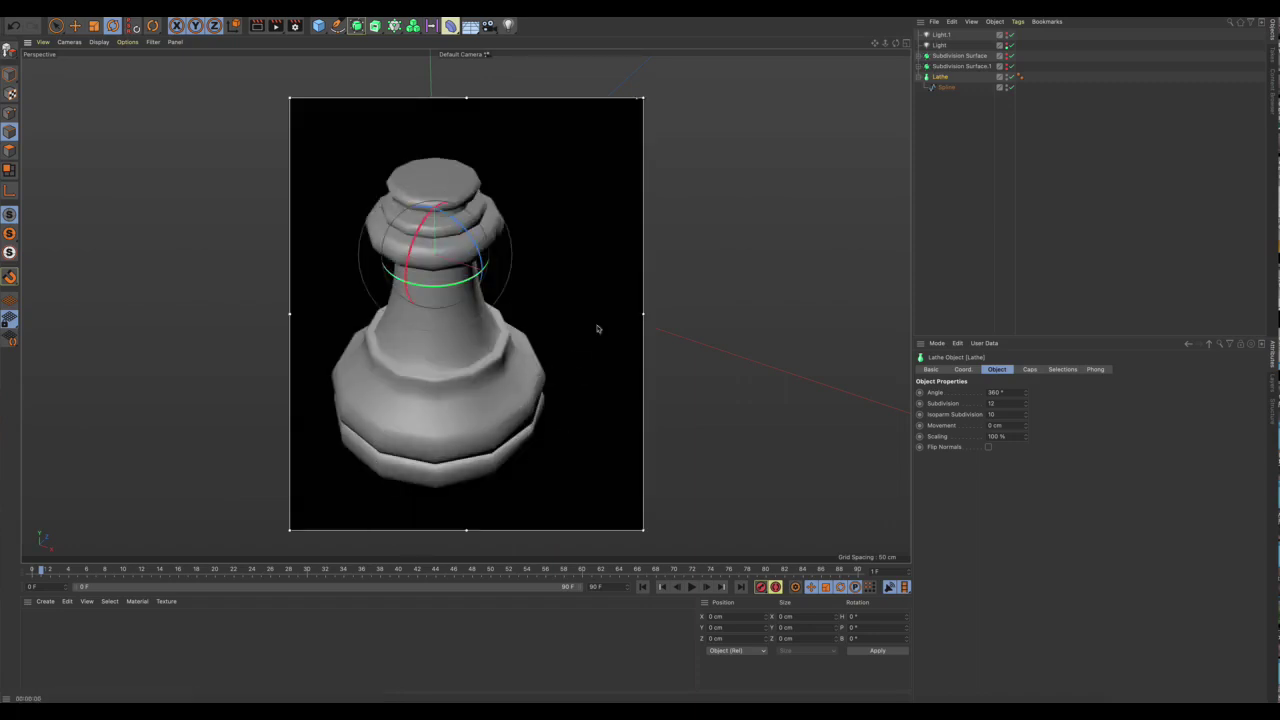
pyautogui.hotkey('alt', 'r')
pyautogui.press('e')
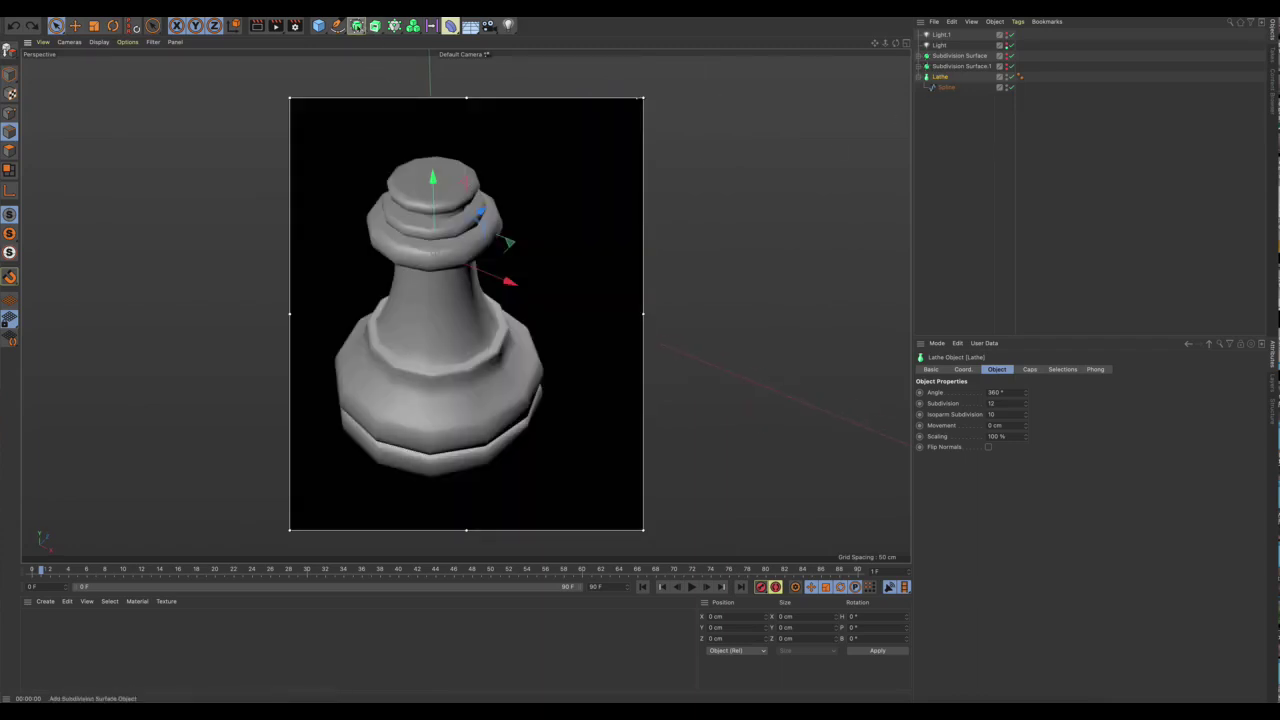
pyautogui.keyDown('alt'); pyautogui.click(356, 25); pyautogui.keyUp('alt')
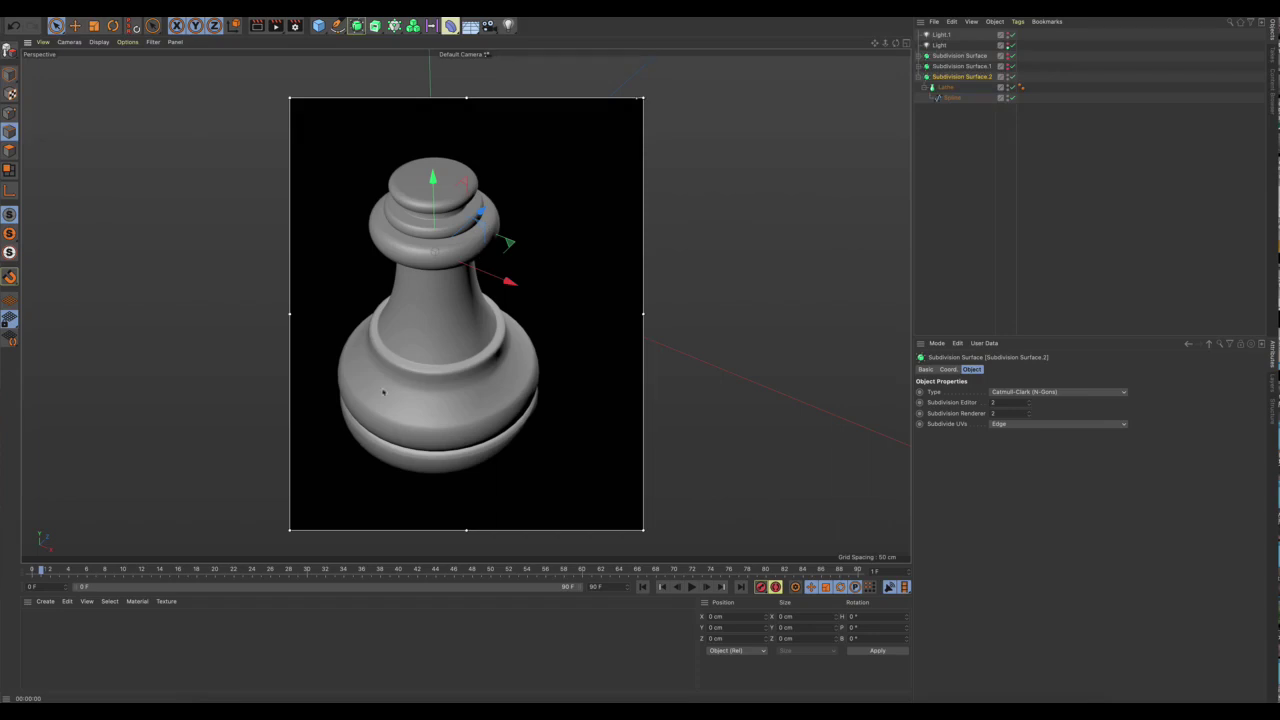
pyautogui.keyDown('alt'); pyautogui.moveTo(528, 374); pyautogui.dragTo(534, 431); pyautogui.keyUp('alt')
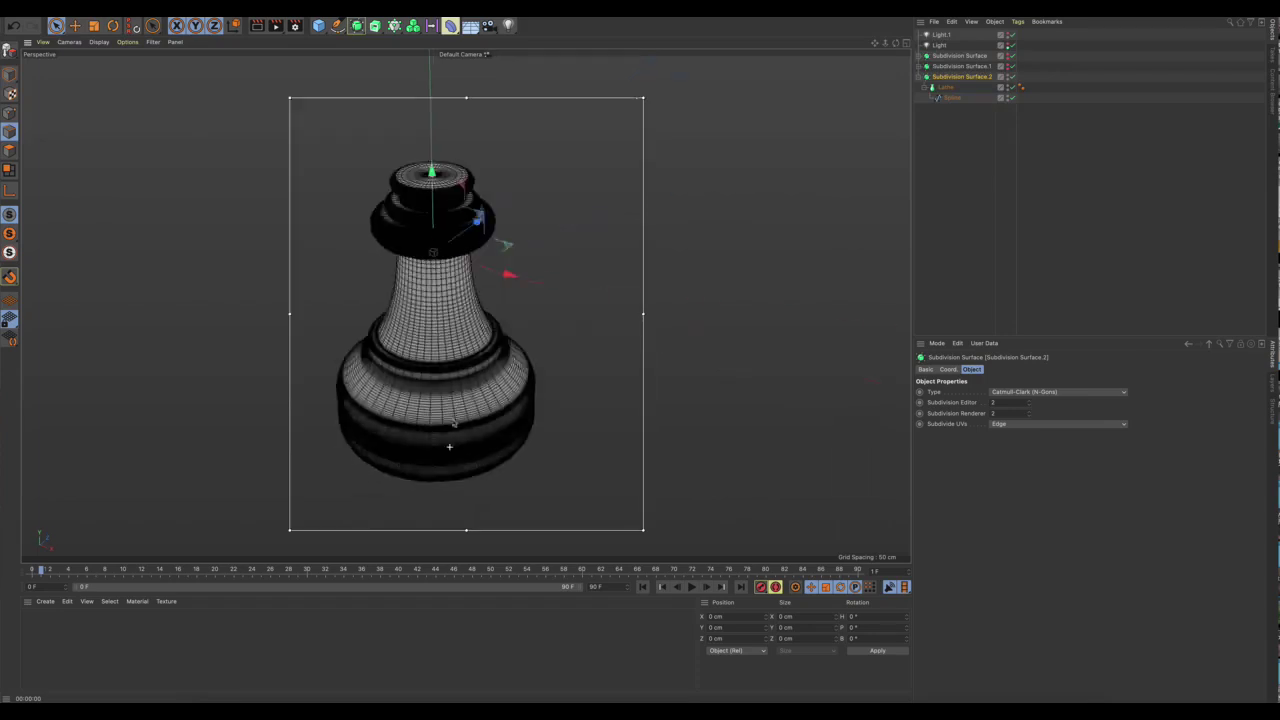
pyautogui.keyDown('alt'); pyautogui.moveTo(449, 447); pyautogui.dragTo(441, 231); pyautogui.keyUp('alt')
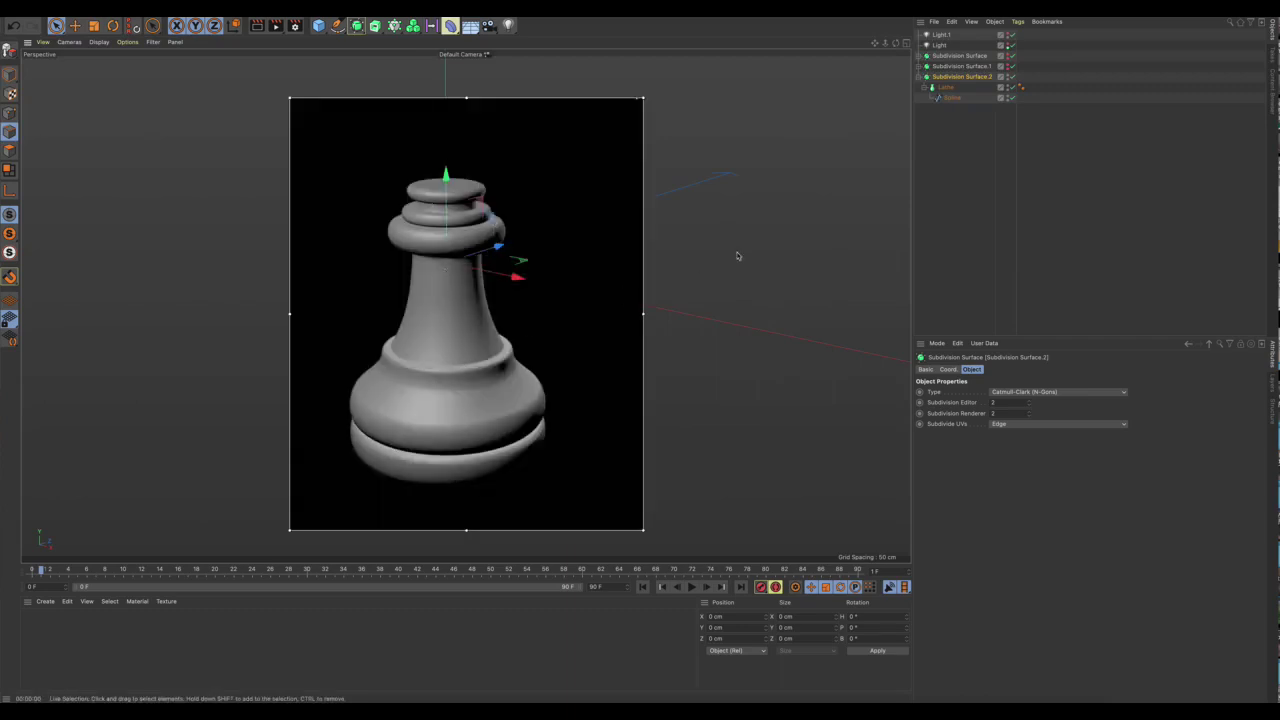
# Turn off the interactive render region, examine the smoothed mesh density and disable the Subdivision Surface over the Lathe.
pyautogui.hotkey('alt', 'r')
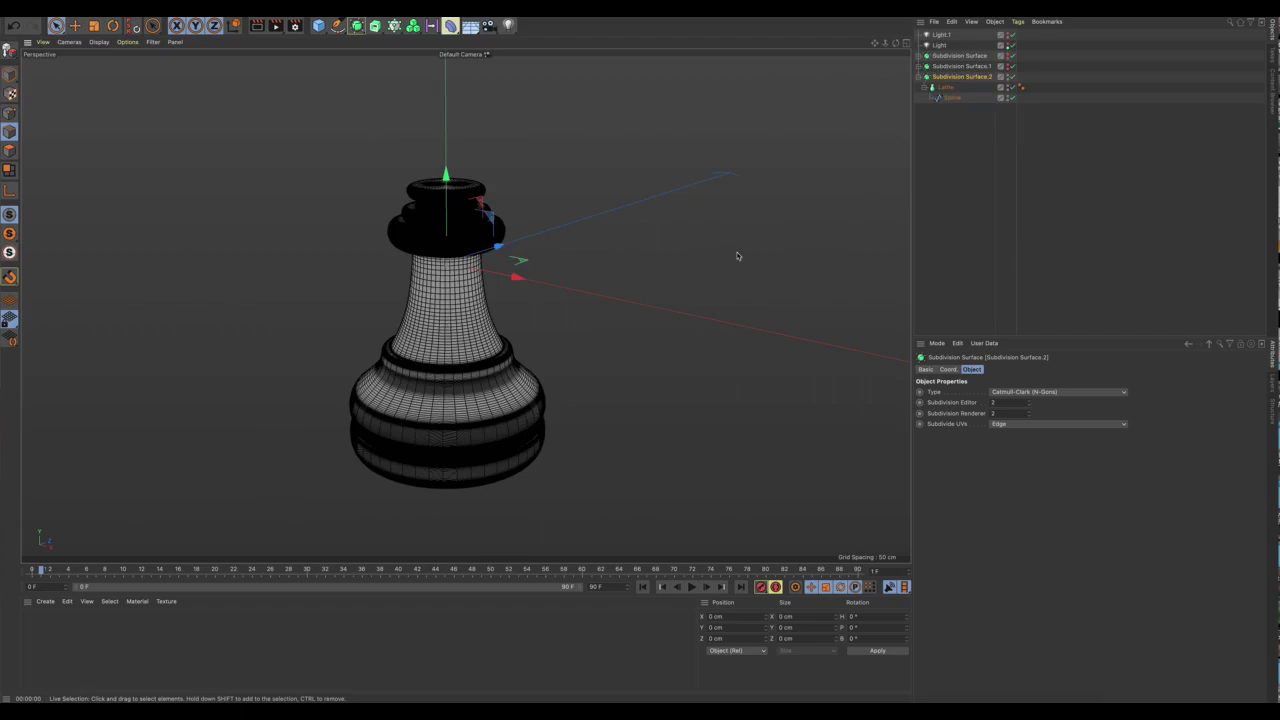
pyautogui.scroll(10, 420, 210)
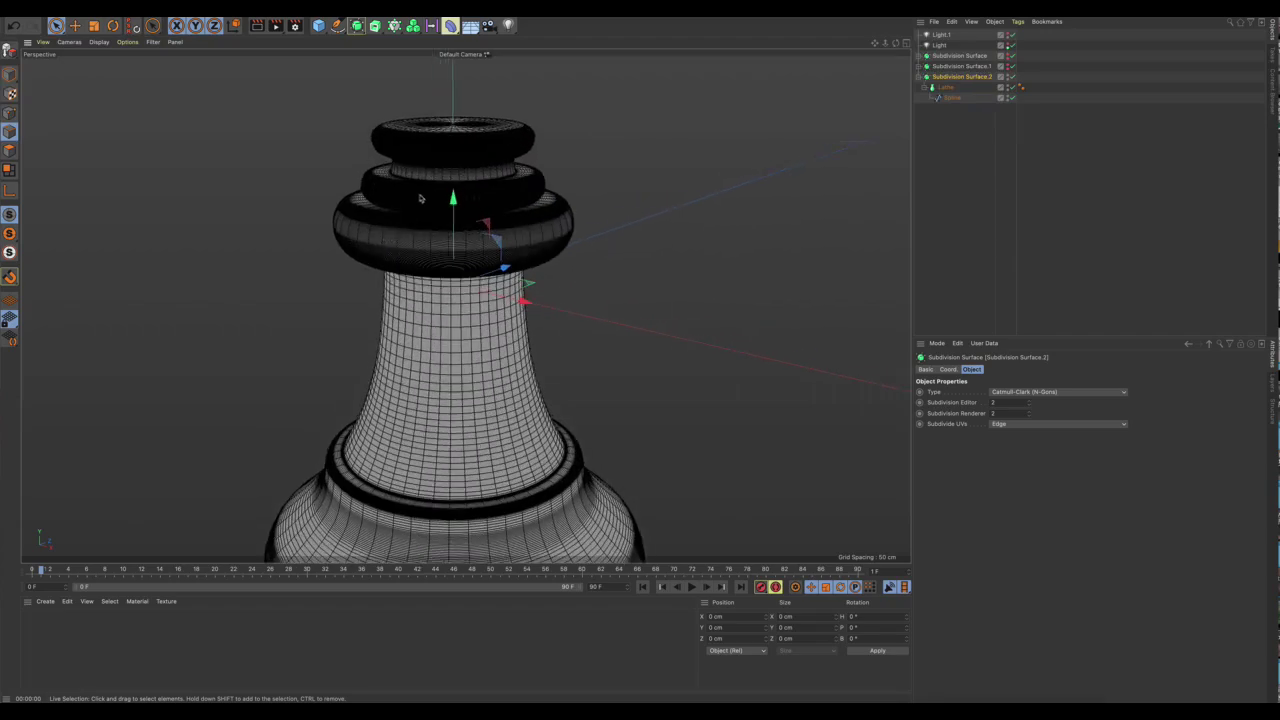
pyautogui.scroll(3, 420, 217)
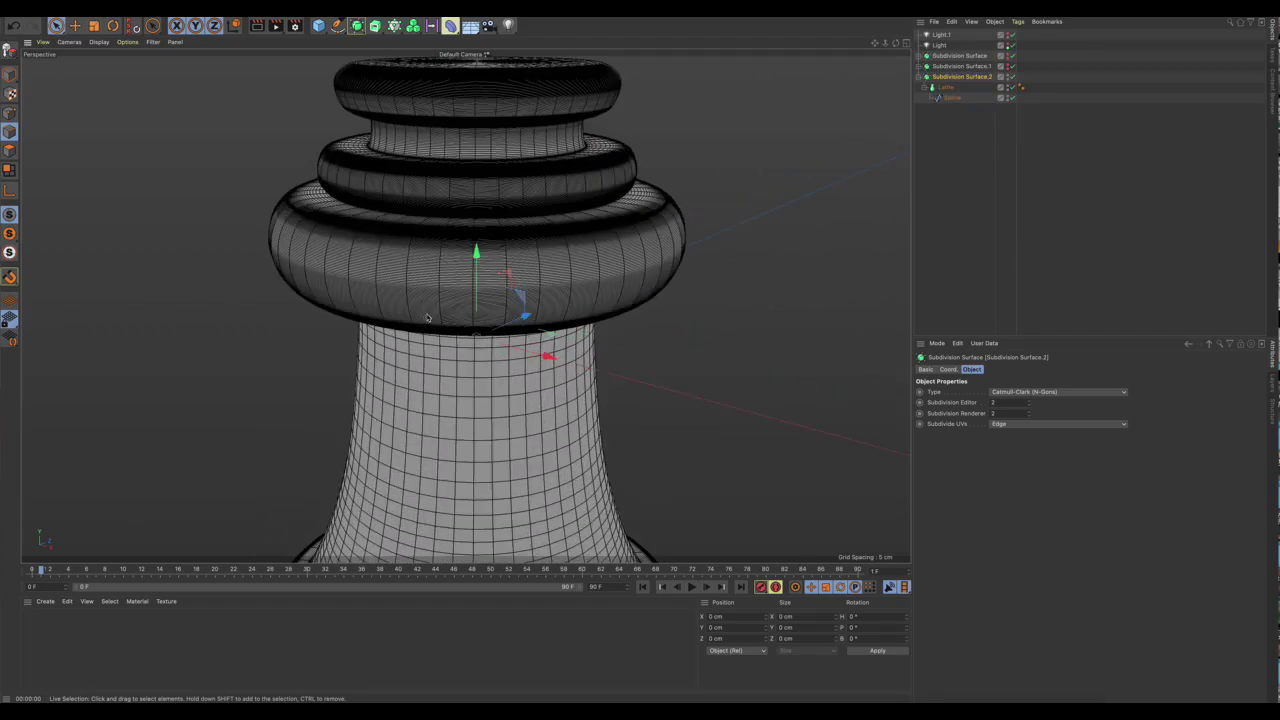
pyautogui.scroll(-10, 478, 210)
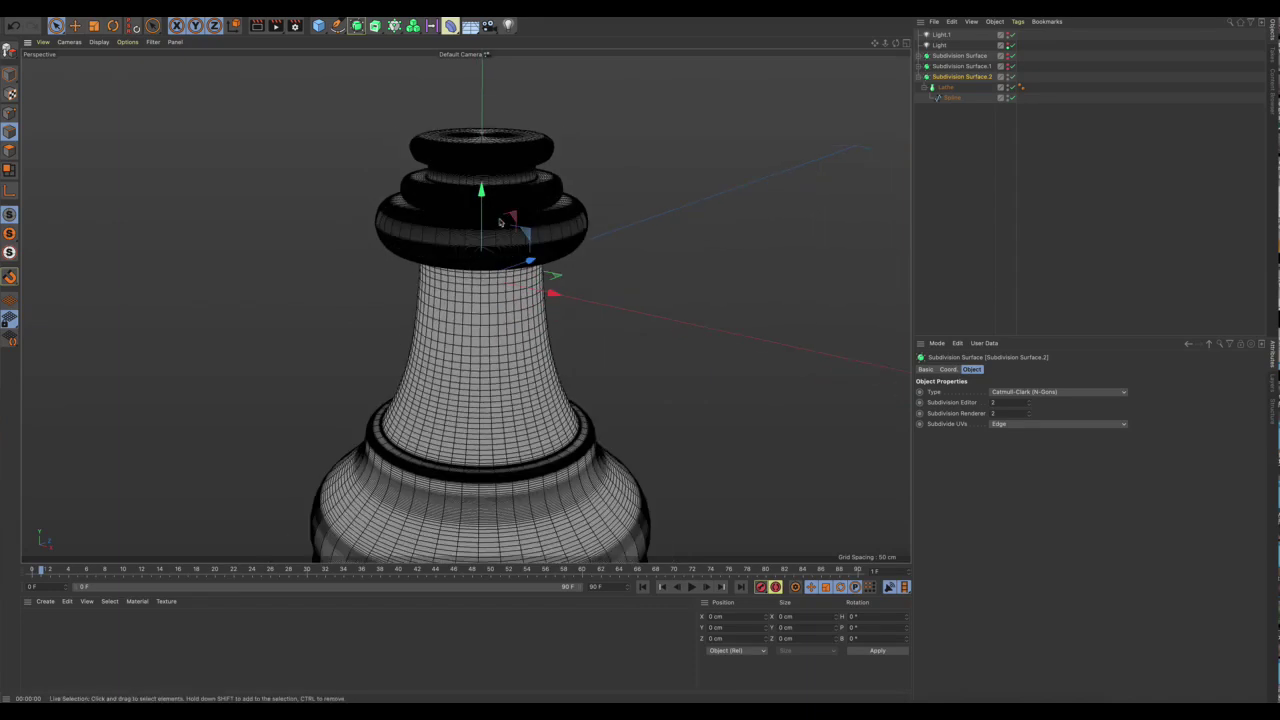
pyautogui.scroll(-8, 500, 222)
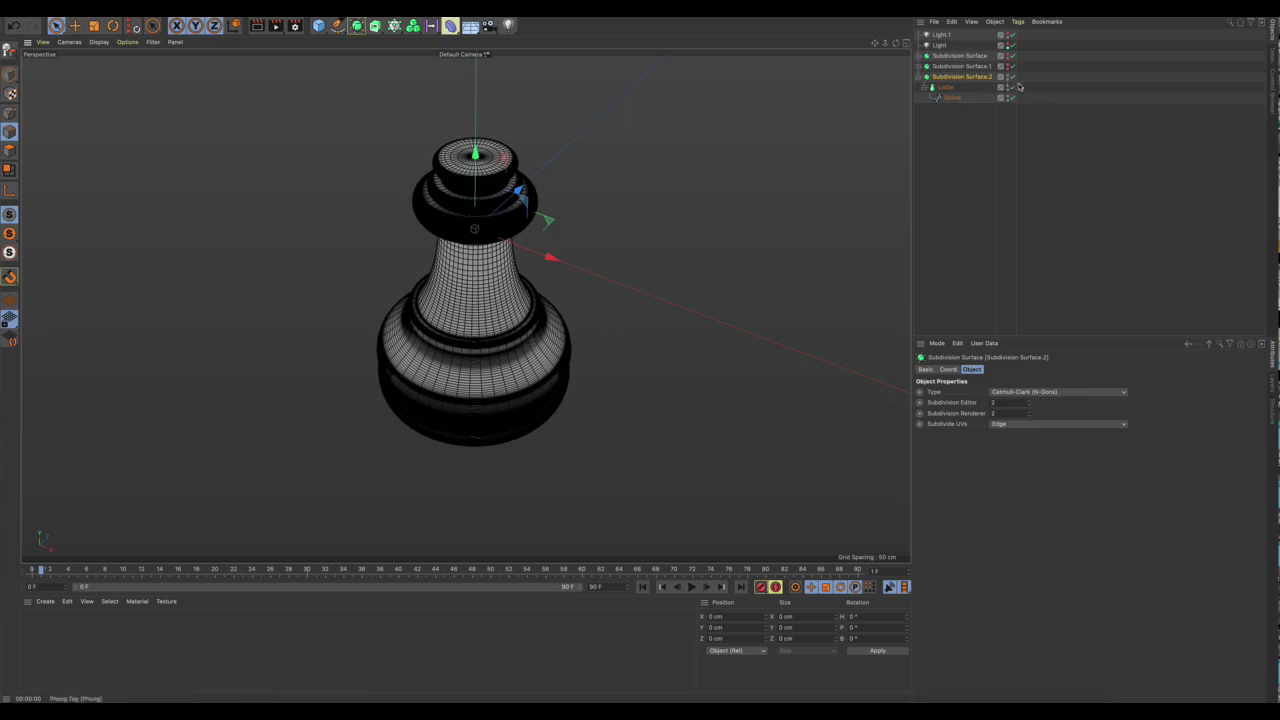
pyautogui.click(1012, 77)
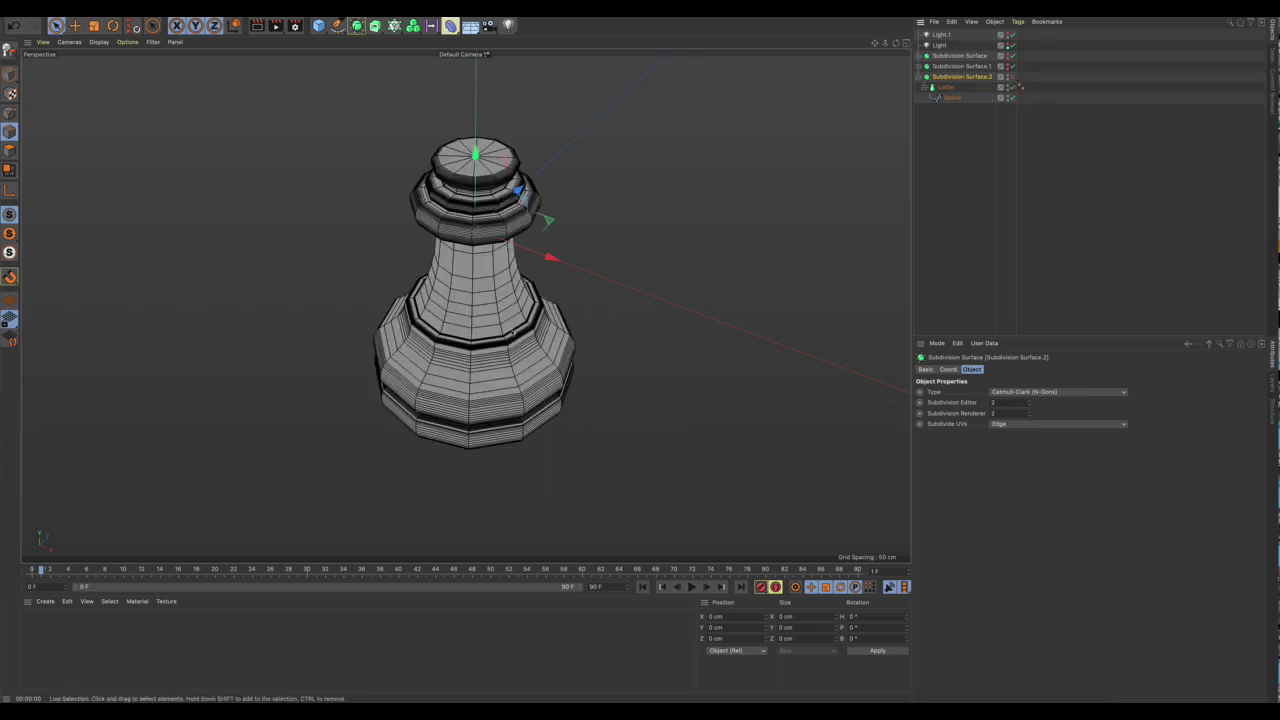
pyautogui.scroll(3, 465, 305)
pyautogui.keyDown('alt'); pyautogui.moveTo(465, 305); pyautogui.dragTo(505, 337); pyautogui.keyUp('alt')
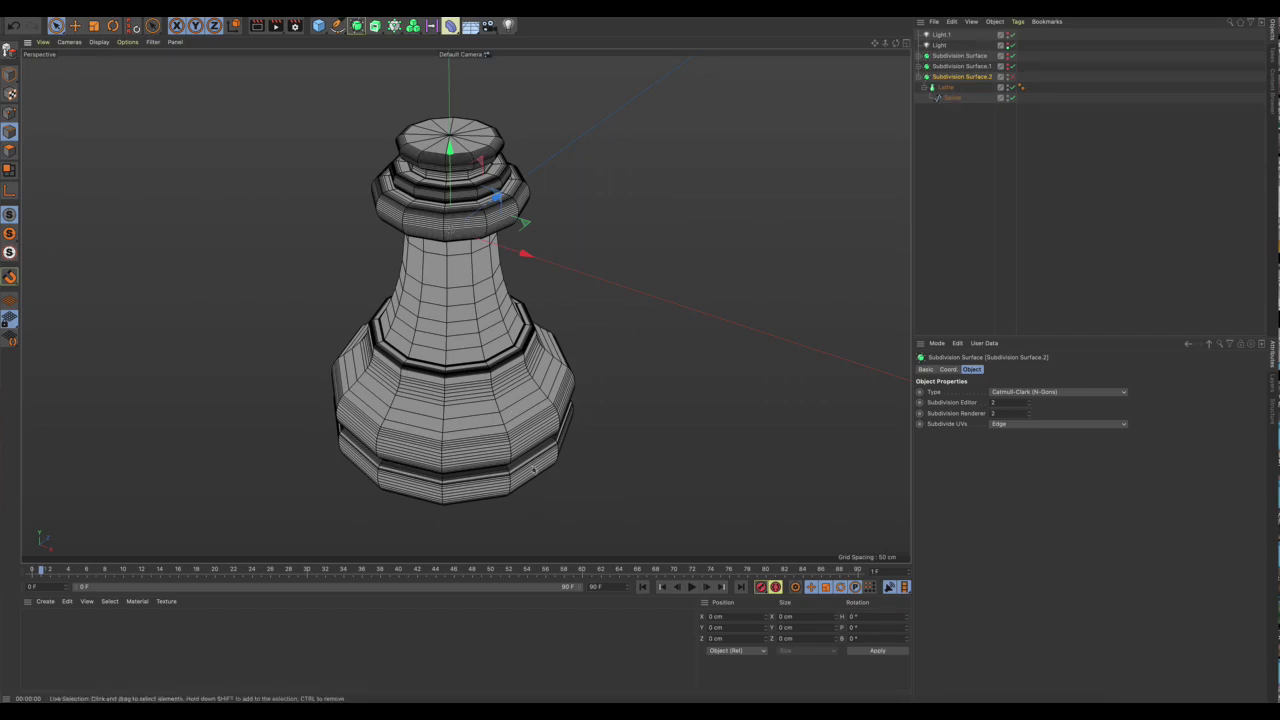
# Select the profile spline inside the Lathe and set its intermediate points to None.
pyautogui.click(952, 99)
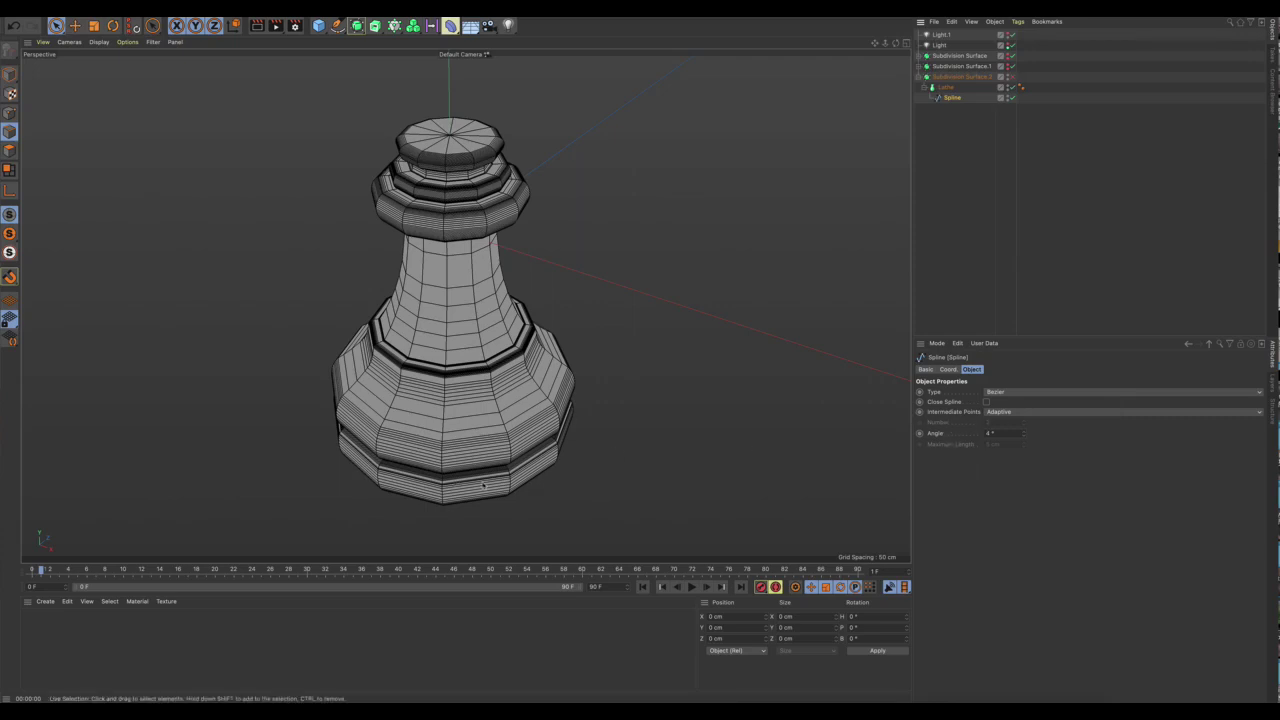
pyautogui.scroll(3, 485, 410)
pyautogui.scroll(3, 486, 410)
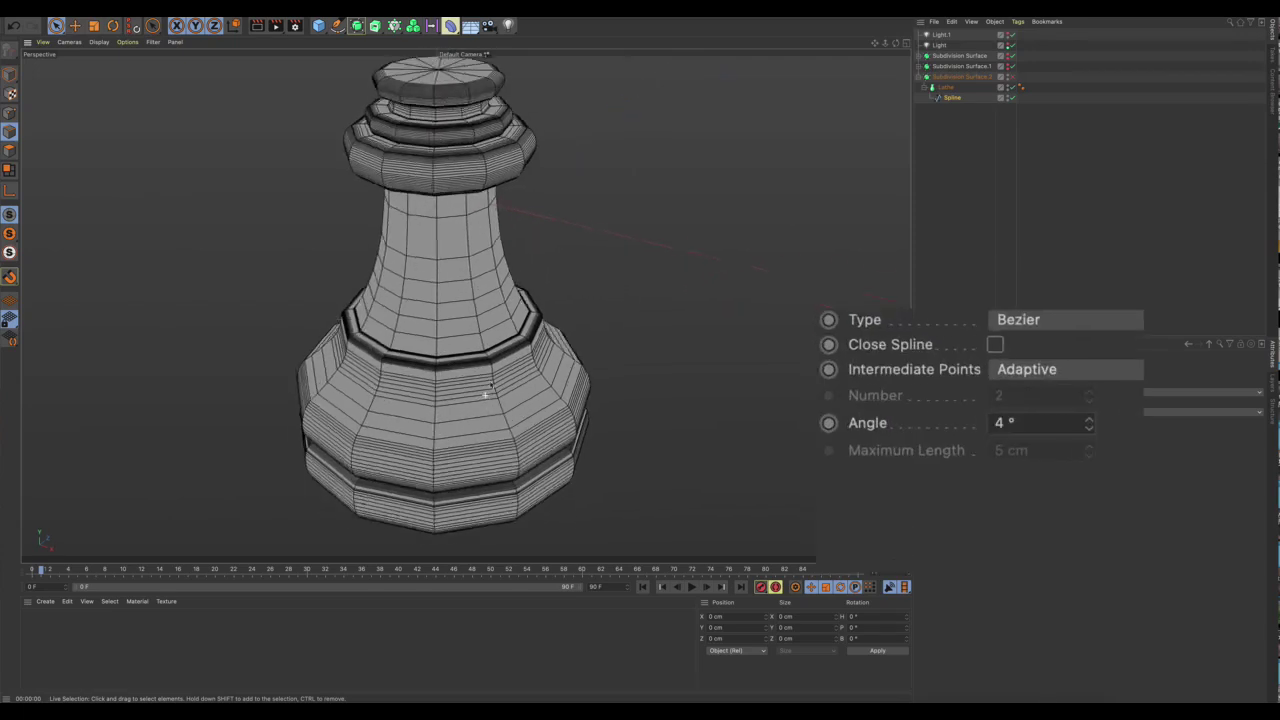
pyautogui.scroll(-3, 487, 410)
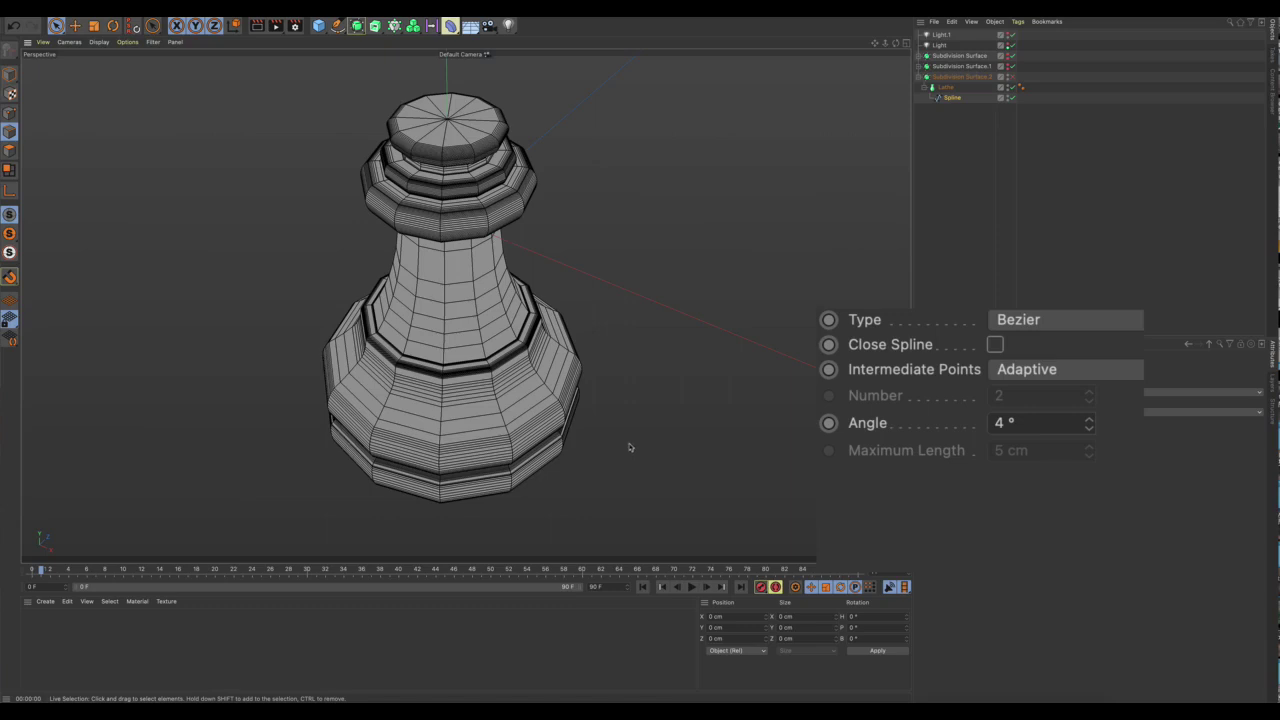
pyautogui.moveTo(631, 443)
pyautogui.keyDown('alt'); pyautogui.mouseDown()
pyautogui.moveTo(631, 423)
pyautogui.moveTo(631, 441)
pyautogui.mouseUp(); pyautogui.keyUp('alt')
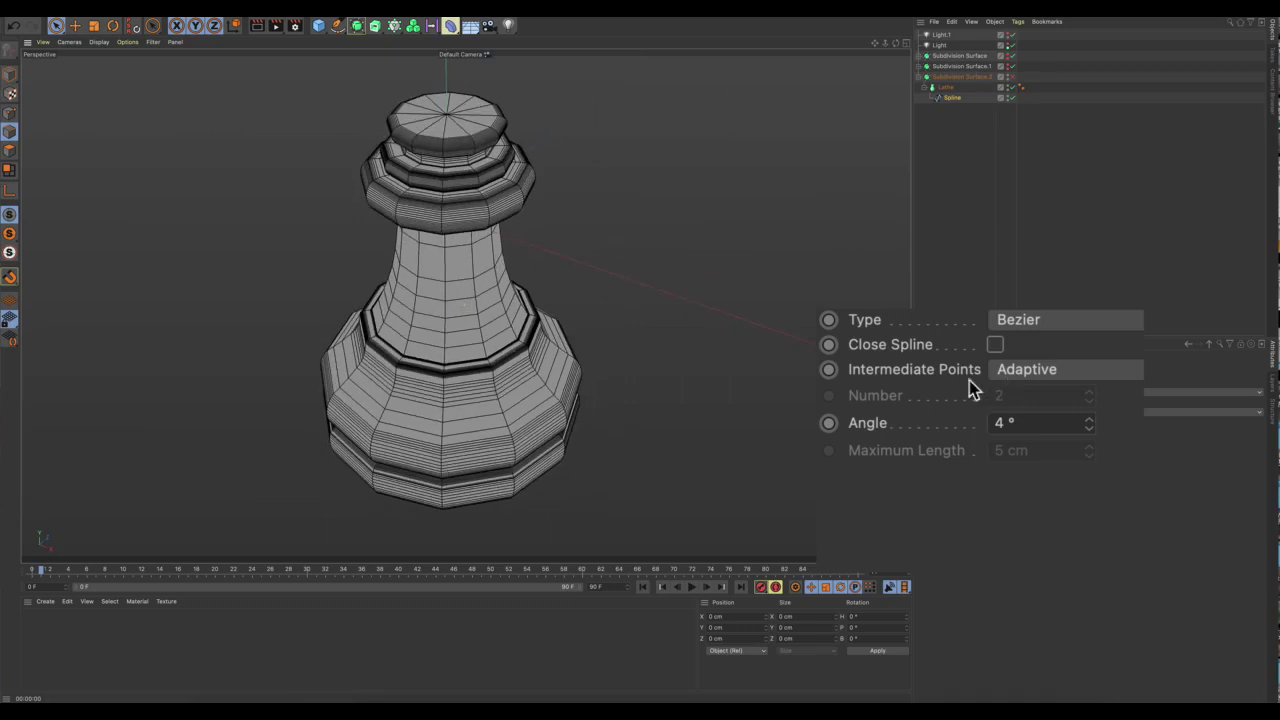
pyautogui.click(1033, 383)
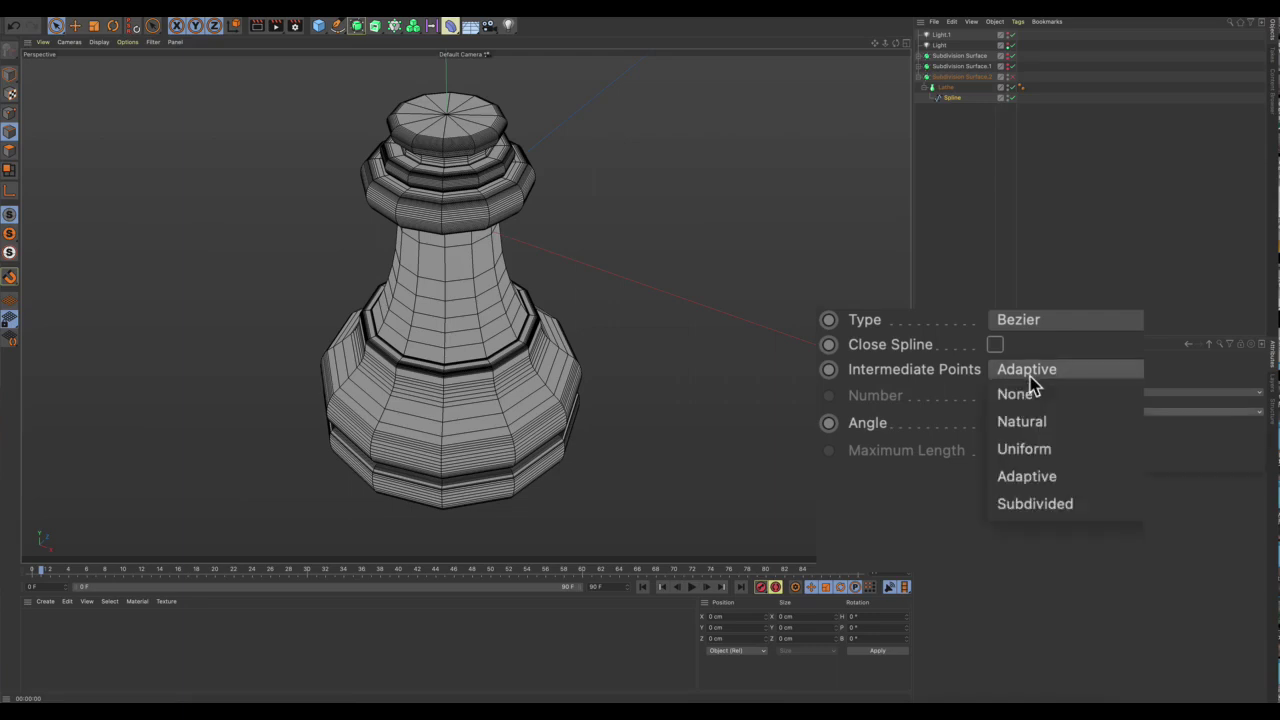
pyautogui.click(1035, 400)
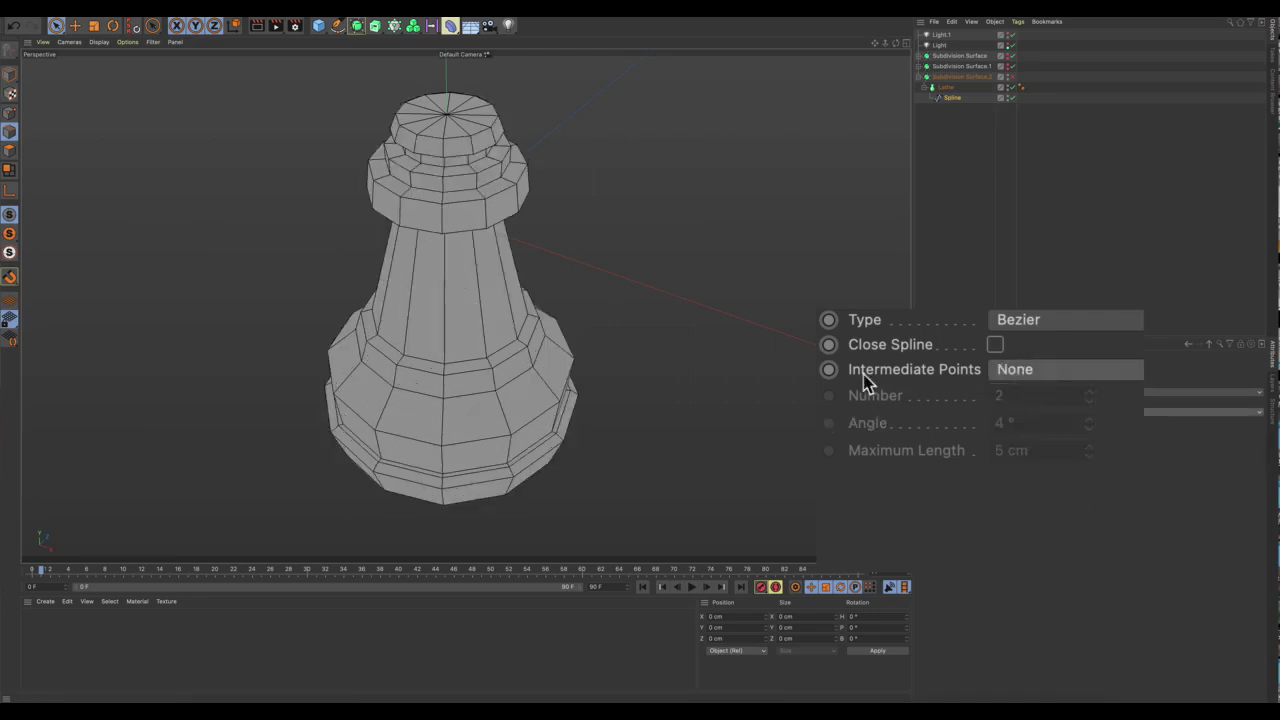
pyautogui.moveTo(708, 396)
pyautogui.keyDown('alt'); pyautogui.mouseDown()
pyautogui.moveTo(707, 363)
pyautogui.moveTo(706, 375)
pyautogui.mouseUp(); pyautogui.keyUp('alt')
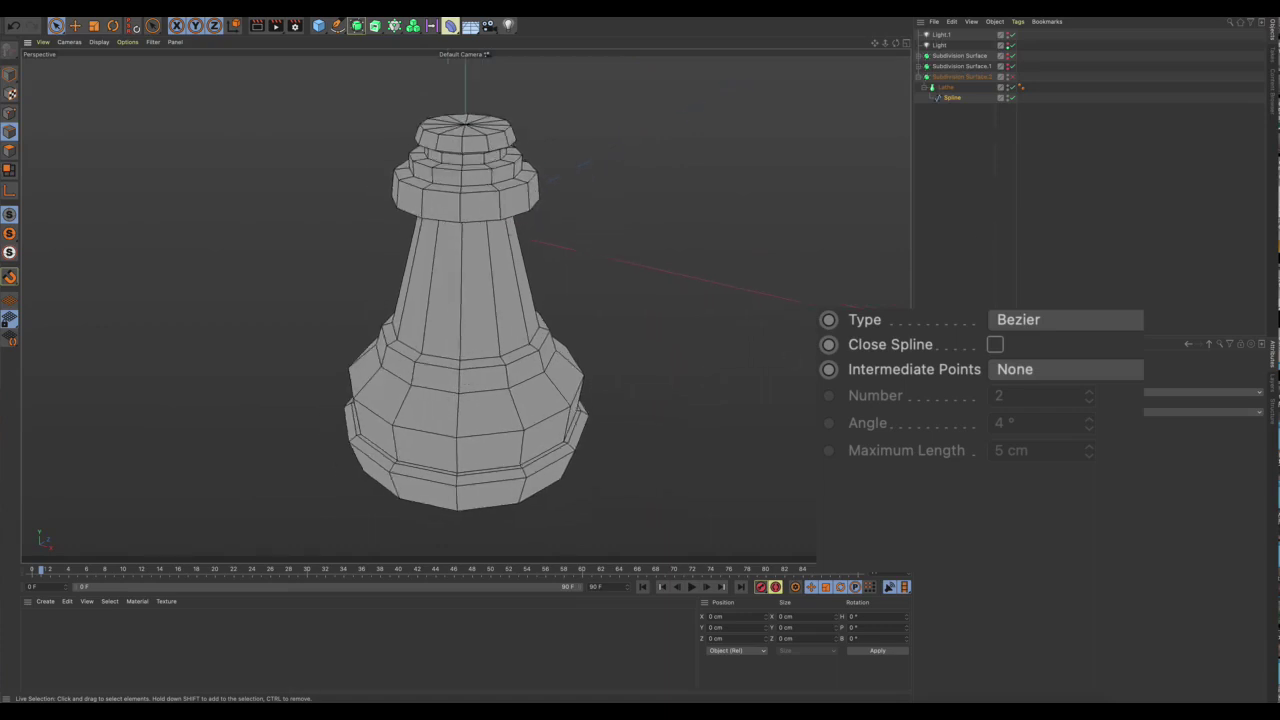
# Temporarily enable the Subdivision Surface over the Lathe and preview the simplified base in the interactive render region.
pyautogui.click(1012, 77)
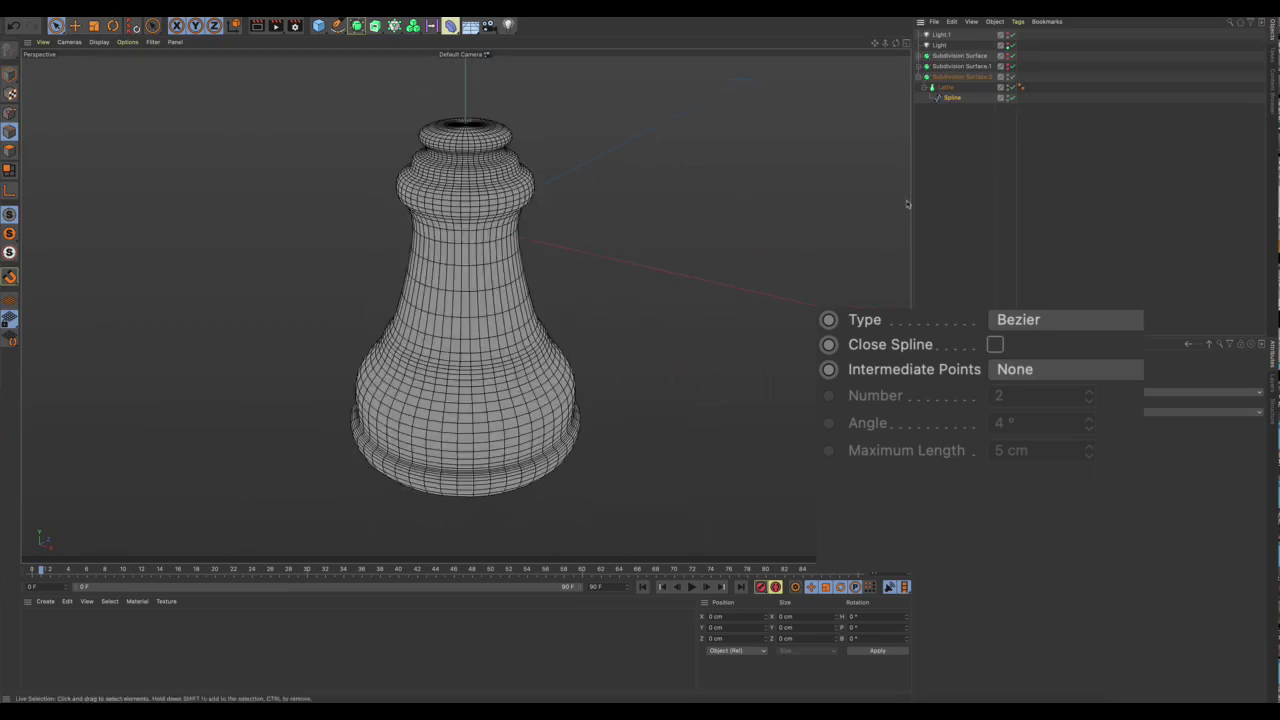
pyautogui.hotkey('ctrl', 'r')
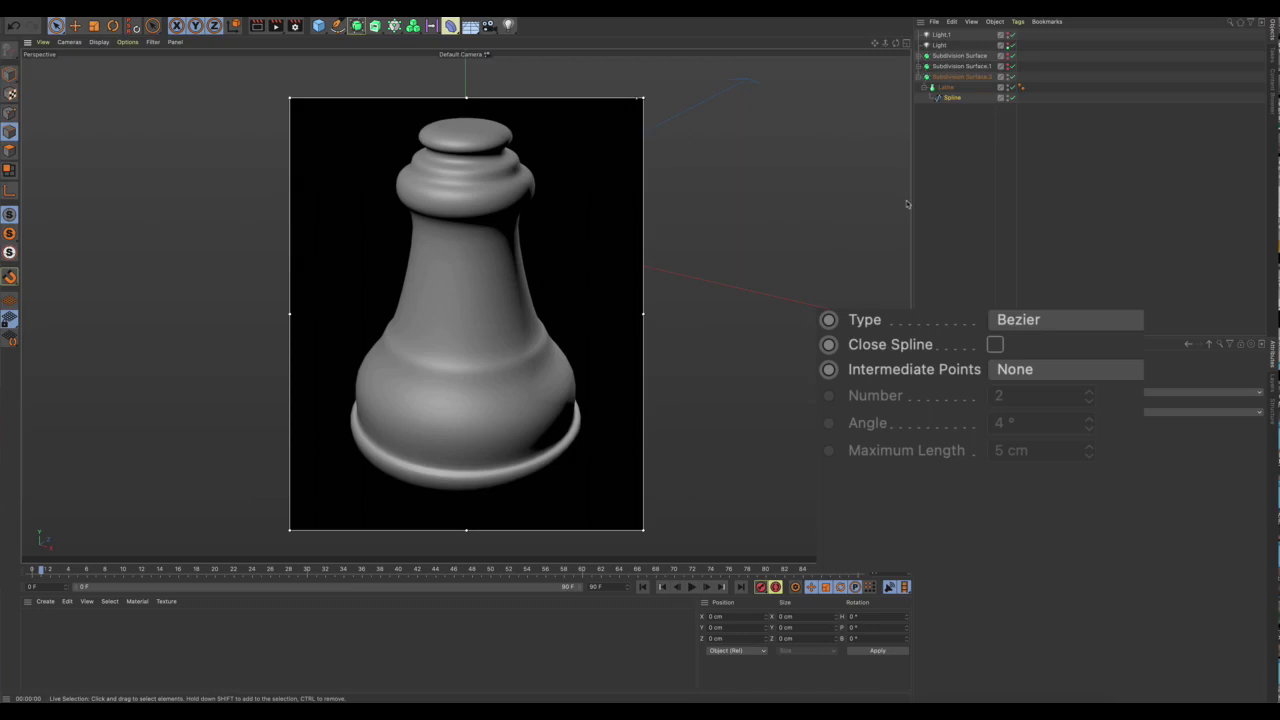
pyautogui.click(906, 204)
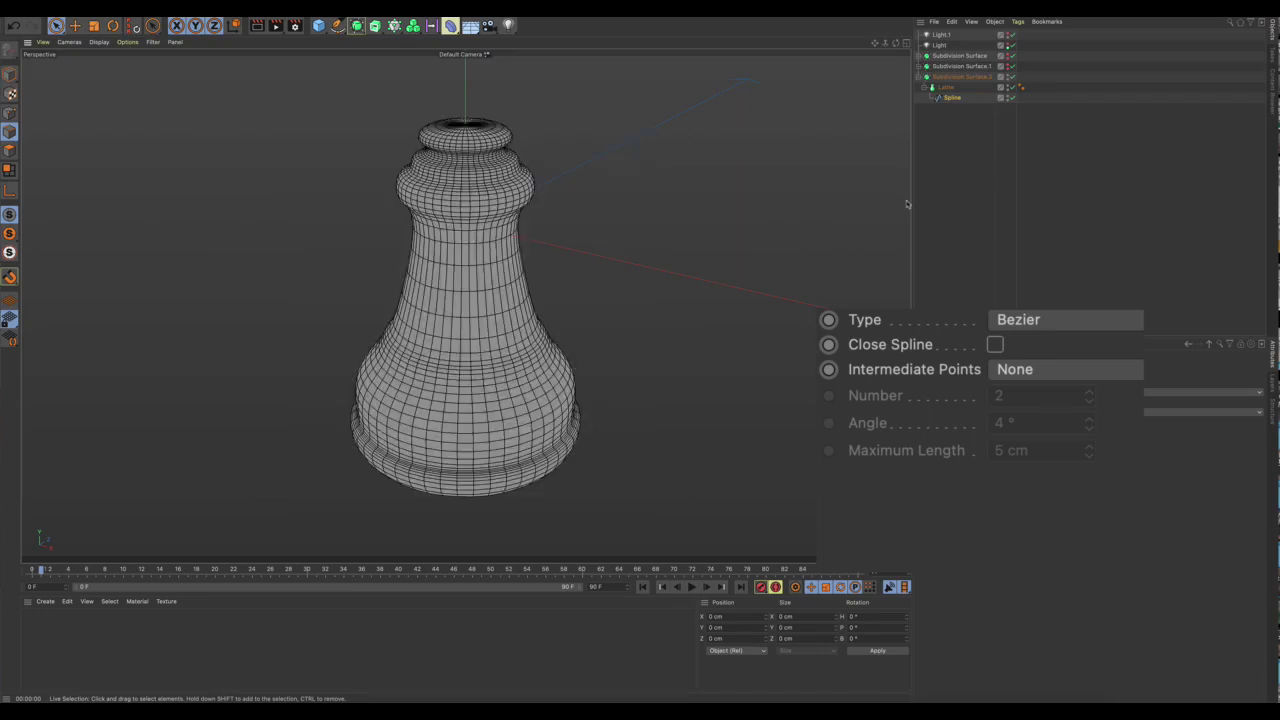
pyautogui.click(1012, 77)
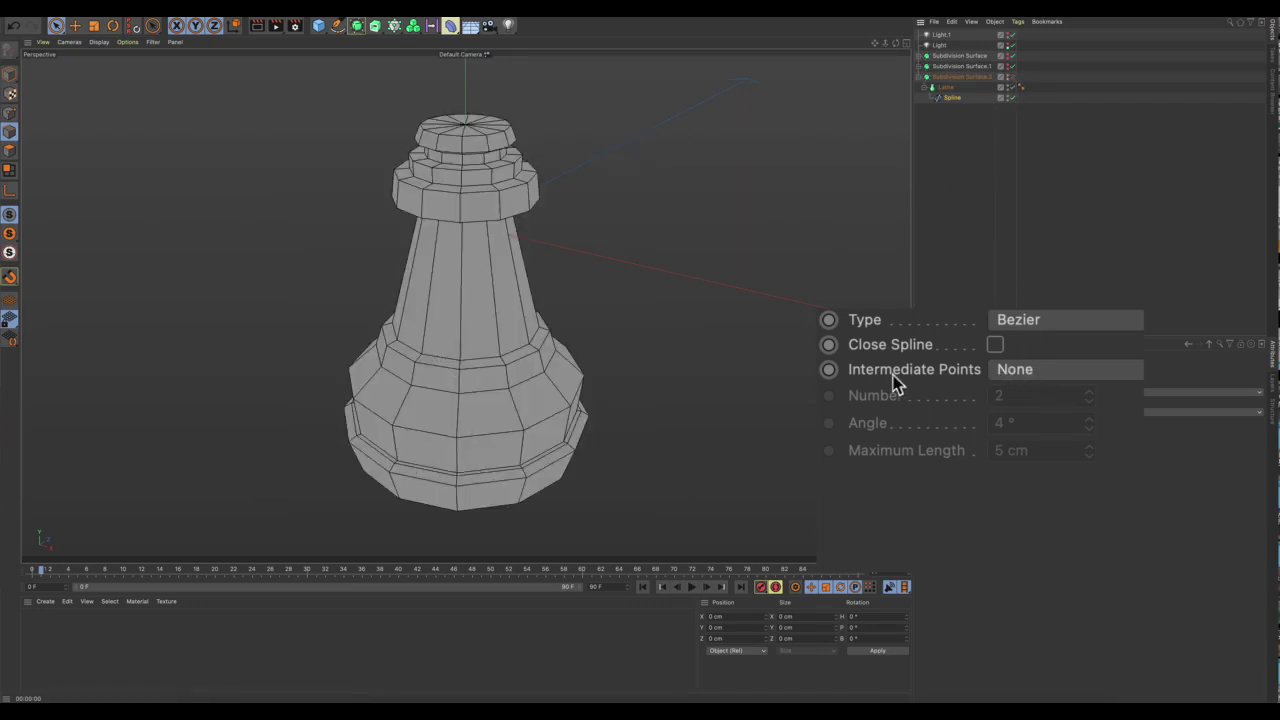
# Set the profile spline's intermediate points to Natural and inspect the resulting lathe mesh from several angles.
pyautogui.click(1018, 370)
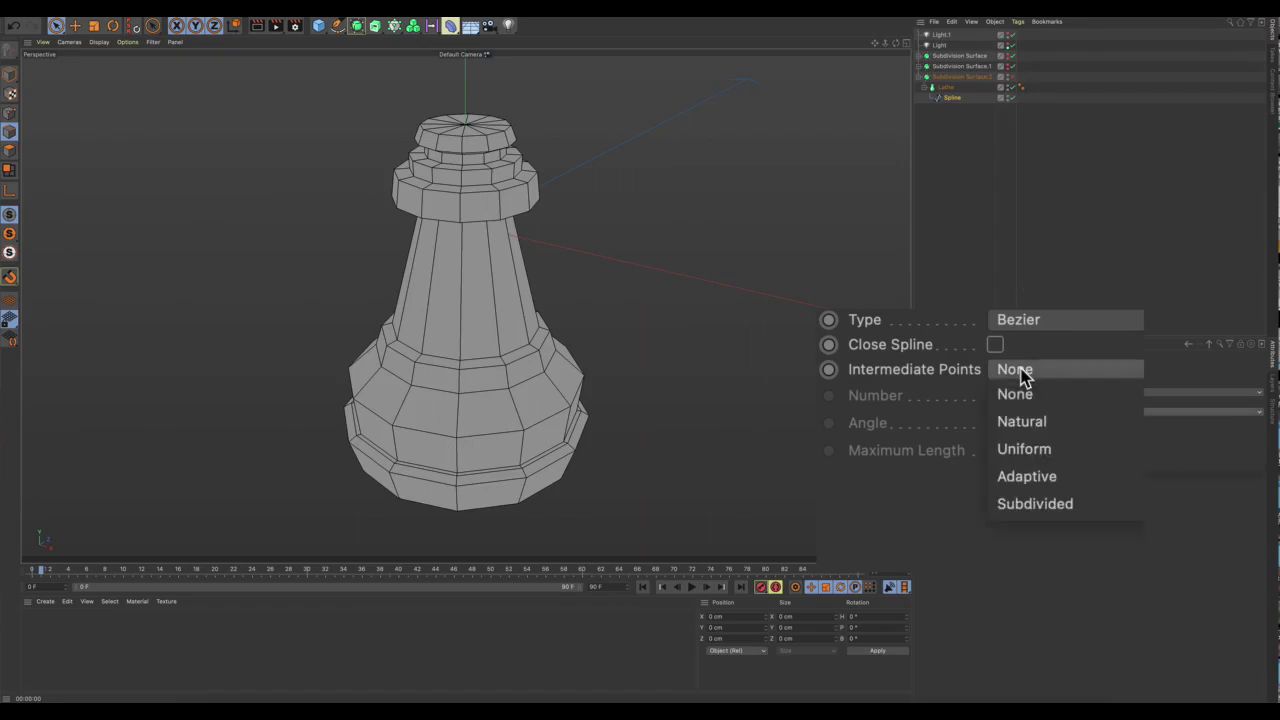
pyautogui.click(1022, 424)
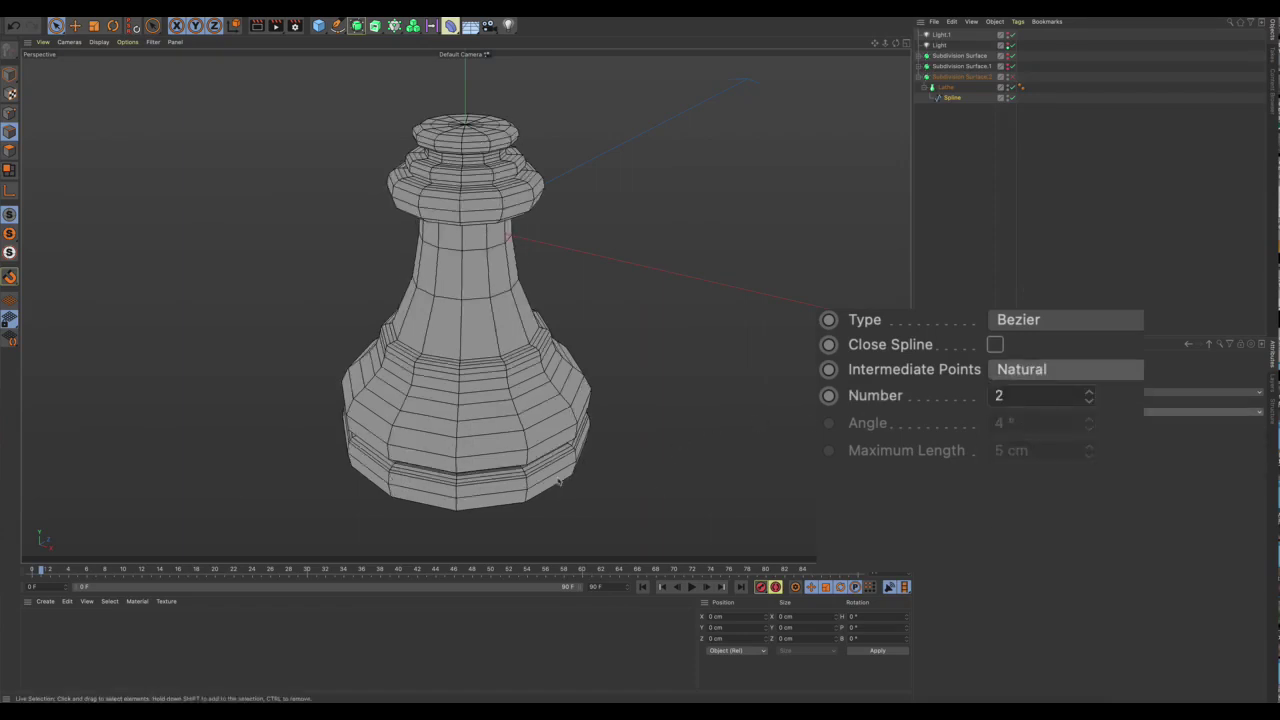
pyautogui.keyDown('alt'); pyautogui.moveTo(561, 481); pyautogui.dragTo(527, 498); pyautogui.keyUp('alt')
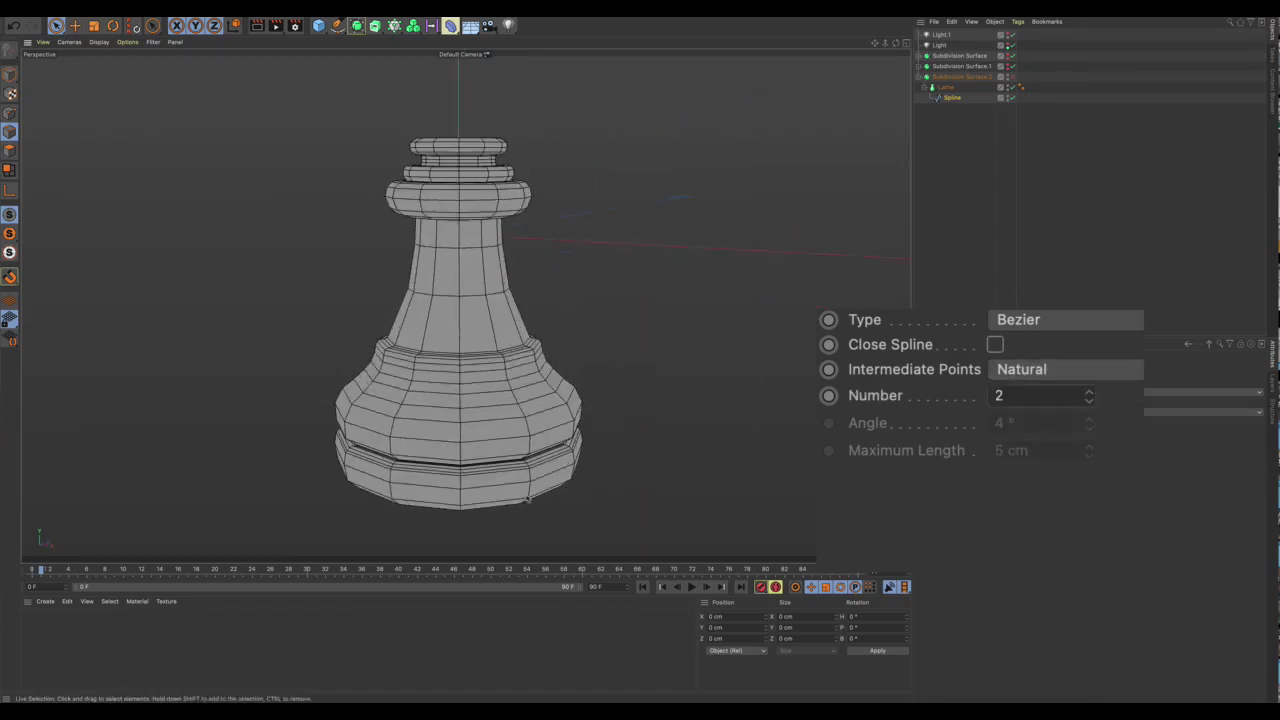
pyautogui.keyDown('alt'); pyautogui.moveTo(481, 229); pyautogui.dragTo(460, 300); pyautogui.keyUp('alt')
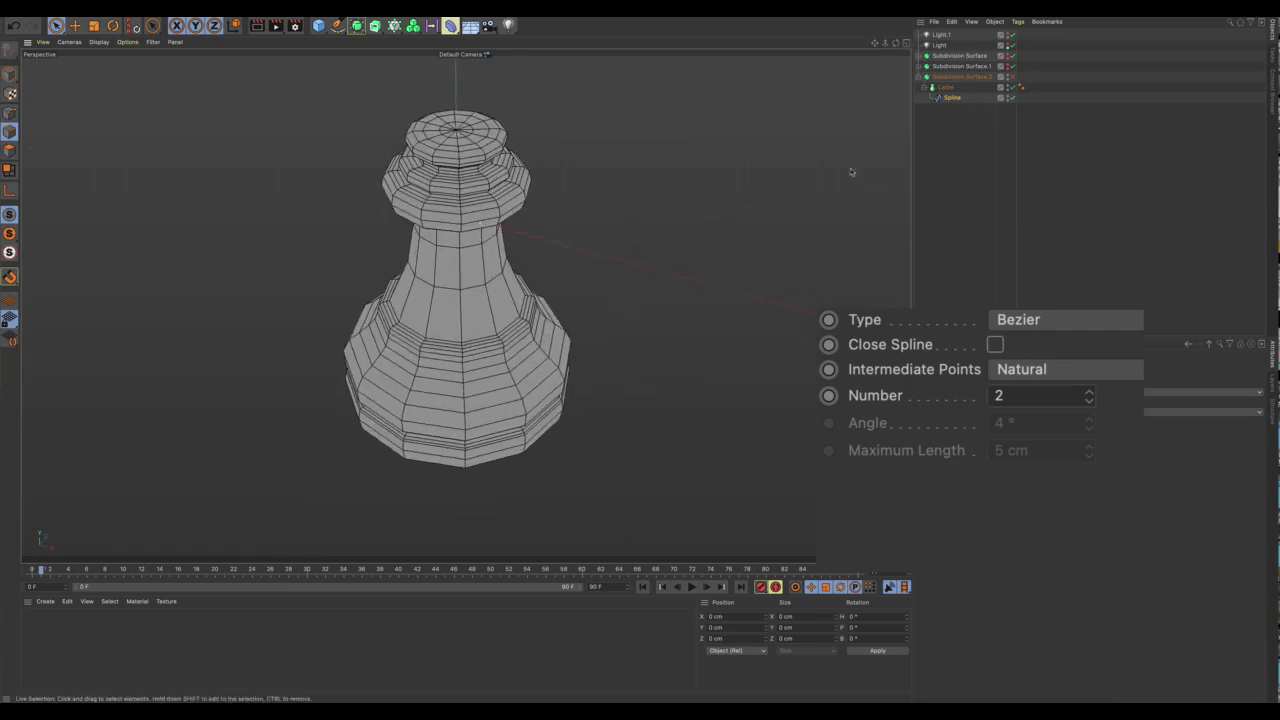
# Temporarily enable the Subdivision Surface over the Lathe and preview the Natural version of the base in the interactive render region.
pyautogui.click(1011, 77)
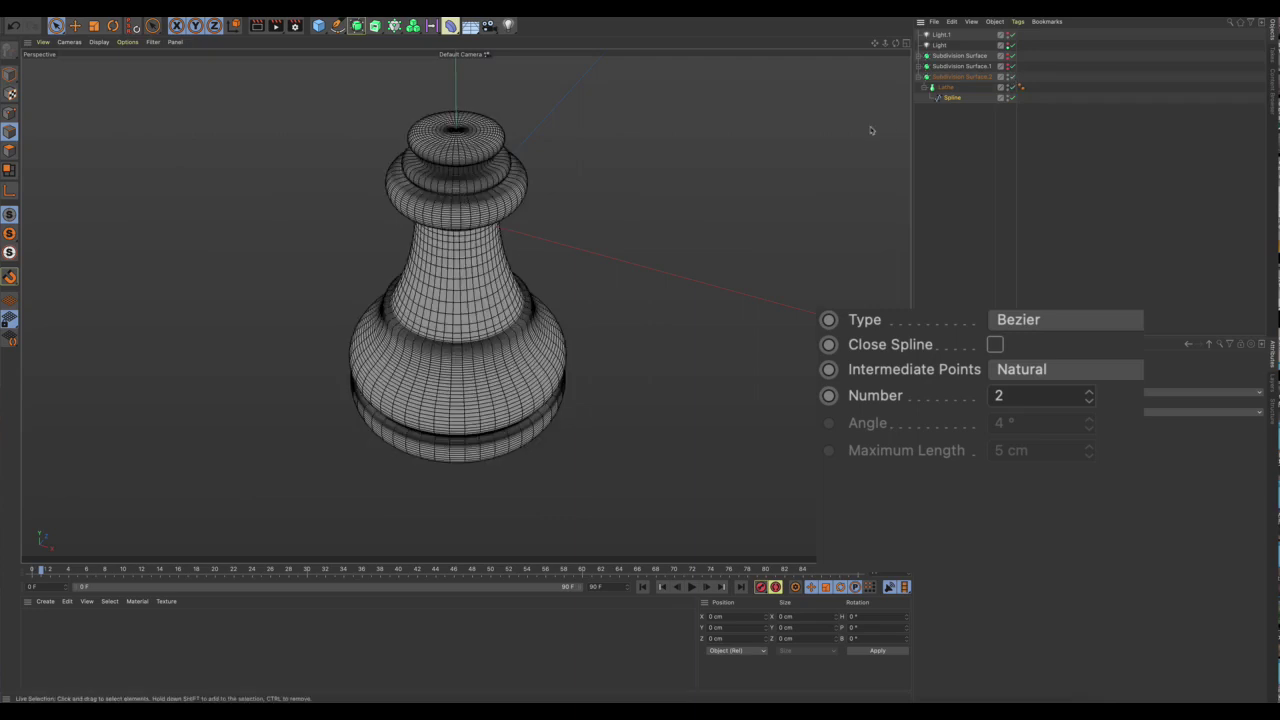
pyautogui.hotkey('ctrl', 'r')
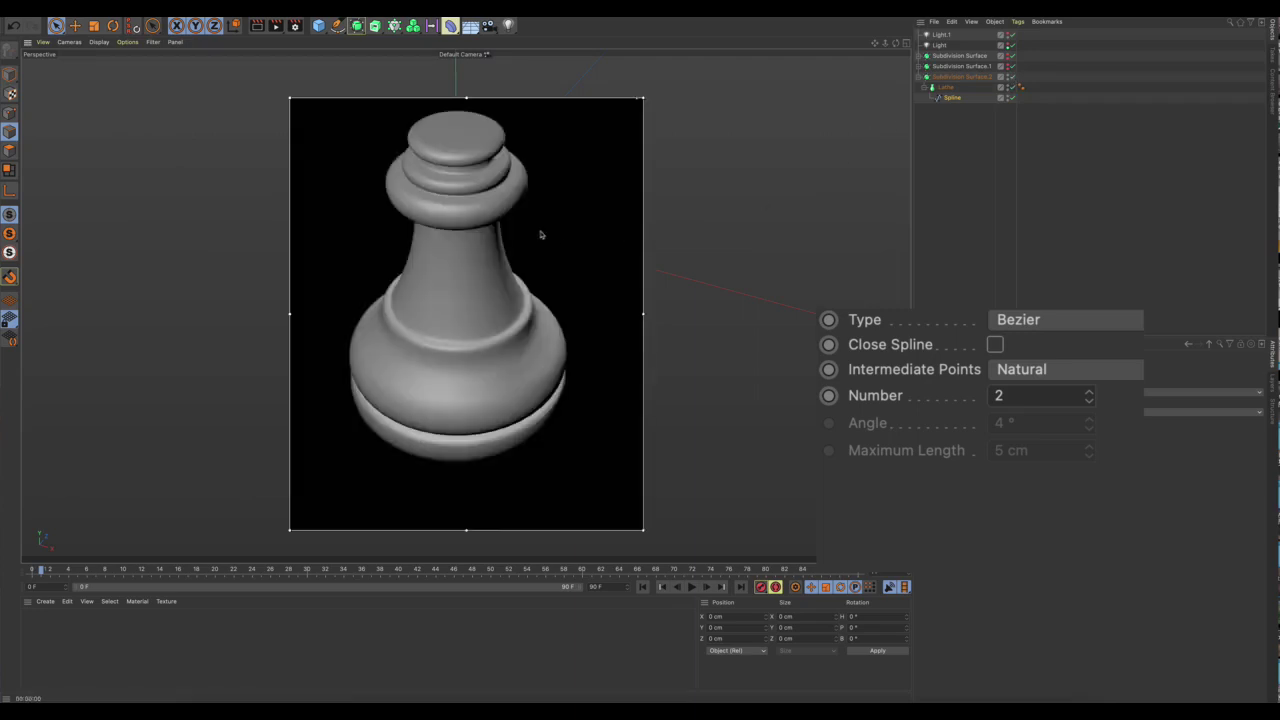
pyautogui.keyDown('alt'); pyautogui.moveTo(540, 234); pyautogui.dragTo(544, 263, button='middle'); pyautogui.keyUp('alt')
pyautogui.keyDown('alt'); pyautogui.moveTo(544, 263); pyautogui.dragTo(534, 349); pyautogui.keyUp('alt')
pyautogui.hotkey('ctrl', 'r')
pyautogui.hotkey('ctrl', 'r')
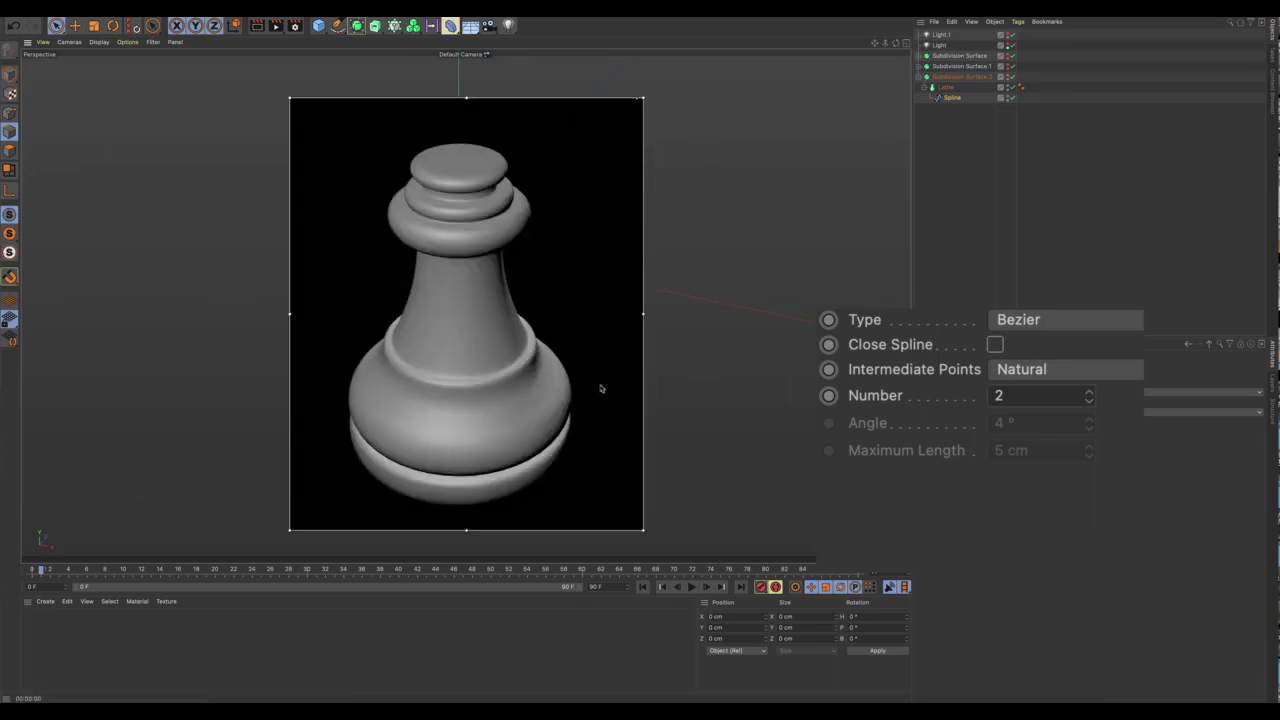
pyautogui.moveTo(691, 359)
pyautogui.keyDown('alt'); pyautogui.mouseDown()
pyautogui.moveTo(606, 363)
pyautogui.moveTo(615, 341)
pyautogui.moveTo(594, 391)
pyautogui.moveTo(582, 364)
pyautogui.moveTo(571, 371)
pyautogui.mouseUp(); pyautogui.keyUp('alt')
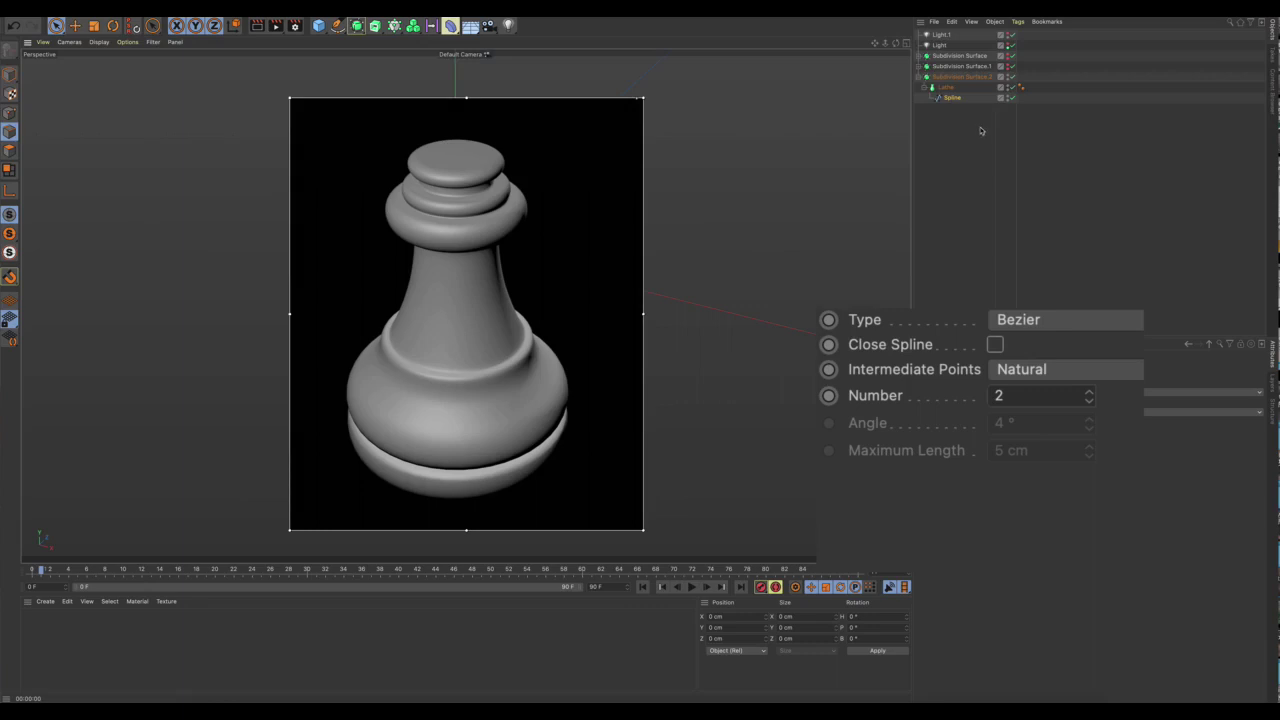
pyautogui.hotkey('alt', 'r')
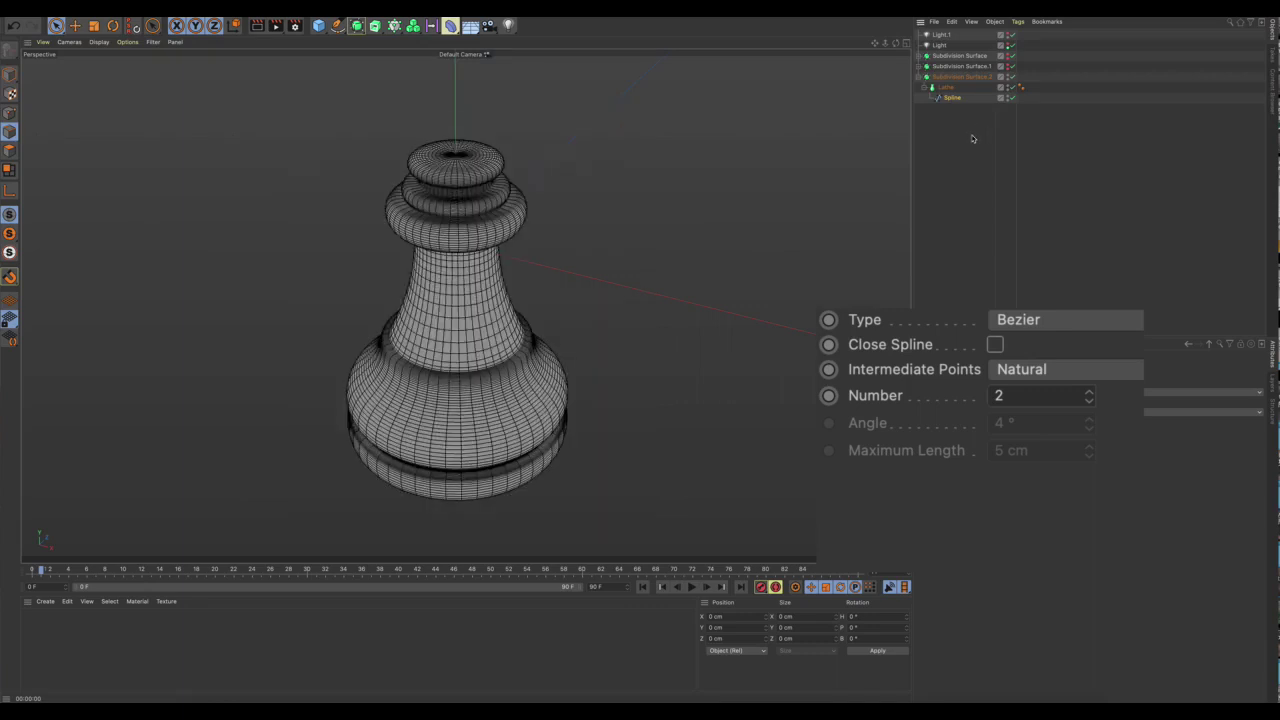
pyautogui.click(1012, 77)
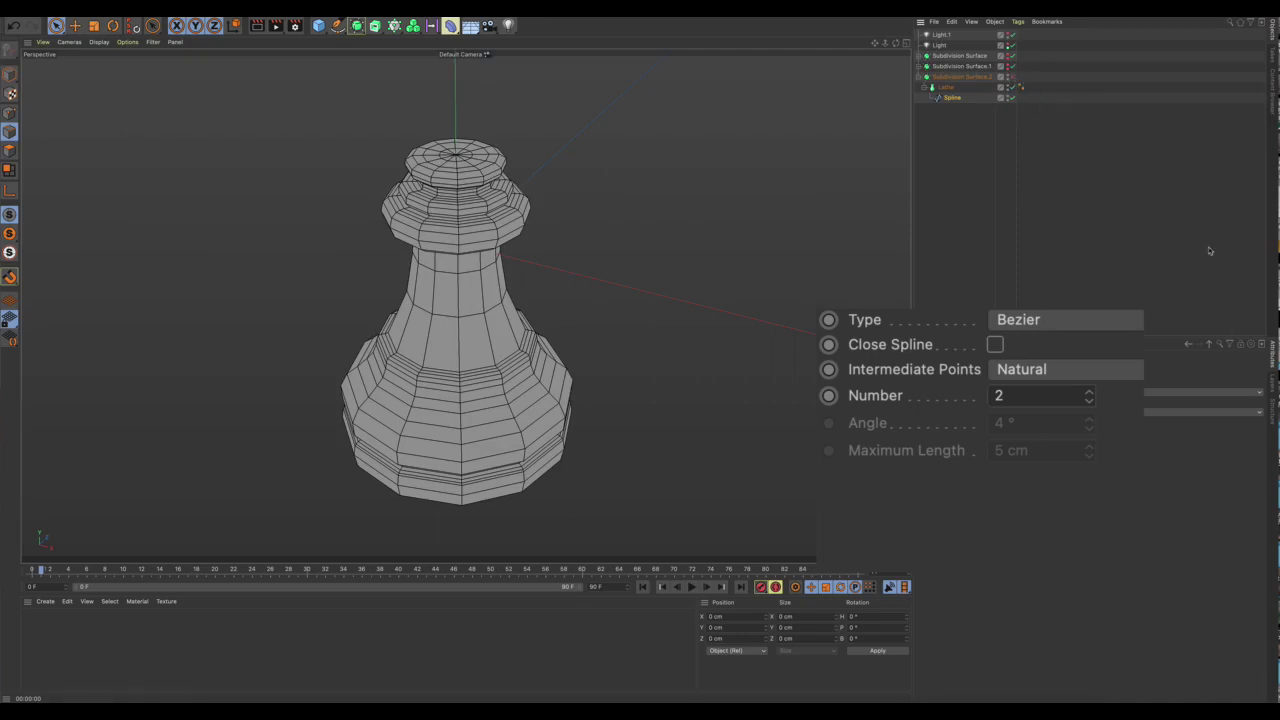
# Set the profile spline's intermediate points to Uniform and preview the base with the Subdivision Surface and interactive render region enabled.
pyautogui.click(1031, 371)
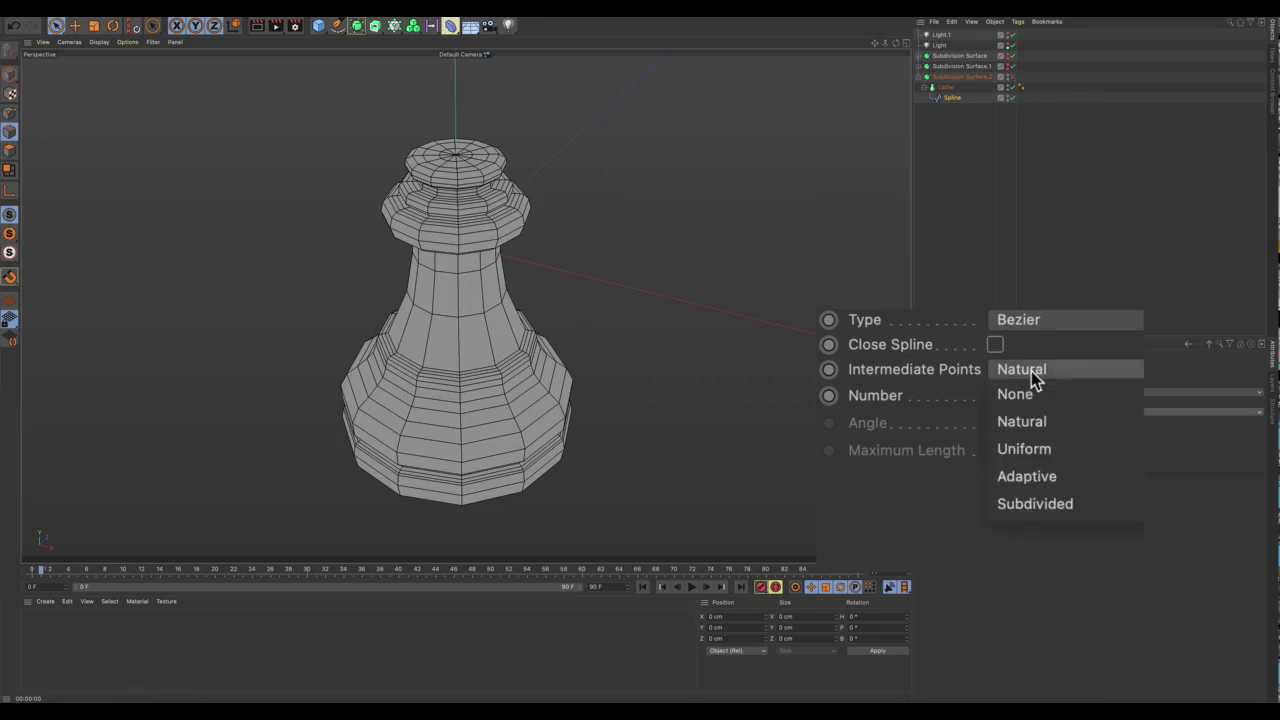
pyautogui.click(1030, 452)
pyautogui.moveTo(649, 457)
pyautogui.keyDown('alt'); pyautogui.mouseDown()
pyautogui.moveTo(650, 417)
pyautogui.moveTo(645, 434)
pyautogui.mouseUp(); pyautogui.keyUp('alt')
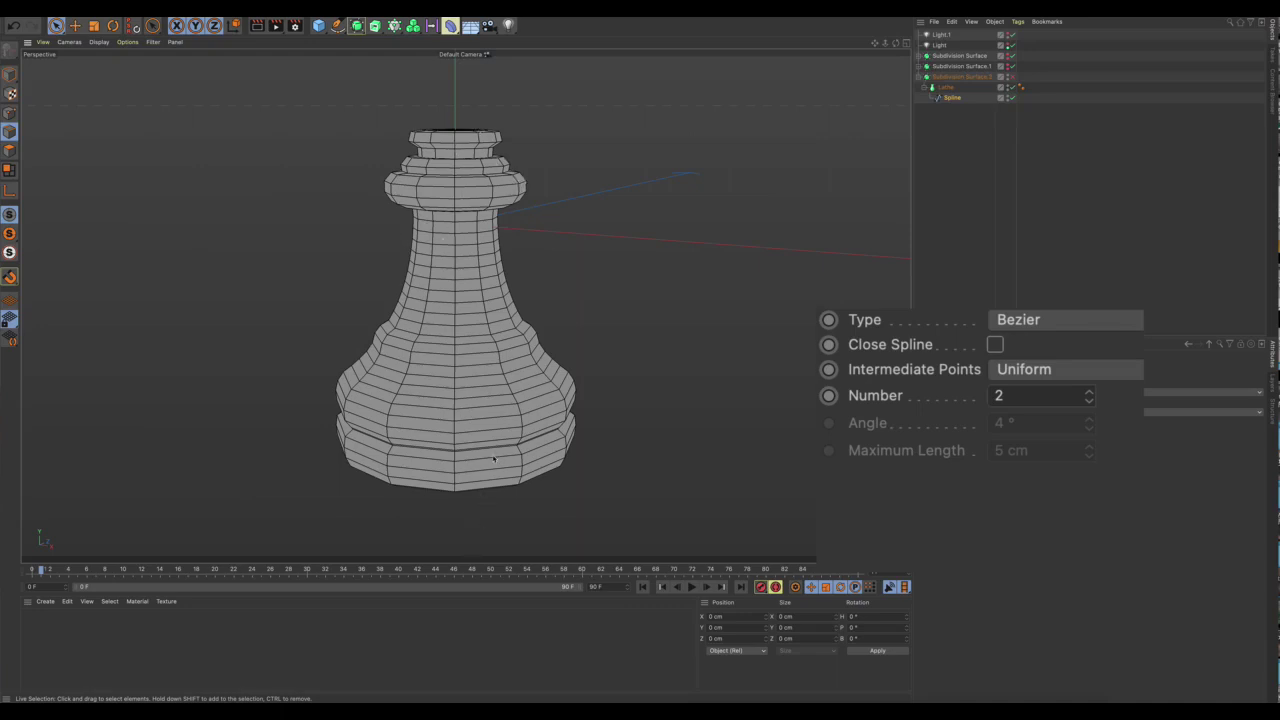
pyautogui.keyDown('alt'); pyautogui.moveTo(493, 459); pyautogui.dragTo(457, 157); pyautogui.keyUp('alt')
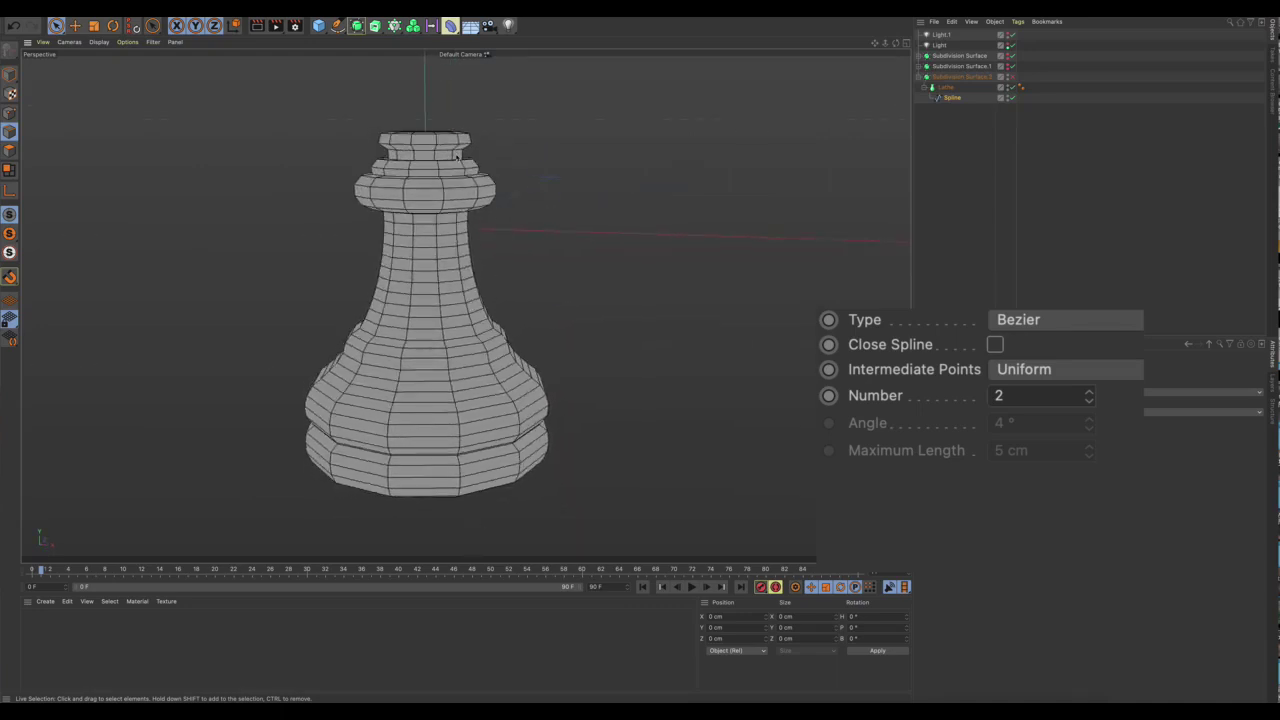
pyautogui.keyDown('alt'); pyautogui.moveTo(447, 433); pyautogui.dragTo(471, 420); pyautogui.keyUp('alt')
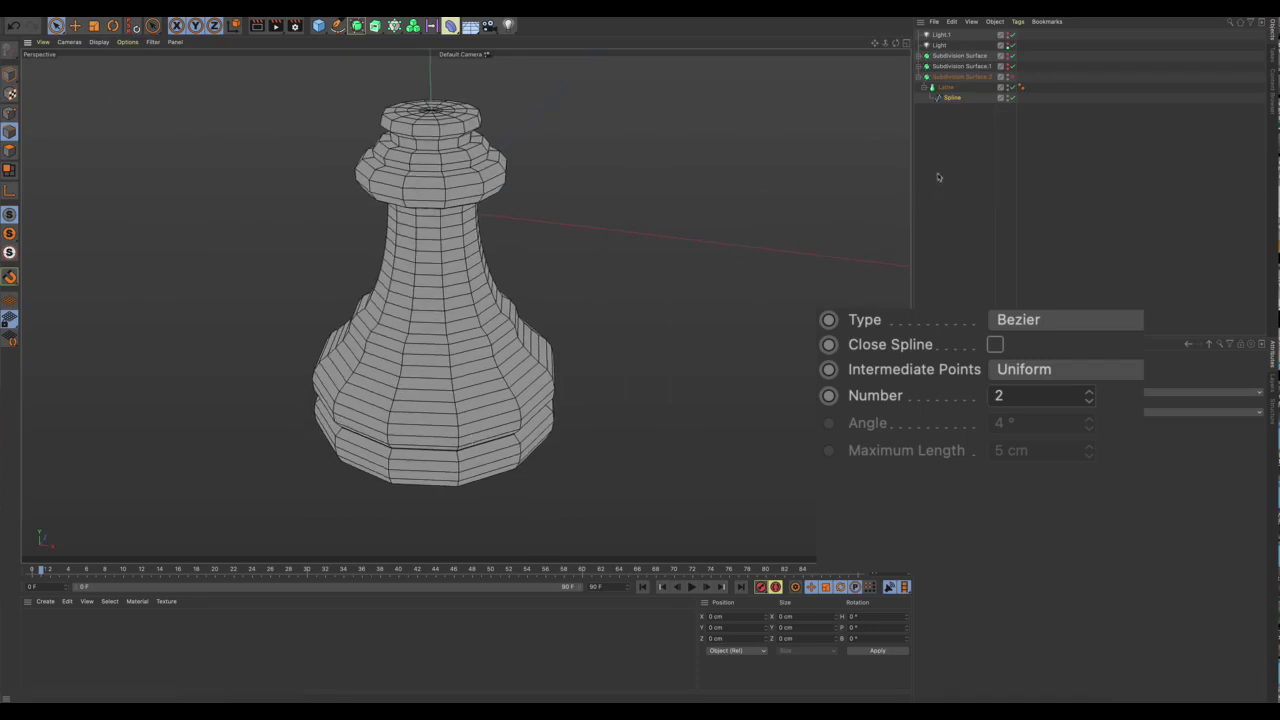
pyautogui.click(1012, 77)
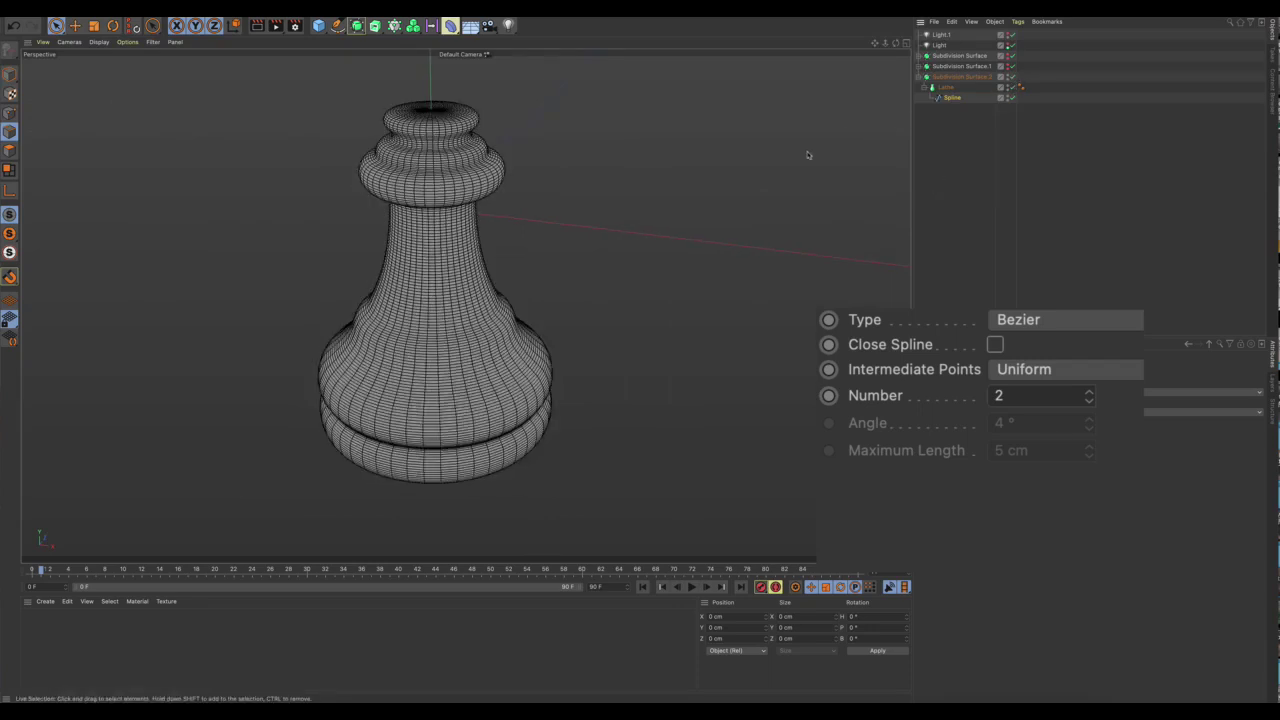
pyautogui.hotkey('alt', 'r')
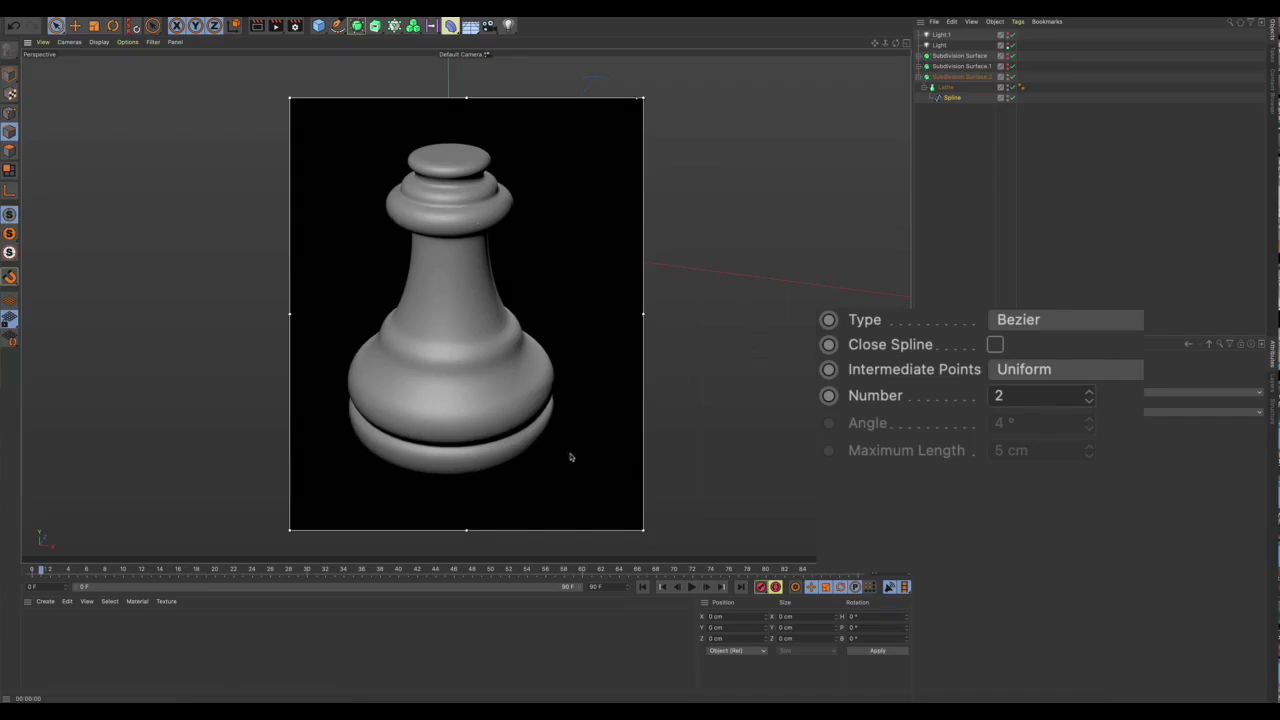
# Set the profile spline's intermediate points to Adaptive, comparing the smoothed render against the Natural option.
pyautogui.click(1032, 369)
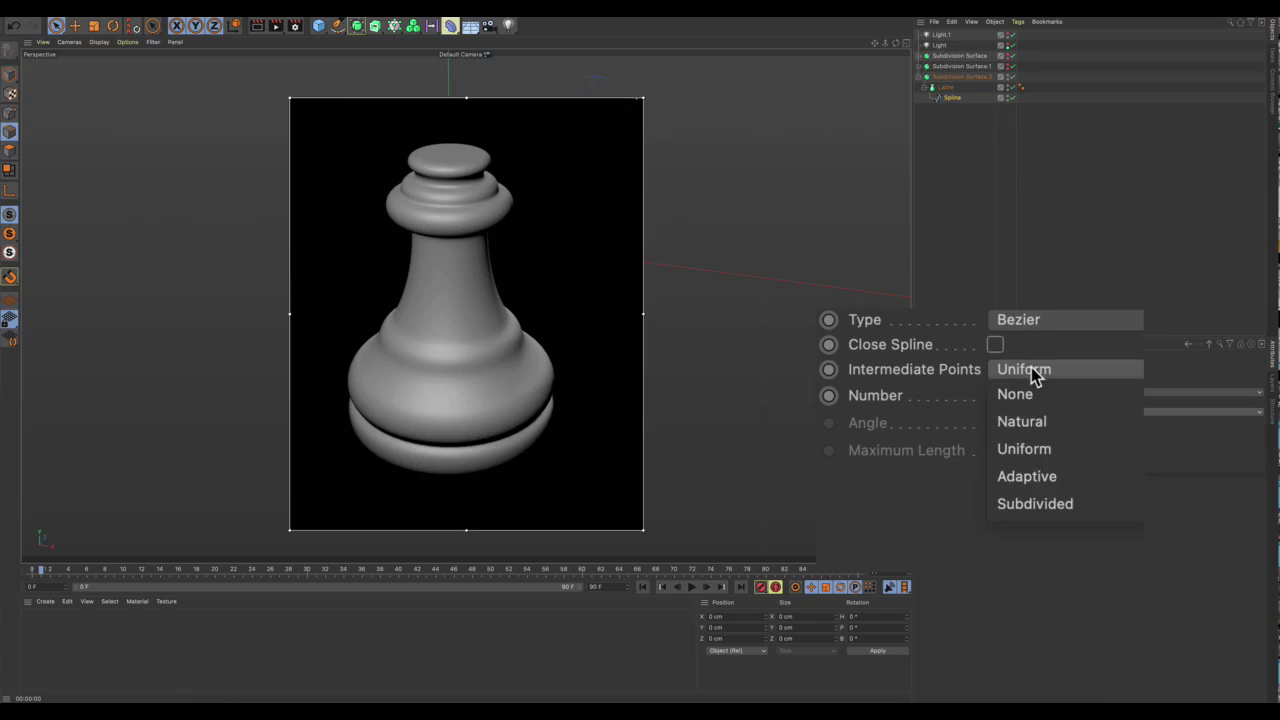
pyautogui.click(1031, 478)
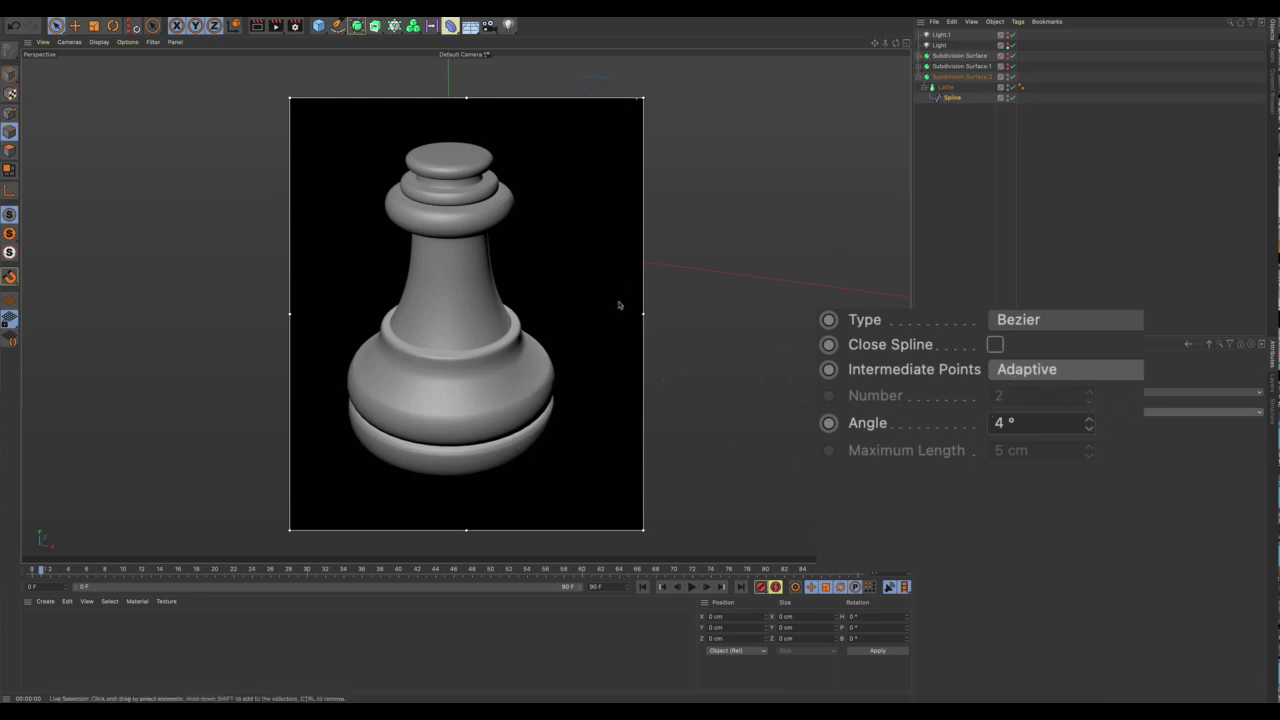
pyautogui.click(1034, 376)
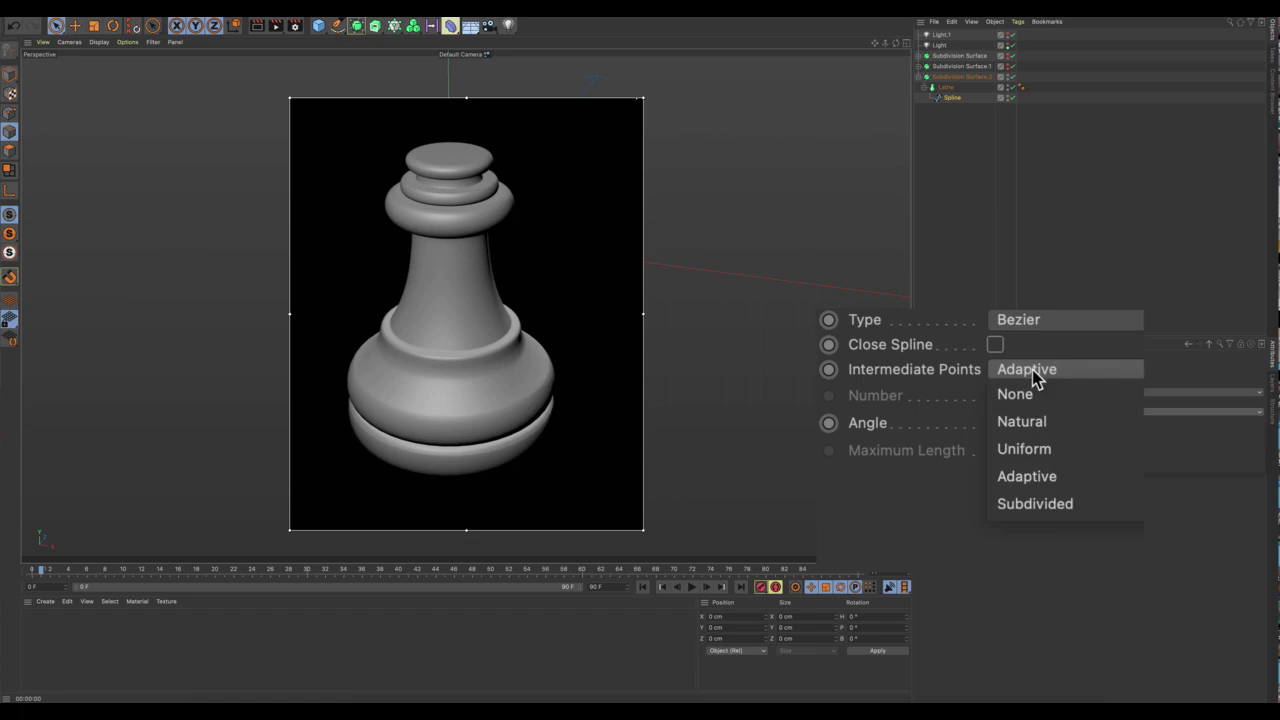
pyautogui.click(1038, 424)
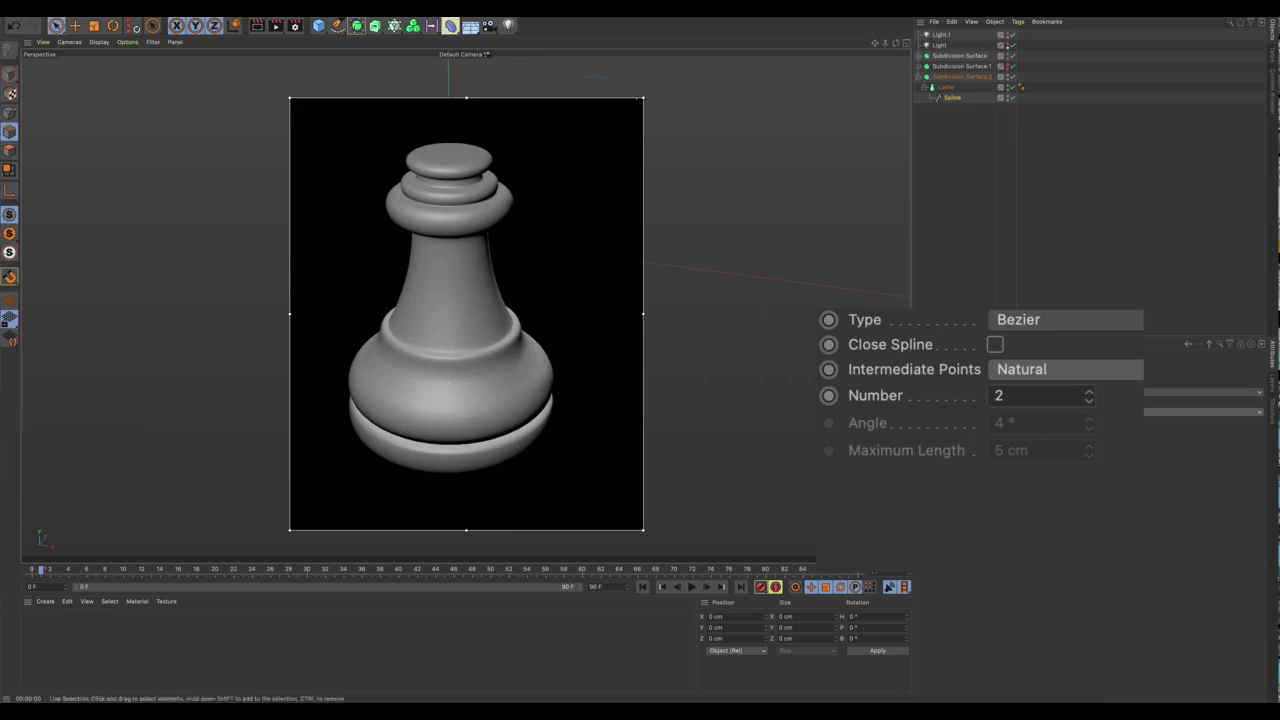
pyautogui.click(1034, 380)
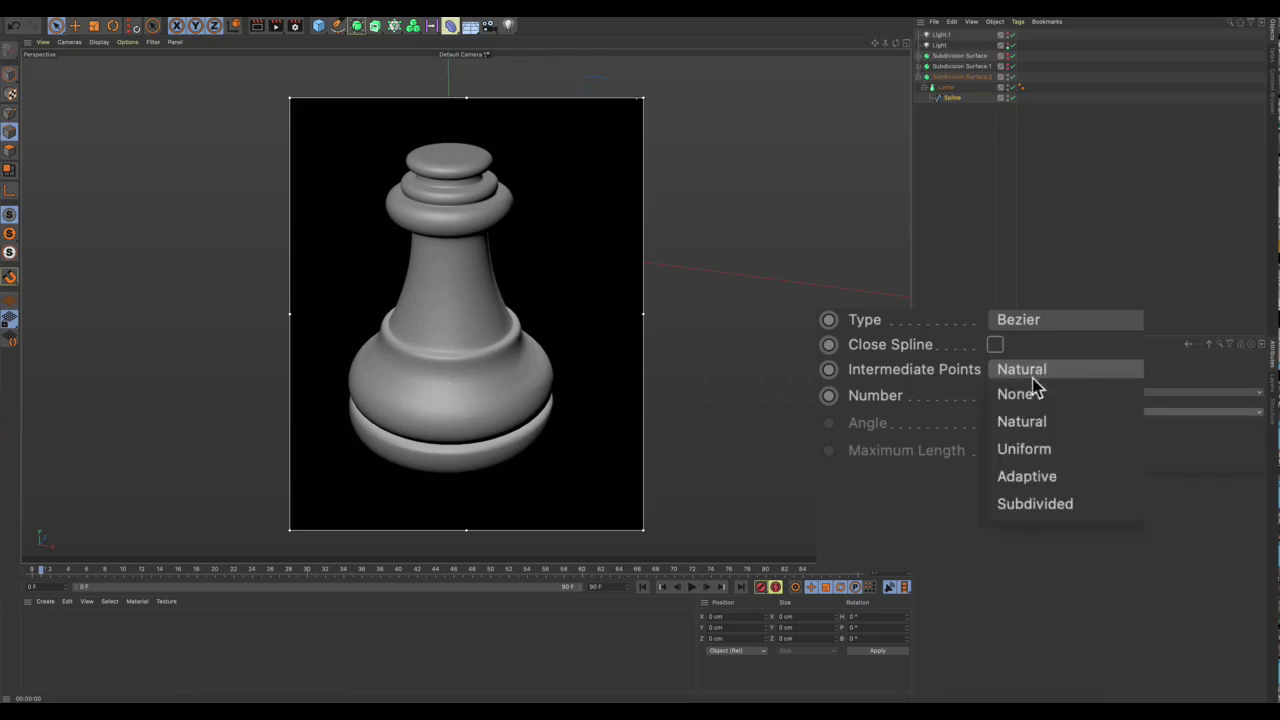
pyautogui.click(1036, 480)
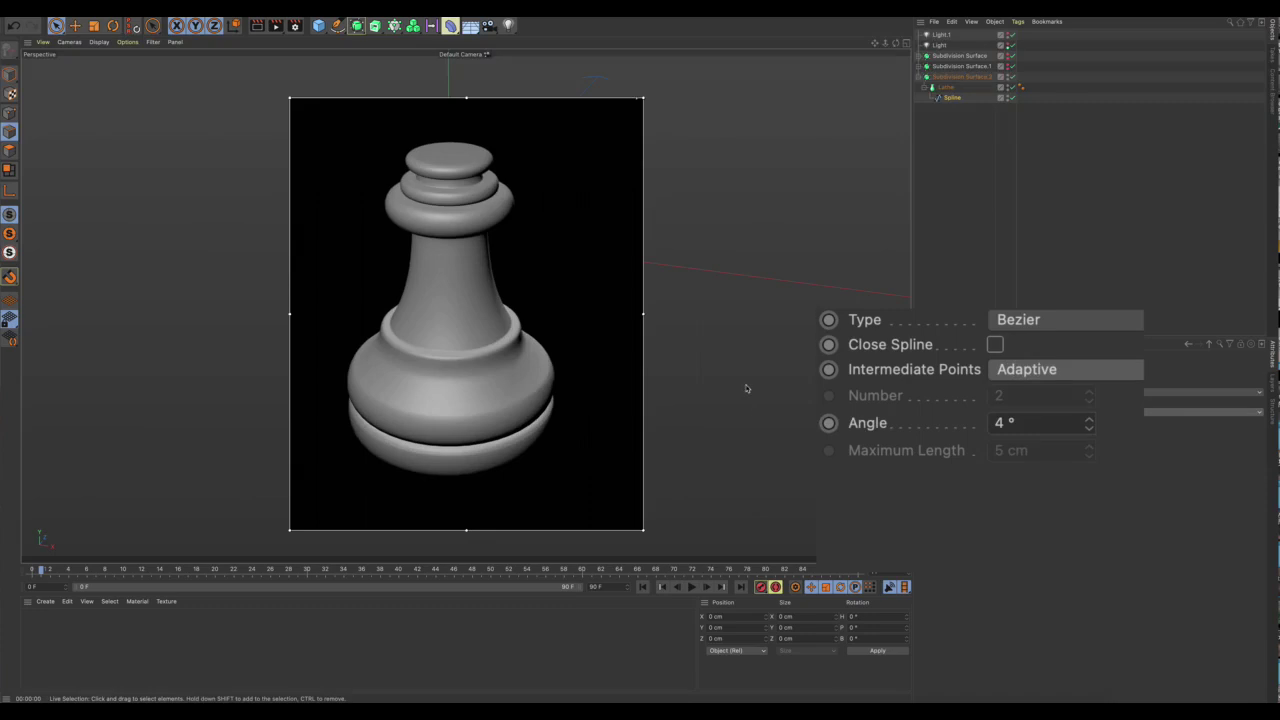
# Turn off the interactive render region, disable the Subdivision Surface over the Lathe and examine the Adaptive mesh density up close.
pyautogui.hotkey('alt', 'r')
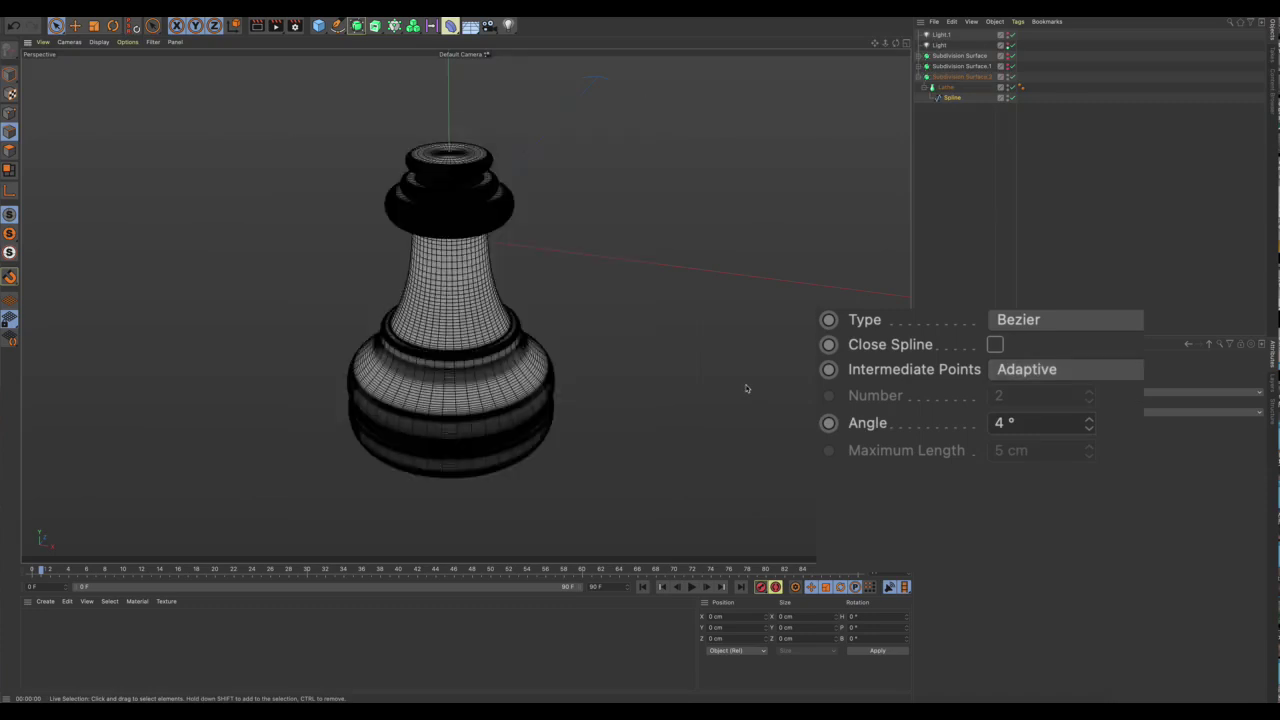
pyautogui.keyDown('alt'); pyautogui.moveTo(648, 298); pyautogui.dragTo(487, 245); pyautogui.keyUp('alt')
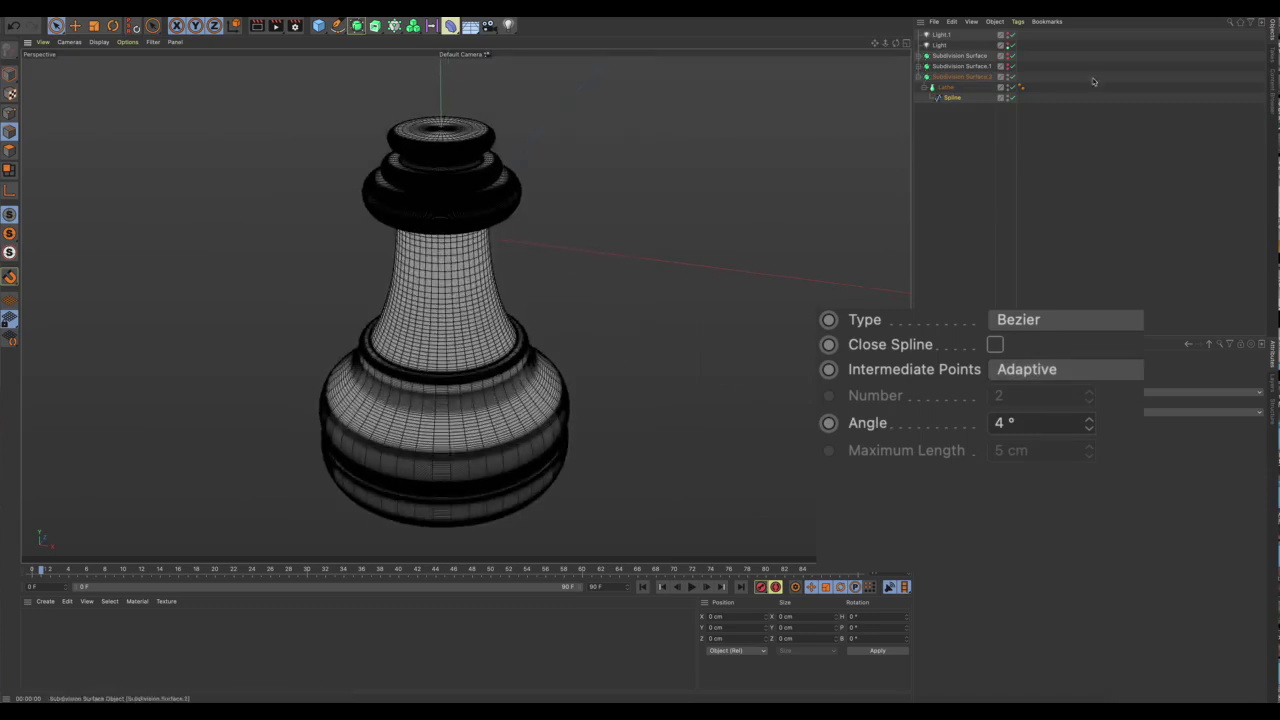
pyautogui.click(1011, 76)
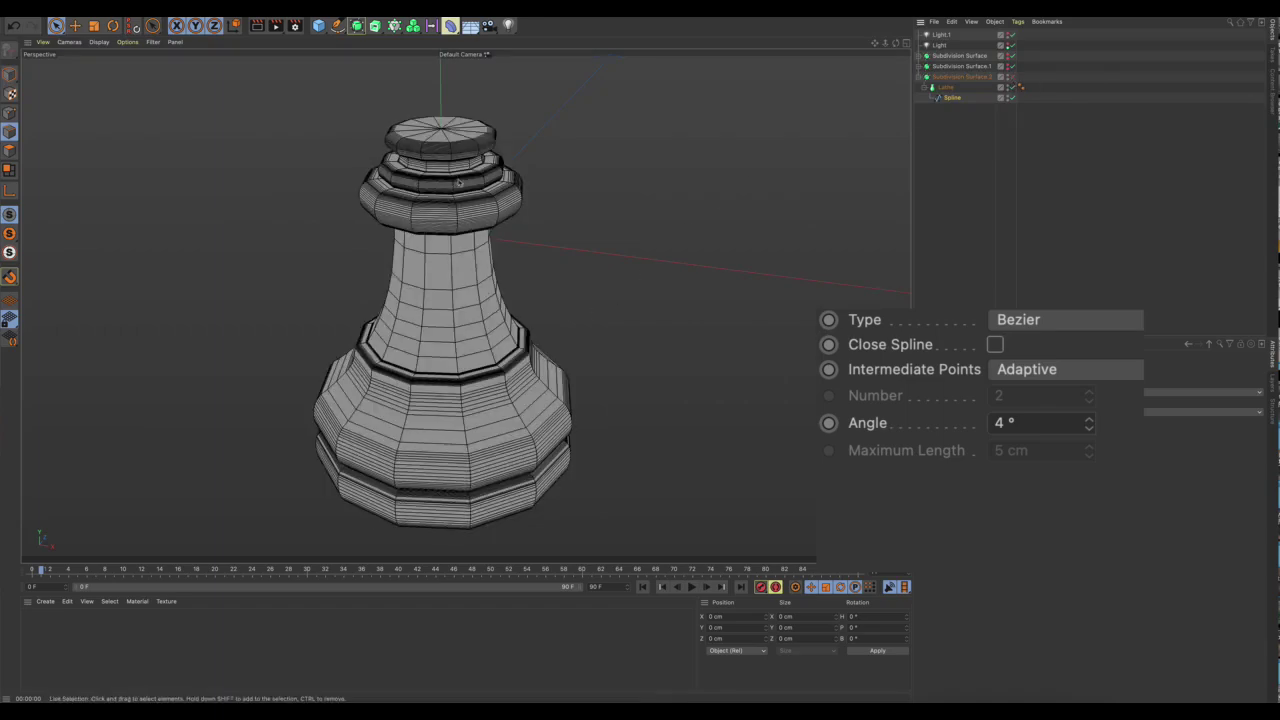
pyautogui.scroll(5, 458, 195)
pyautogui.scroll(5, 456, 215)
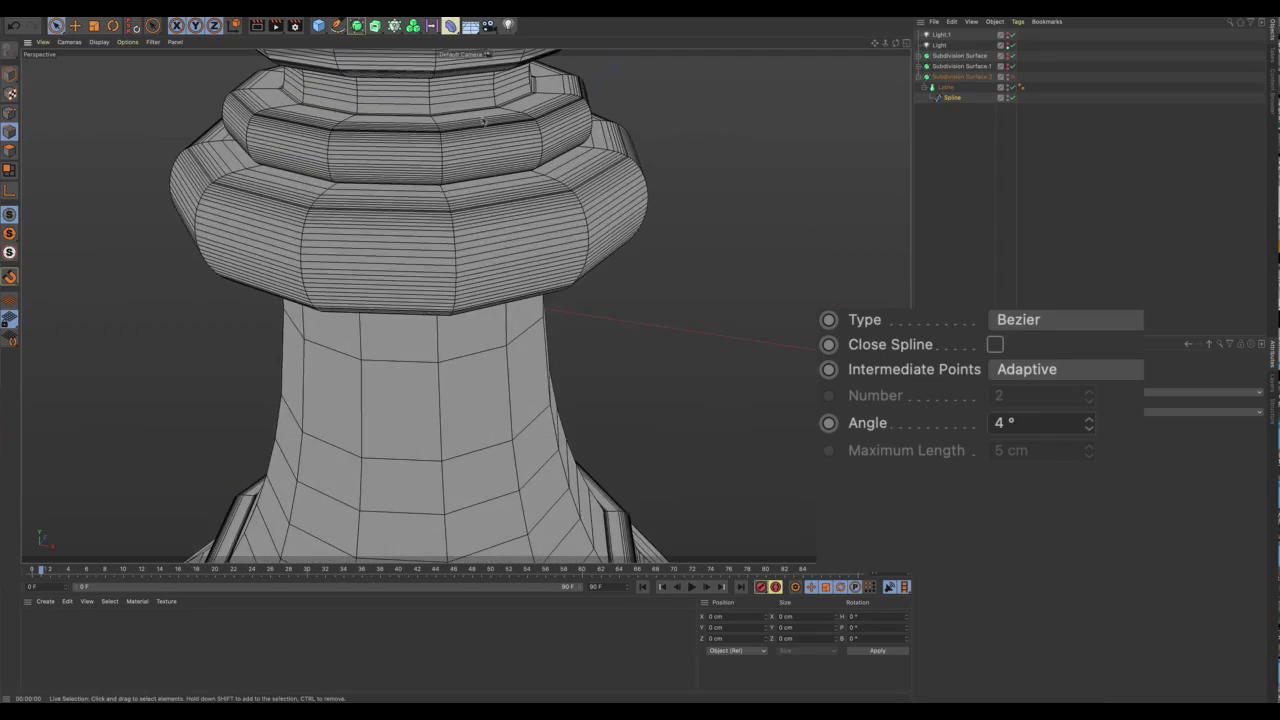
pyautogui.keyDown('alt'); pyautogui.moveTo(476, 151); pyautogui.dragTo(467, 143); pyautogui.keyUp('alt')
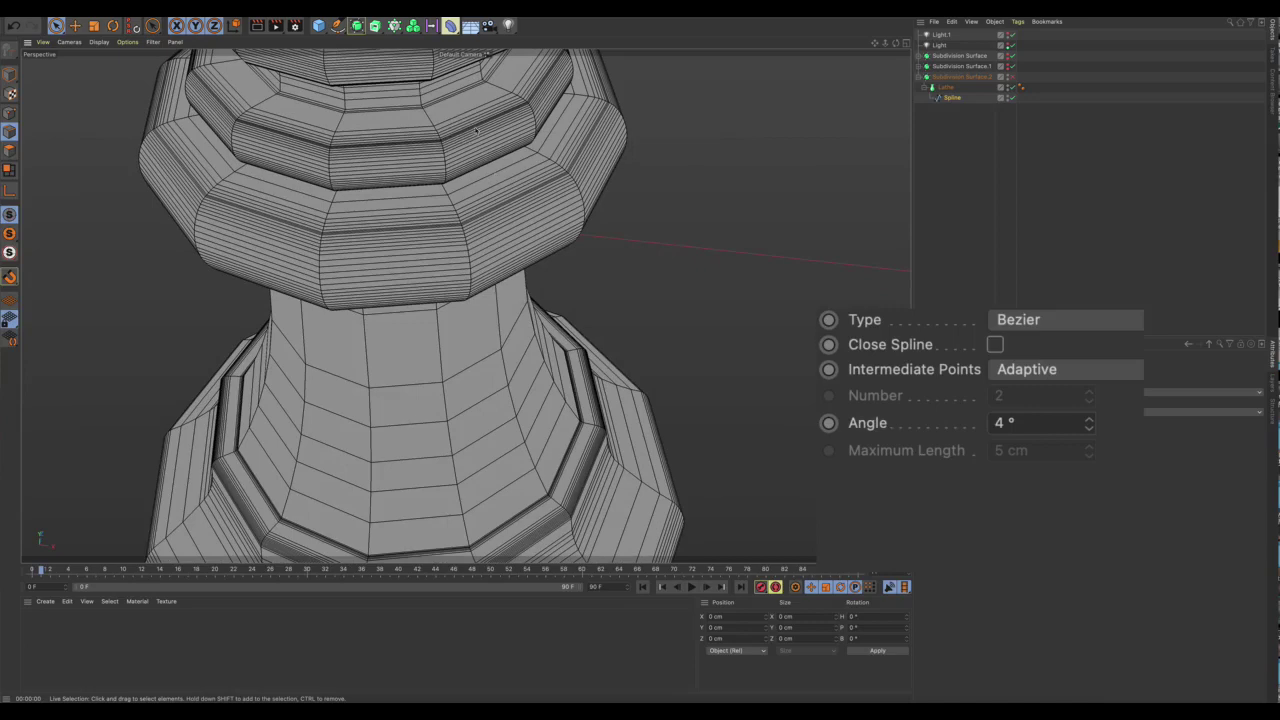
pyautogui.scroll(-6, 487, 288)
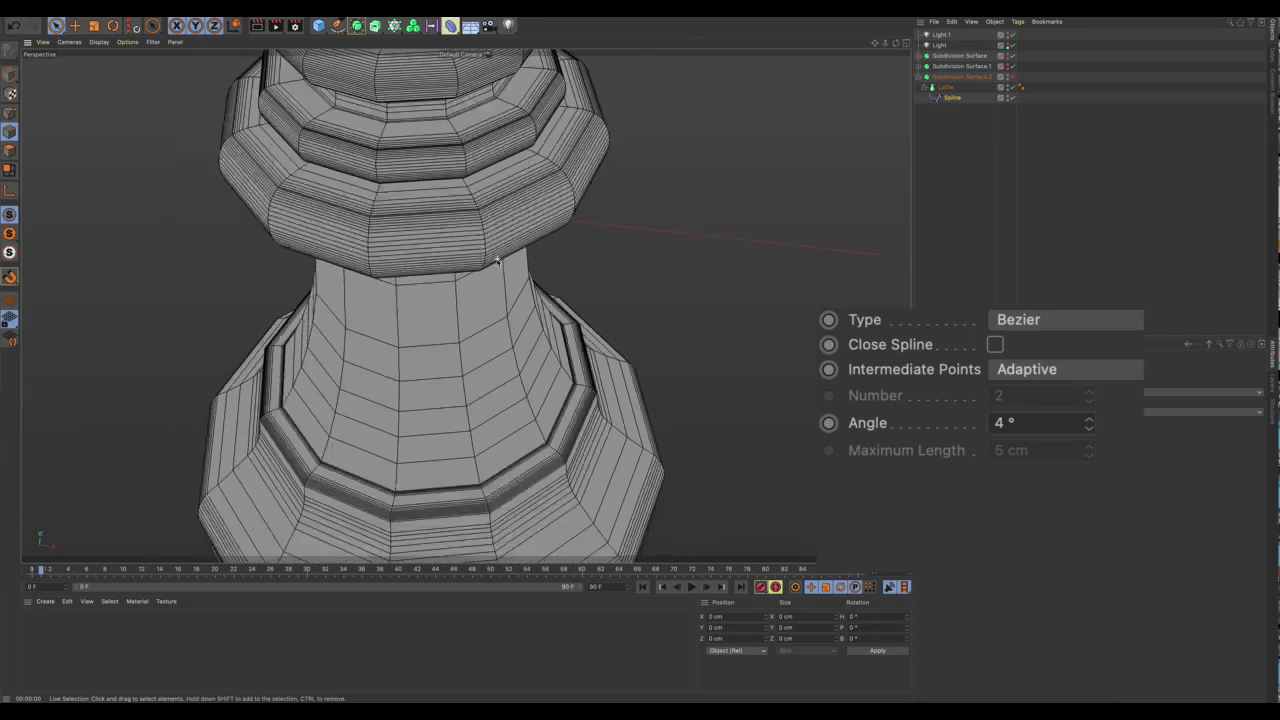
pyautogui.keyDown('alt'); pyautogui.moveTo(566, 285); pyautogui.dragTo(563, 310); pyautogui.keyUp('alt')
pyautogui.scroll(-3, 535, 372)
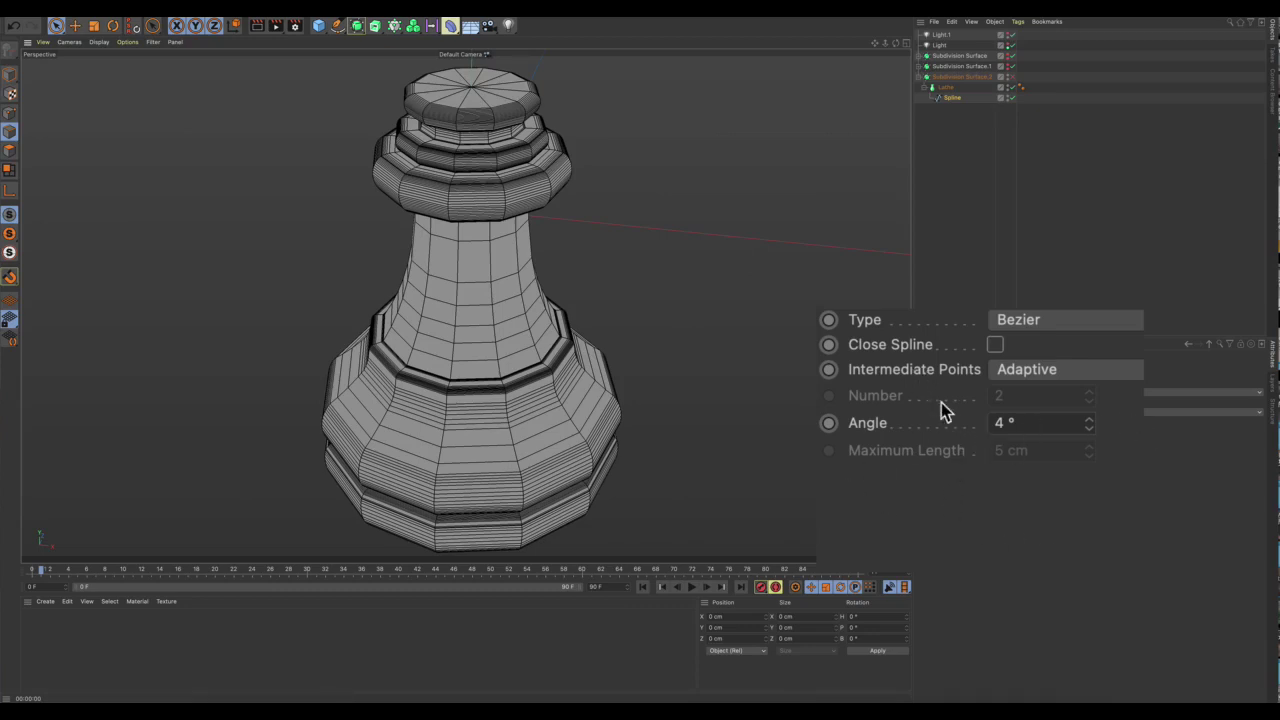
# Raise the profile spline's Adaptive angle to 10° to thin out the rings in the lathed mesh.
pyautogui.click(1090, 421)
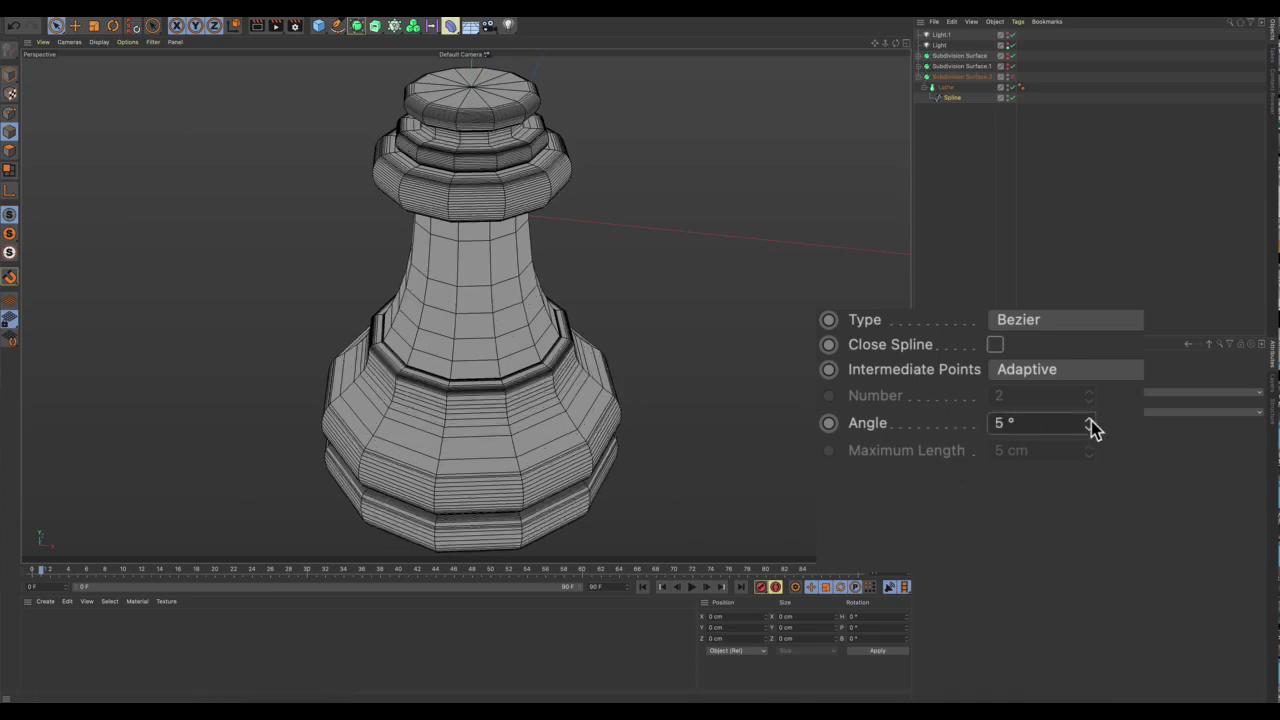
pyautogui.click(1090, 421)
pyautogui.click(1090, 421)
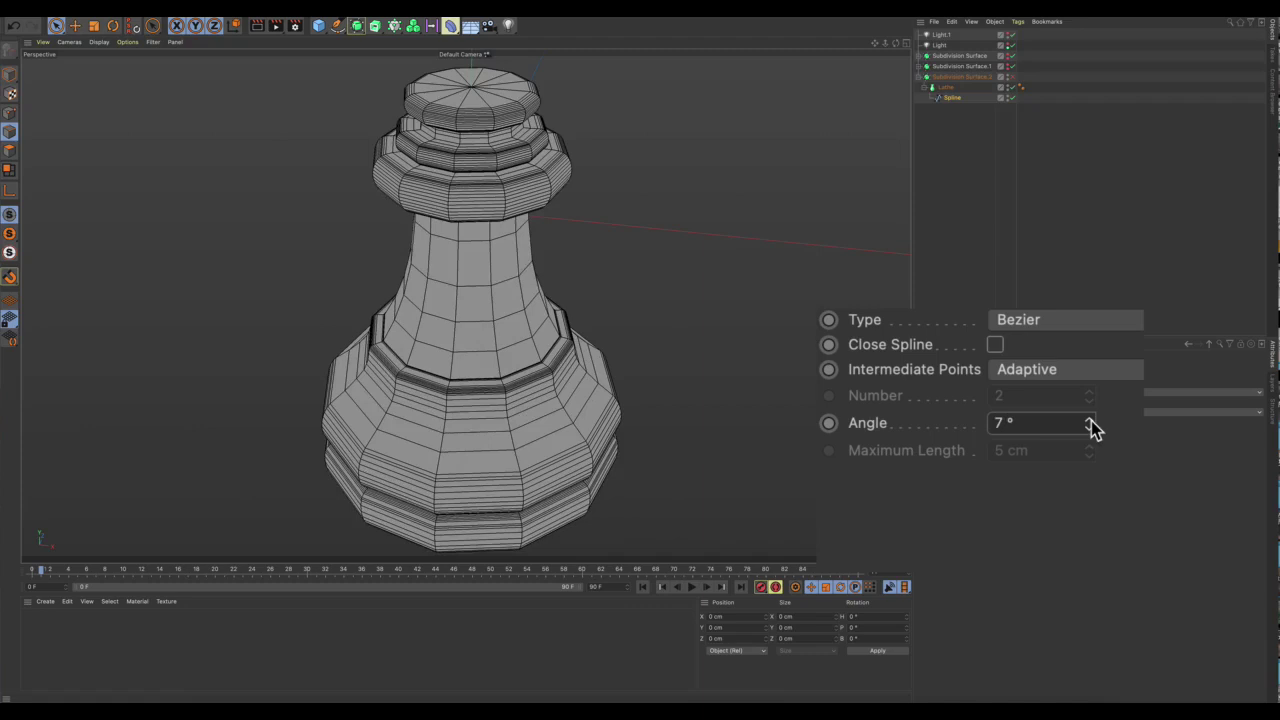
pyautogui.click(1090, 421)
pyautogui.click(1090, 421)
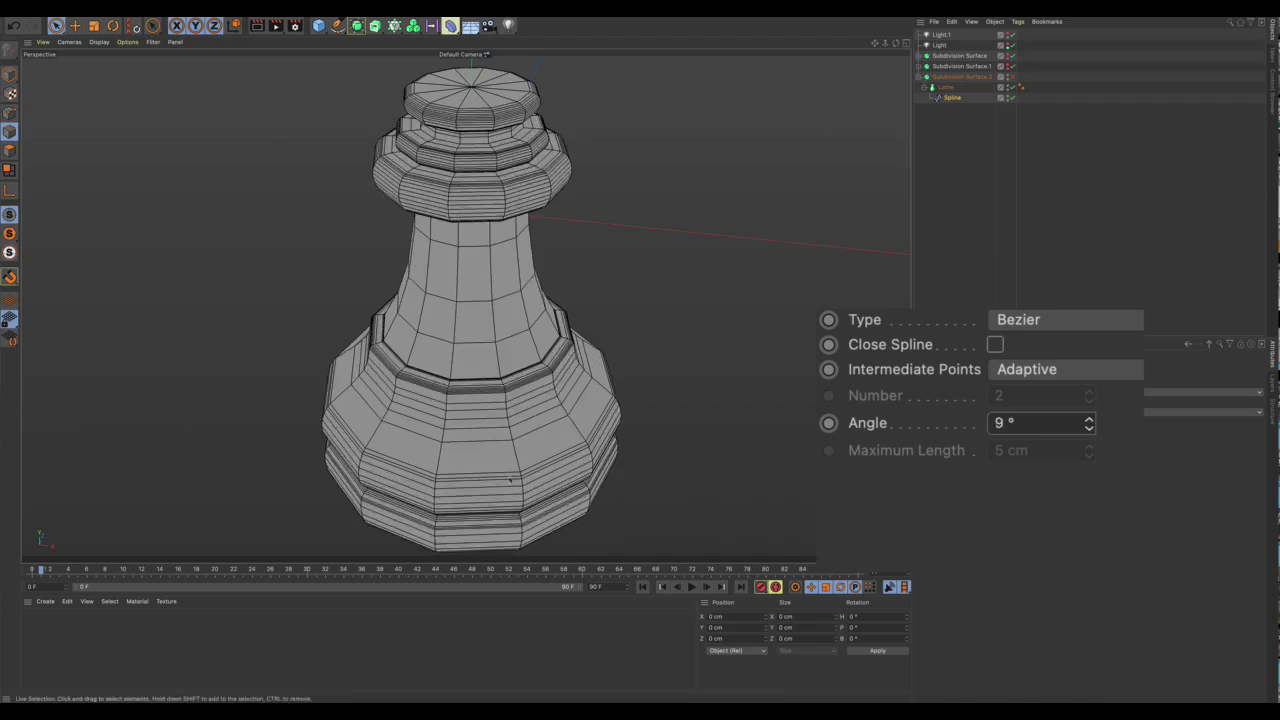
pyautogui.keyDown('alt'); pyautogui.moveTo(476, 459); pyautogui.dragTo(503, 451); pyautogui.keyUp('alt')
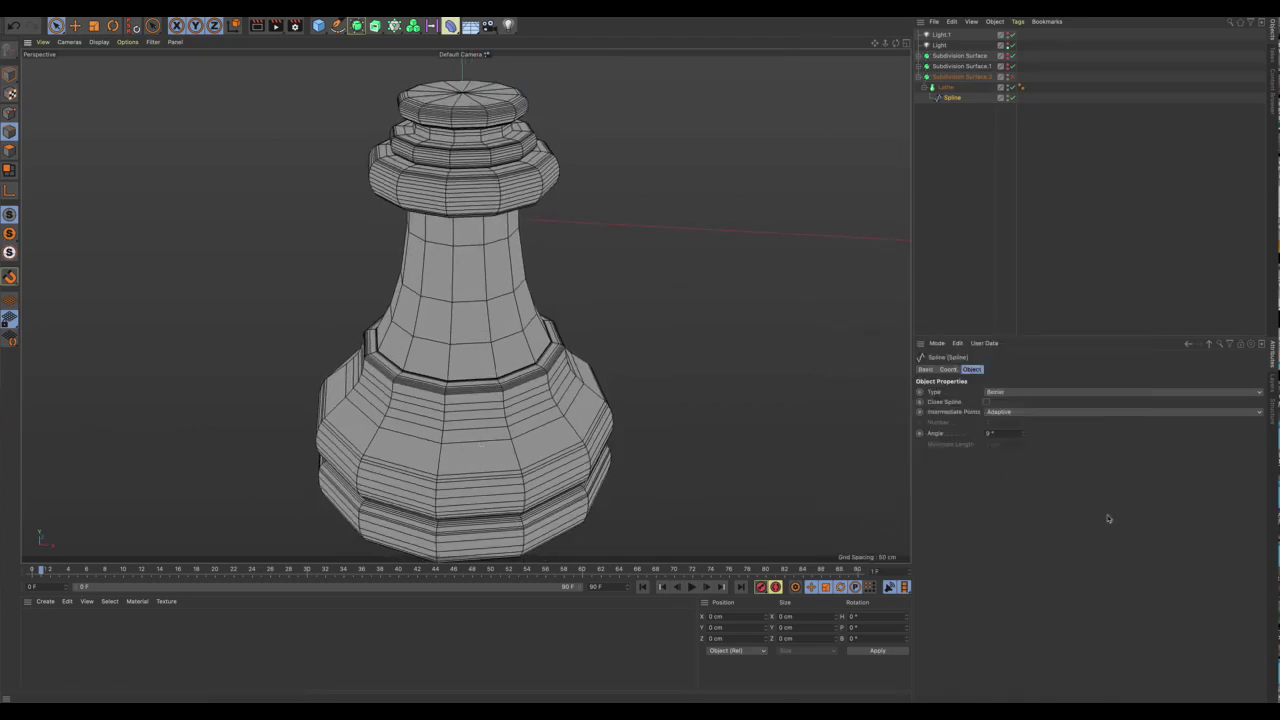
pyautogui.click(1024, 432)
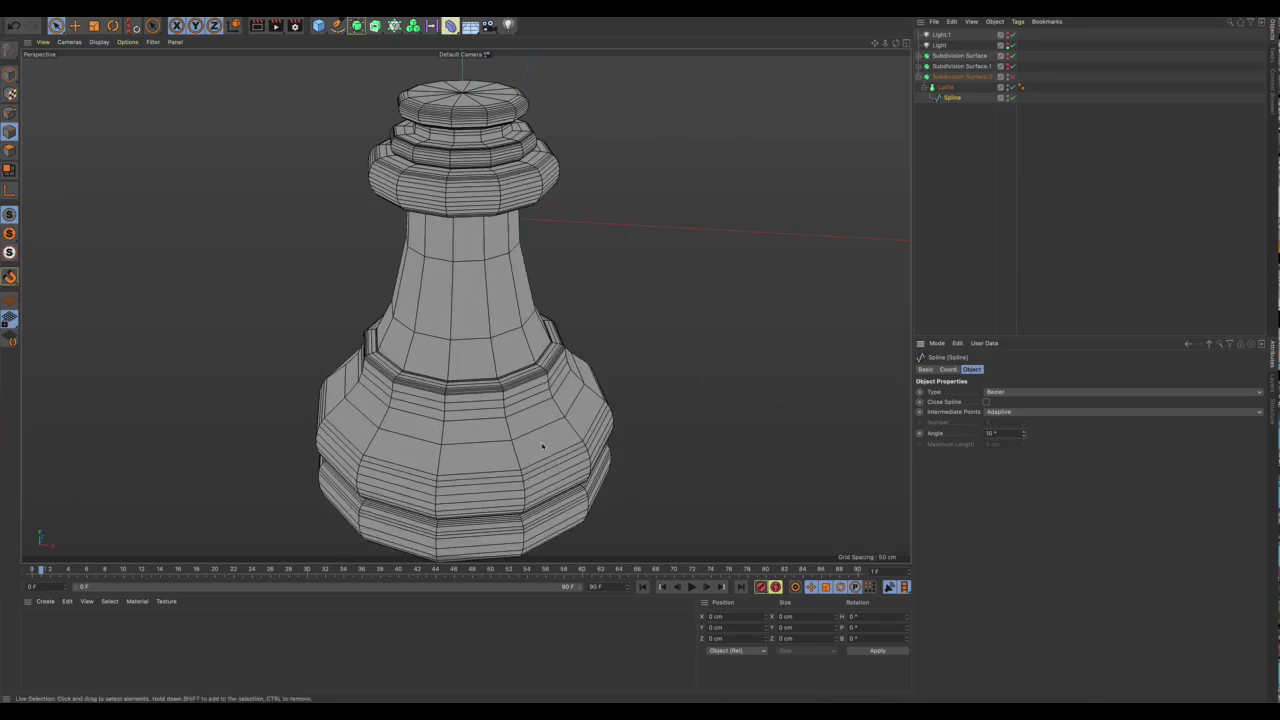
pyautogui.scroll(-2, 543, 447)
pyautogui.keyDown('alt'); pyautogui.moveTo(557, 403); pyautogui.dragTo(563, 381, button='middle'); pyautogui.keyUp('alt')
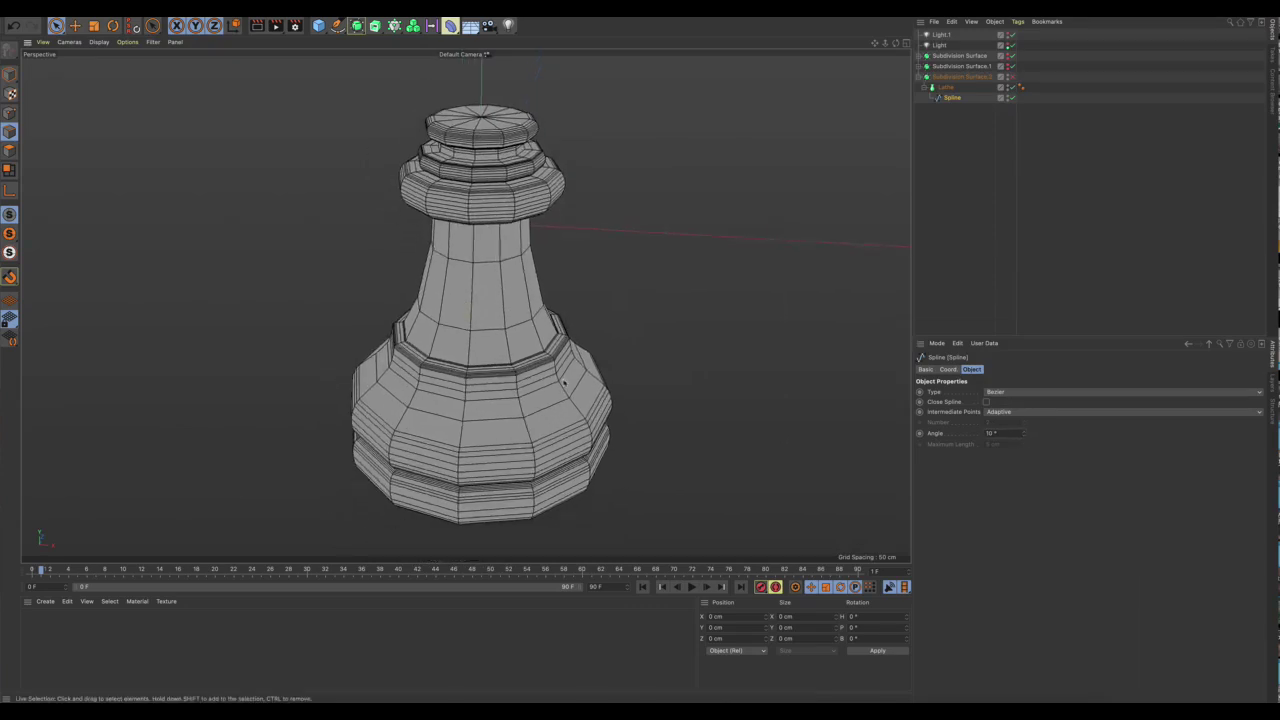
# Check the Adaptive 10° base smoothed by its Subdivision Surface in the interactive render region, and turn both off again.
pyautogui.keyDown('alt'); pyautogui.moveTo(563, 382); pyautogui.dragTo(563, 371); pyautogui.keyUp('alt')
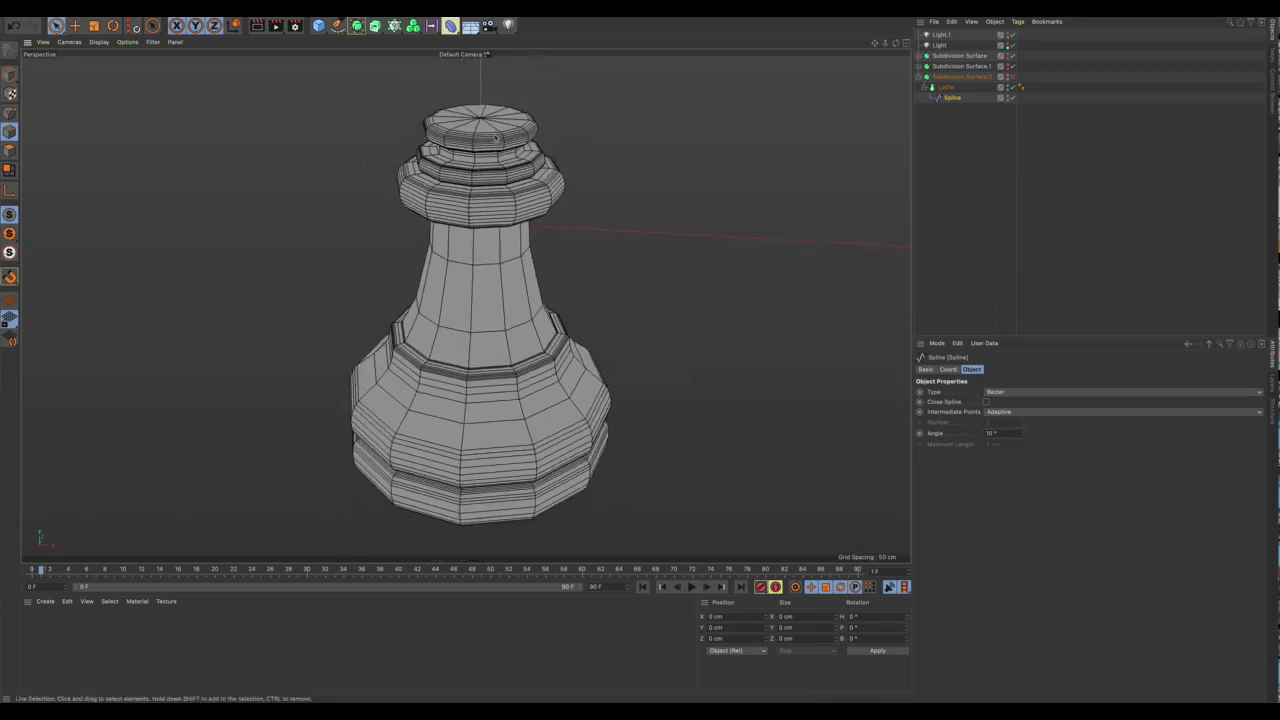
pyautogui.keyDown('alt'); pyautogui.moveTo(453, 367); pyautogui.dragTo(497, 393); pyautogui.keyUp('alt')
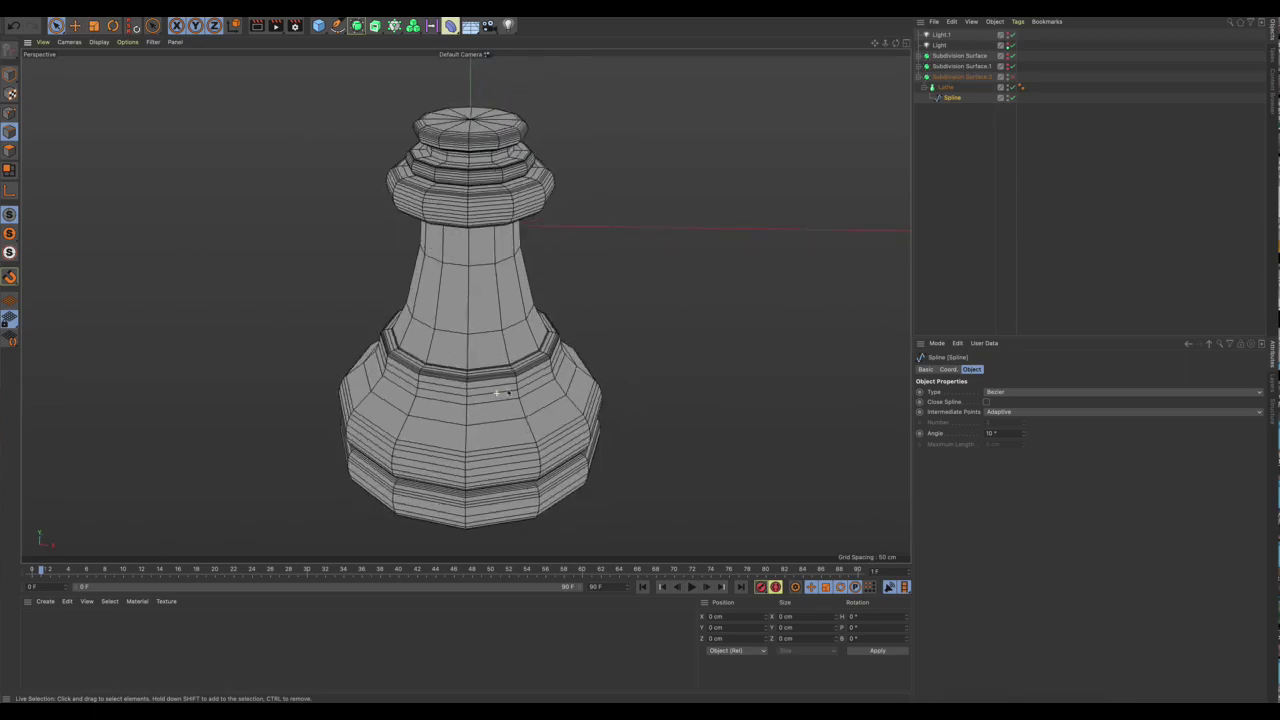
pyautogui.click(1011, 77)
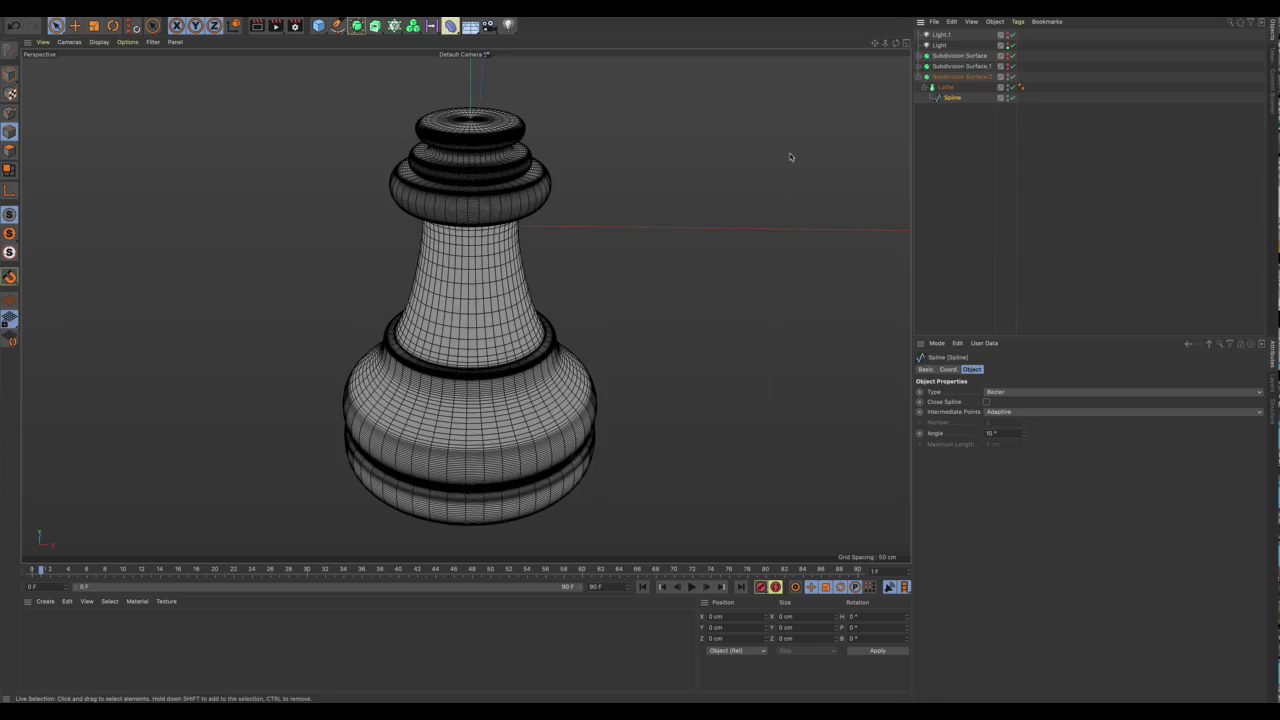
pyautogui.hotkey('alt', 'r')
pyautogui.keyDown('alt'); pyautogui.moveTo(492, 435); pyautogui.dragTo(514, 379); pyautogui.keyUp('alt')
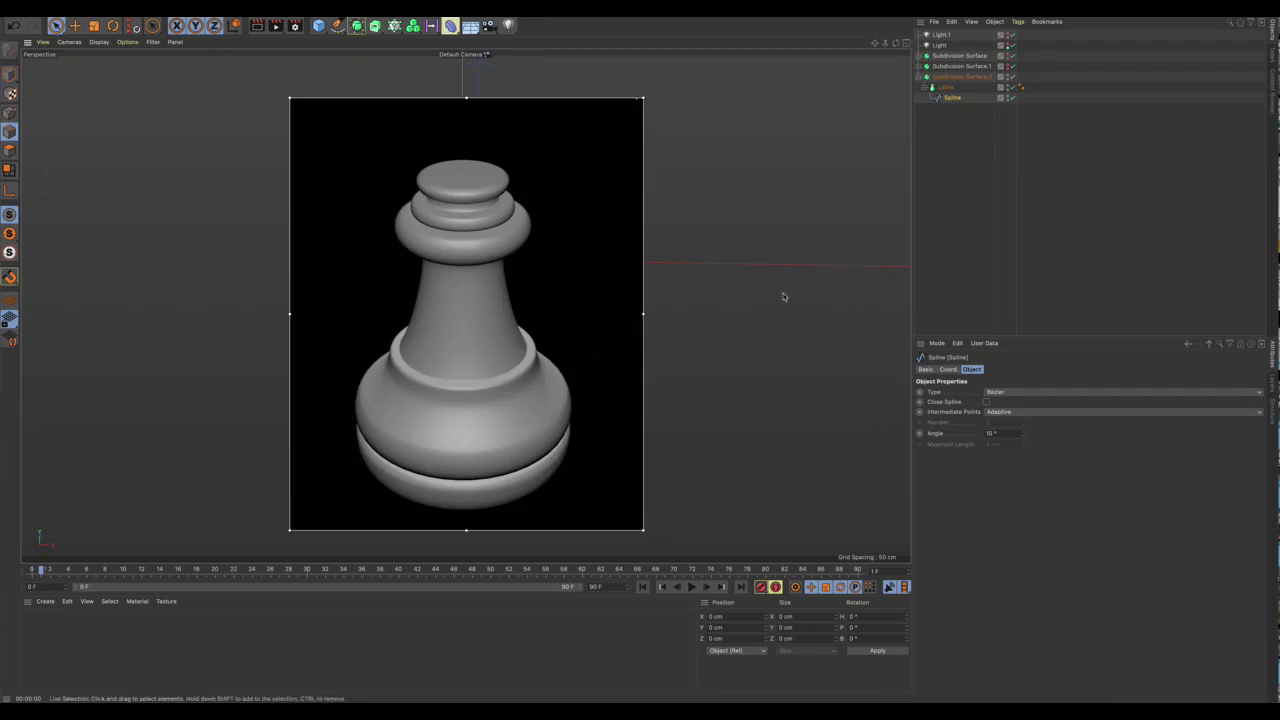
pyautogui.hotkey('alt', 'r')
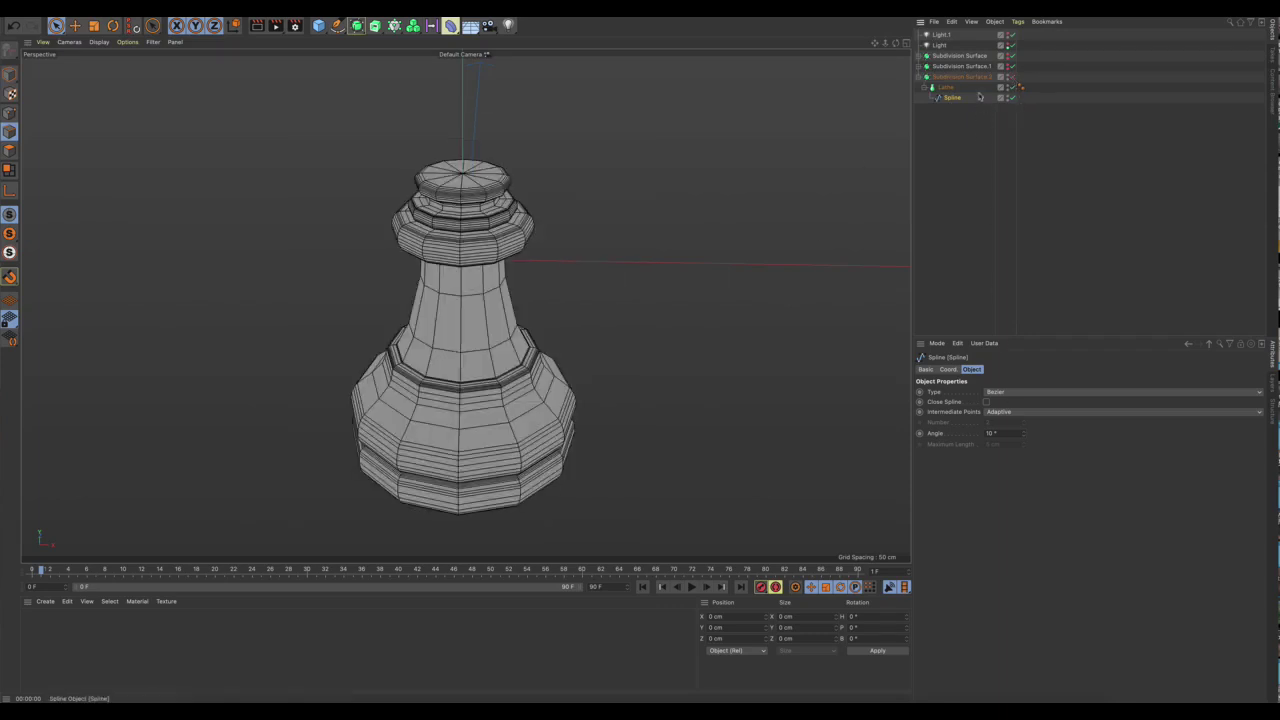
# Select the Lathe and inspect its subdivision settings and unsmoothed mesh from several angles.
pyautogui.click(946, 87)
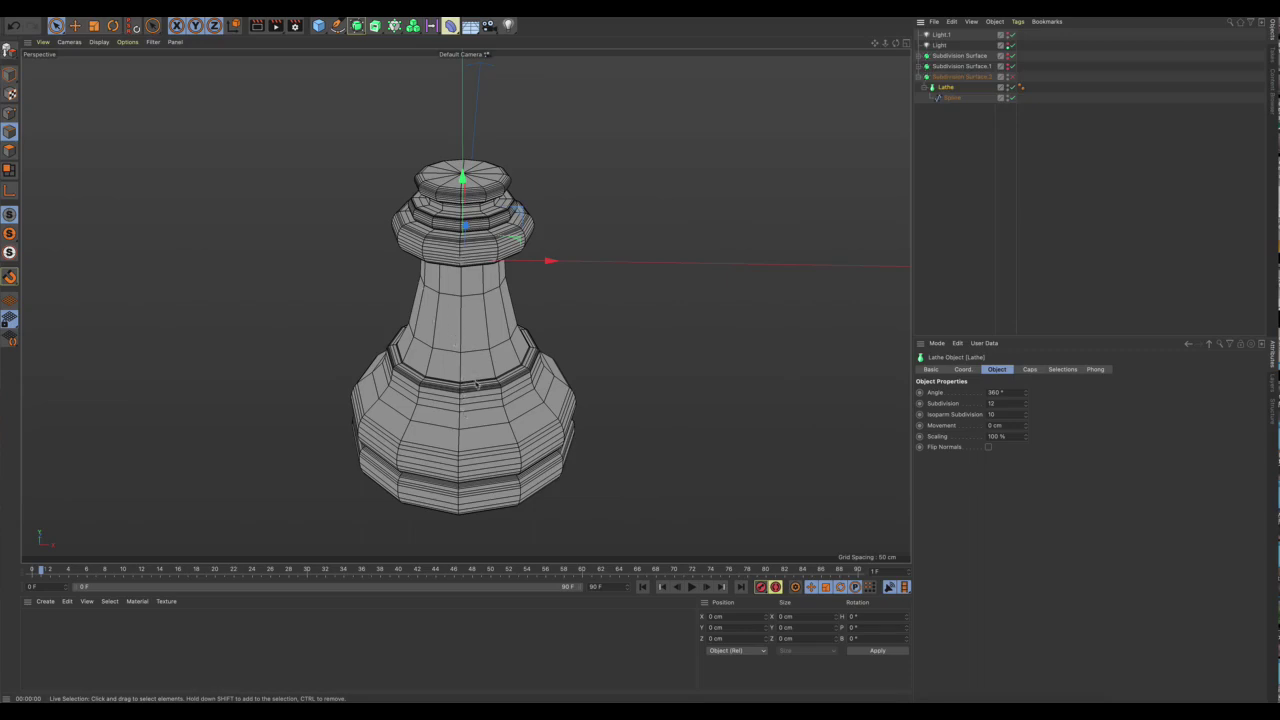
pyautogui.keyDown('alt'); pyautogui.moveTo(477, 384); pyautogui.dragTo(519, 343); pyautogui.keyUp('alt')
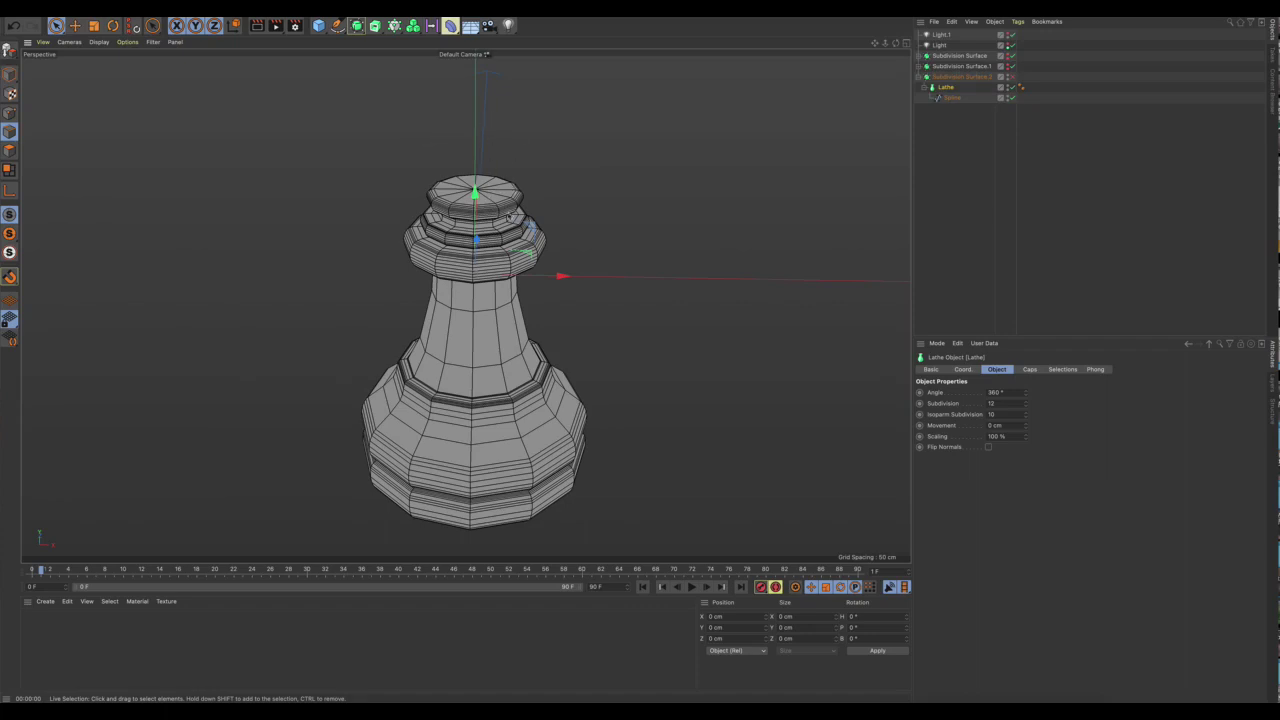
pyautogui.keyDown('alt'); pyautogui.moveTo(533, 228); pyautogui.dragTo(525, 222); pyautogui.keyUp('alt')
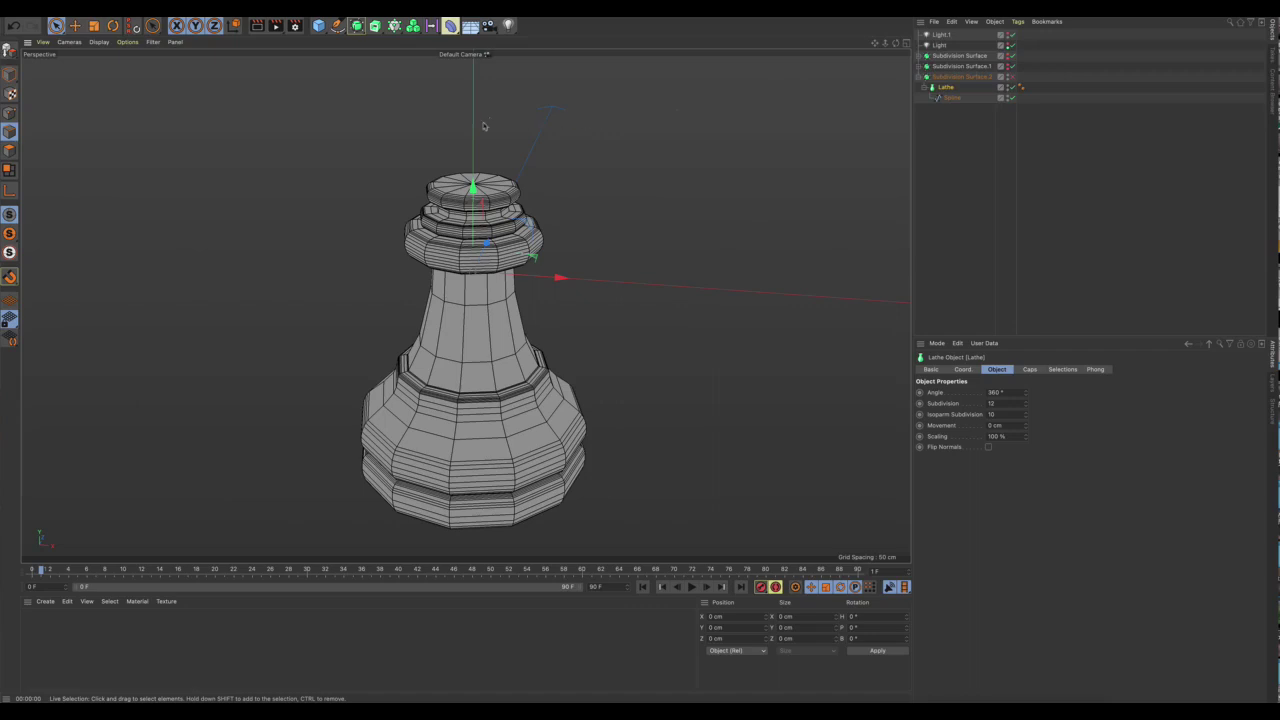
# Add a Sphere, shrink its radius to about 33.15 cm in Model mode and raise it onto the base at about Y 63.1 cm.
pyautogui.click(318, 25)
pyautogui.click(527, 62)
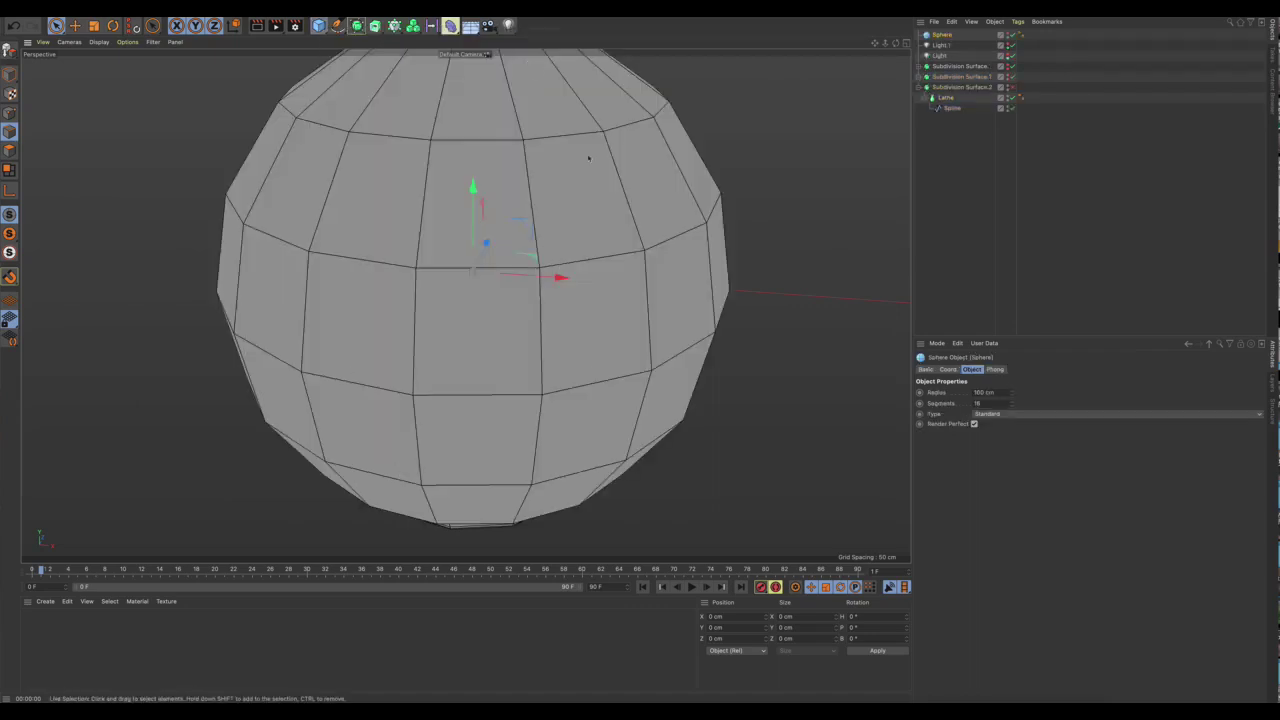
pyautogui.scroll(-5, 584, 306)
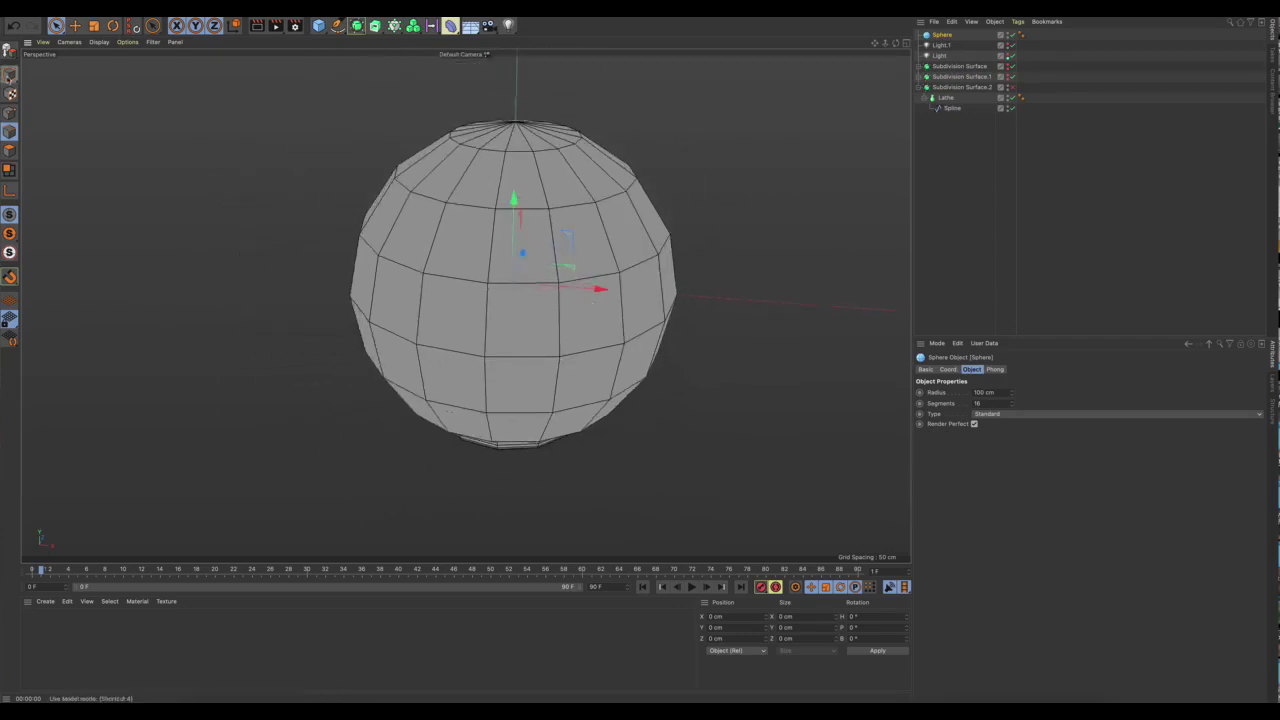
pyautogui.click(9, 75)
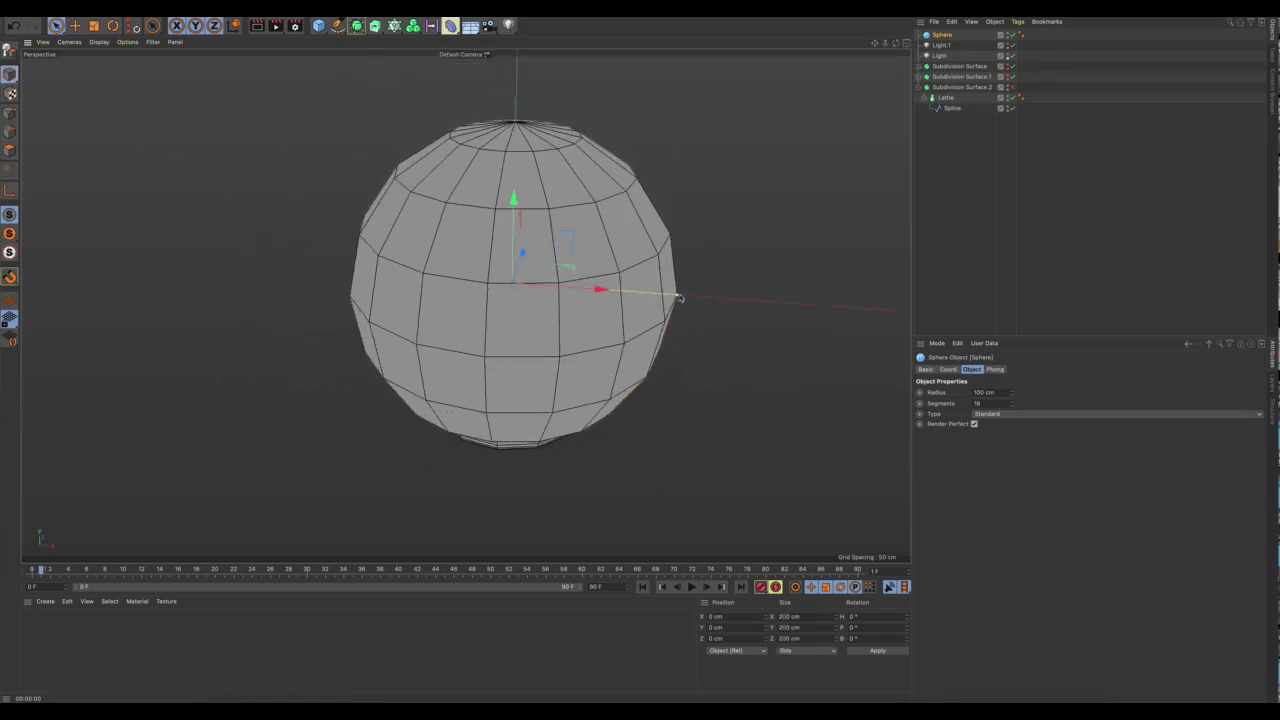
pyautogui.moveTo(677, 297); pyautogui.dragTo(563, 288)
pyautogui.moveTo(513, 200); pyautogui.dragTo(515, 95)
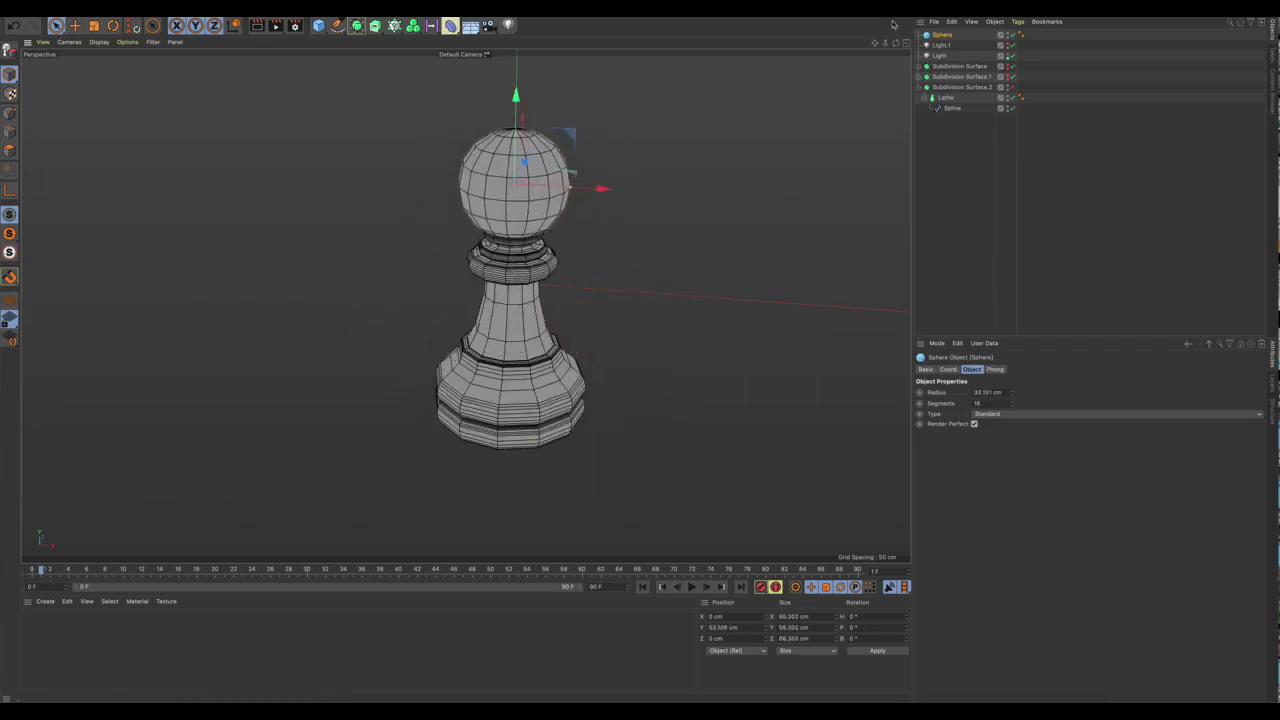
# Raise the sphere in the Front view to about Y 67.3 cm over the bishop's head in the reference picture.
pyautogui.click(905, 43)
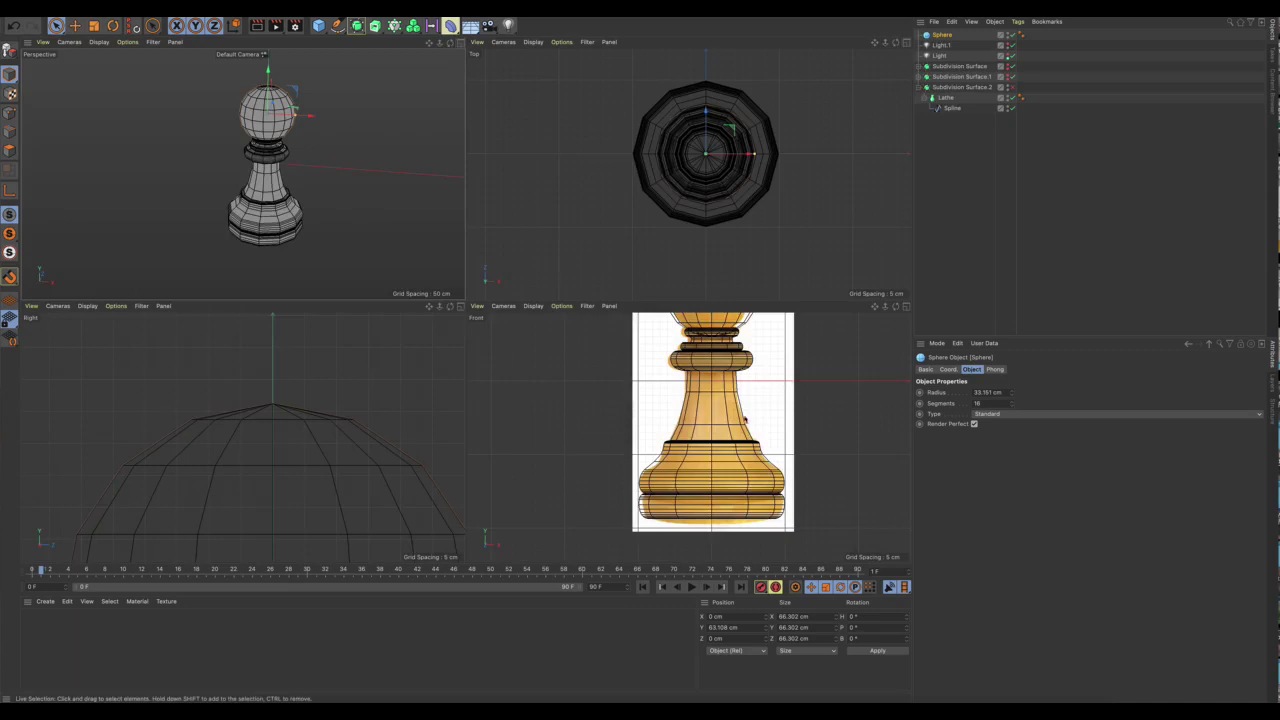
pyautogui.keyDown('alt'); pyautogui.moveTo(723, 427); pyautogui.dragTo(765, 528, button='middle'); pyautogui.keyUp('alt')
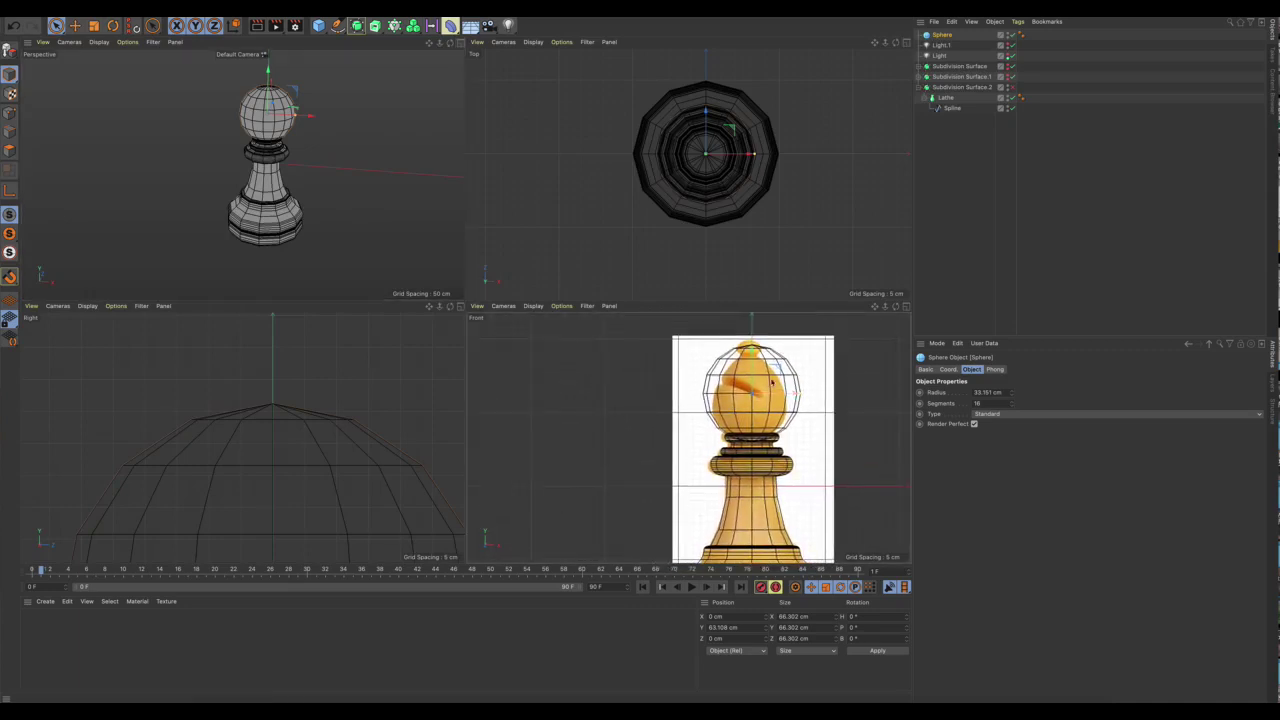
pyautogui.scroll(2, 792, 447)
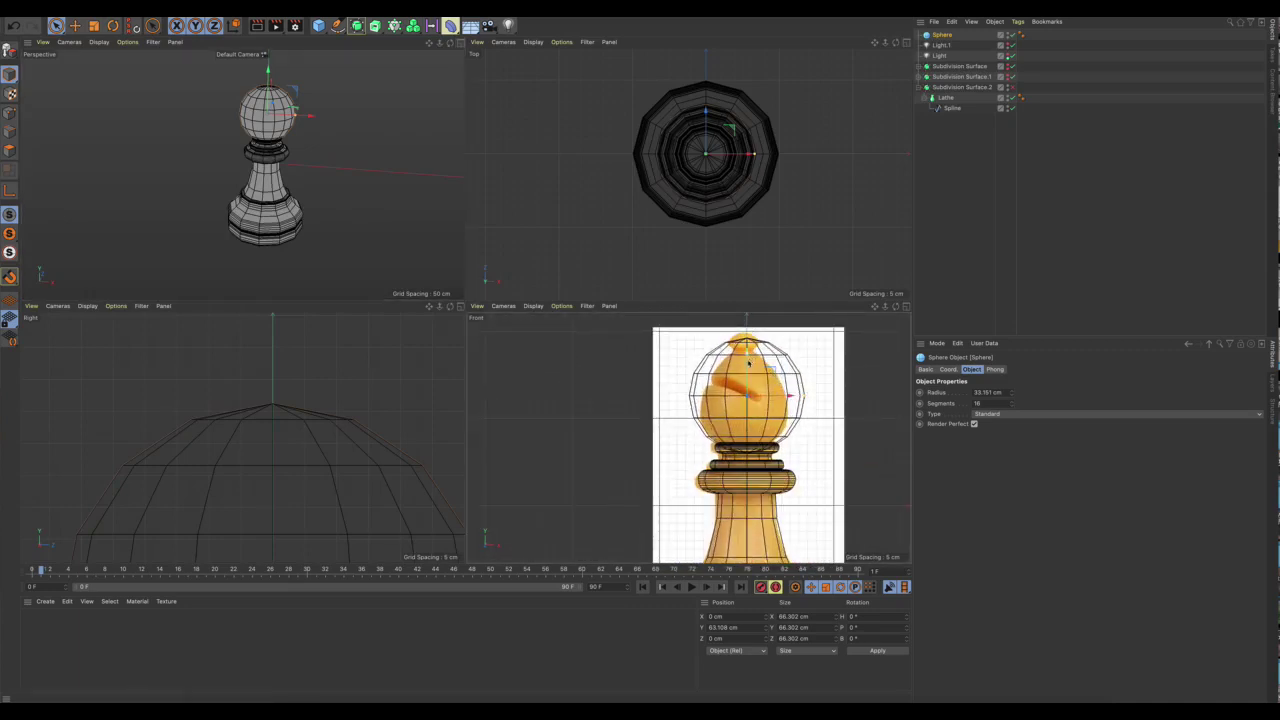
pyautogui.moveTo(746, 356); pyautogui.dragTo(746, 346)
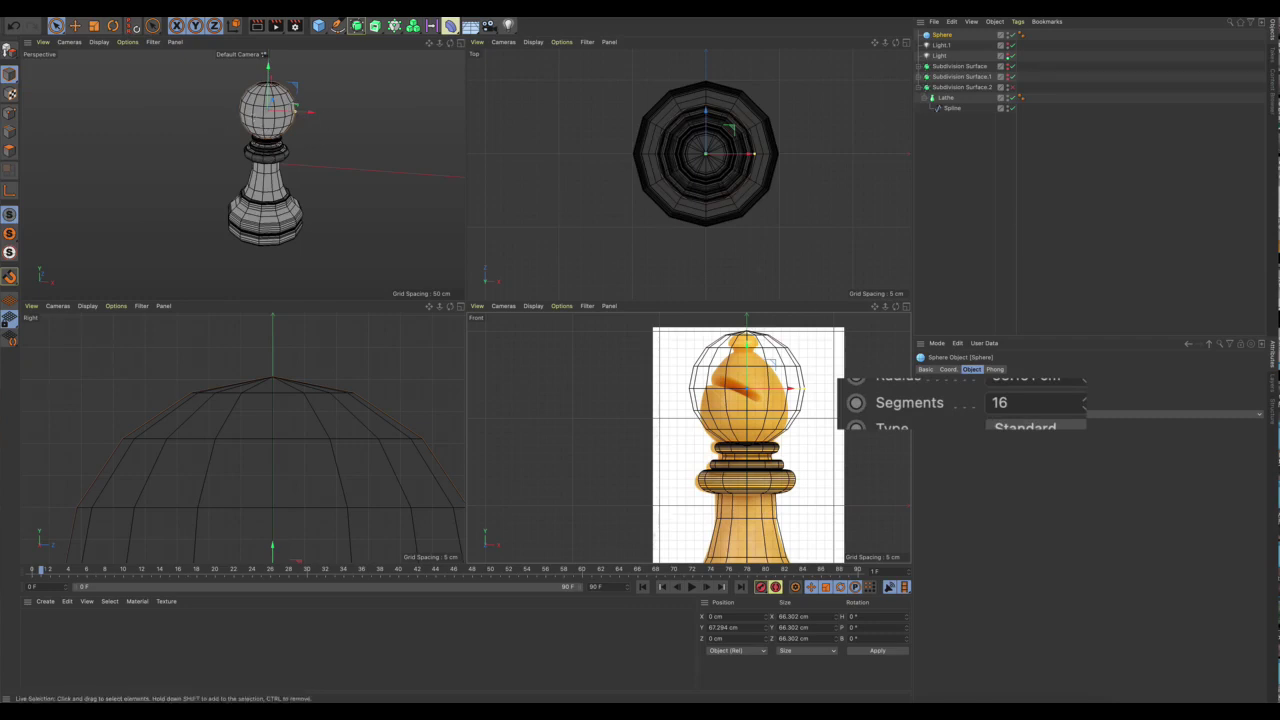
# Set the sphere's segments to 24.
pyautogui.doubleClick(1025, 404)
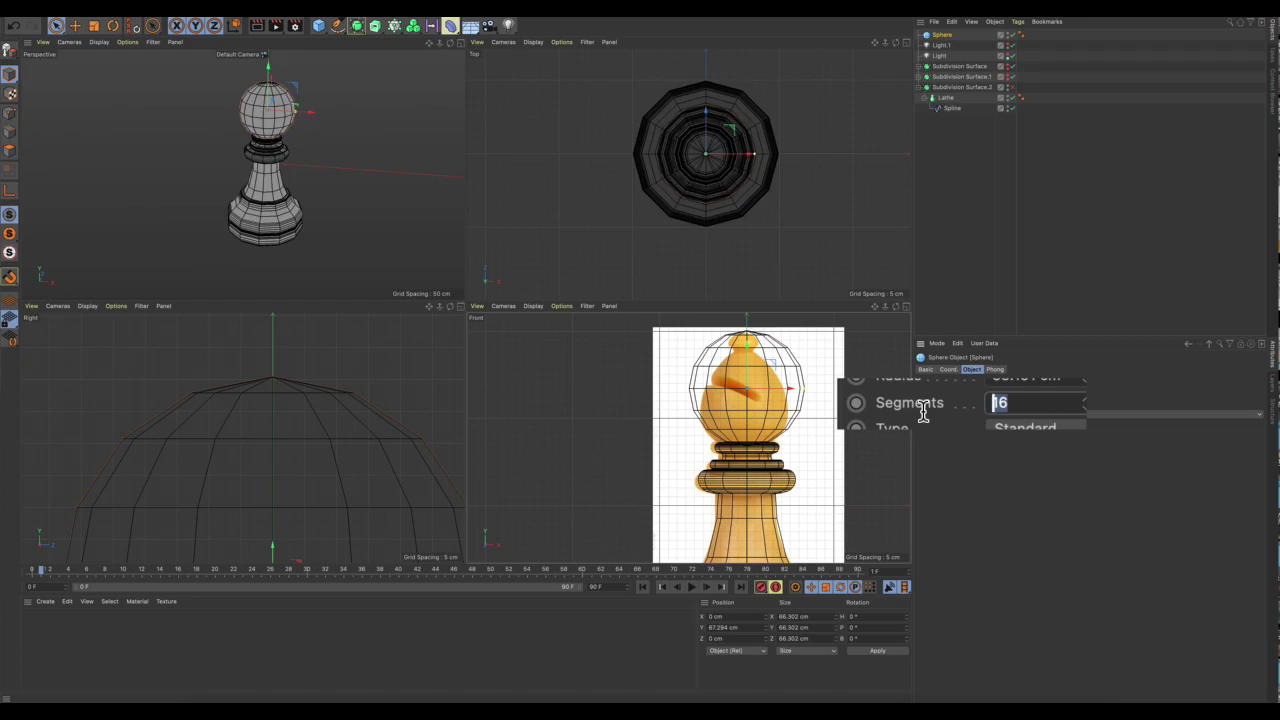
pyautogui.press('BackSpace')
pyautogui.write('24')
pyautogui.press('Return')
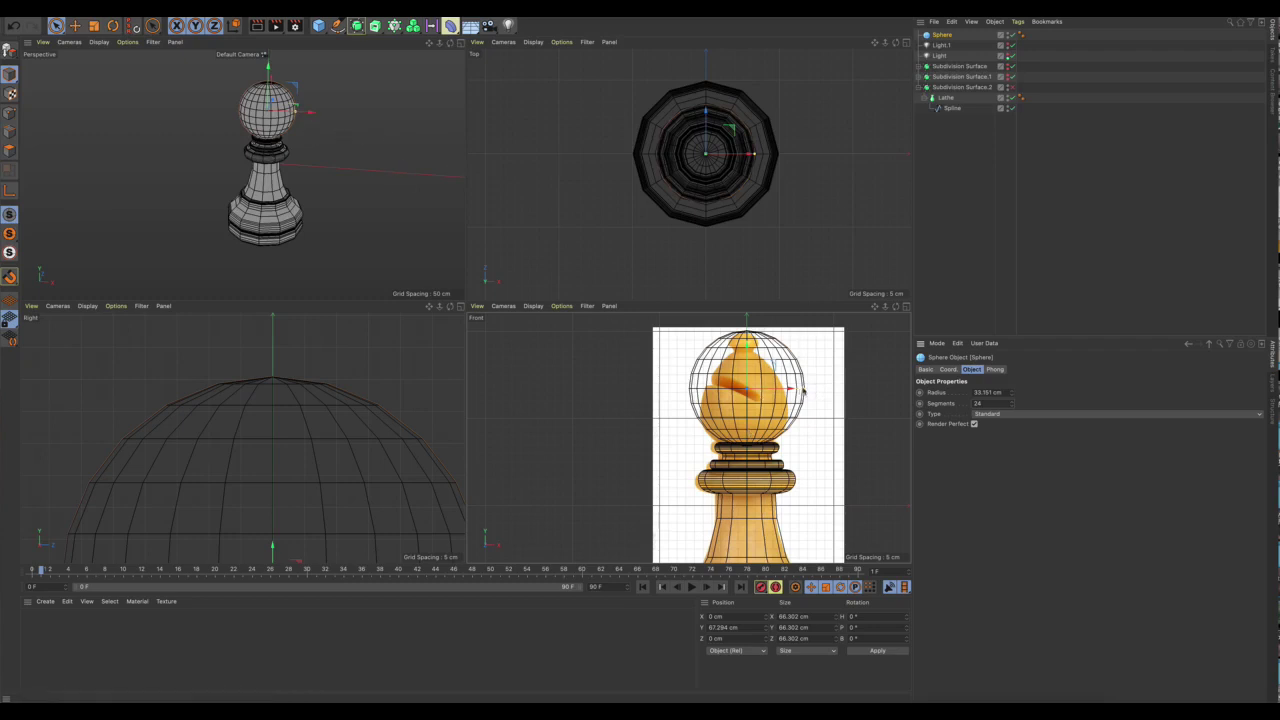
# Fit the sphere to the reference bishop's head with a radius of about 27.3 cm, at about X -0.19 cm and Y 59.1 cm.
pyautogui.moveTo(804, 391); pyautogui.dragTo(746, 369)
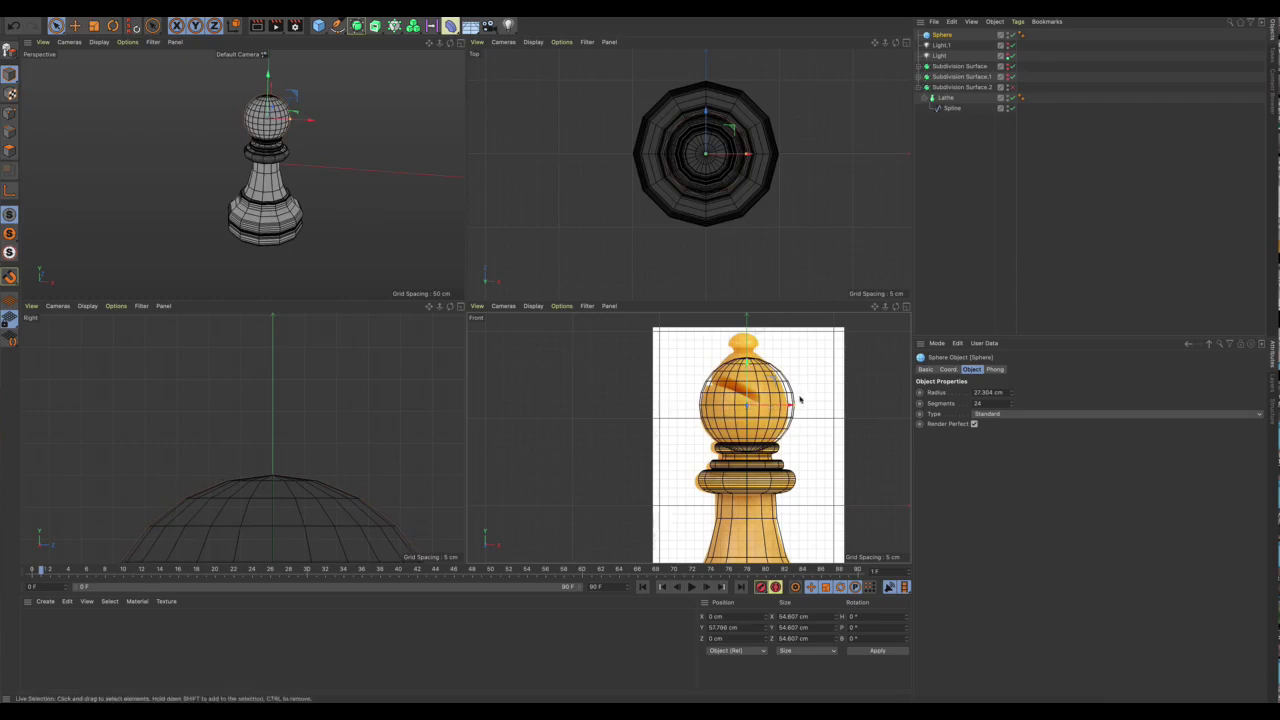
pyautogui.moveTo(791, 405); pyautogui.dragTo(790, 405)
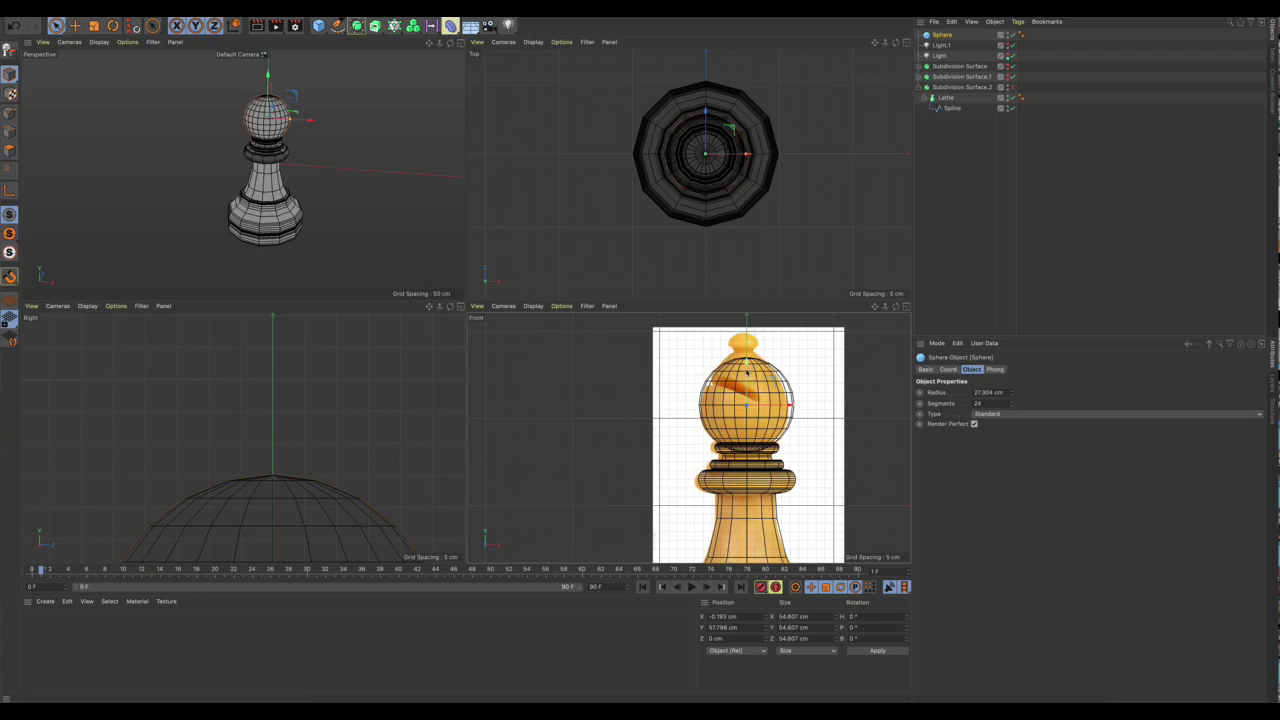
pyautogui.moveTo(748, 366); pyautogui.dragTo(748, 364)
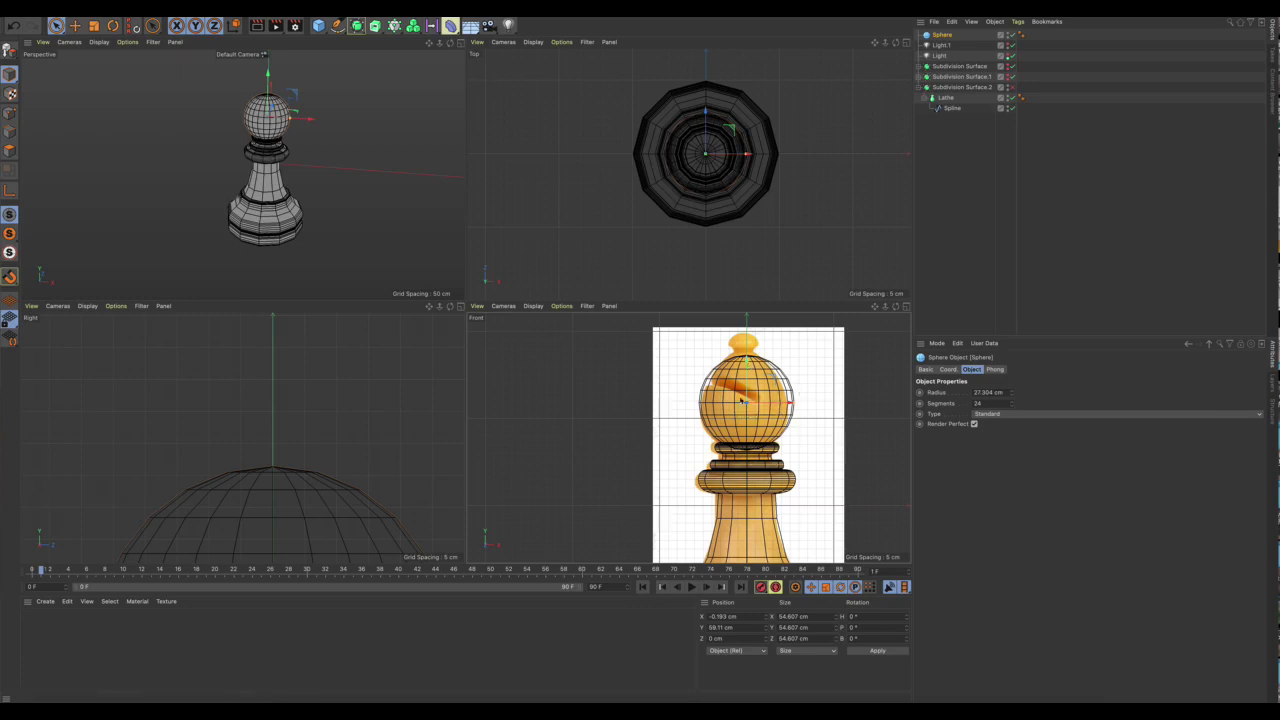
# Take the Lathe out of Subdivision Surface.2 and delete that Subdivision Surface.
pyautogui.click(957, 130)
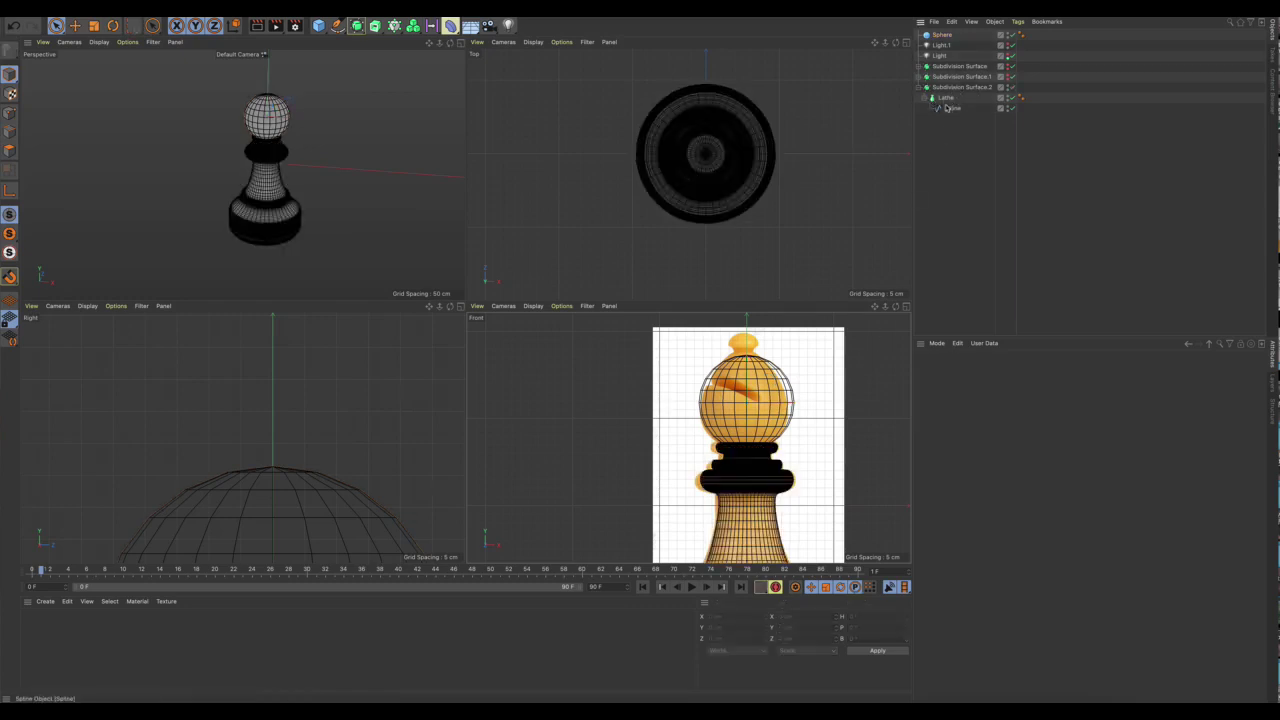
pyautogui.moveTo(949, 103); pyautogui.dragTo(950, 88)
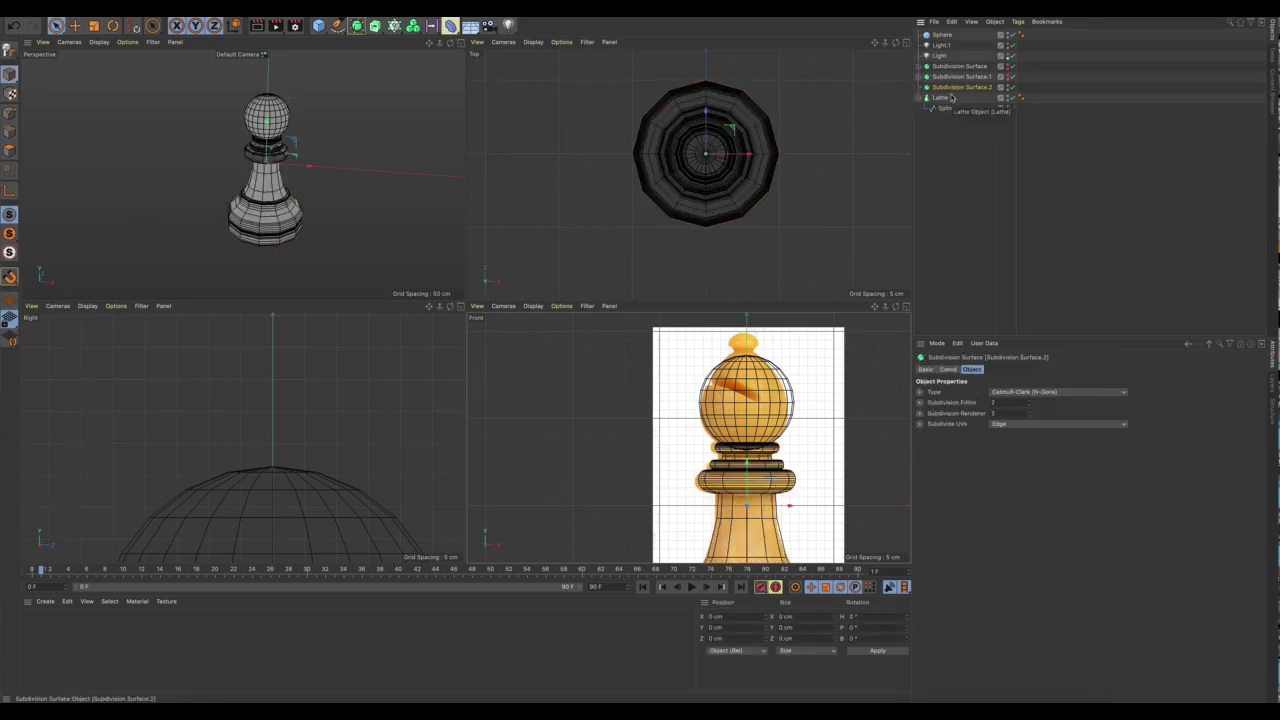
pyautogui.hotkey('ctrl', 'z')
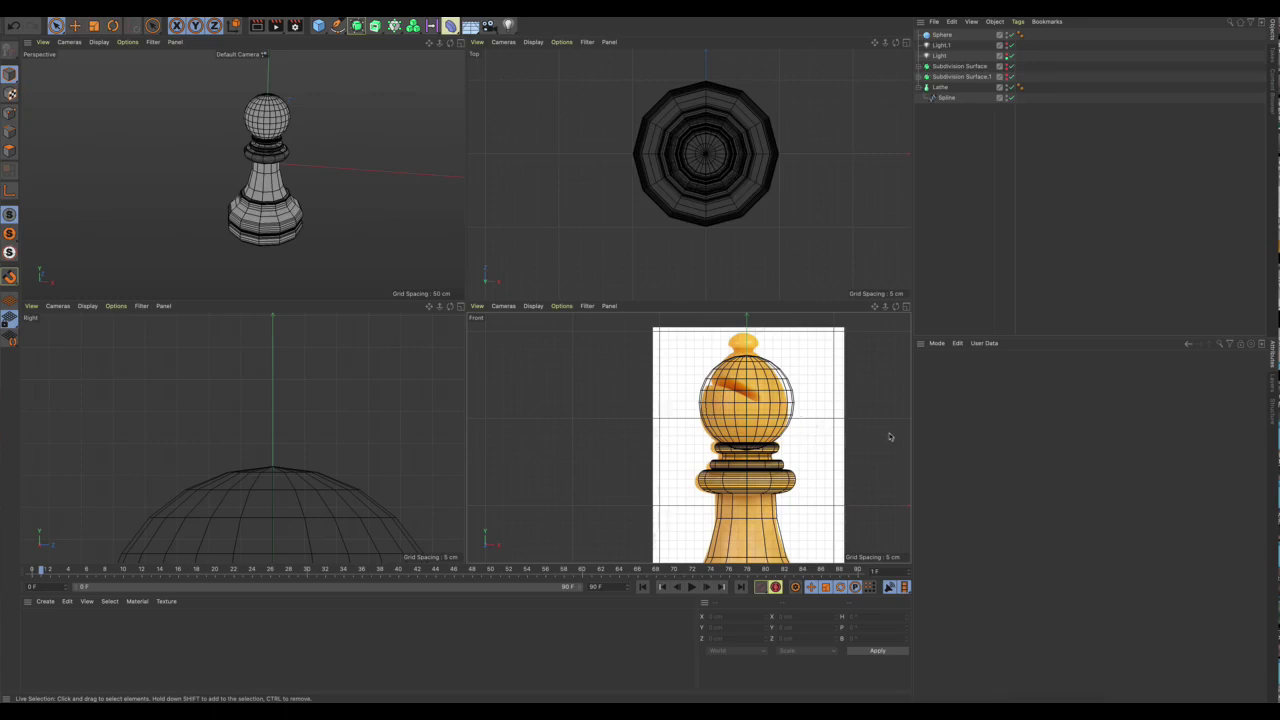
# Hide the bishop reference picture in the Front viewport and hide the lathed base, leaving only the sphere in view.
pyautogui.hotkey('shift', 'v')
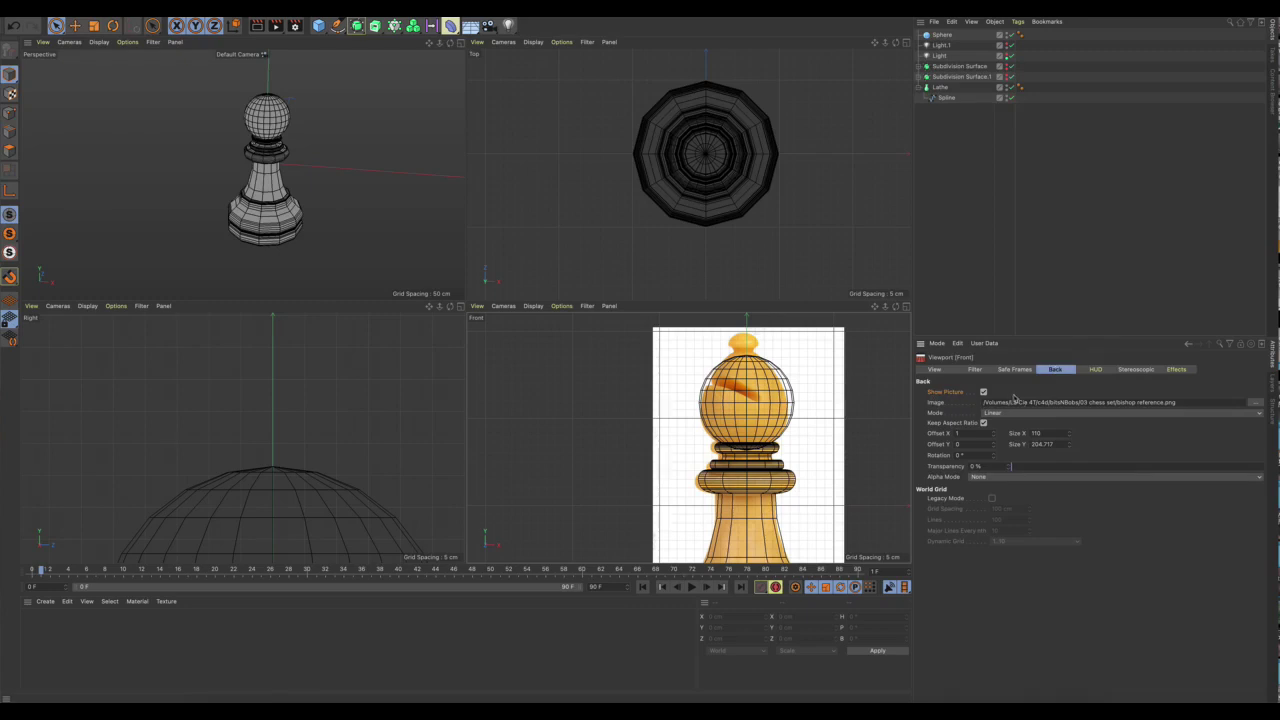
pyautogui.click(983, 392)
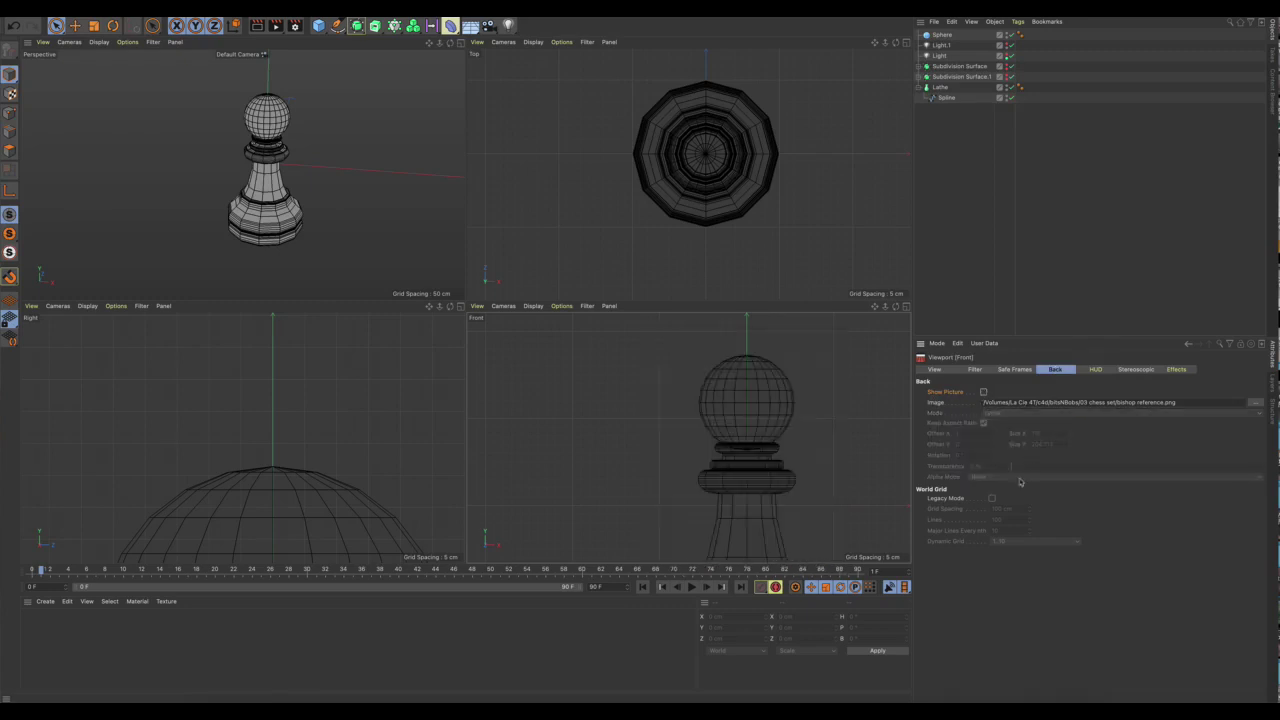
pyautogui.click(1008, 97)
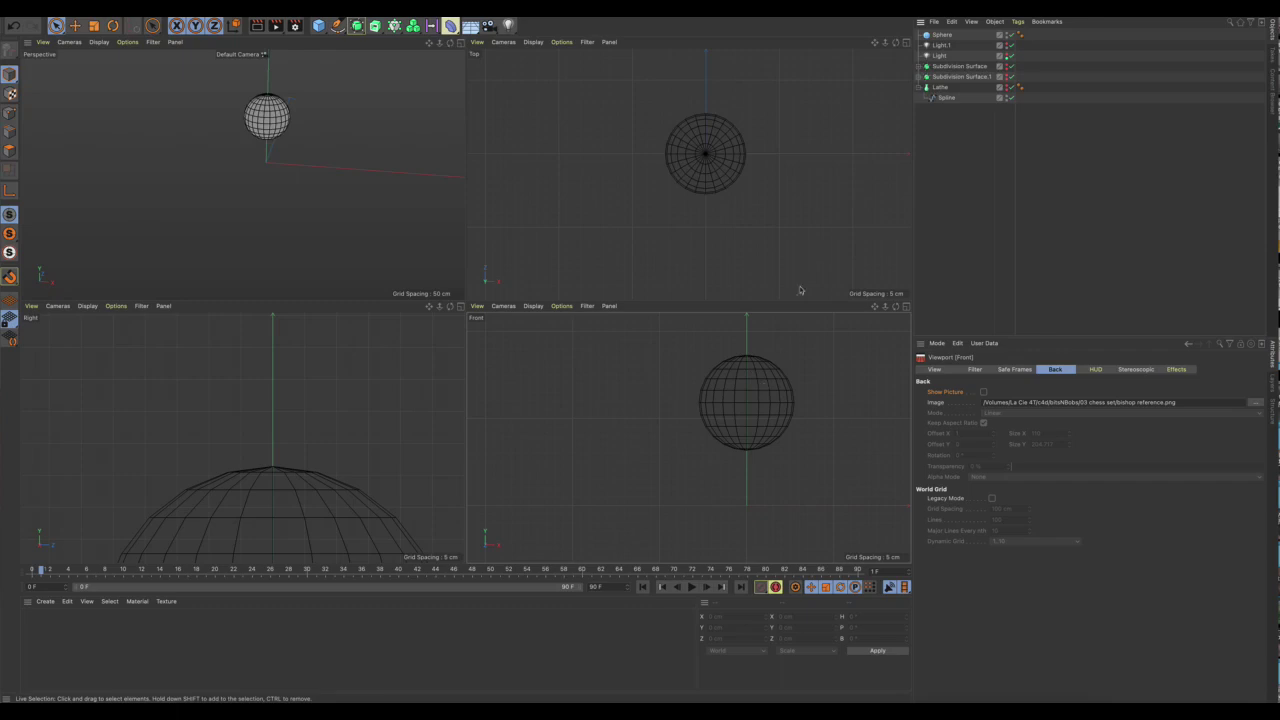
pyautogui.scroll(5, 236, 73)
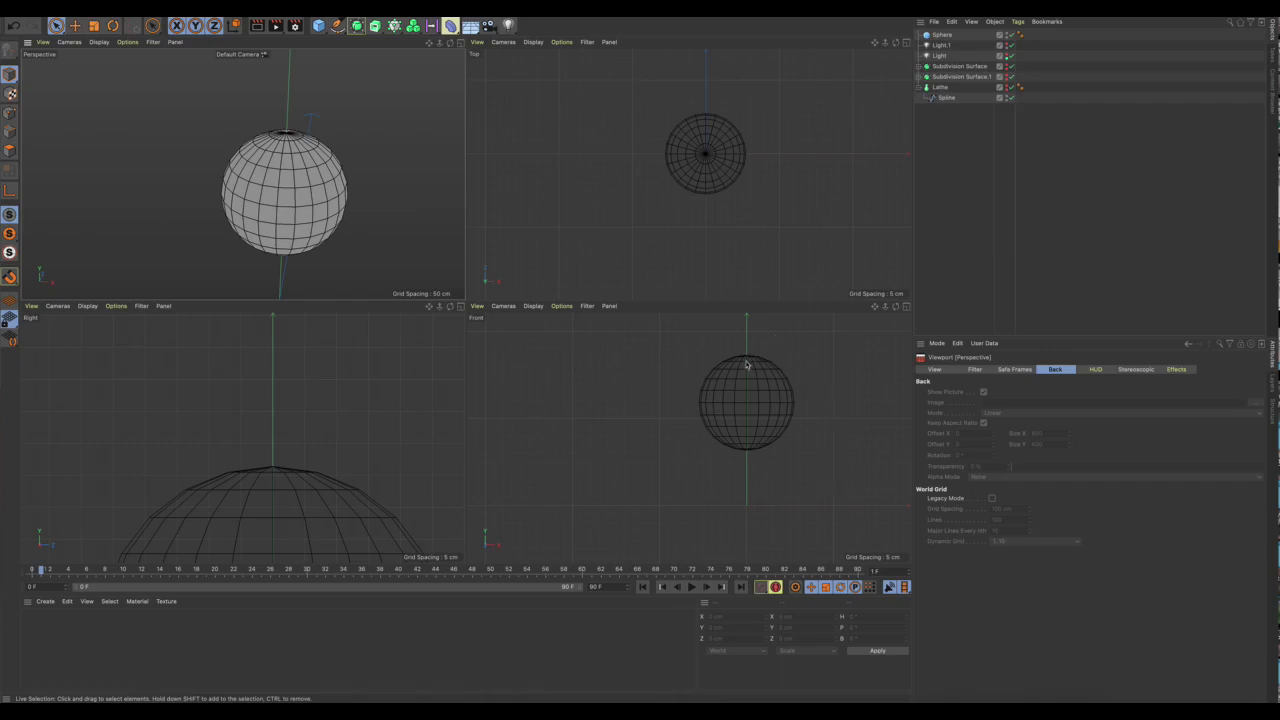
# Study the bishop's head on the reference picture with the sphere hidden, and restore the sphere-only view.
pyautogui.click(808, 310)
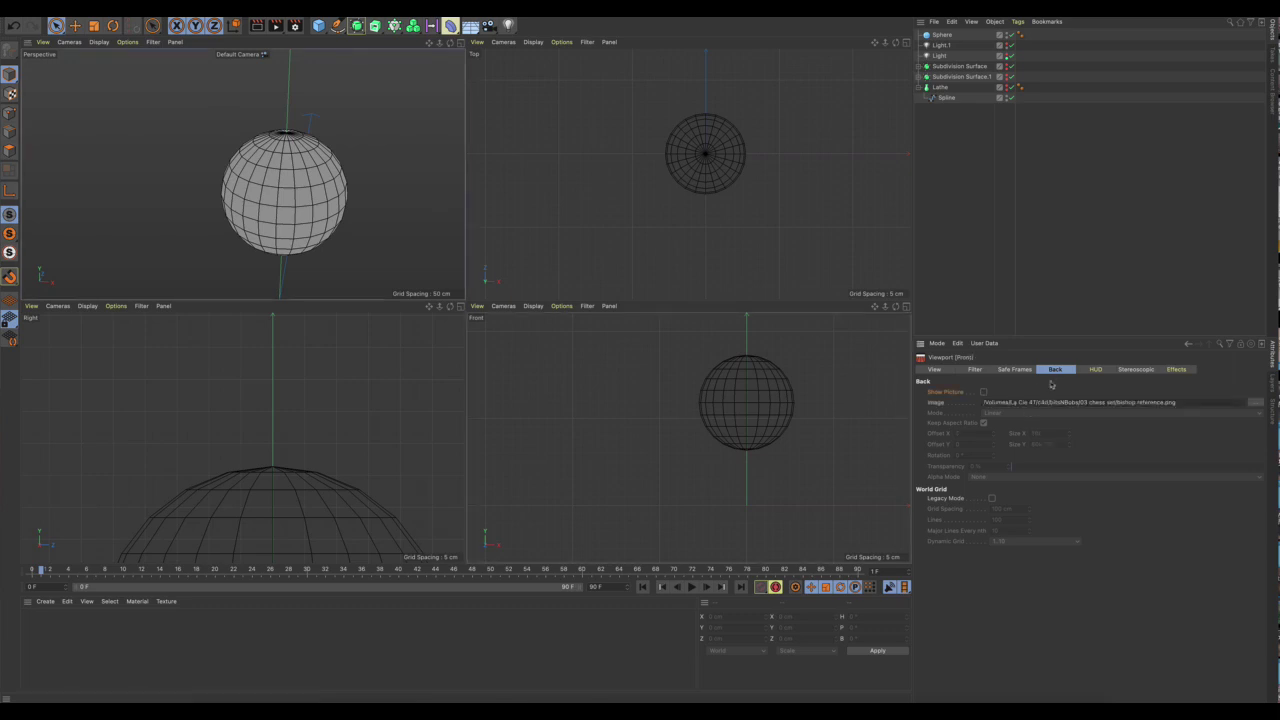
pyautogui.click(984, 393)
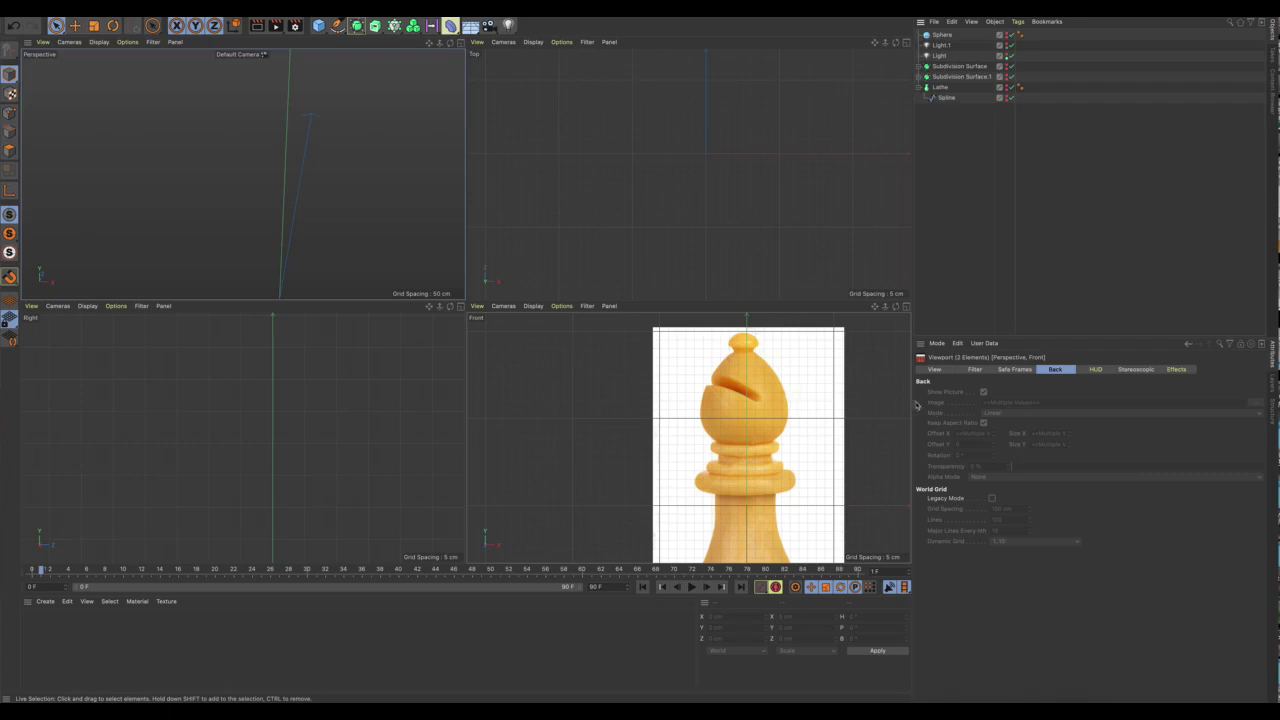
pyautogui.click(824, 410)
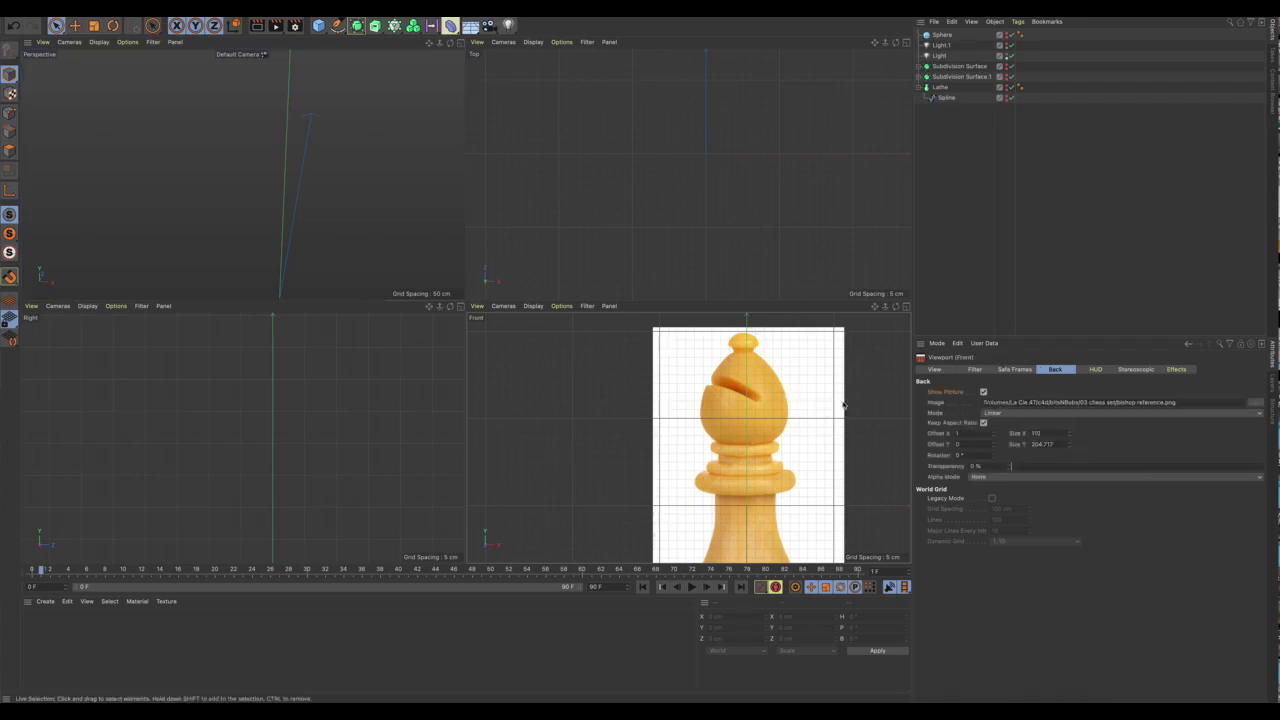
pyautogui.click(983, 392)
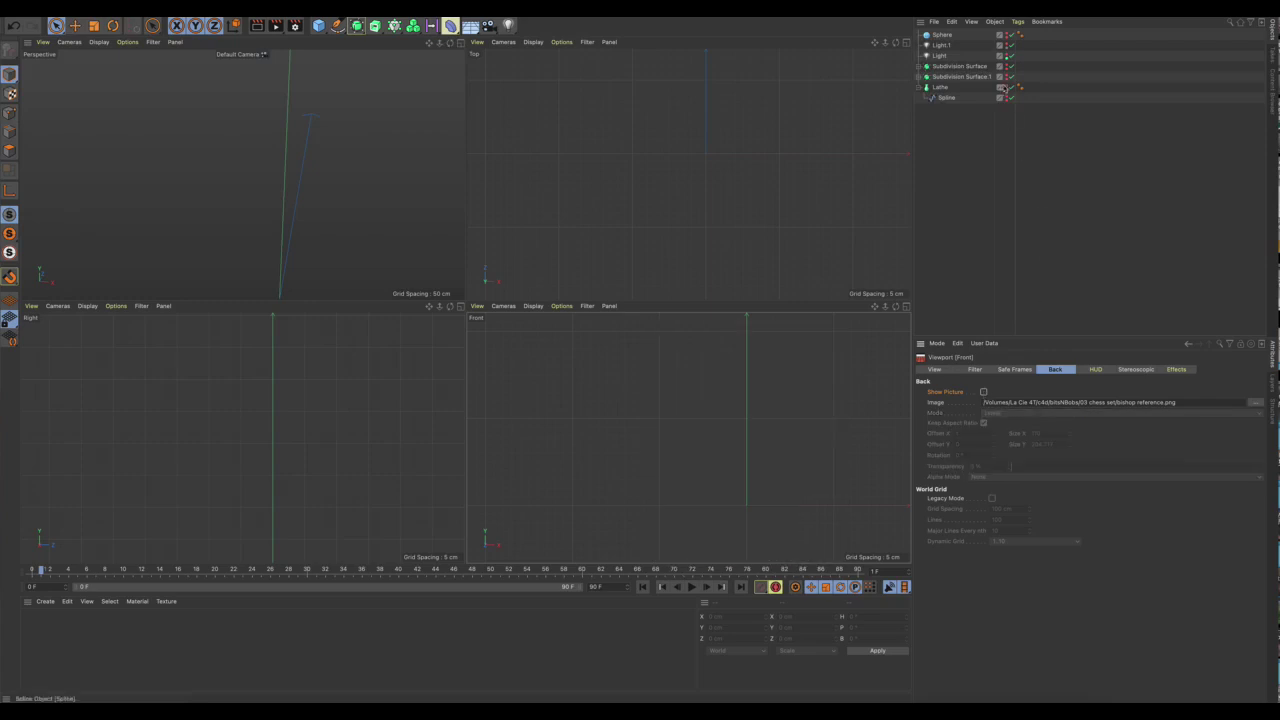
pyautogui.click(1007, 36)
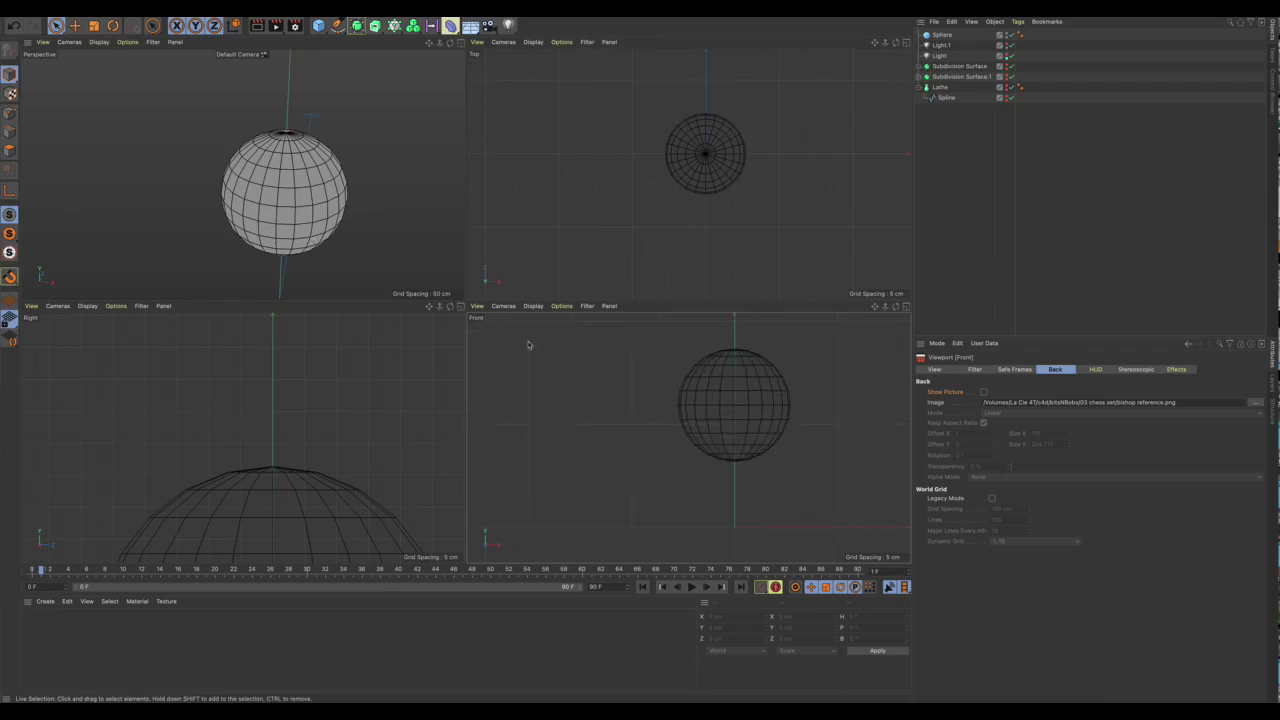
# Select the sphere and convert it from a parametric primitive into an editable polygon object.
pyautogui.scroll(3, 784, 410)
pyautogui.scroll(2, 784, 410)
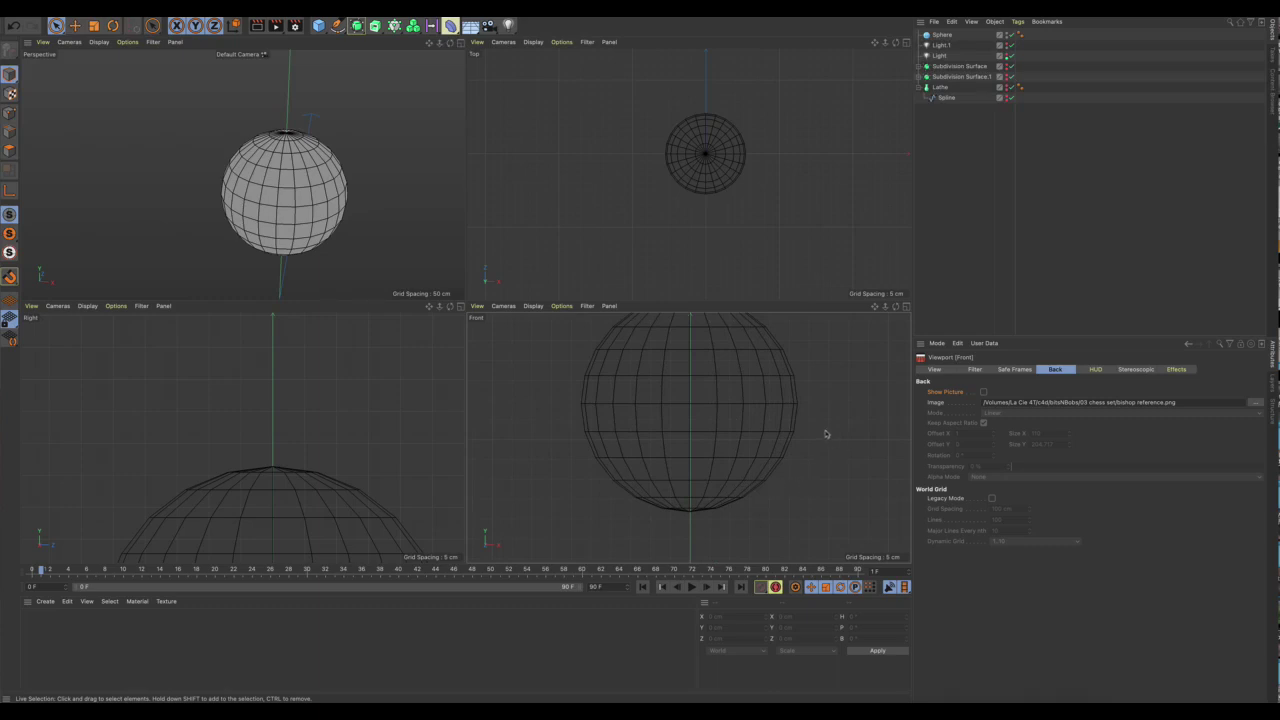
pyautogui.click(943, 35)
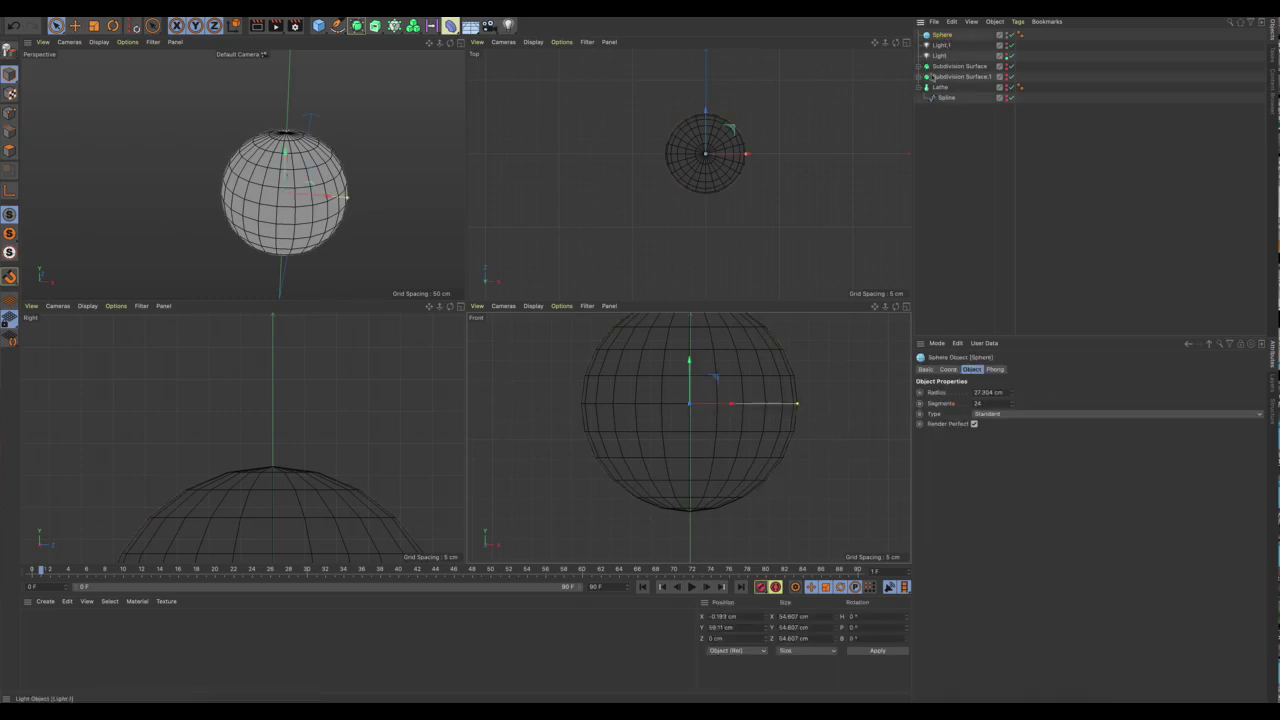
pyautogui.click(9, 48)
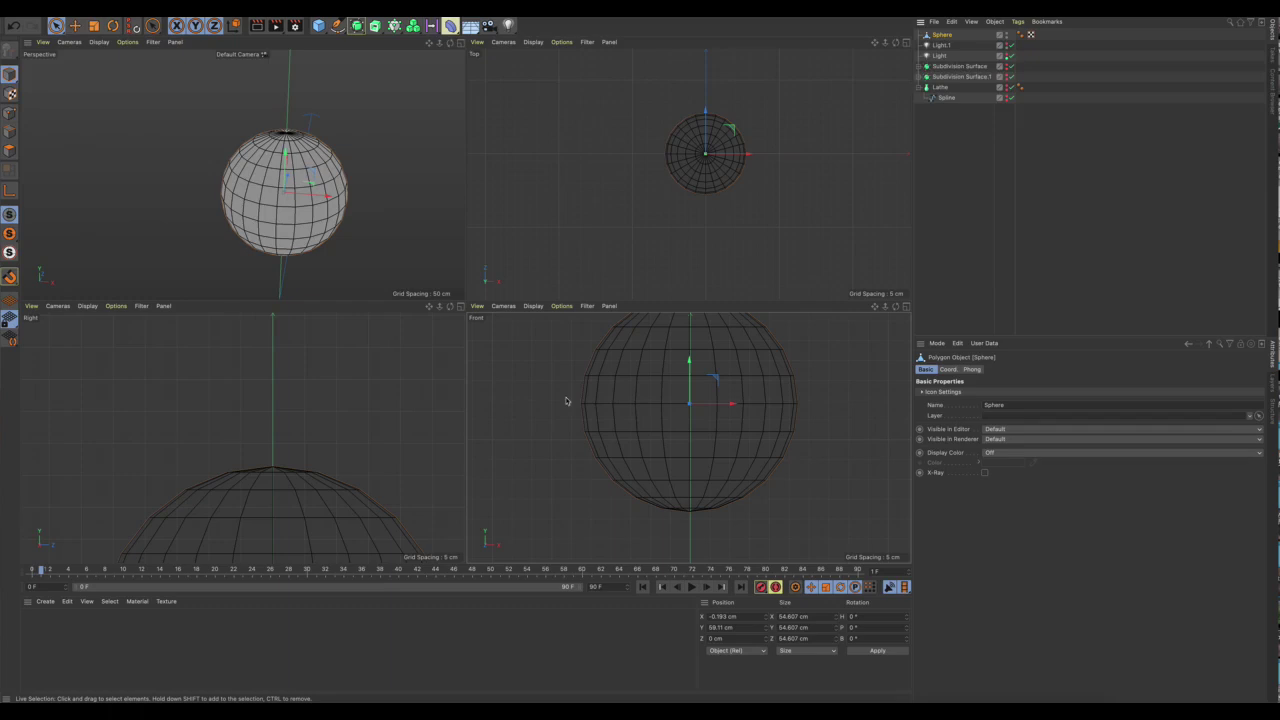
# Add two horizontal loop cuts around the sphere, roughly midway in the polygon rows directly above and below its equator.
pyautogui.press('k')
pyautogui.press('l')
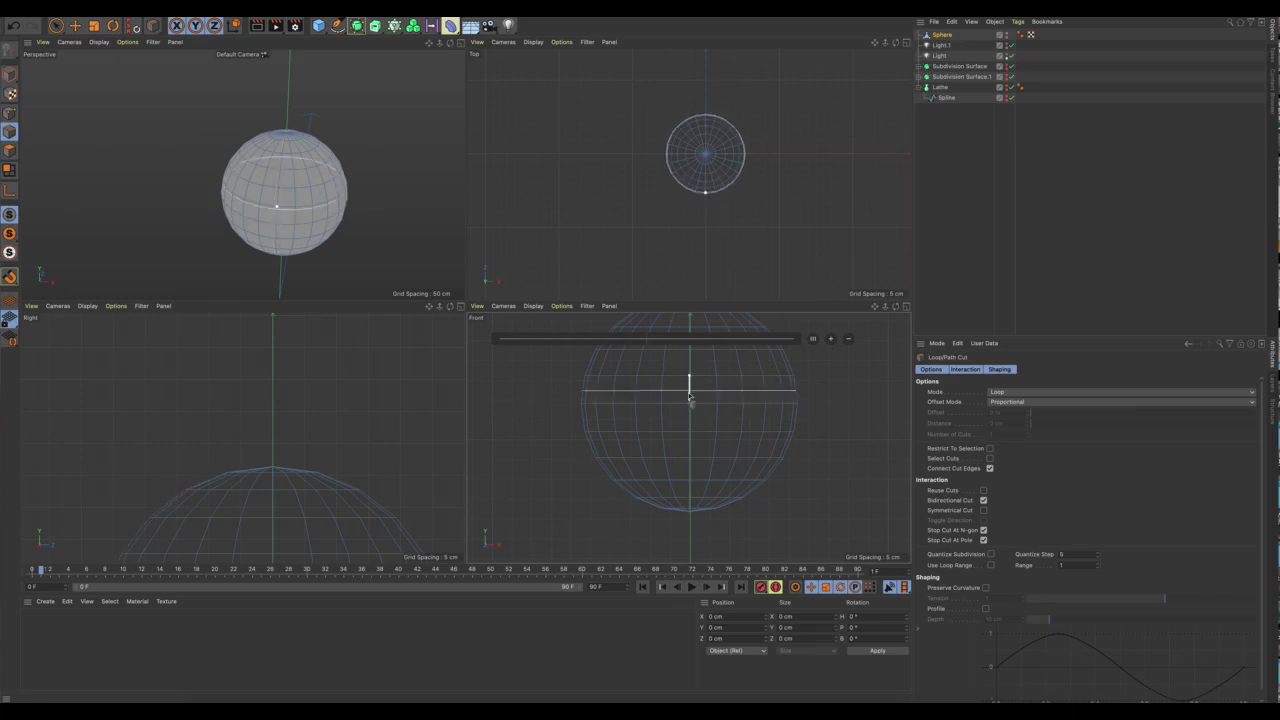
pyautogui.click(689, 395)
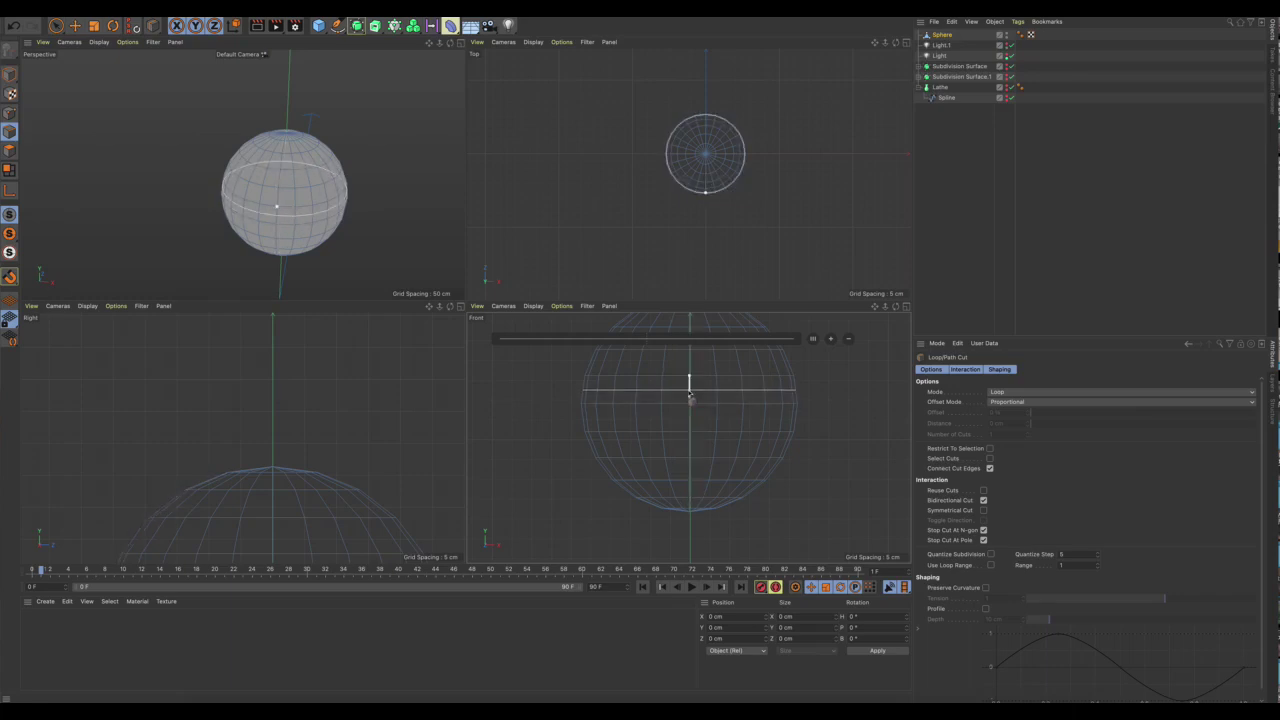
pyautogui.moveTo(689, 395); pyautogui.dragTo(689, 429)
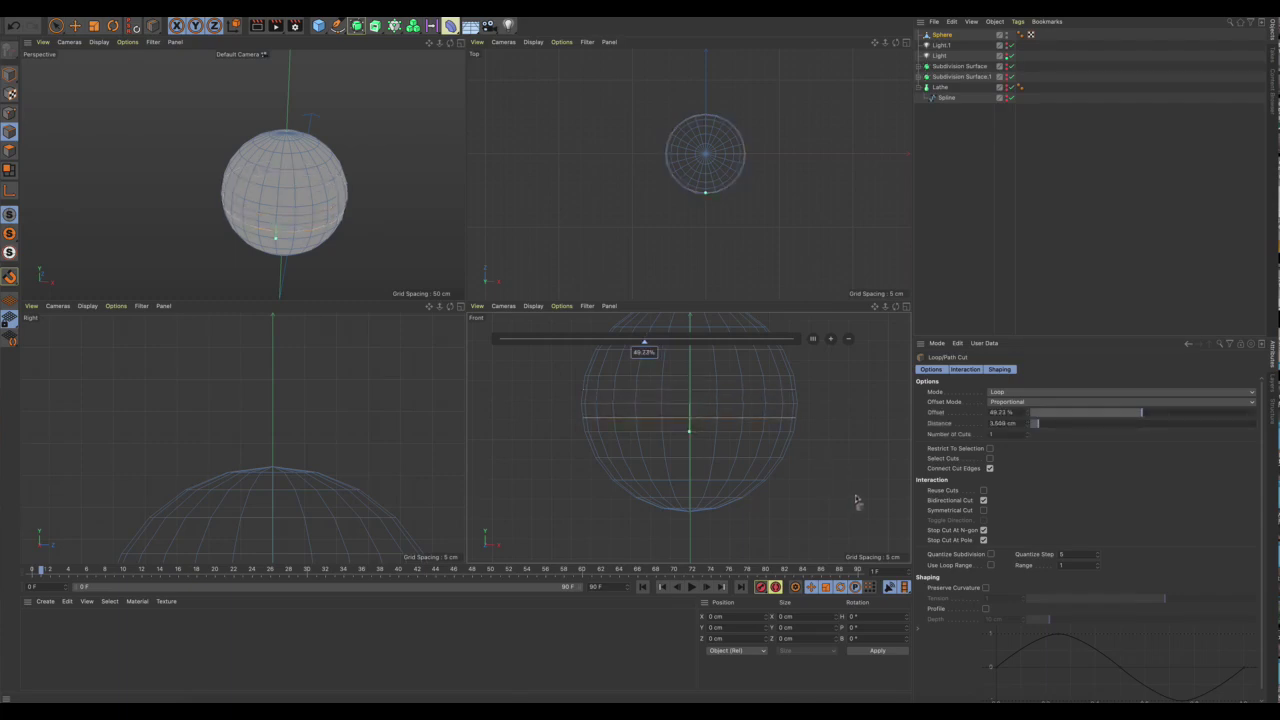
pyautogui.press('space')
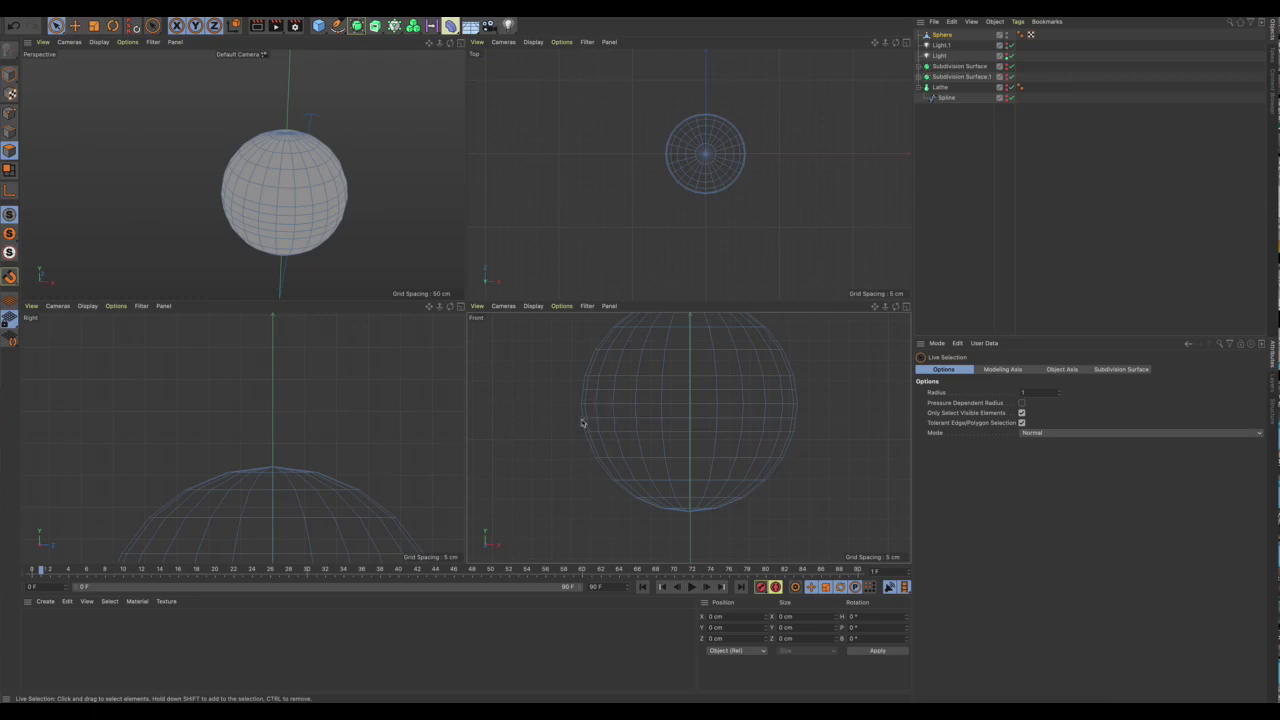
# Select the front half of the two narrow polygon rows at the sphere's equator and extrude them inward by about 14.35 cm.
pyautogui.hotkey('ctrl', 'z')
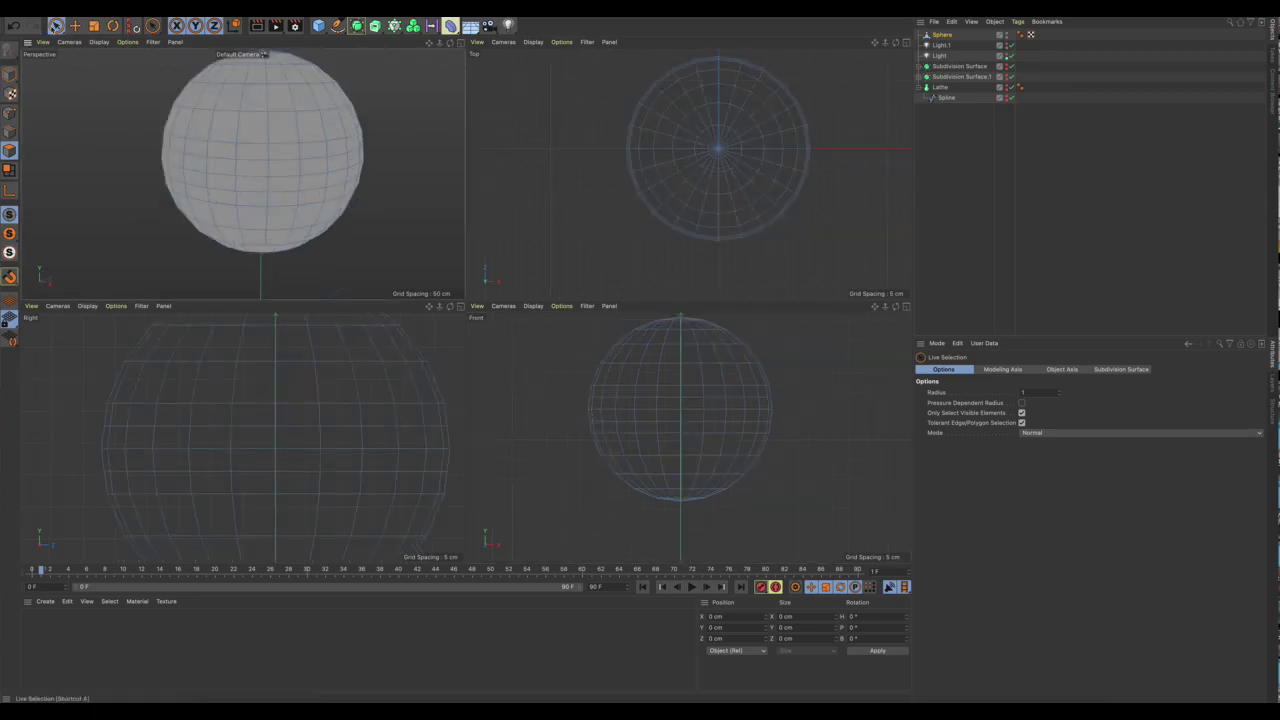
pyautogui.click(9, 151)
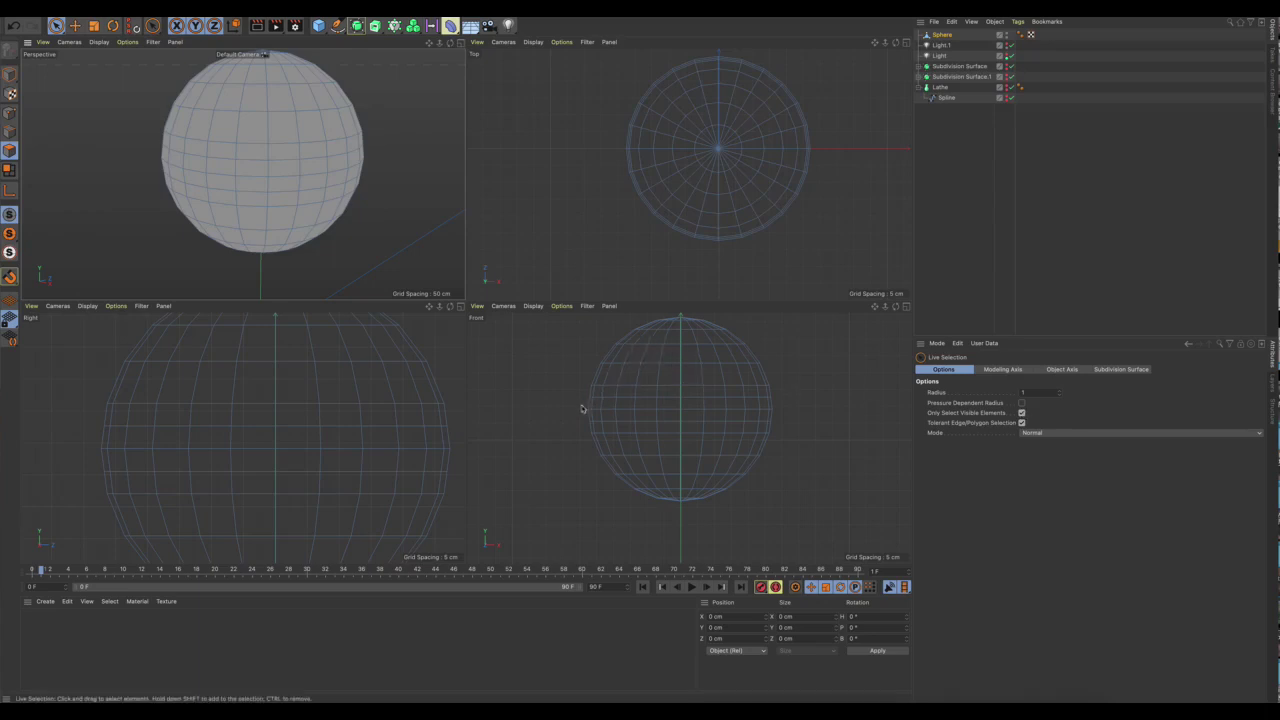
pyautogui.moveTo(582, 408)
pyautogui.mouseDown()
pyautogui.moveTo(771, 409)
pyautogui.moveTo(586, 416)
pyautogui.mouseUp()
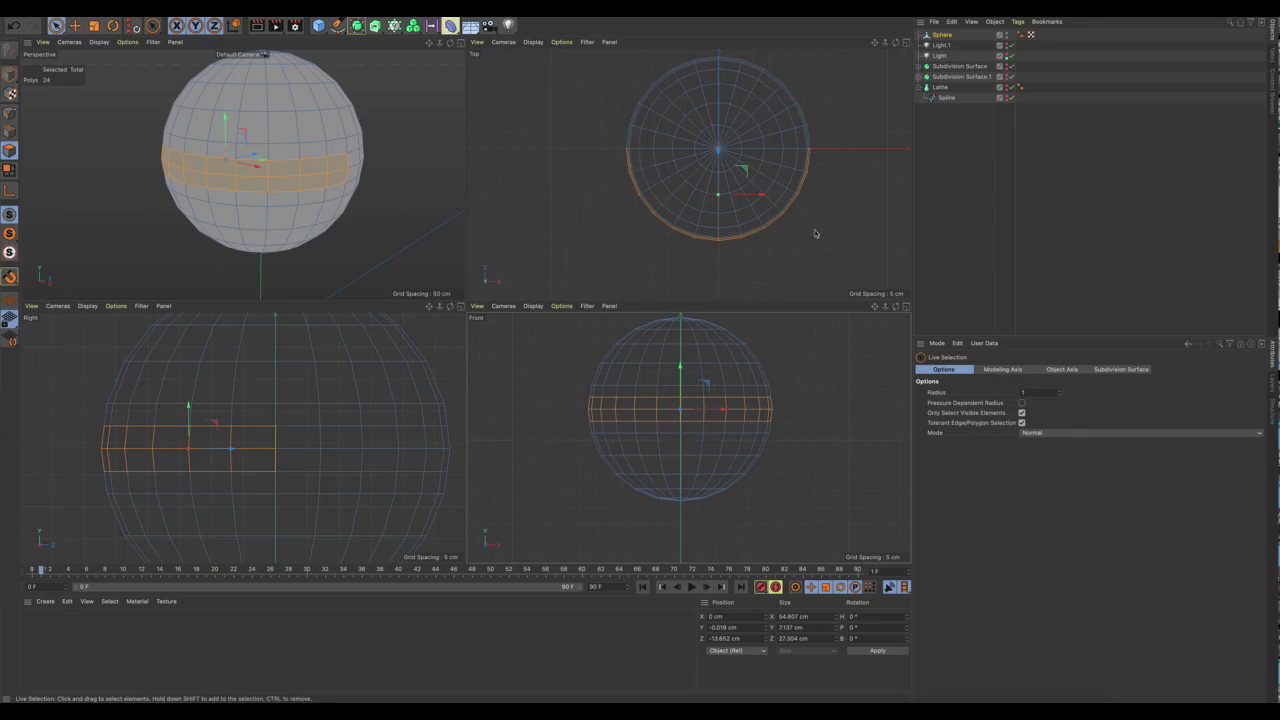
pyautogui.moveTo(334, 161)
pyautogui.keyDown('alt'); pyautogui.mouseDown()
pyautogui.moveTo(299, 155)
pyautogui.moveTo(340, 177)
pyautogui.moveTo(320, 177)
pyautogui.mouseUp(); pyautogui.keyUp('alt')
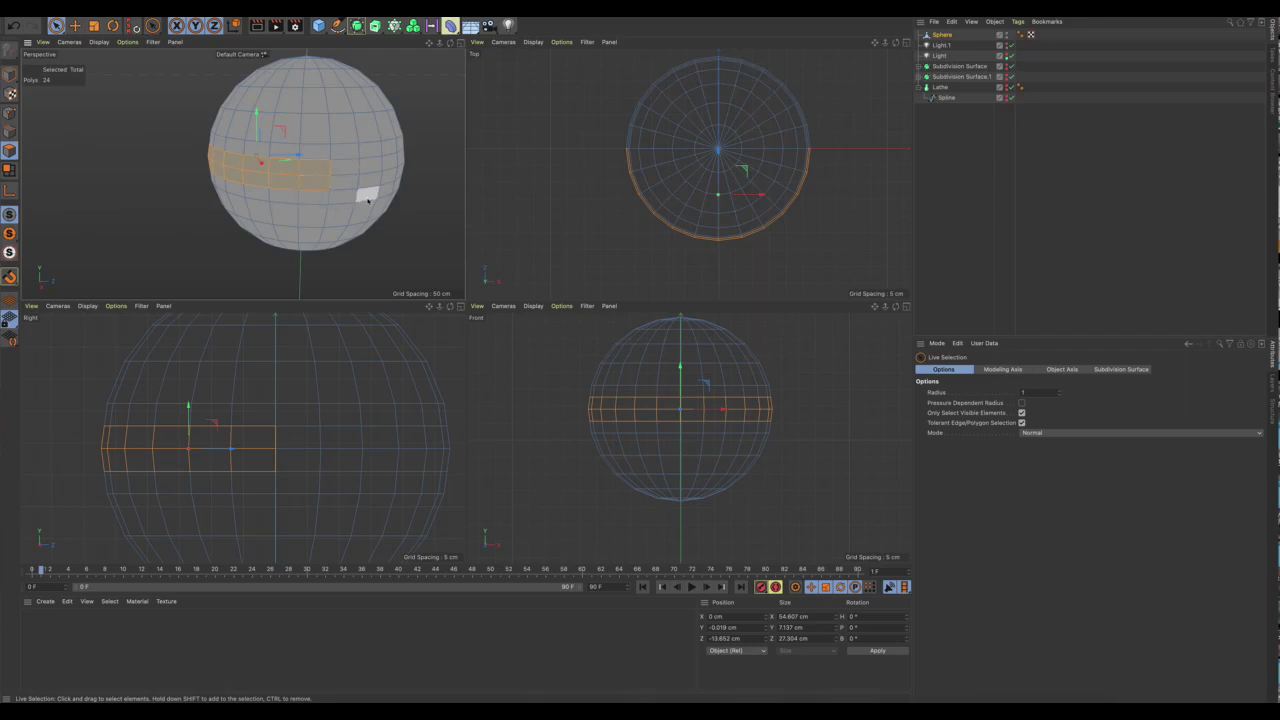
pyautogui.keyDown('alt'); pyautogui.moveTo(367, 200); pyautogui.dragTo(262, 200); pyautogui.keyUp('alt')
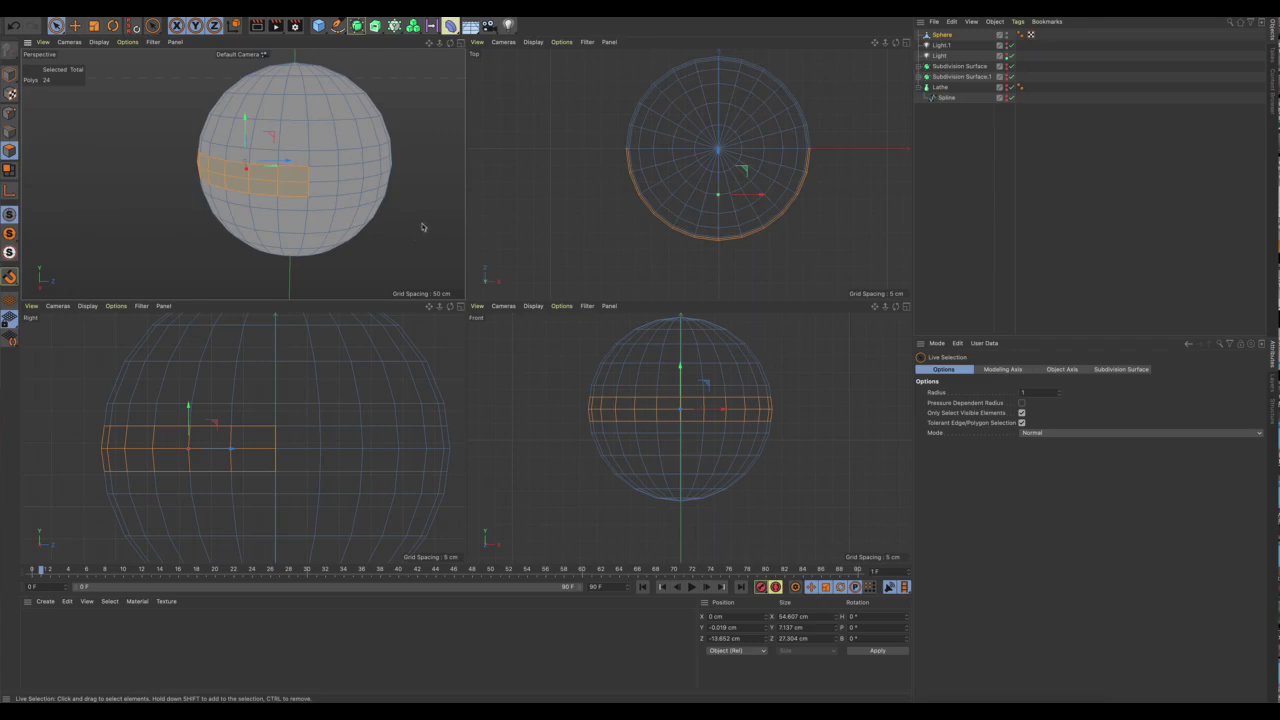
pyautogui.press('d')
pyautogui.moveTo(422, 227); pyautogui.dragTo(318, 227)
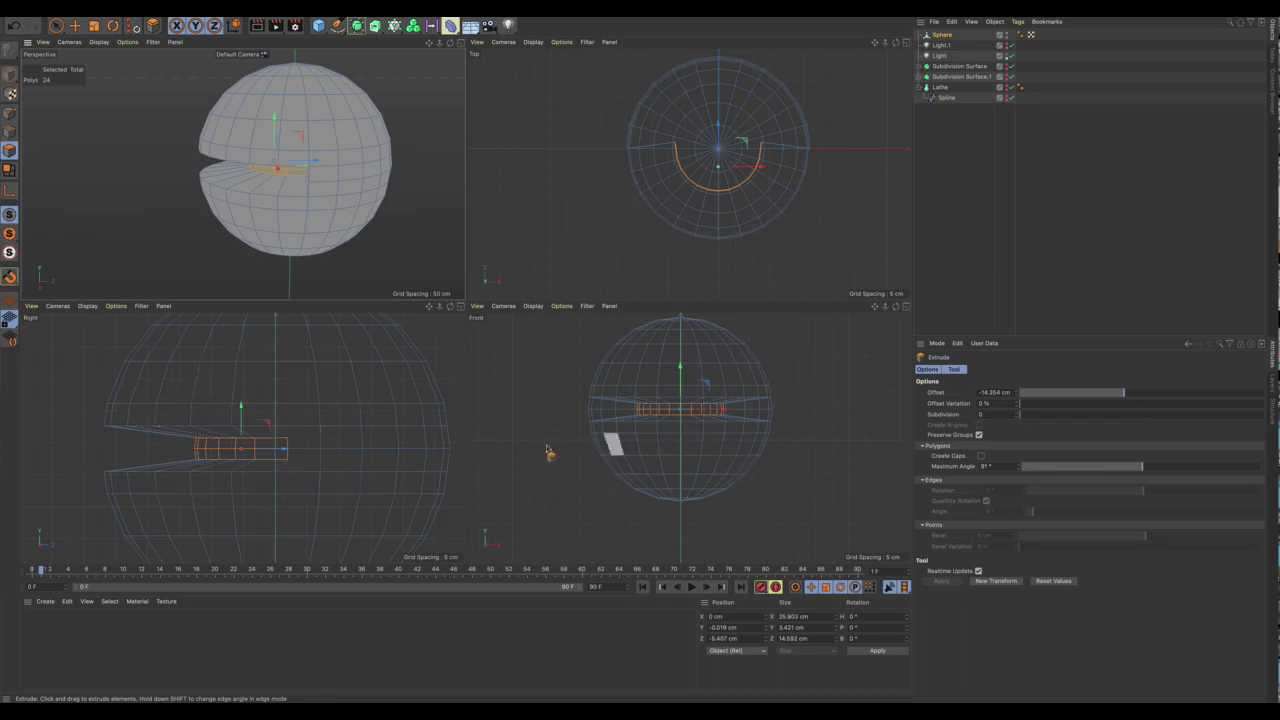
# Scale the slot's inner polygons almost flat along Z and stretch them to about 7.18 cm high in Y.
pyautogui.scroll(-2, 240, 447)
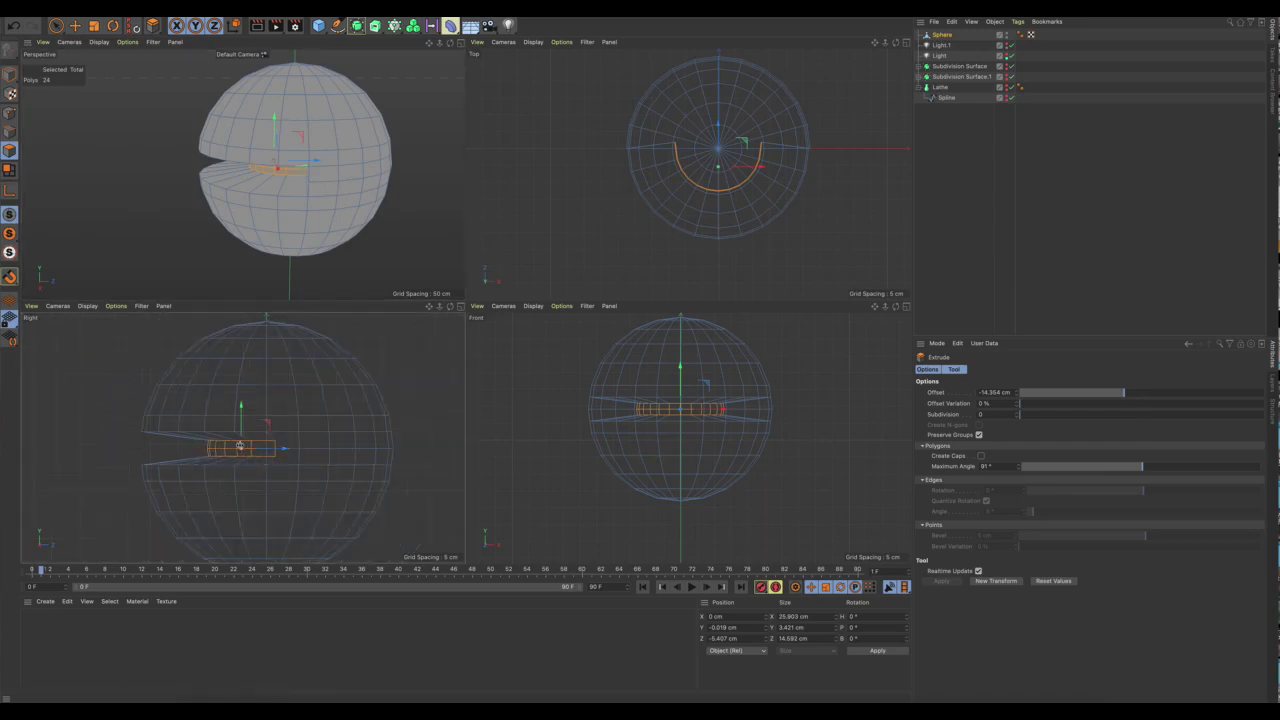
pyautogui.keyDown('alt'); pyautogui.moveTo(276, 272); pyautogui.dragTo(251, 217); pyautogui.keyUp('alt')
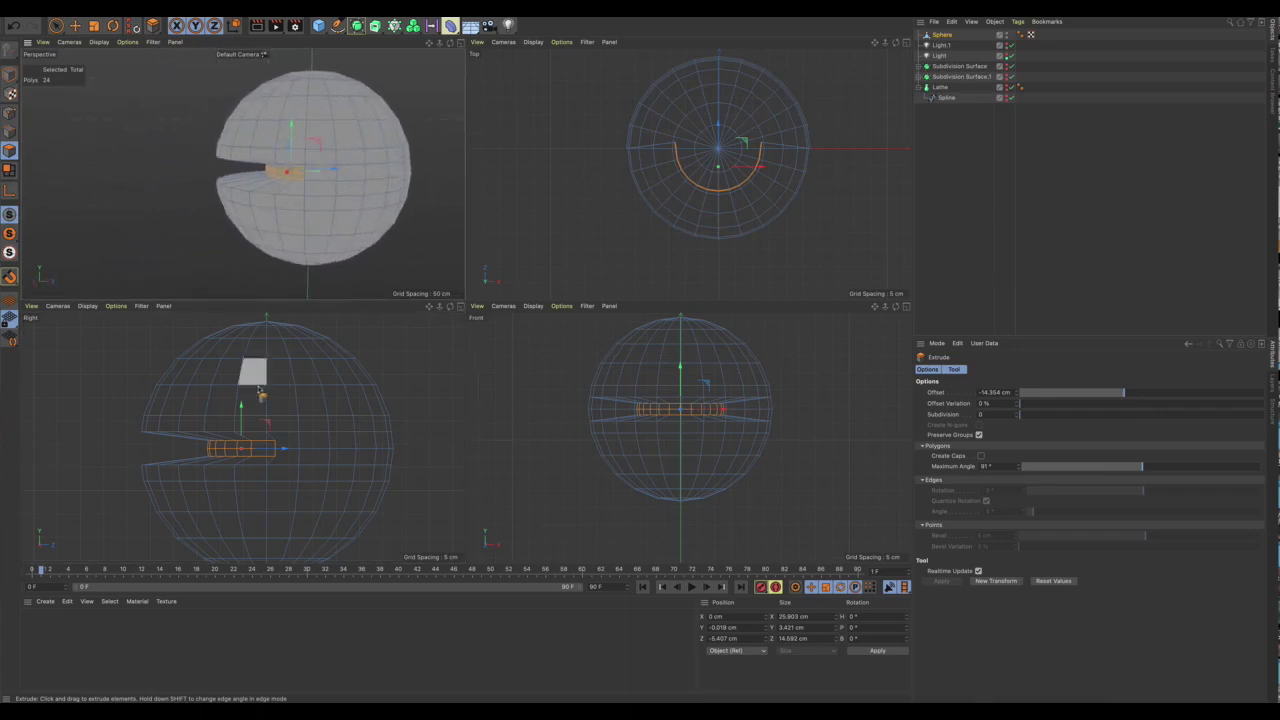
pyautogui.keyDown('alt'); pyautogui.moveTo(251, 466); pyautogui.dragTo(245, 475, button='right'); pyautogui.keyUp('alt')
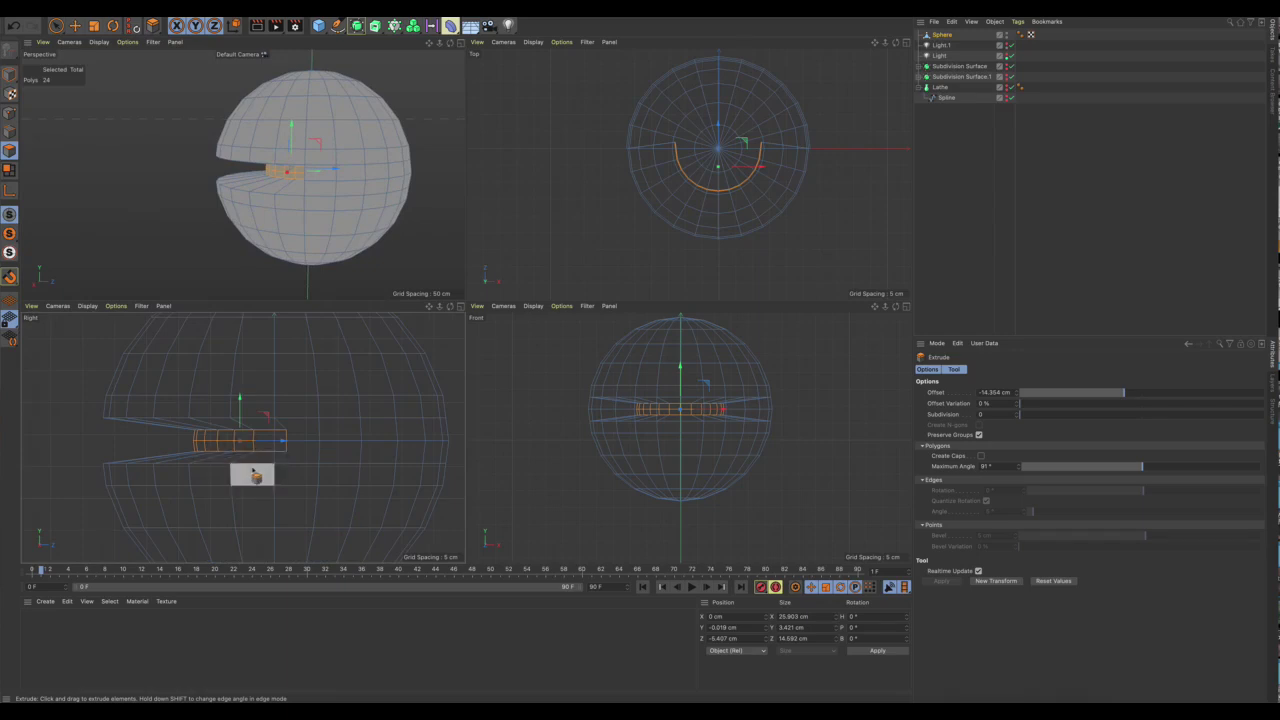
pyautogui.press('t')
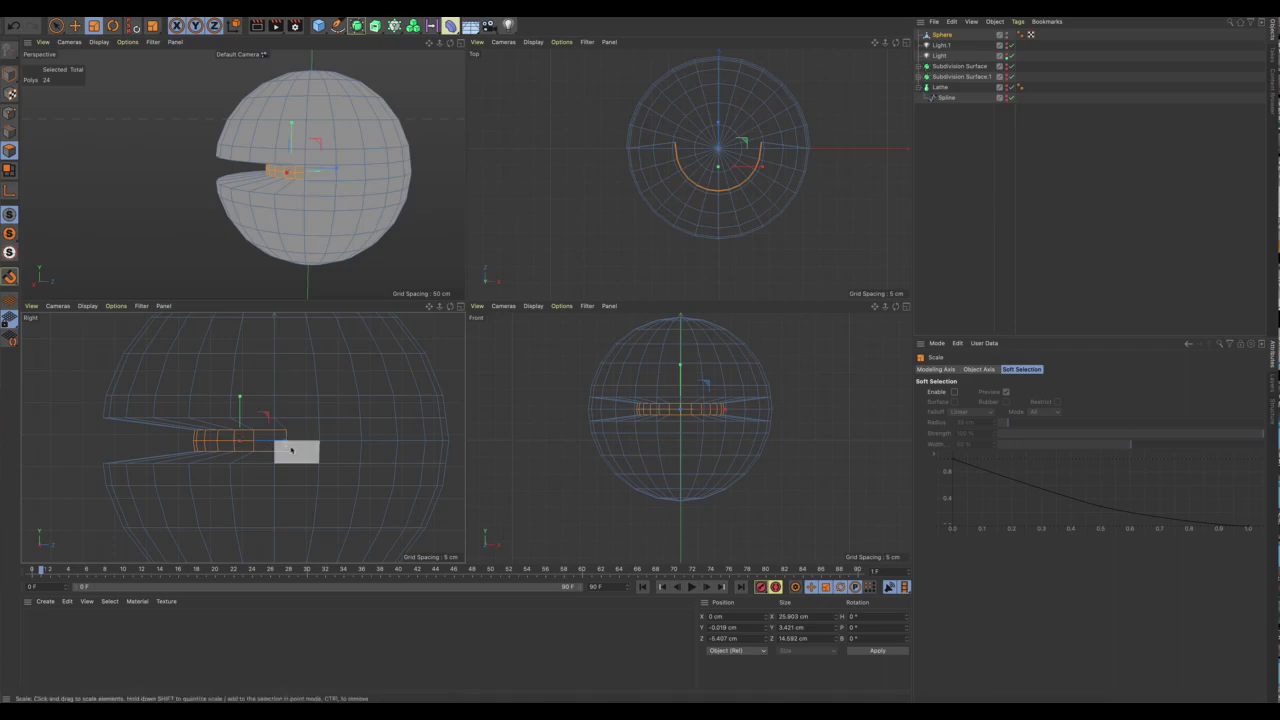
pyautogui.moveTo(285, 443); pyautogui.dragTo(240, 449)
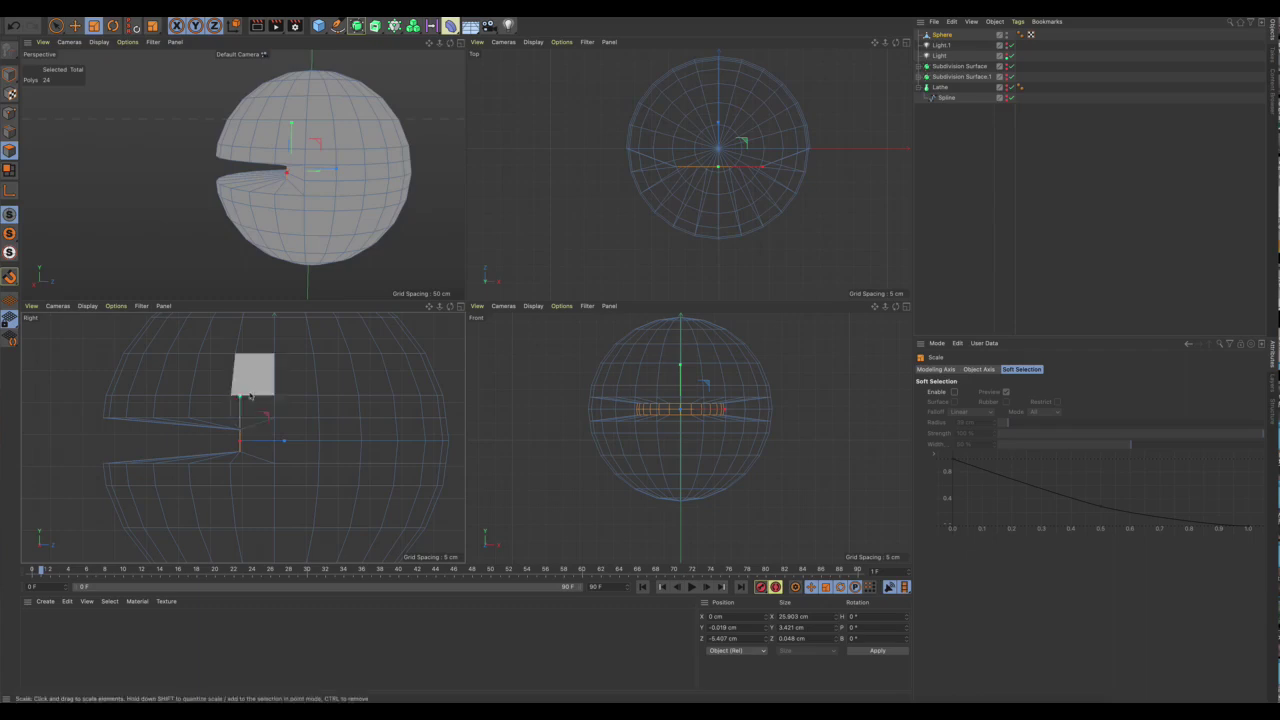
pyautogui.moveTo(239, 399); pyautogui.dragTo(253, 349)
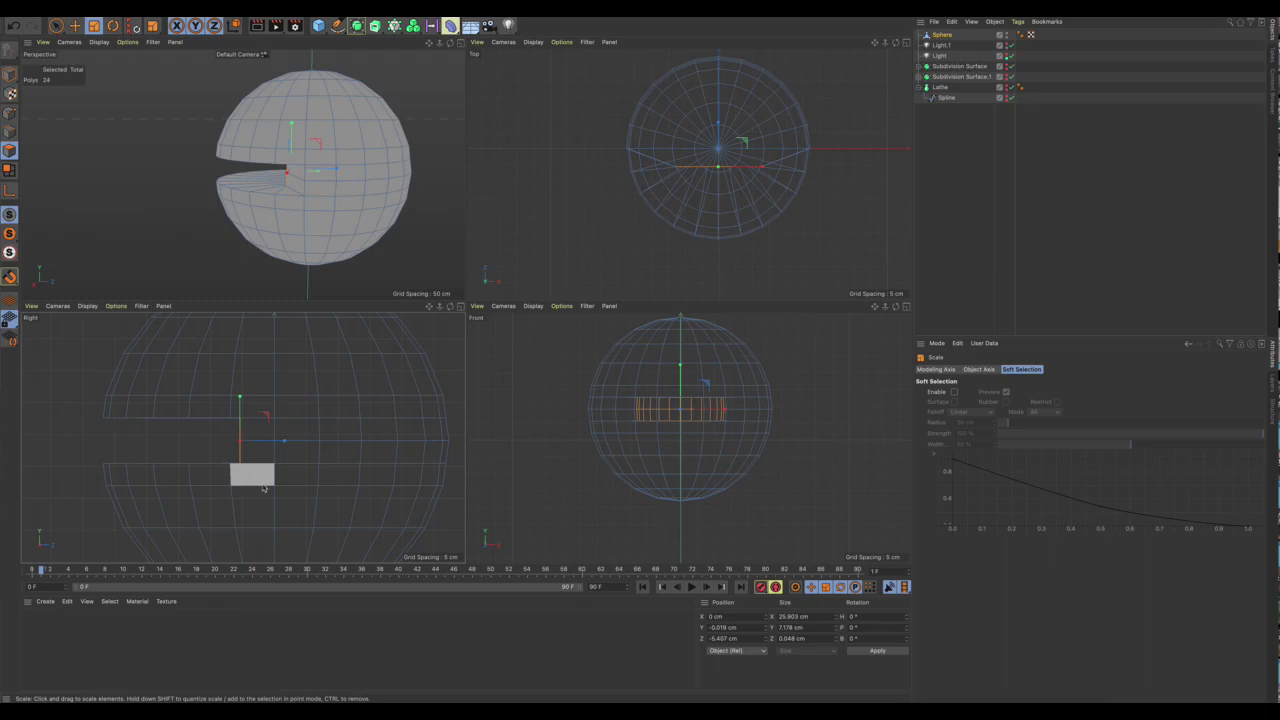
# Move the slot's flat back wall to about Z 0 cm and widen it to about 52.8 cm in X.
pyautogui.press('e')
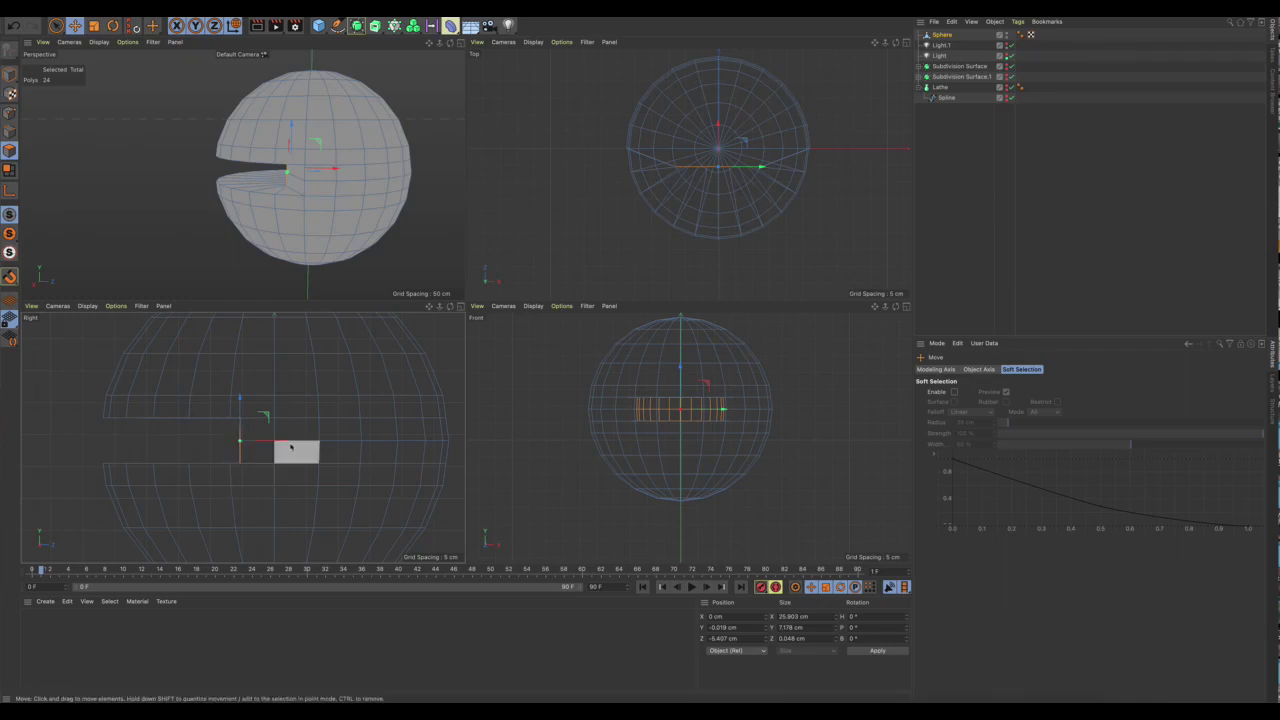
pyautogui.moveTo(283, 443); pyautogui.dragTo(314, 448)
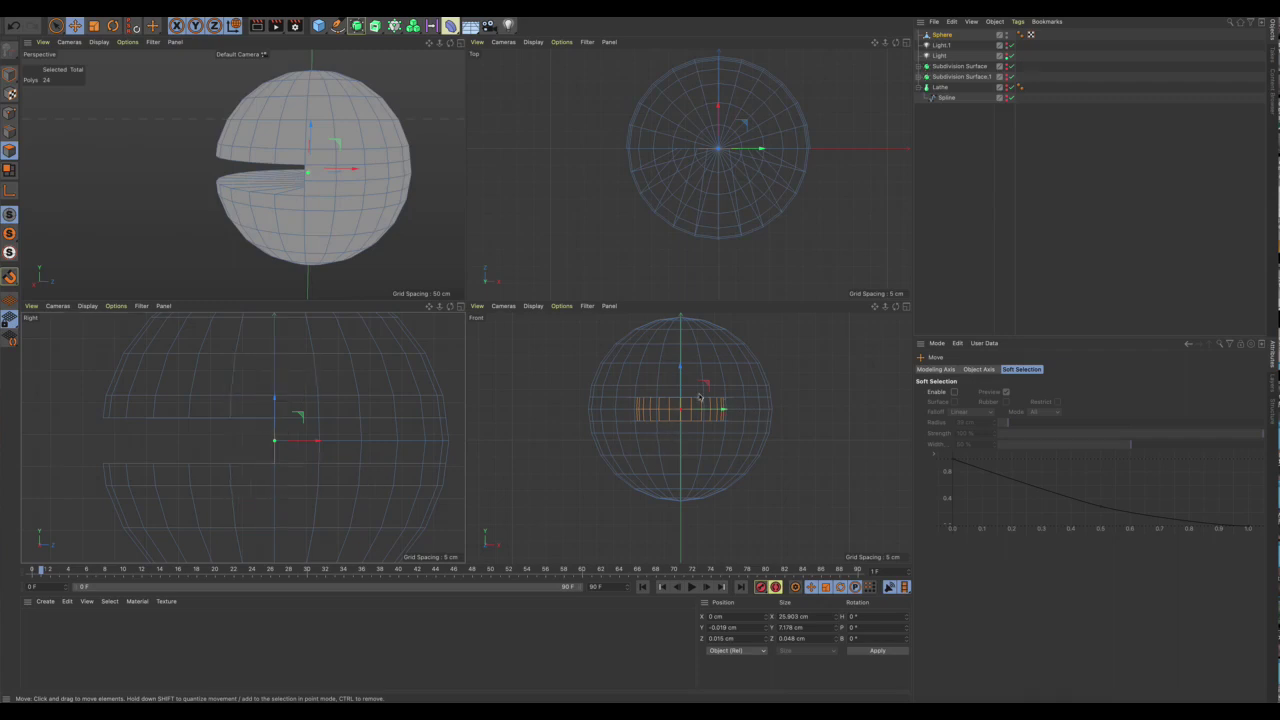
pyautogui.scroll(3, 700, 398)
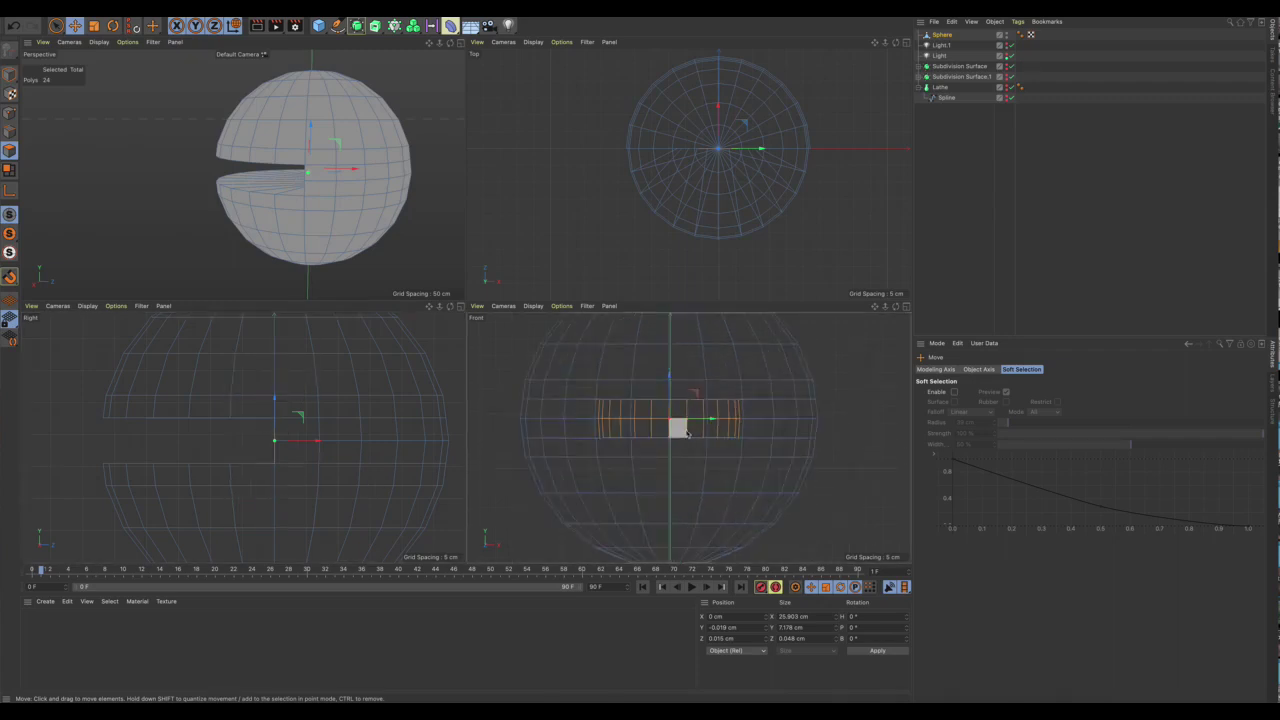
pyautogui.keyDown('alt'); pyautogui.moveTo(285, 224); pyautogui.dragTo(410, 214); pyautogui.keyUp('alt')
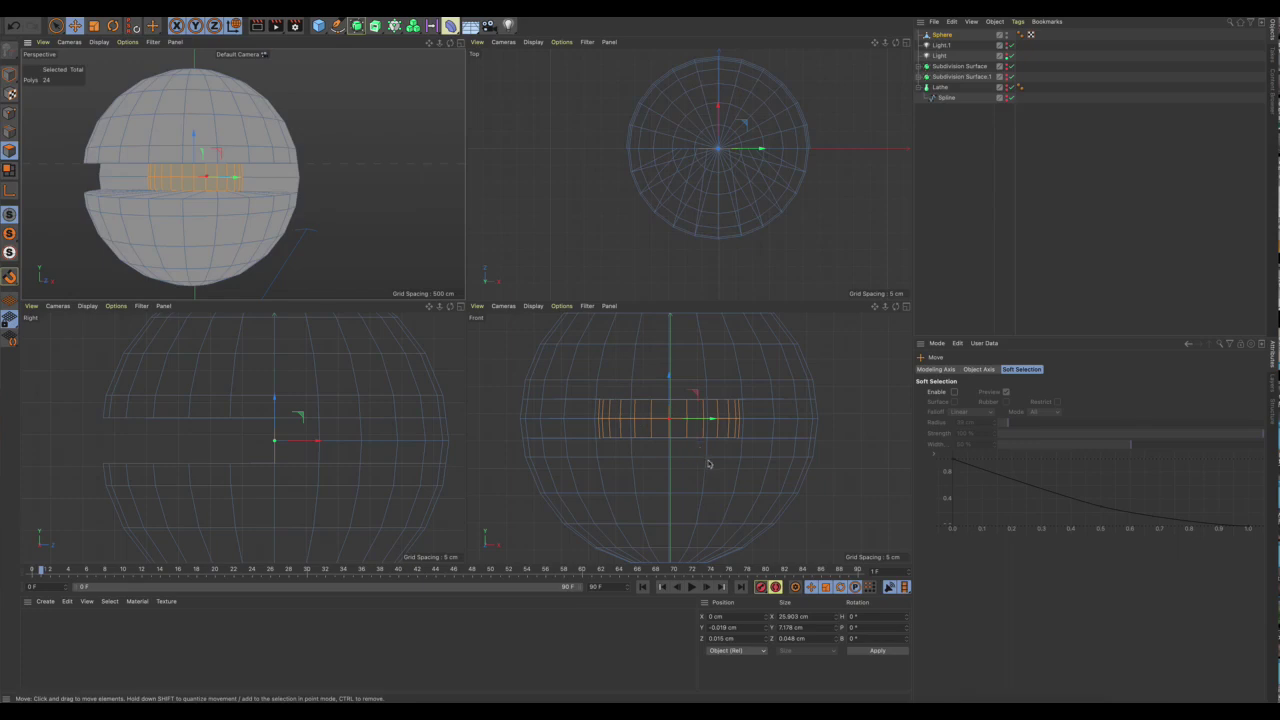
pyautogui.press('t')
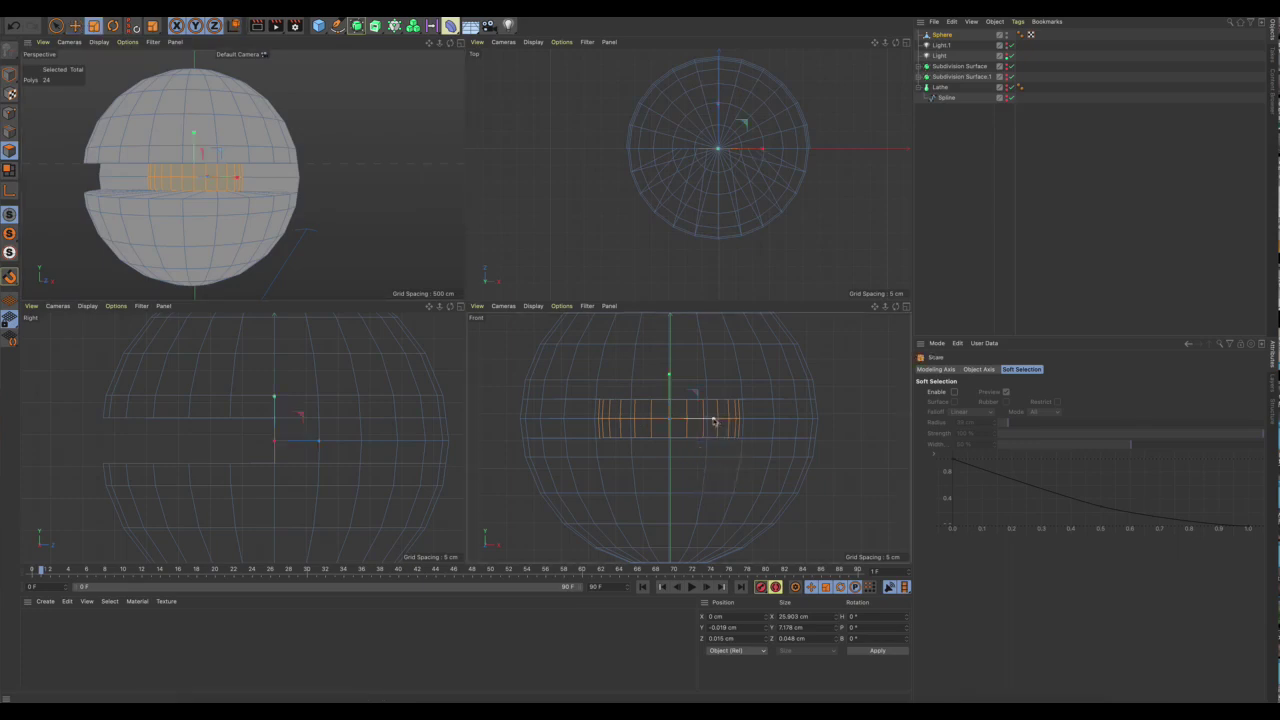
pyautogui.moveTo(713, 420); pyautogui.dragTo(760, 440)
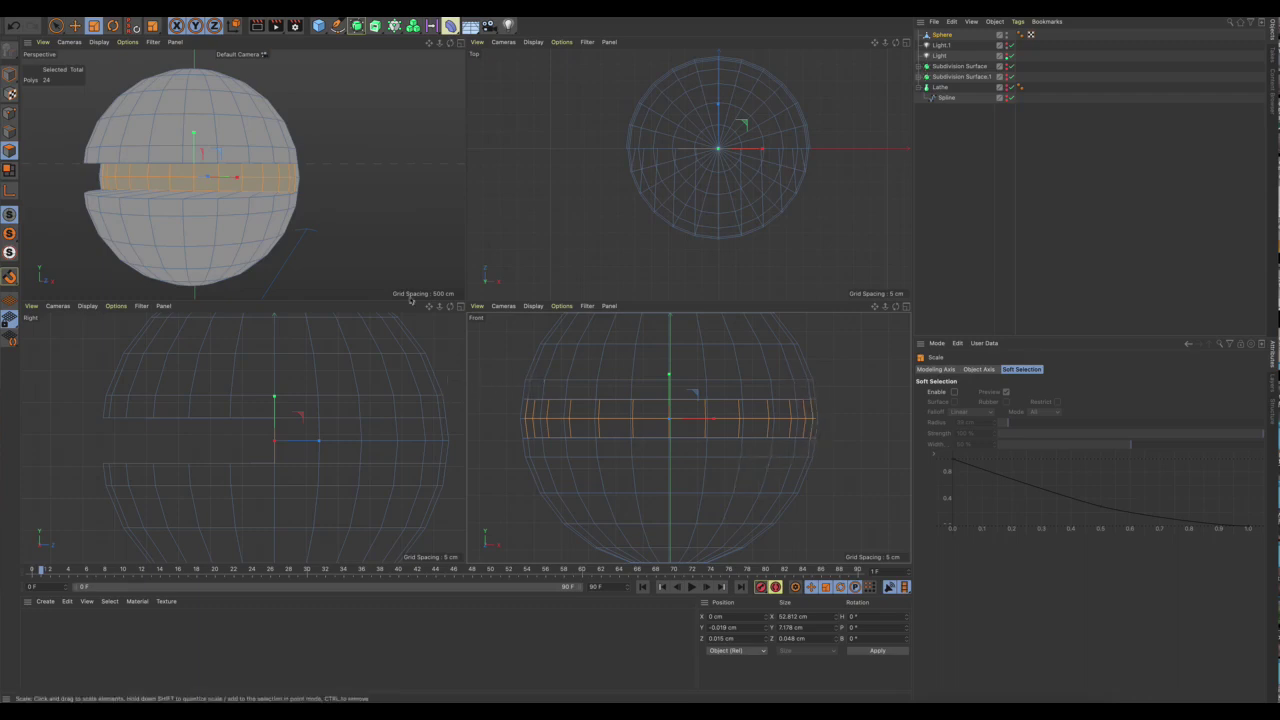
# Deselect the slot's back wall and examine the slot from several angles in the enlarged Perspective view, without component selection.
pyautogui.press('9')
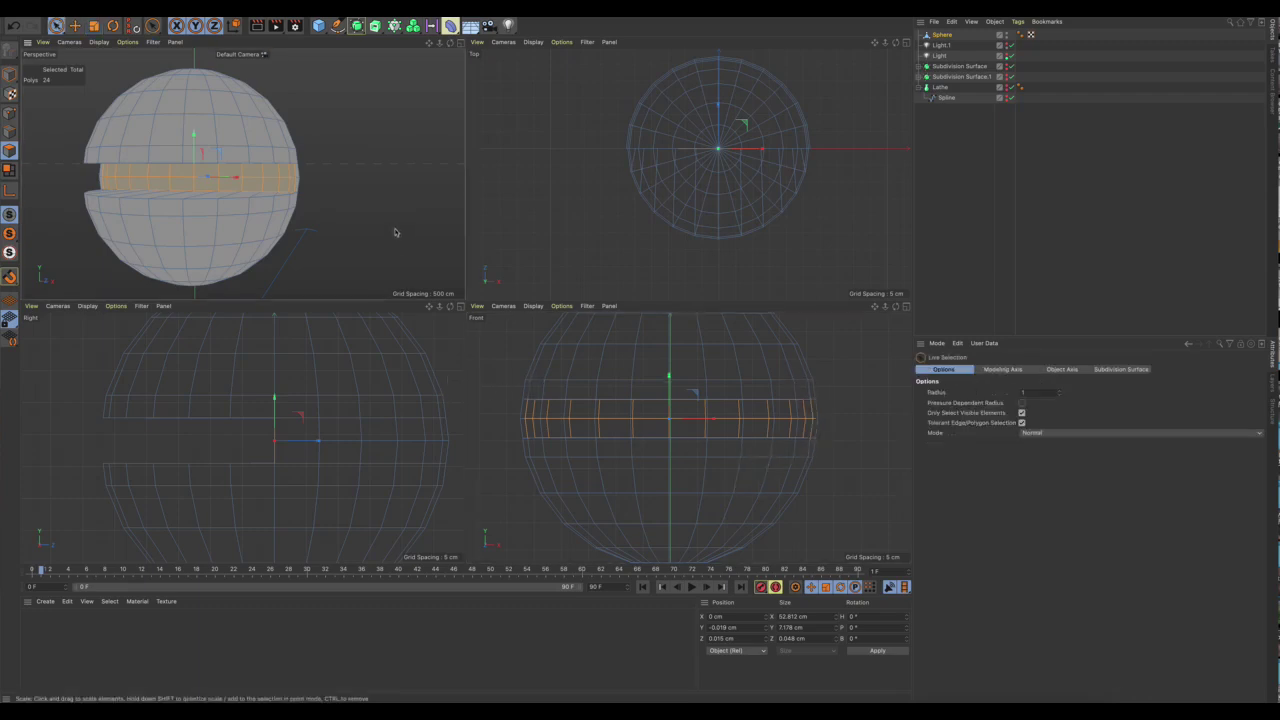
pyautogui.click(395, 232)
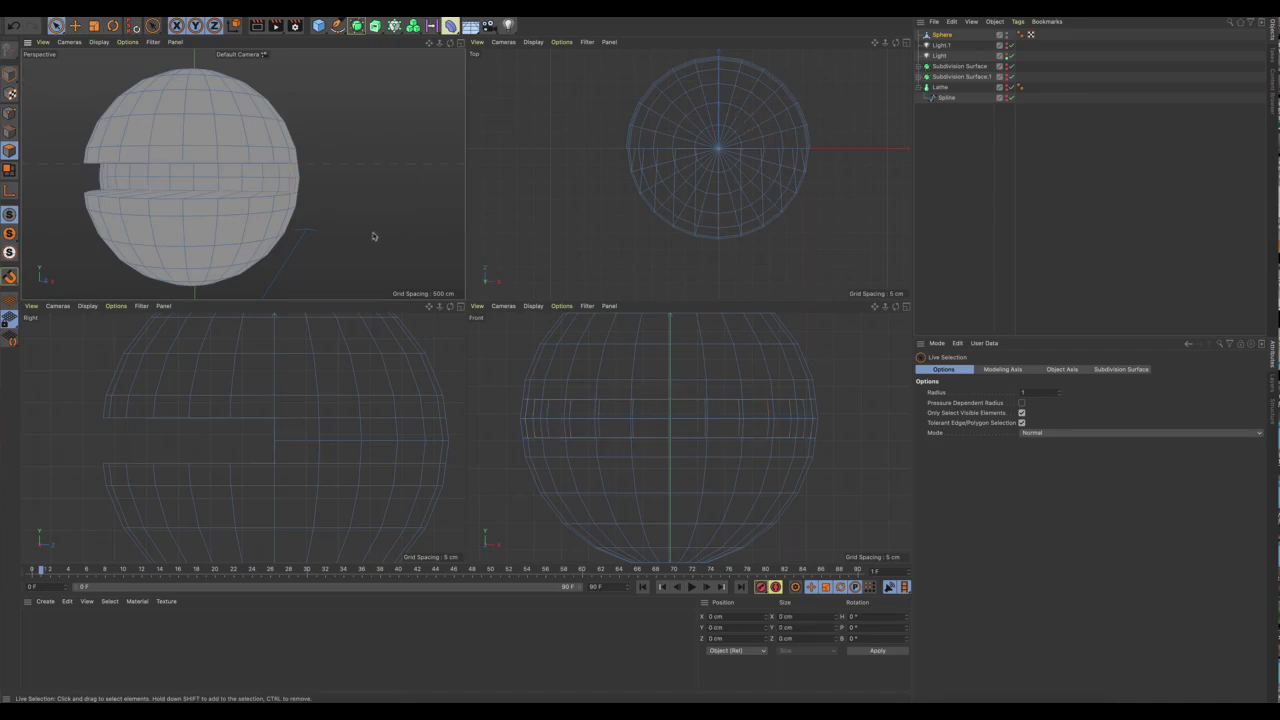
pyautogui.middleClick(428, 143)
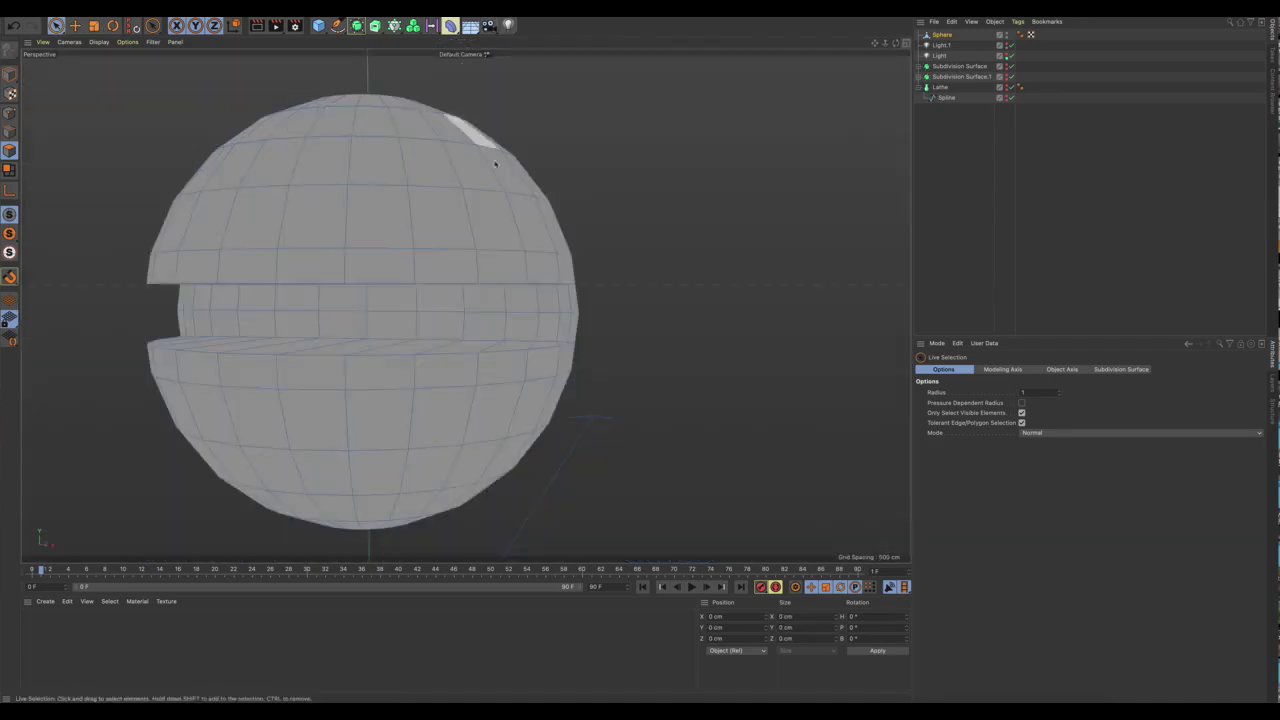
pyautogui.keyDown('alt'); pyautogui.moveTo(547, 377); pyautogui.dragTo(506, 377); pyautogui.keyUp('alt')
pyautogui.keyDown('alt'); pyautogui.moveTo(506, 377); pyautogui.dragTo(549, 340, button='middle'); pyautogui.keyUp('alt')
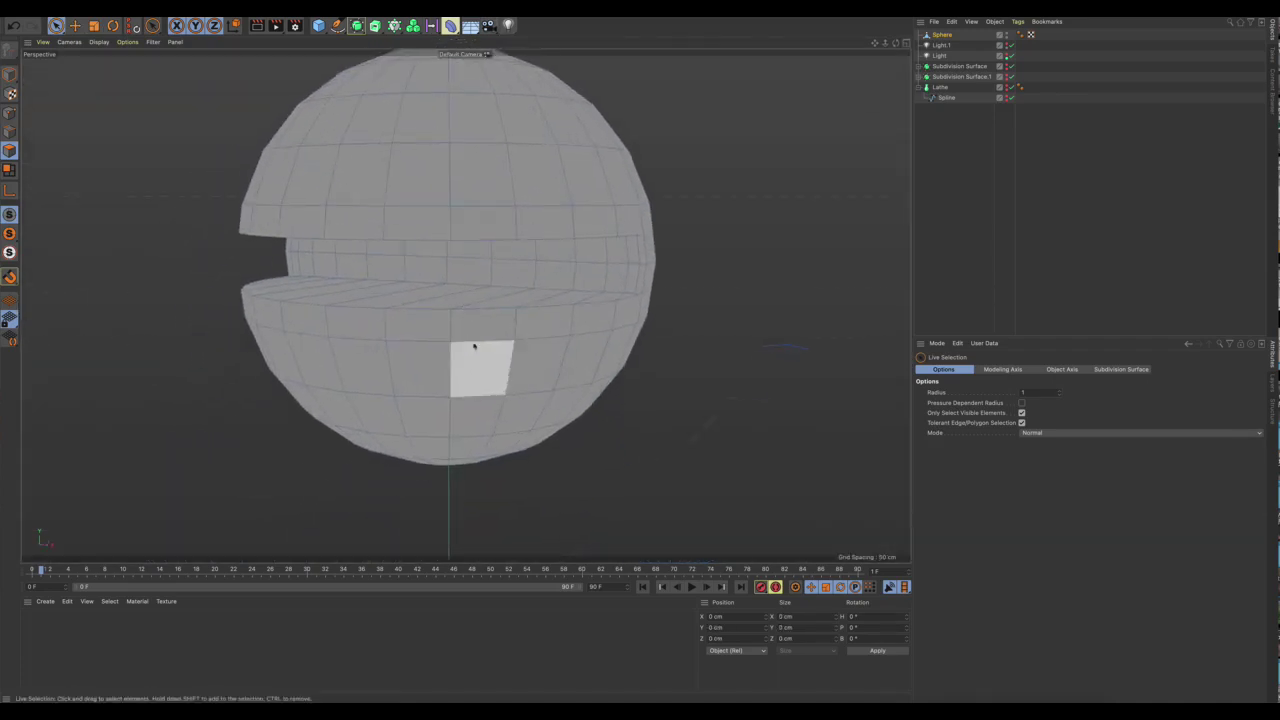
pyautogui.click(9, 74)
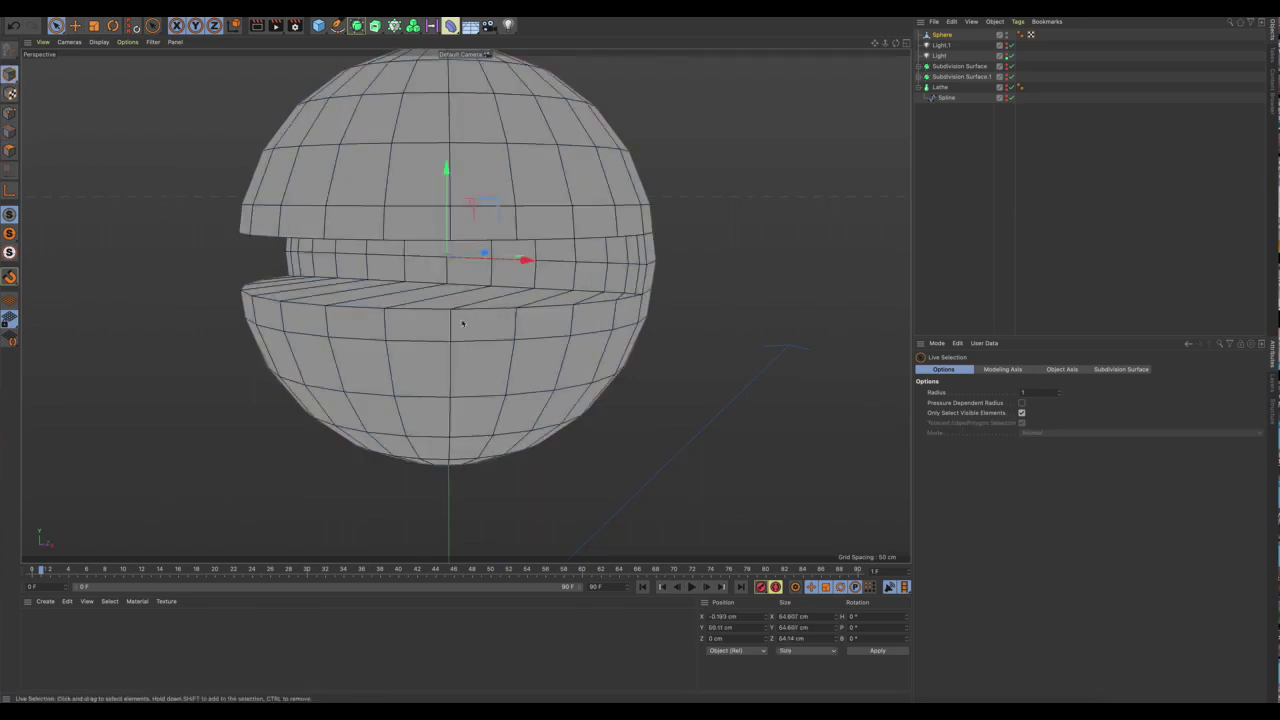
pyautogui.keyDown('alt'); pyautogui.moveTo(440, 300); pyautogui.dragTo(483, 306); pyautogui.keyUp('alt')
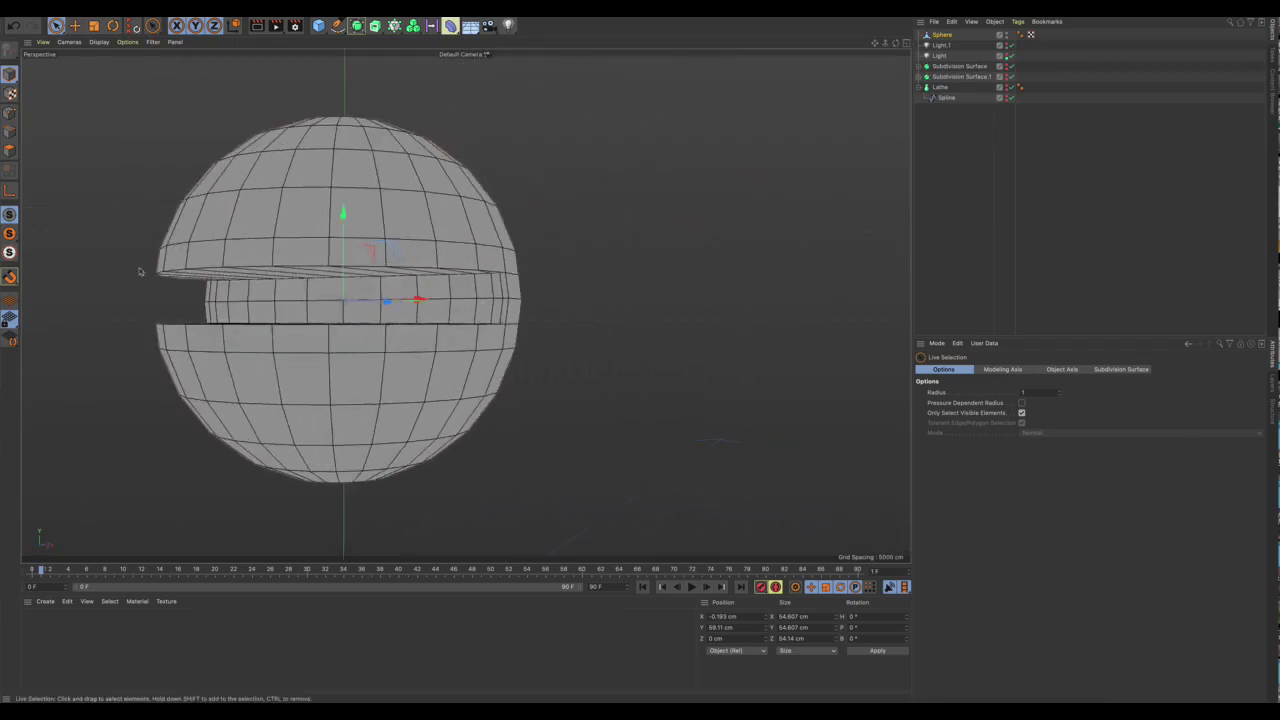
pyautogui.keyDown('alt'); pyautogui.moveTo(376, 380); pyautogui.dragTo(350, 401); pyautogui.keyUp('alt')
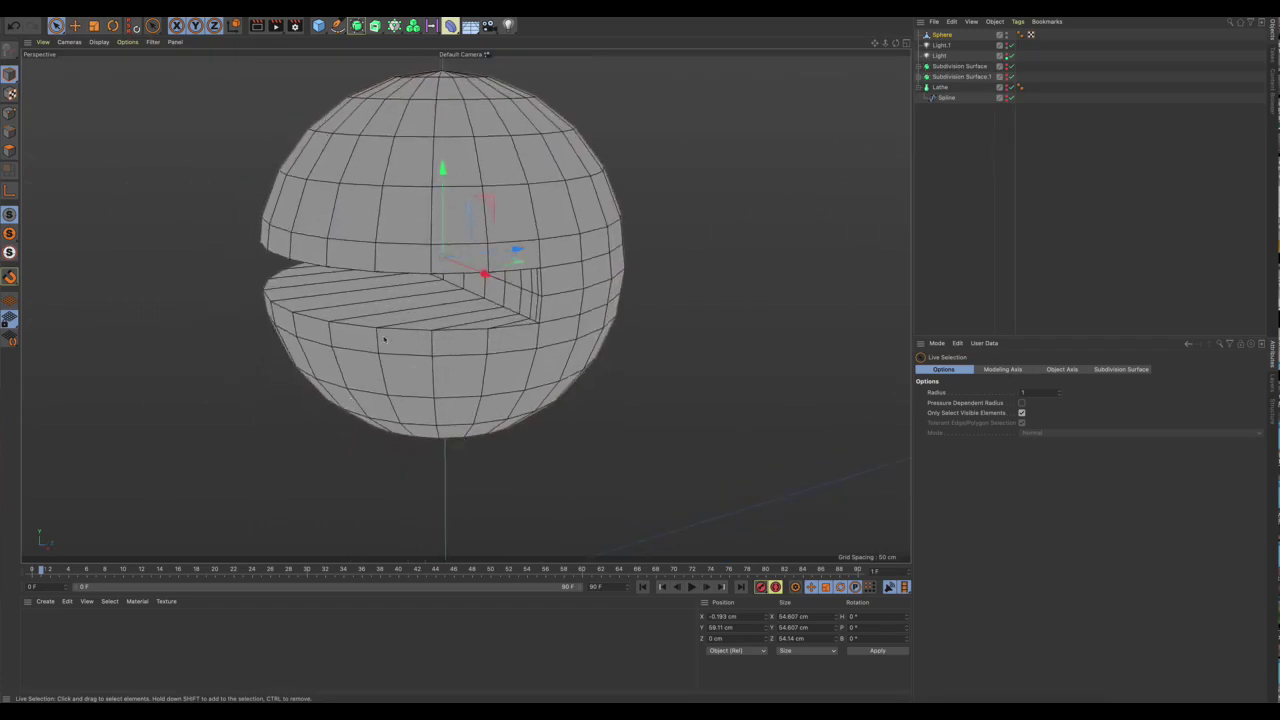
# Loop-select the edges around the slot's opening, bevel them by about 0.65 cm with 2 subdivisions, and preview with the interactive render region.
pyautogui.click(9, 132)
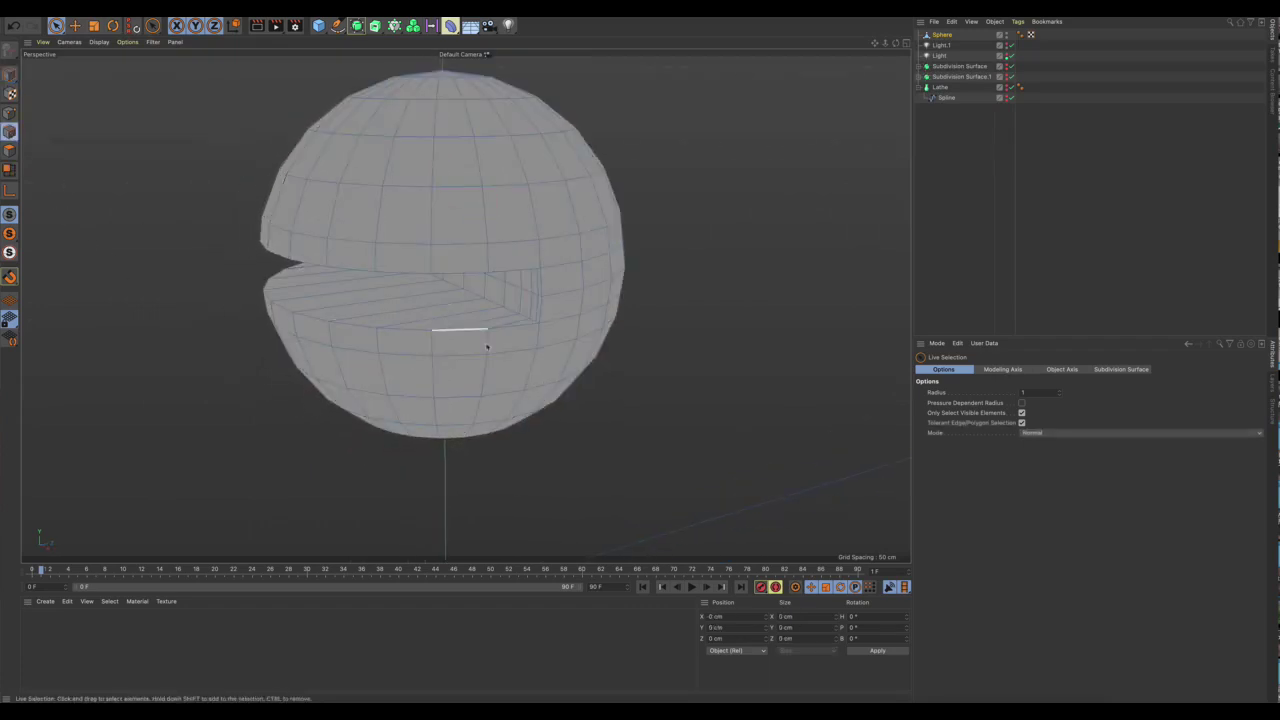
pyautogui.press('u')
pyautogui.press('l')
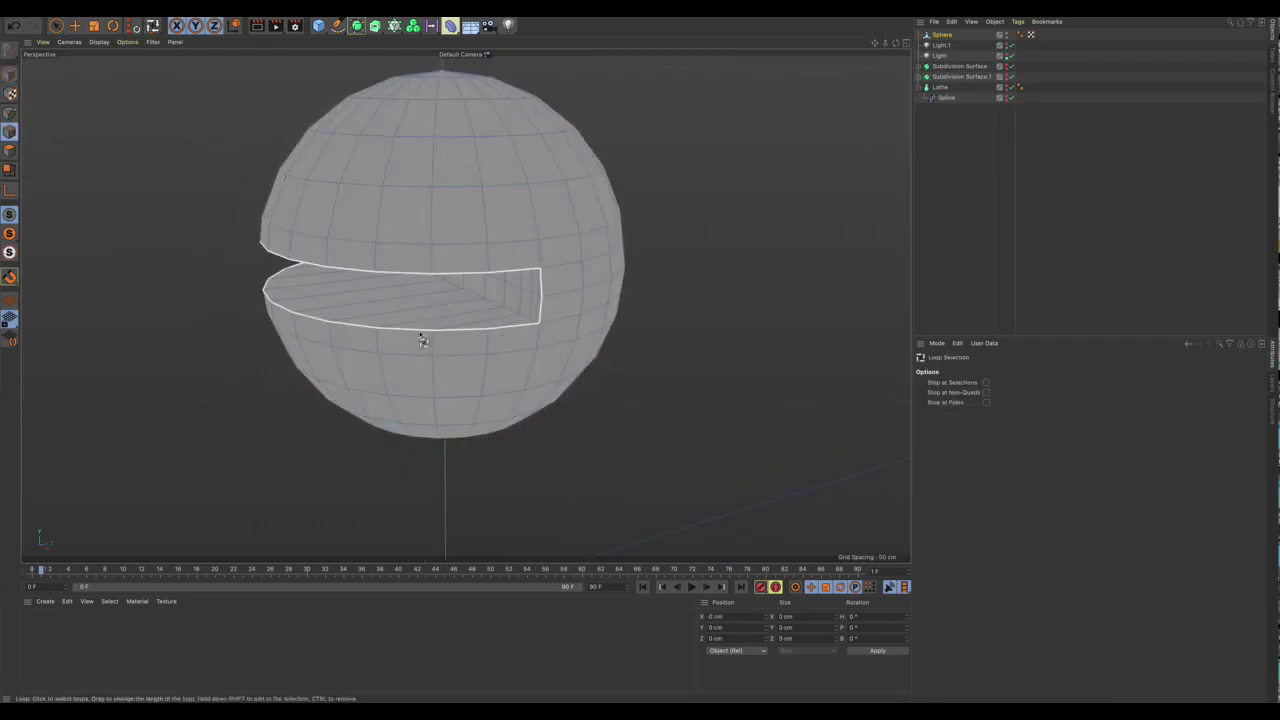
pyautogui.click(422, 340)
pyautogui.press('space')
pyautogui.keyDown('alt'); pyautogui.moveTo(560, 385); pyautogui.dragTo(619, 383); pyautogui.keyUp('alt')
pyautogui.press('m')
pyautogui.press('s')
pyautogui.hotkey('alt', 'r')
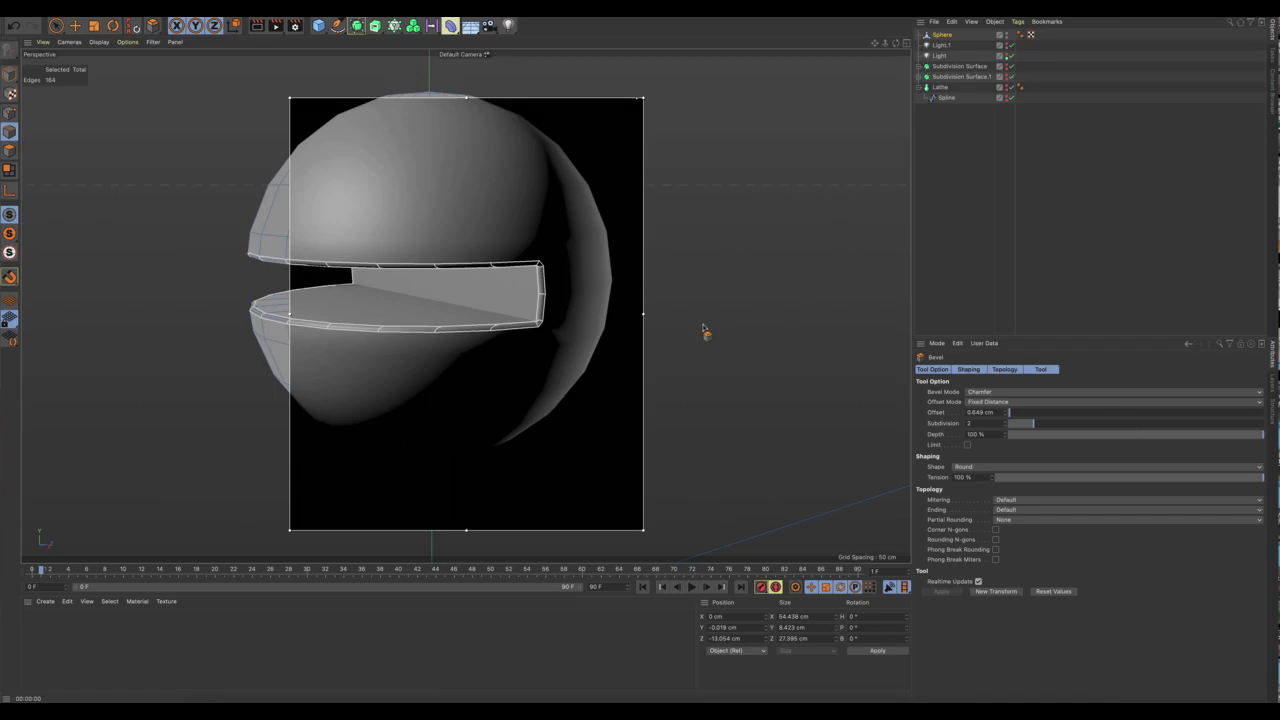
# Close the interactive render region, undo the bevel around the slot's opening and clear the selected edge loop.
pyautogui.hotkey('alt', 'r')
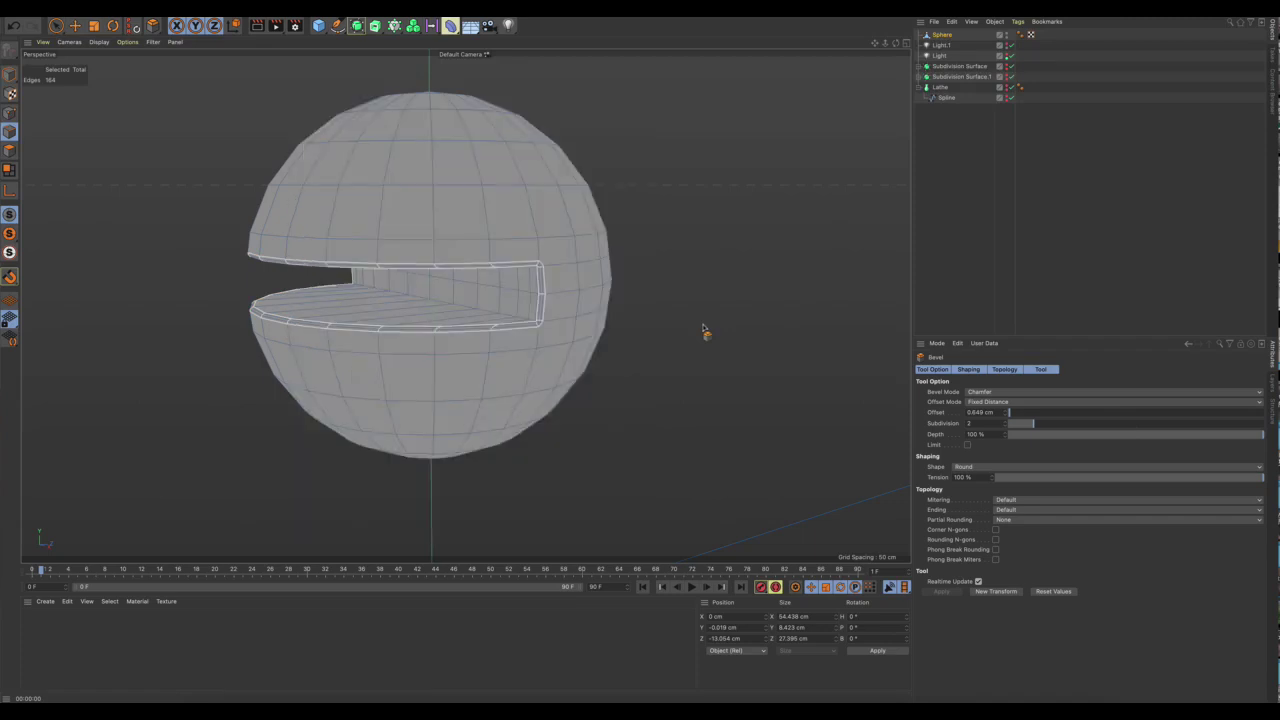
pyautogui.press('super+z')
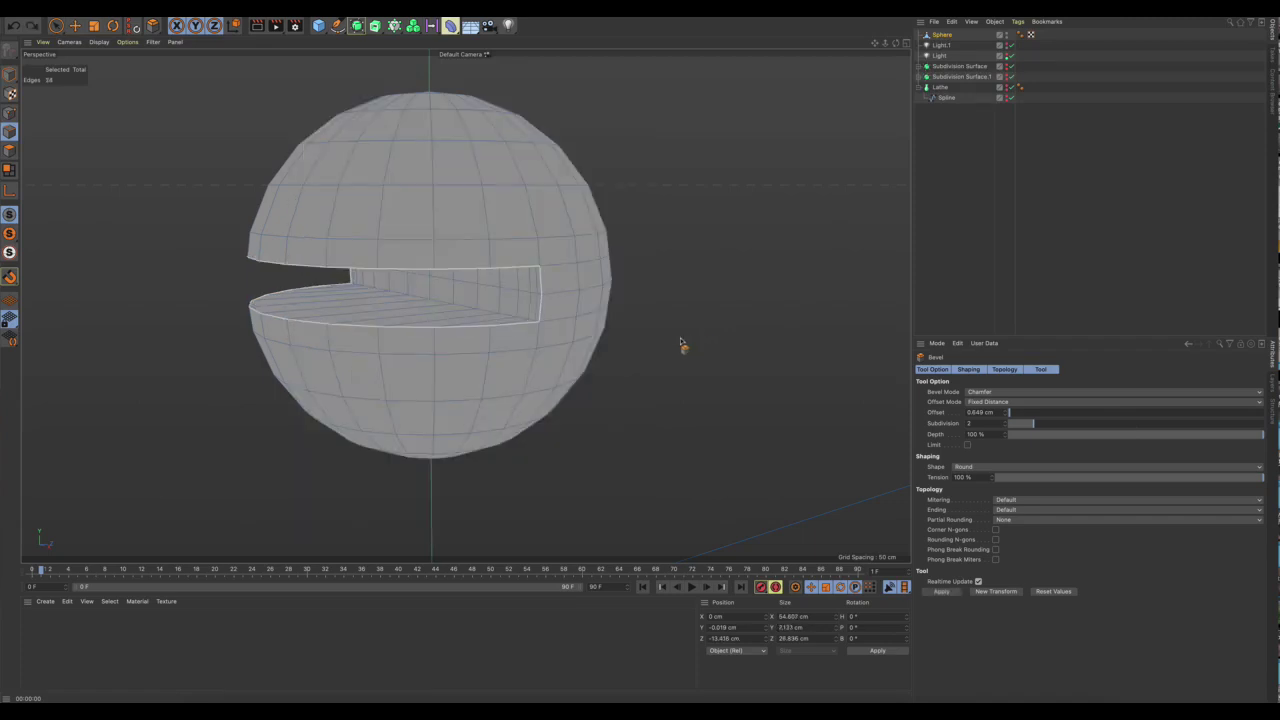
pyautogui.press('space')
pyautogui.click(643, 400)
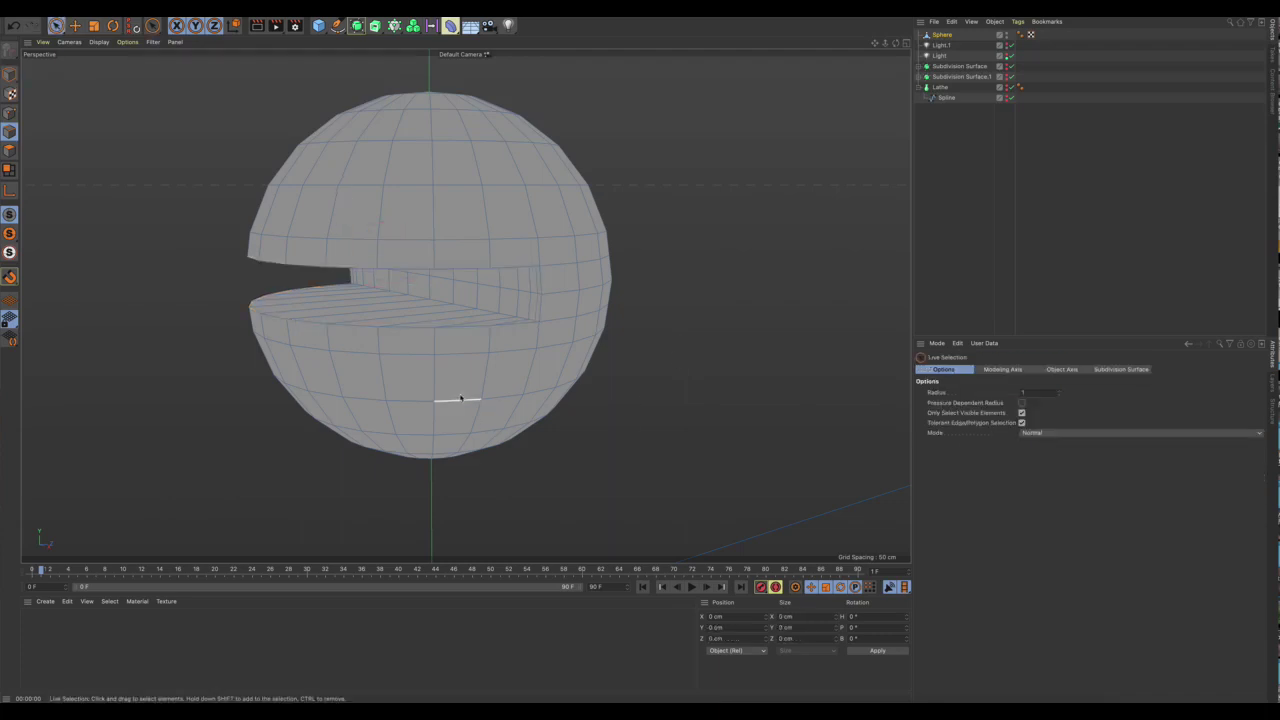
pyautogui.keyDown('alt'); pyautogui.moveTo(463, 390); pyautogui.dragTo(396, 386); pyautogui.keyUp('alt')
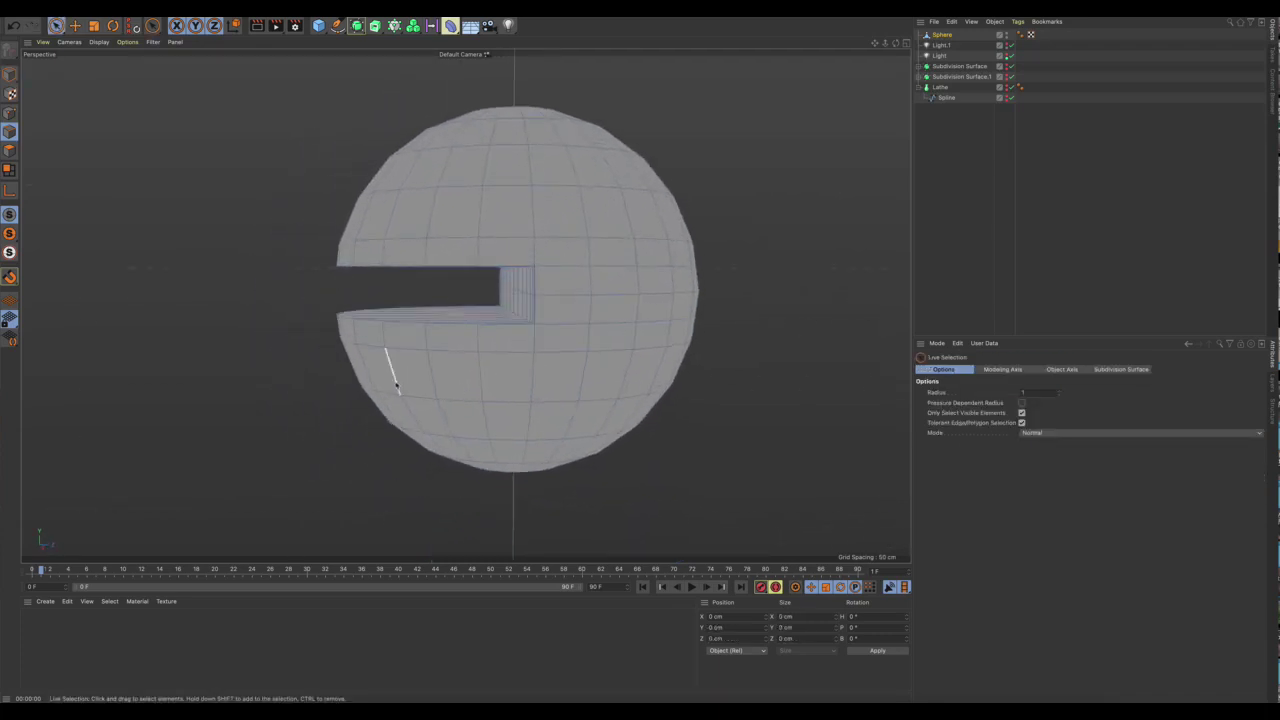
pyautogui.scroll(-3, 508, 285)
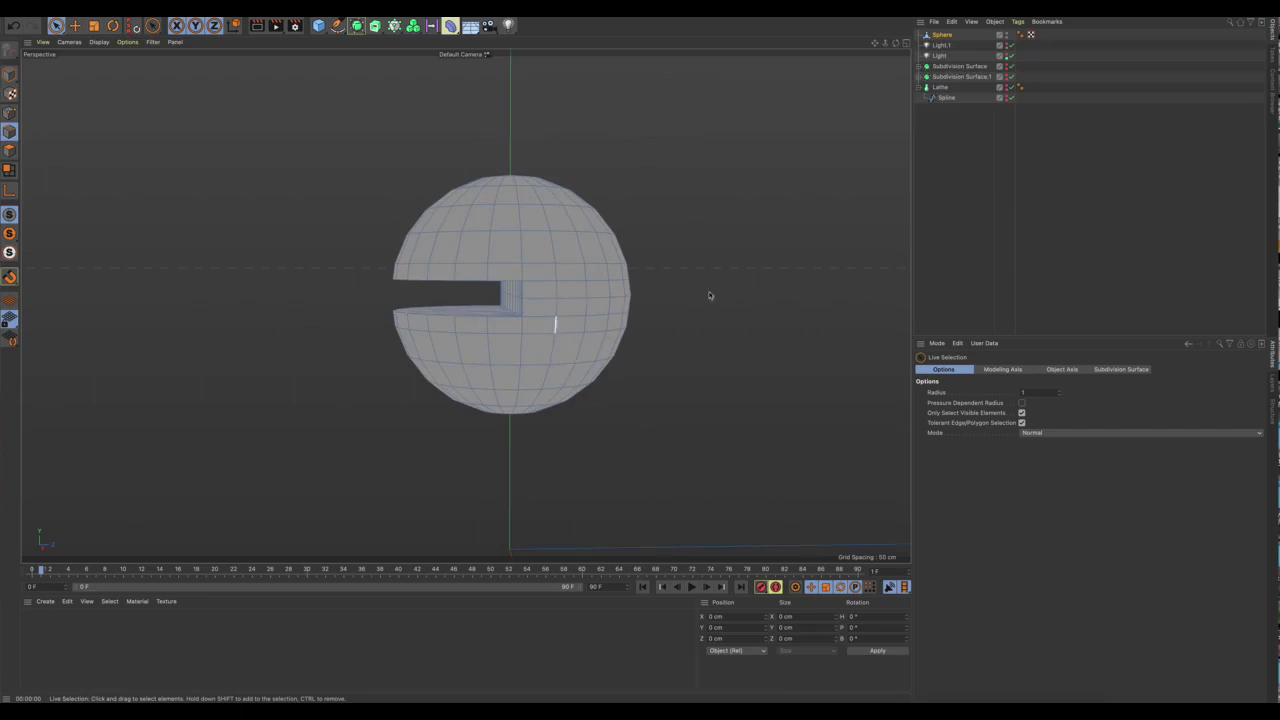
# Show the bishop reference picture in the Front view, compare the slot's slant with the sphere, and hide the picture again.
pyautogui.middleClick(709, 295)
pyautogui.hotkey('shift', 'v')
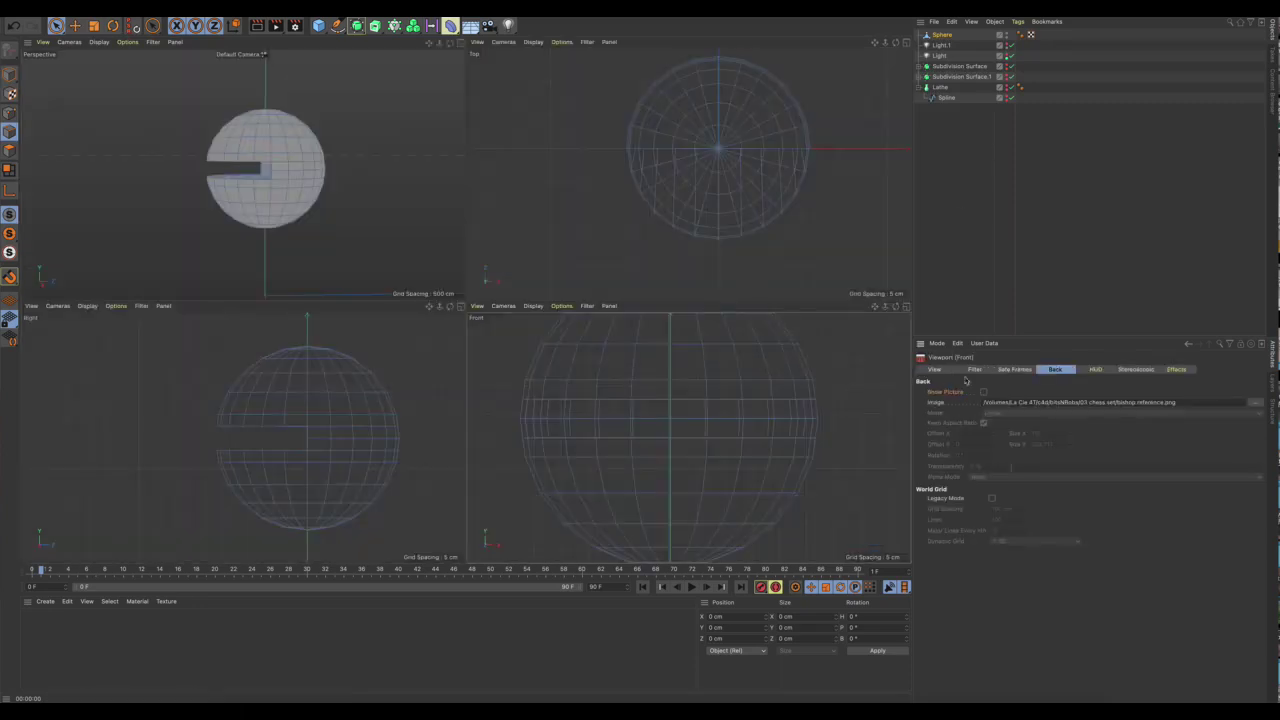
pyautogui.click(983, 392)
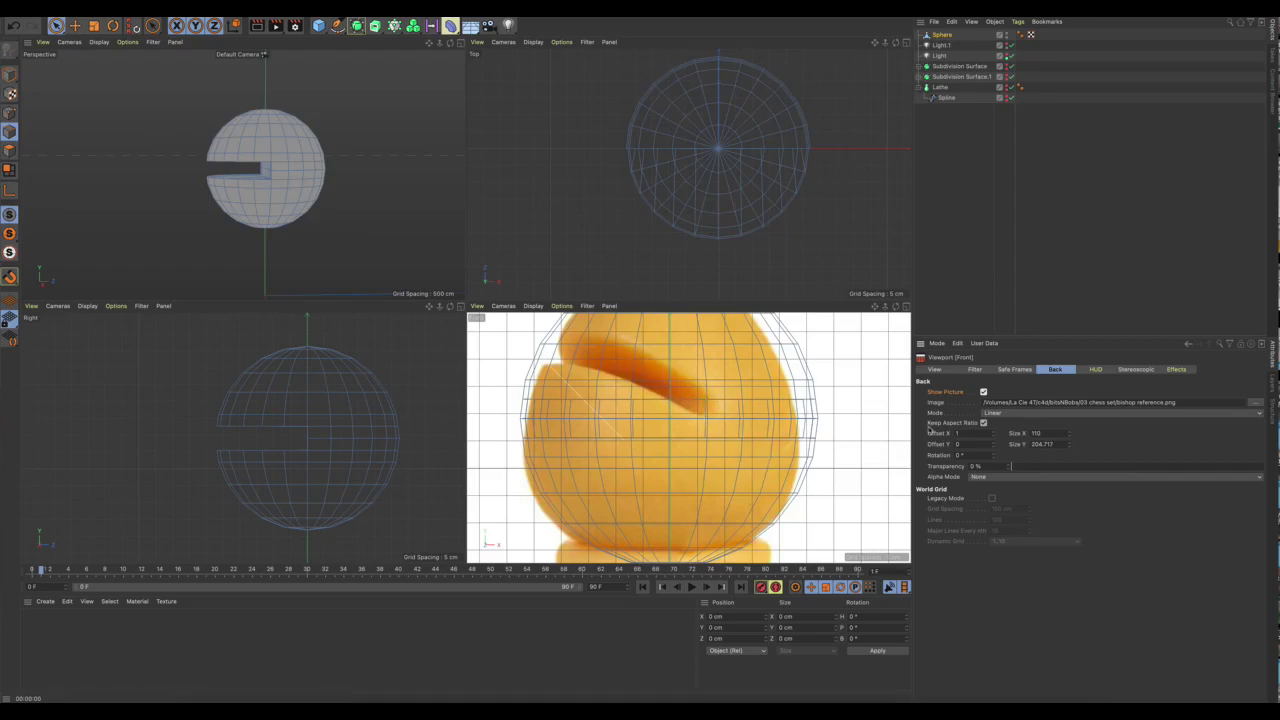
pyautogui.scroll(-5, 733, 425)
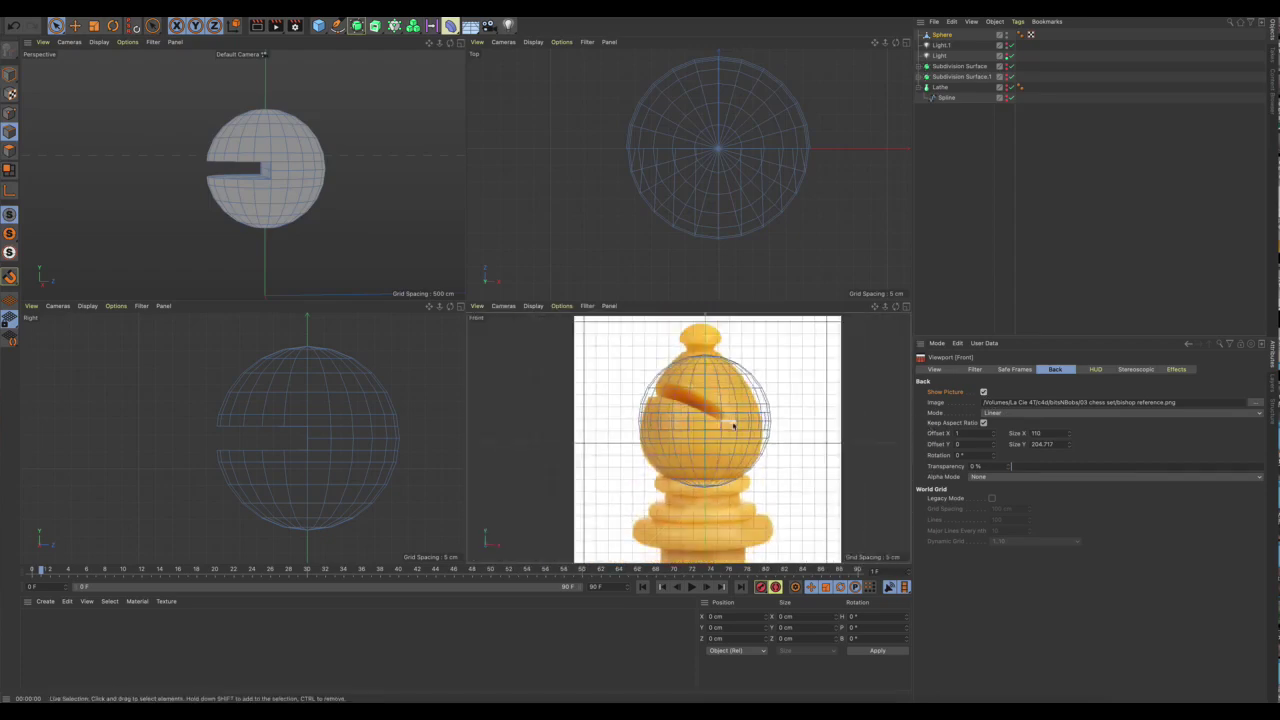
pyautogui.keyDown('alt'); pyautogui.moveTo(736, 423); pyautogui.dragTo(726, 465, button='middle'); pyautogui.keyUp('alt')
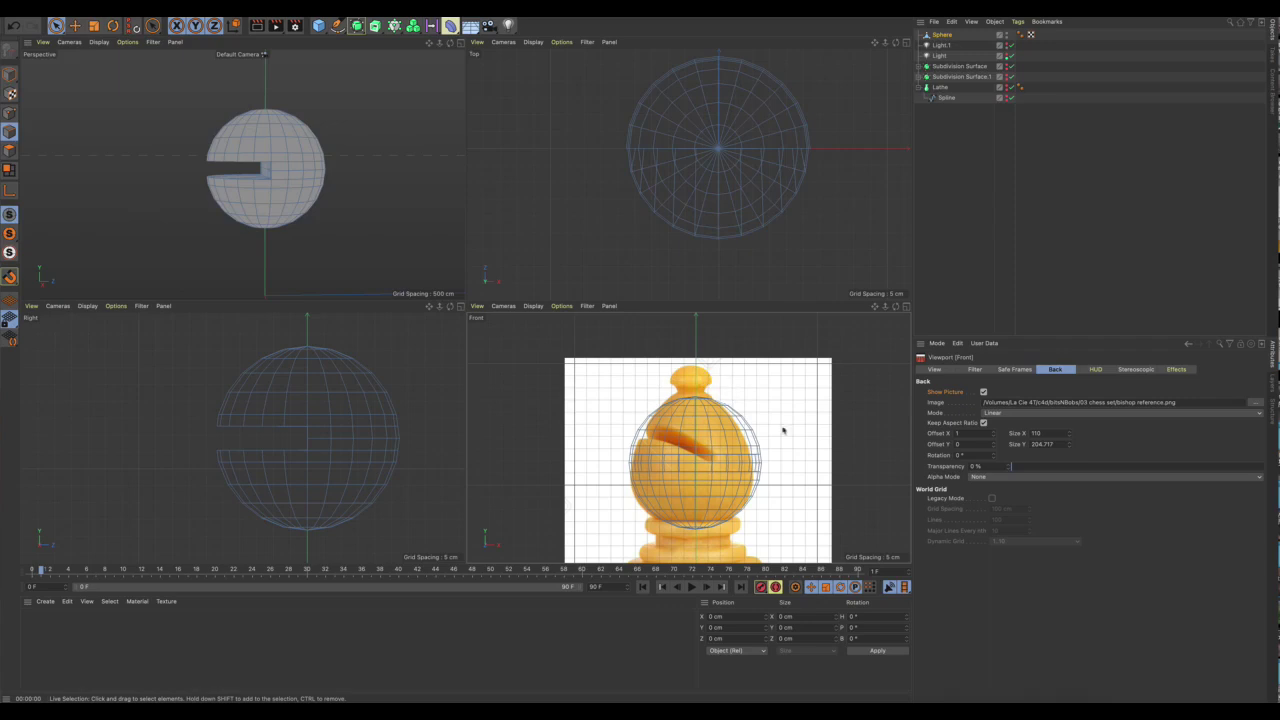
pyautogui.click(983, 392)
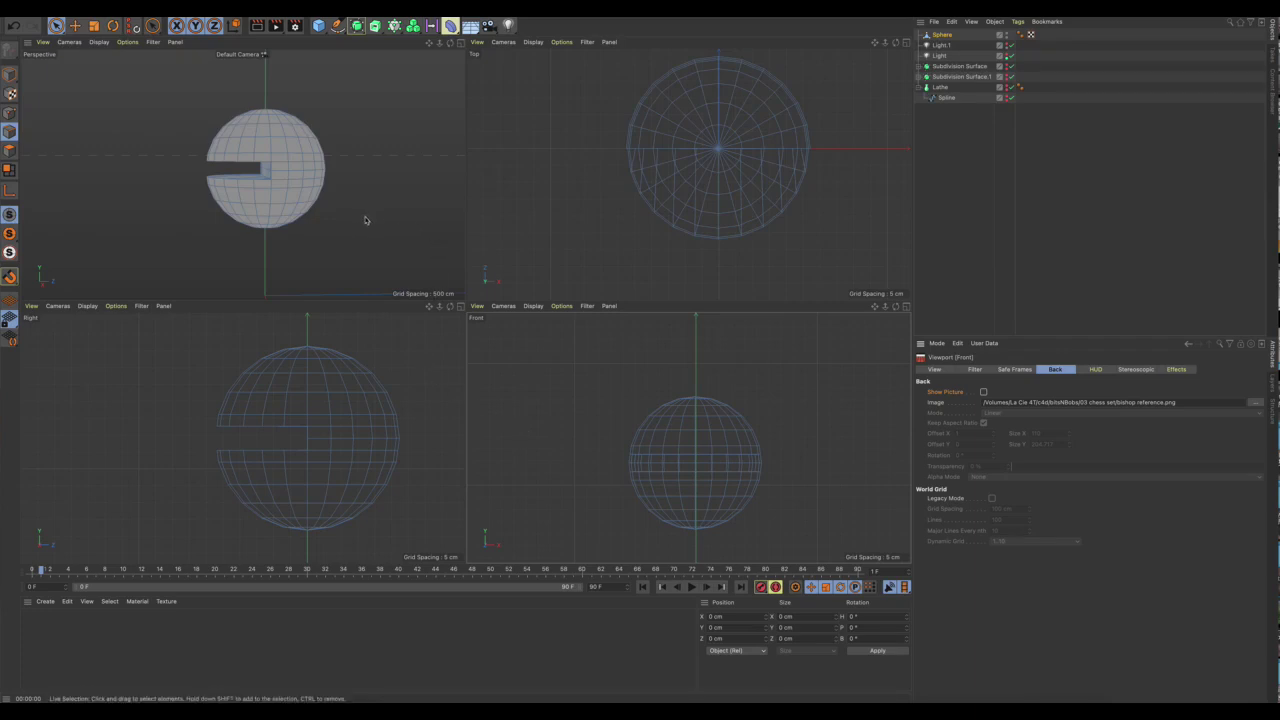
# Rotate the whole sphere in the Right view to a pitch of about -45.4°, bringing a vertex to the top on the vertical axis.
pyautogui.click(410, 534)
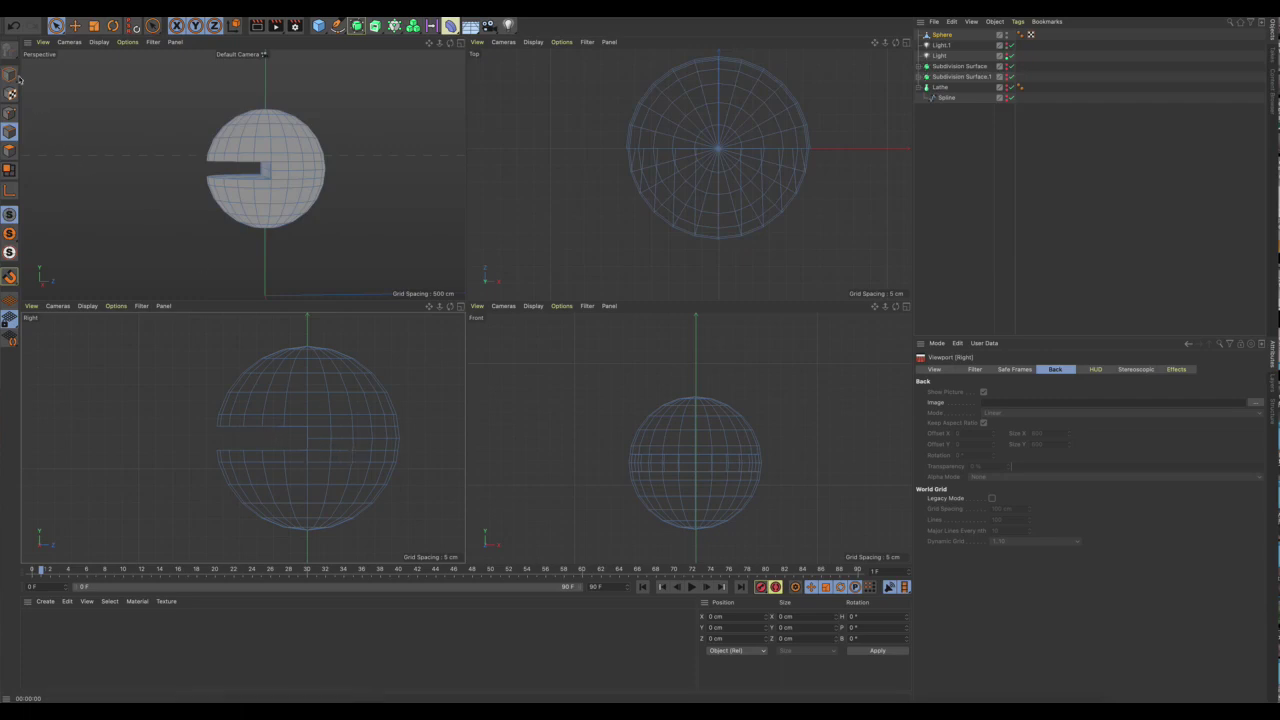
pyautogui.click(10, 76)
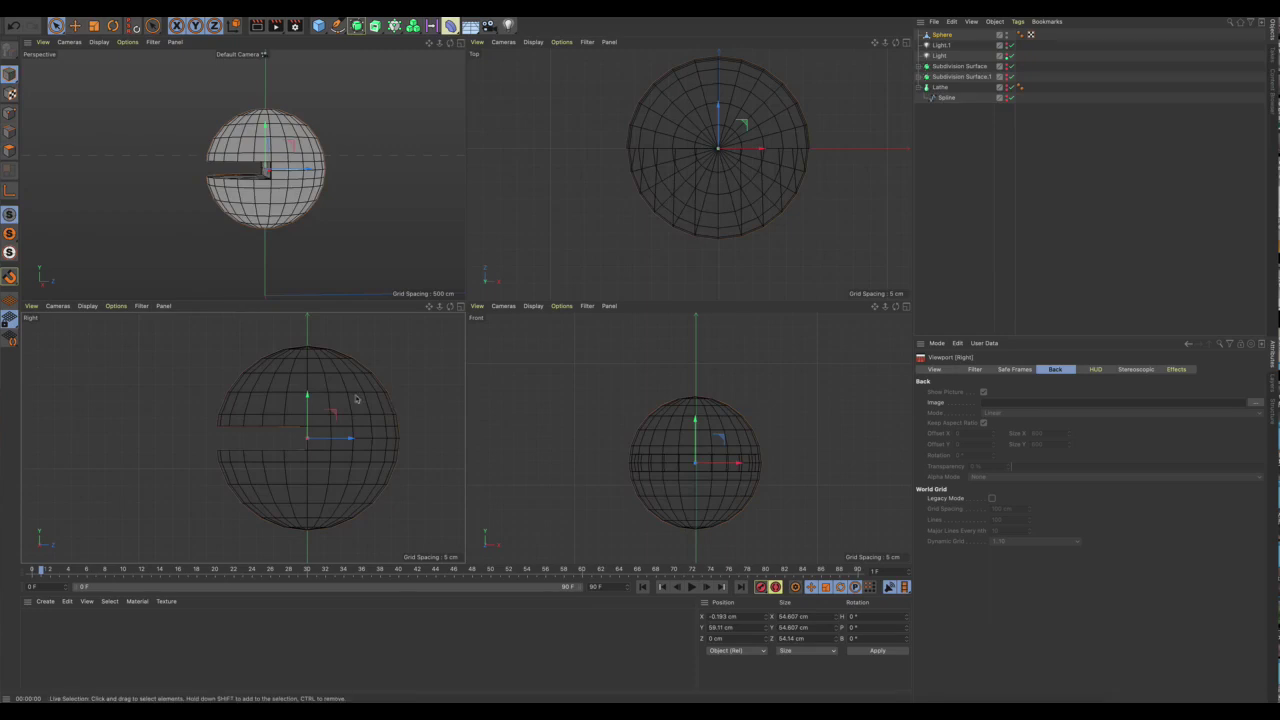
pyautogui.press('r')
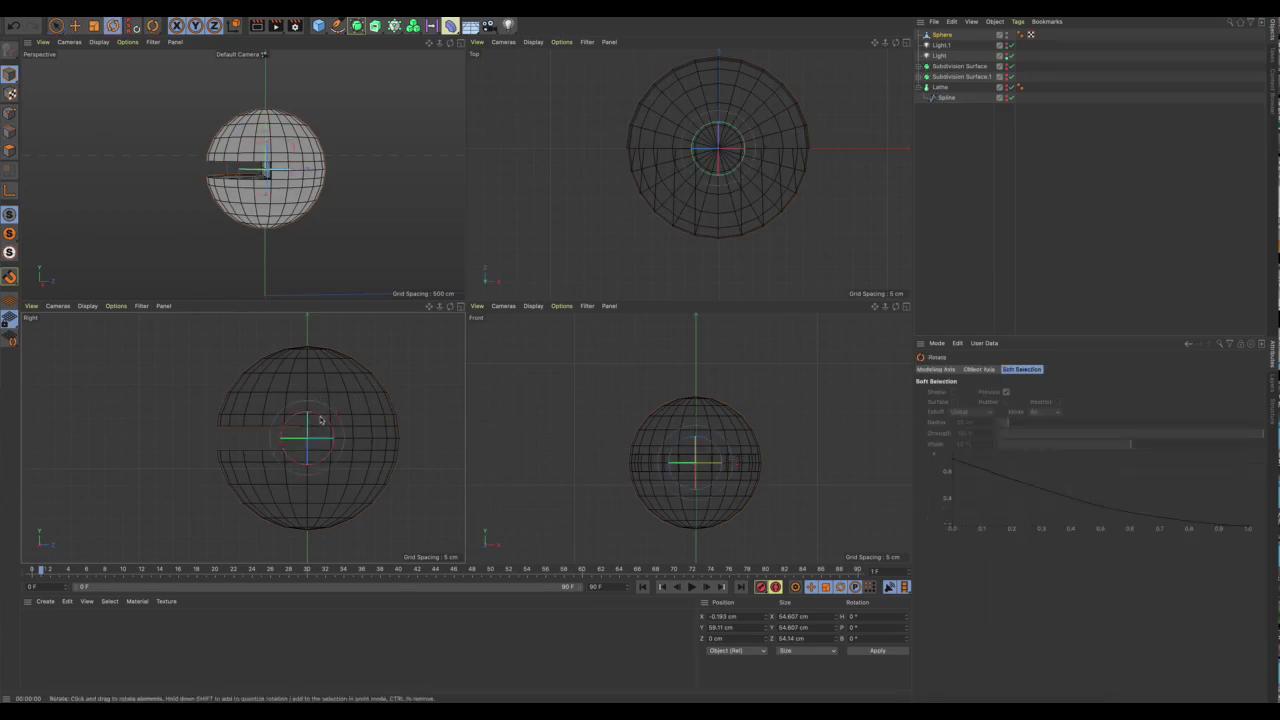
pyautogui.moveTo(333, 431); pyautogui.dragTo(331, 451)
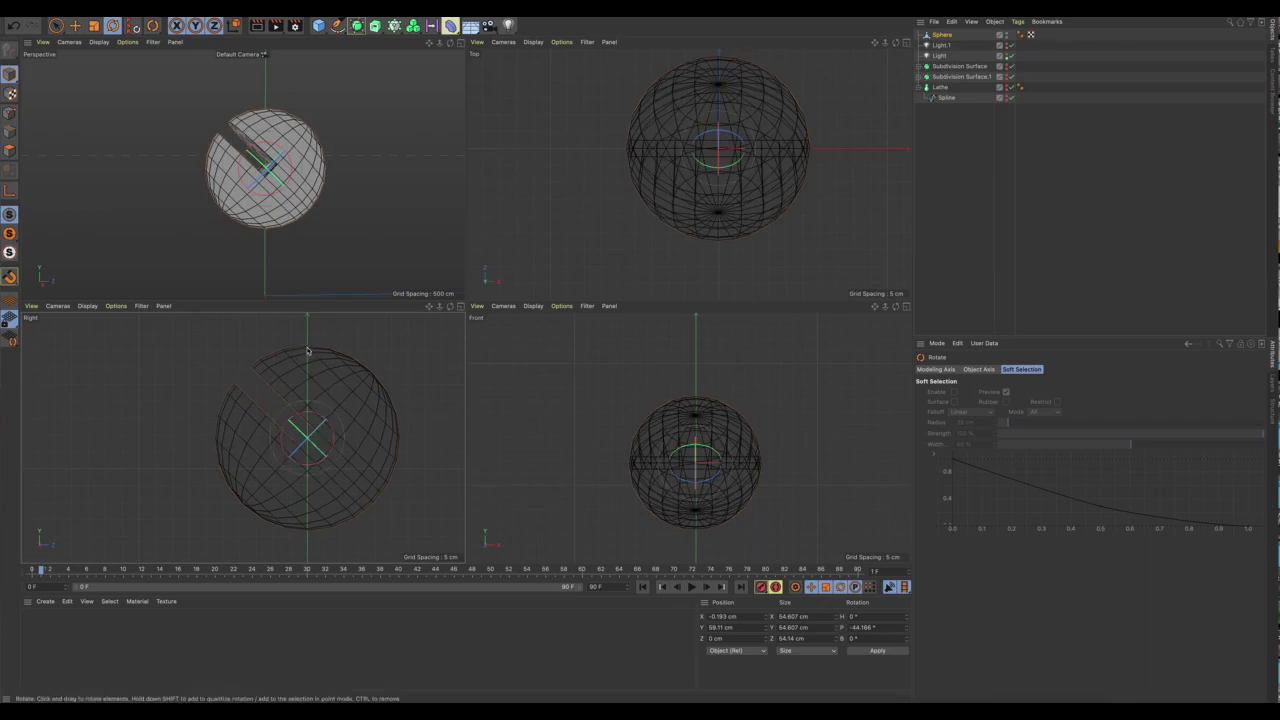
pyautogui.click(460, 306)
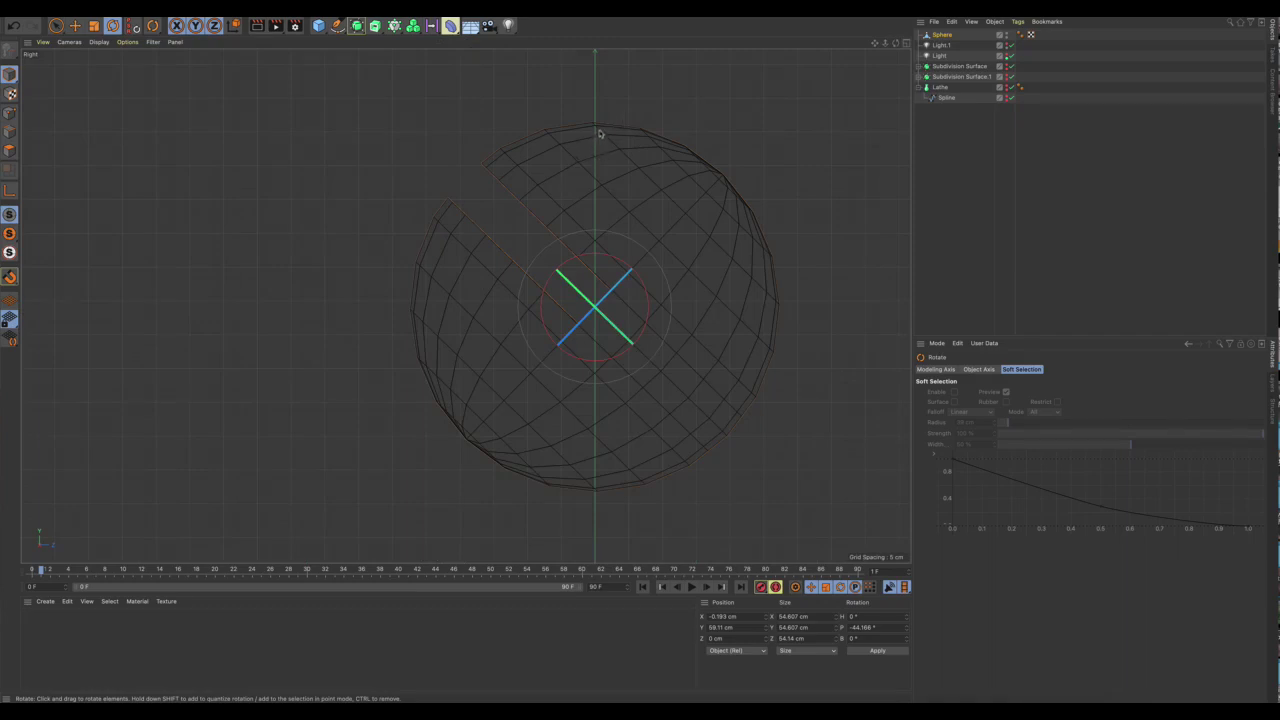
pyautogui.scroll(4, 600, 135)
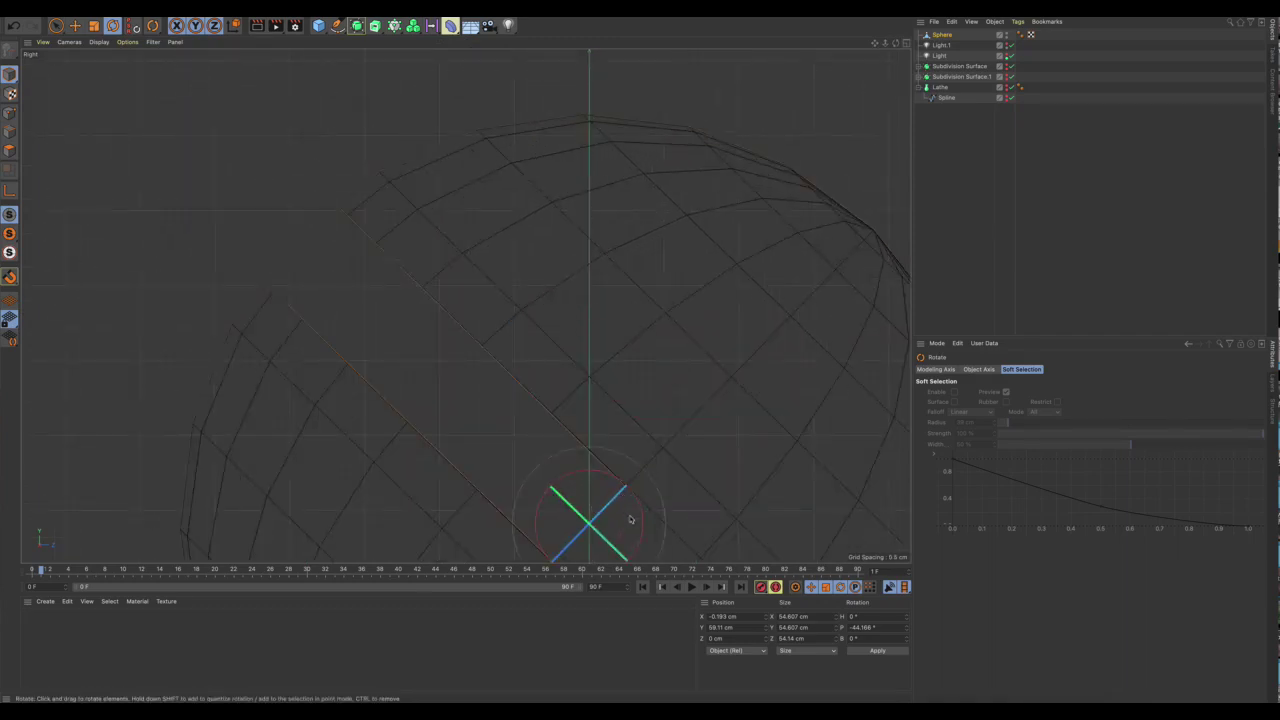
pyautogui.moveTo(642, 520); pyautogui.dragTo(645, 520)
pyautogui.scroll(-5, 614, 400)
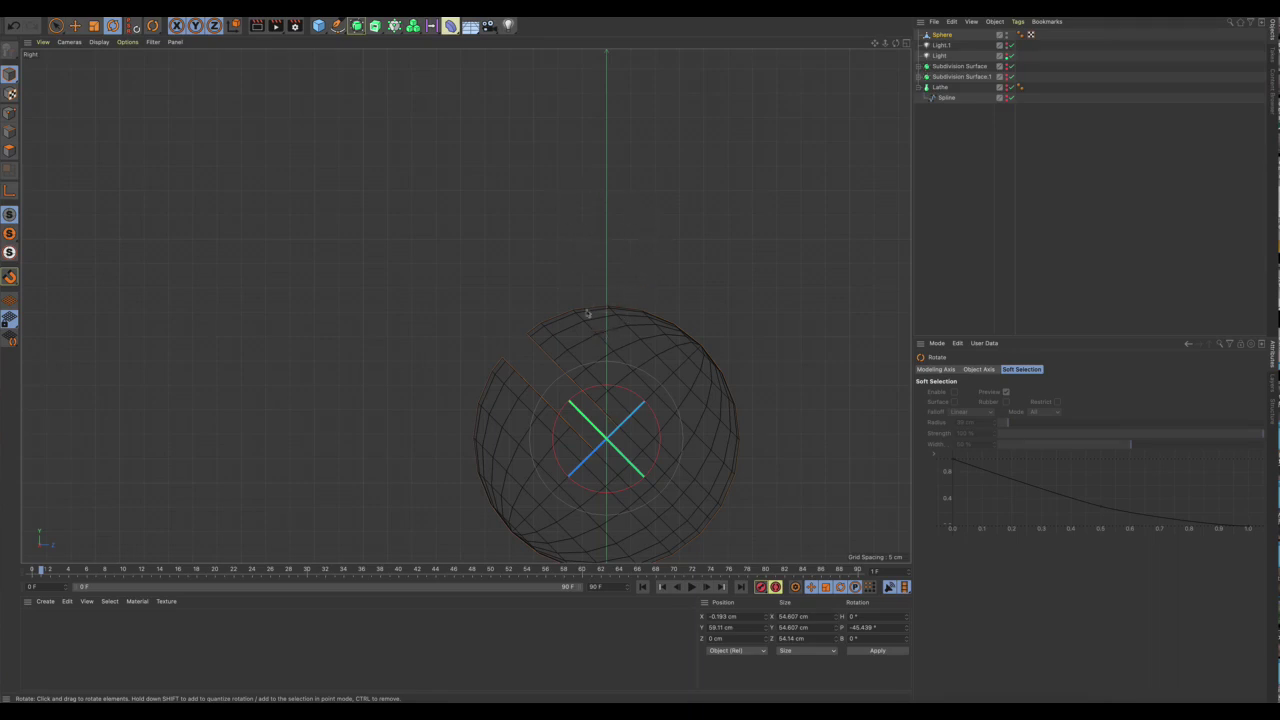
pyautogui.click(905, 46)
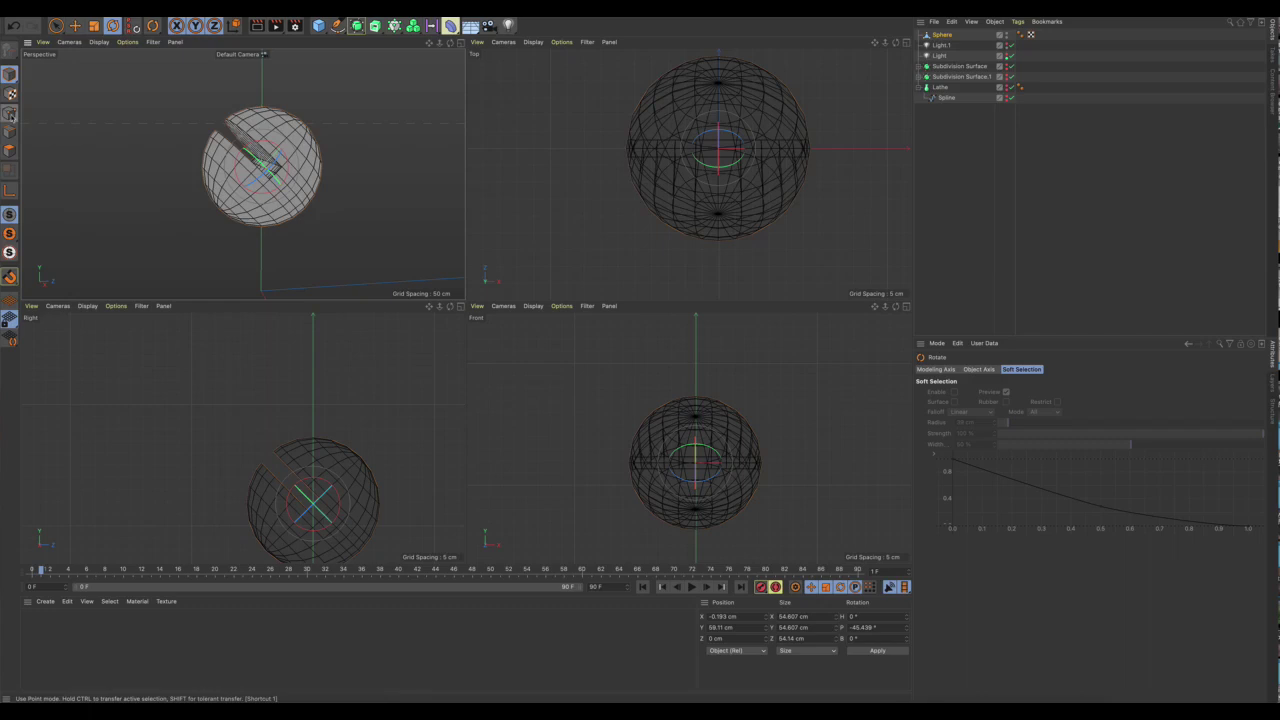
# Select the sphere's topmost point in the Right view for moving, and frame the model in that view.
pyautogui.click(10, 114)
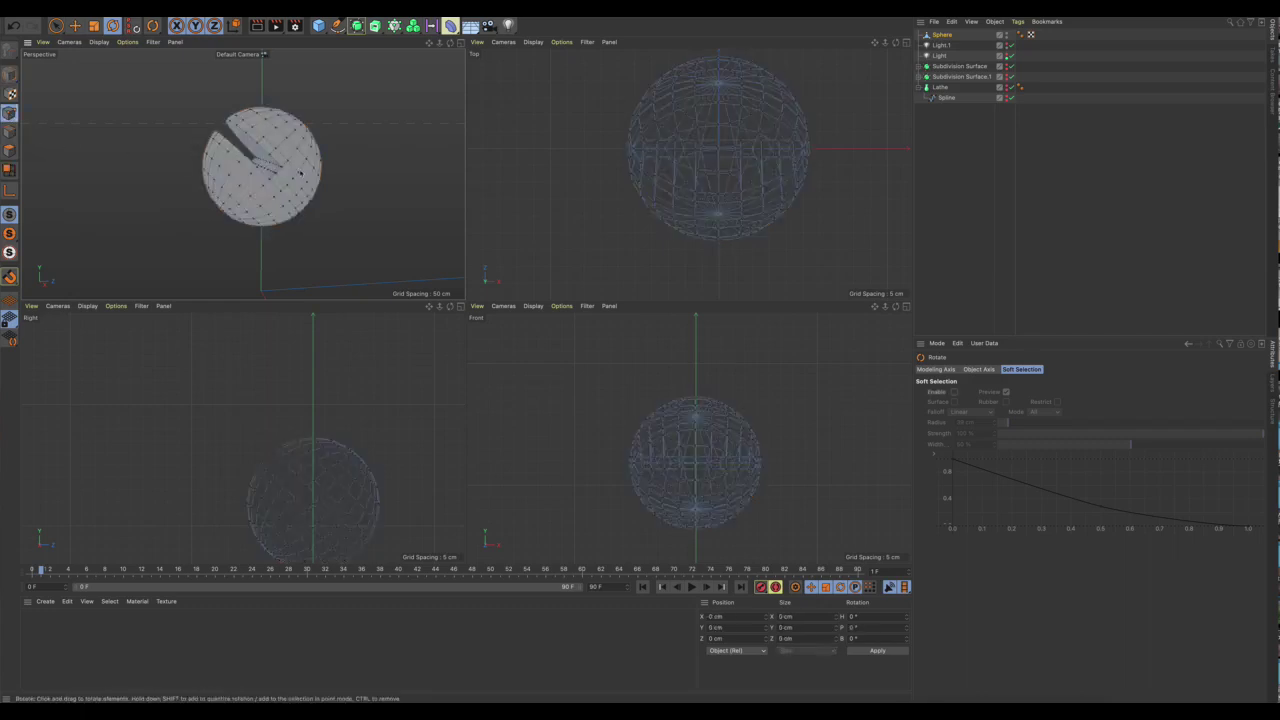
pyautogui.scroll(10, 280, 453)
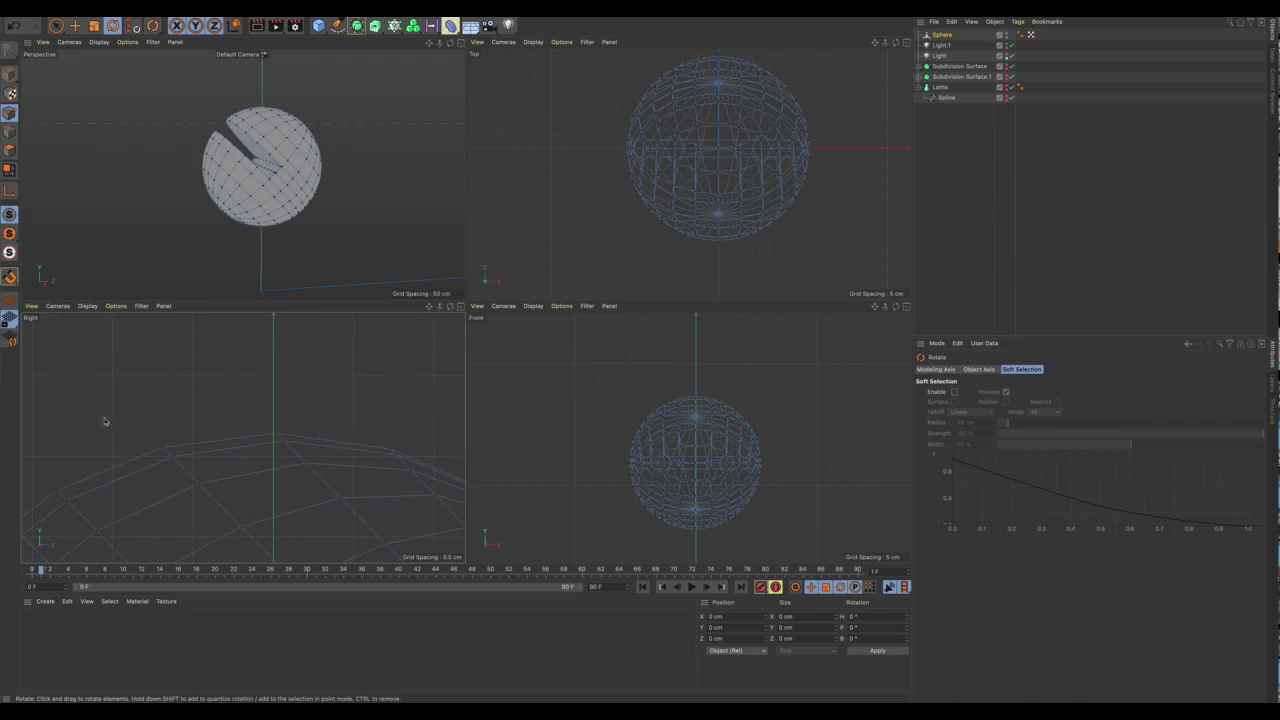
pyautogui.scroll(3, 70, 375)
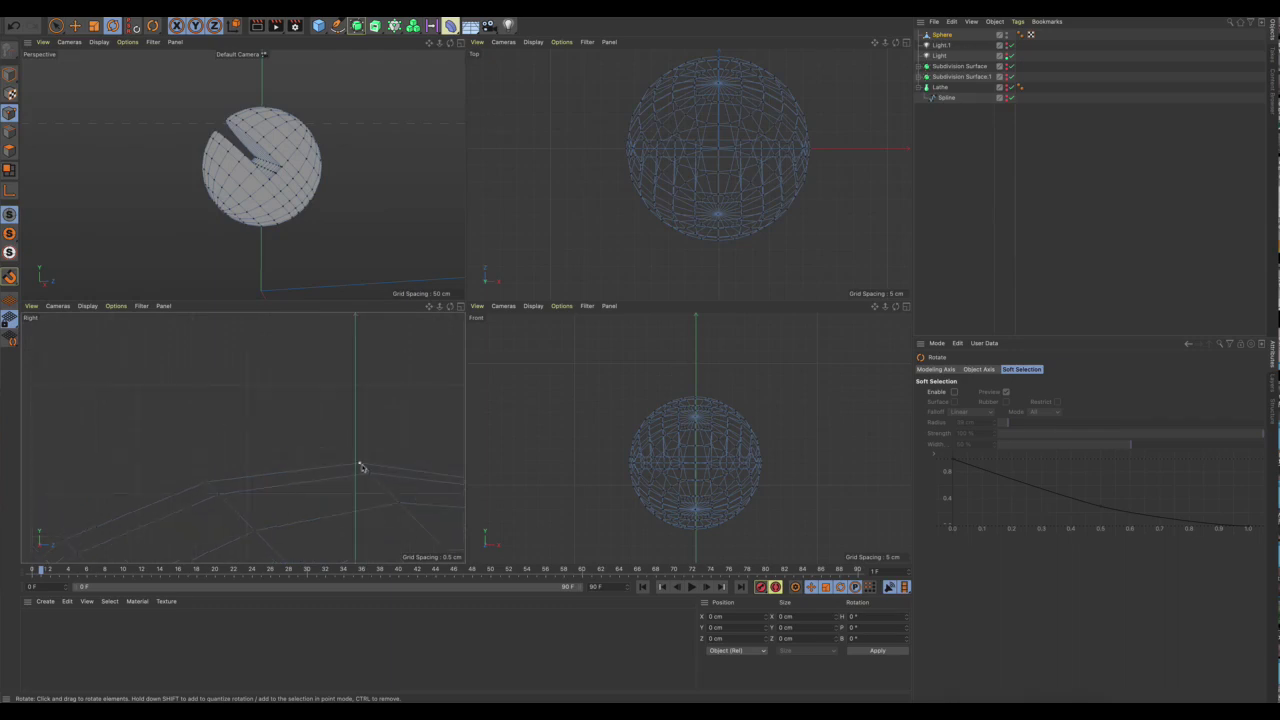
pyautogui.click(360, 465)
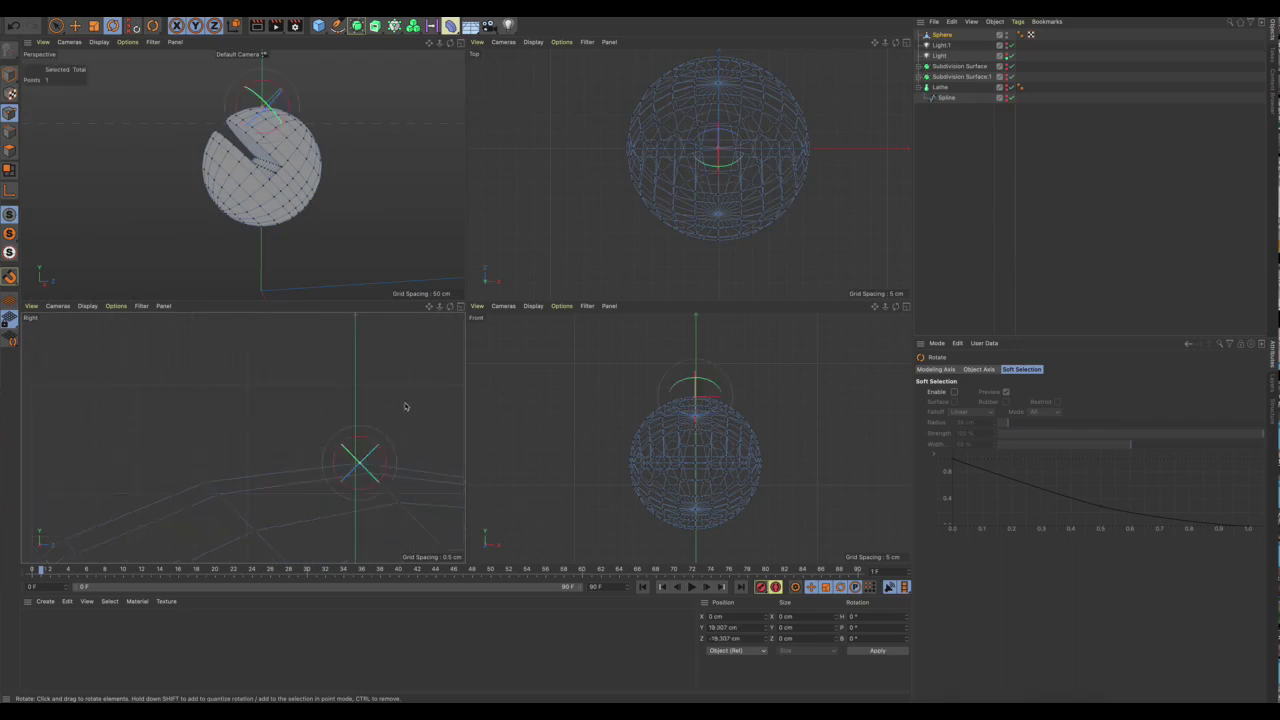
pyautogui.press('e')
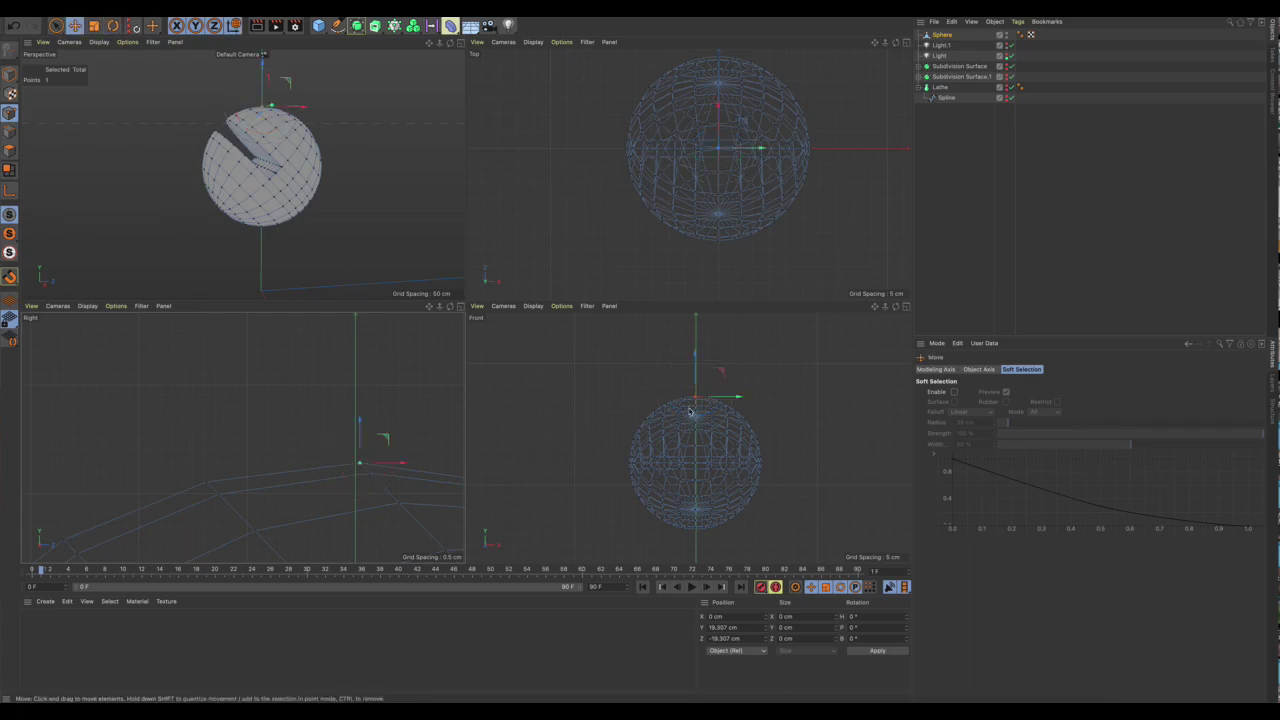
pyautogui.press('h')
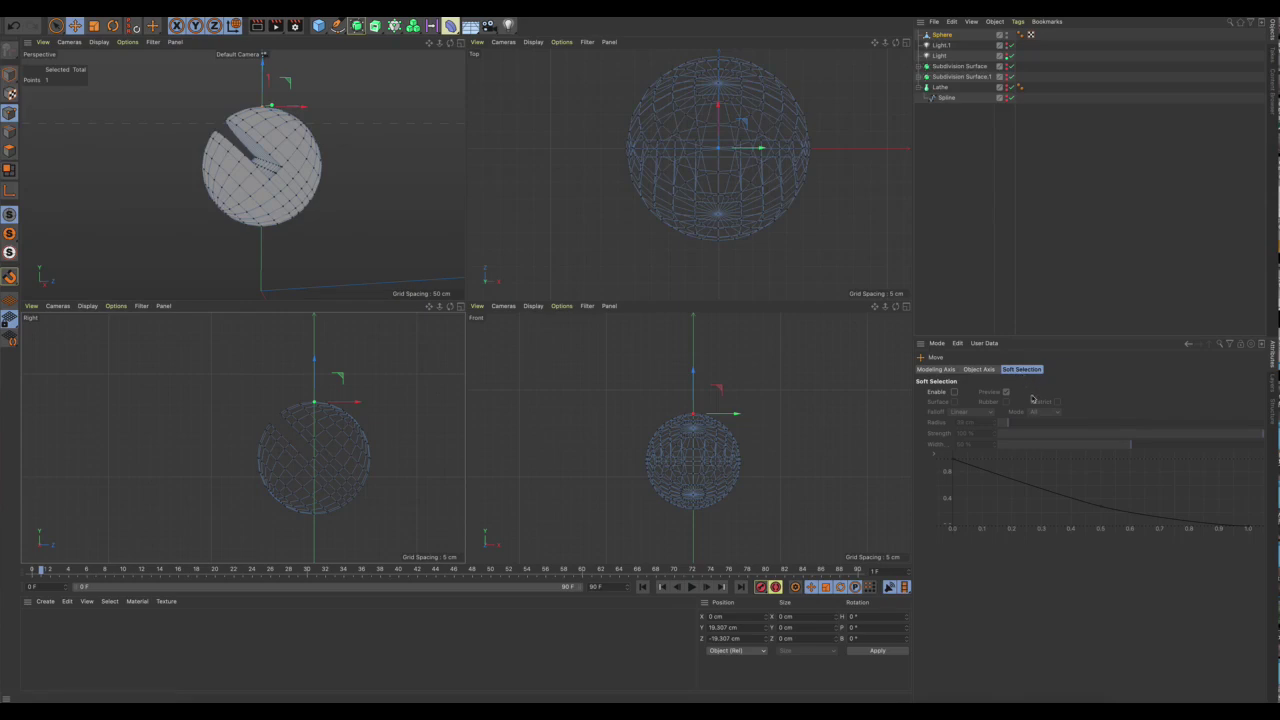
# Raise the top point to about Y 29 cm, Z -29.1 cm using linear soft selection, then disable soft selection and deselect the point.
pyautogui.click(910, 404)
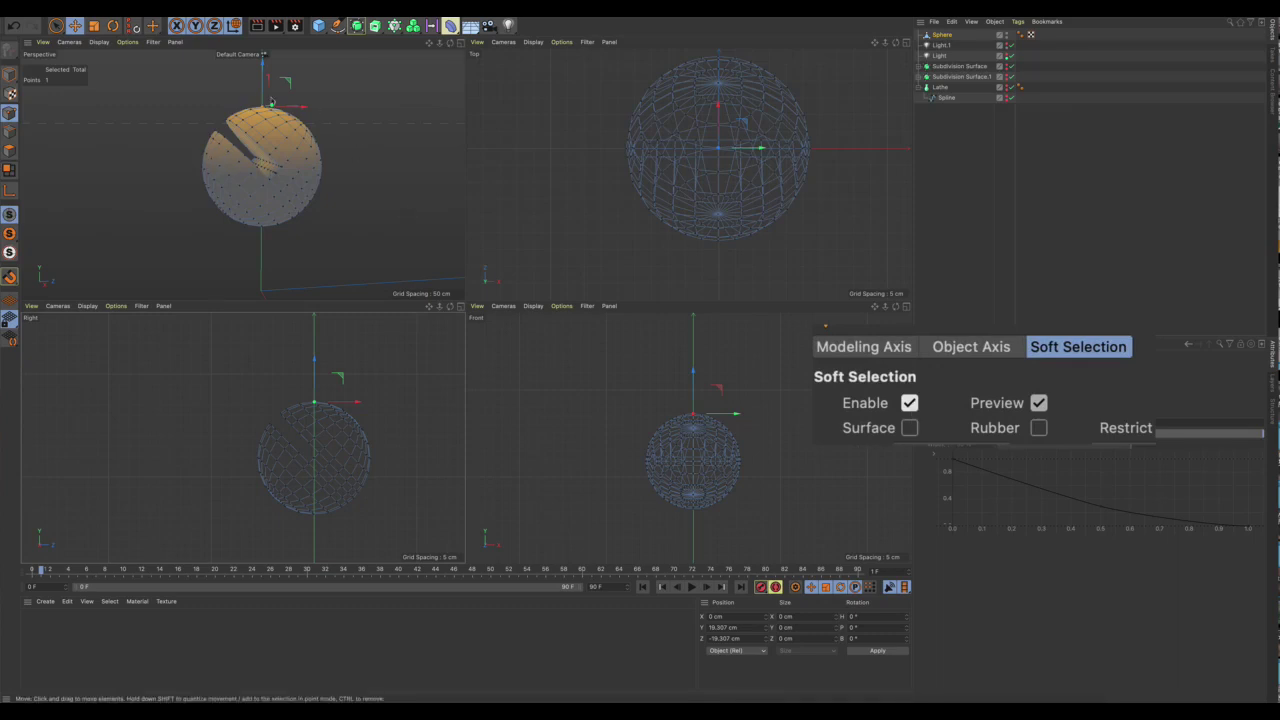
pyautogui.moveTo(270, 102); pyautogui.dragTo(307, 180)
pyautogui.moveTo(302, 190); pyautogui.dragTo(255, 189, button='middle')
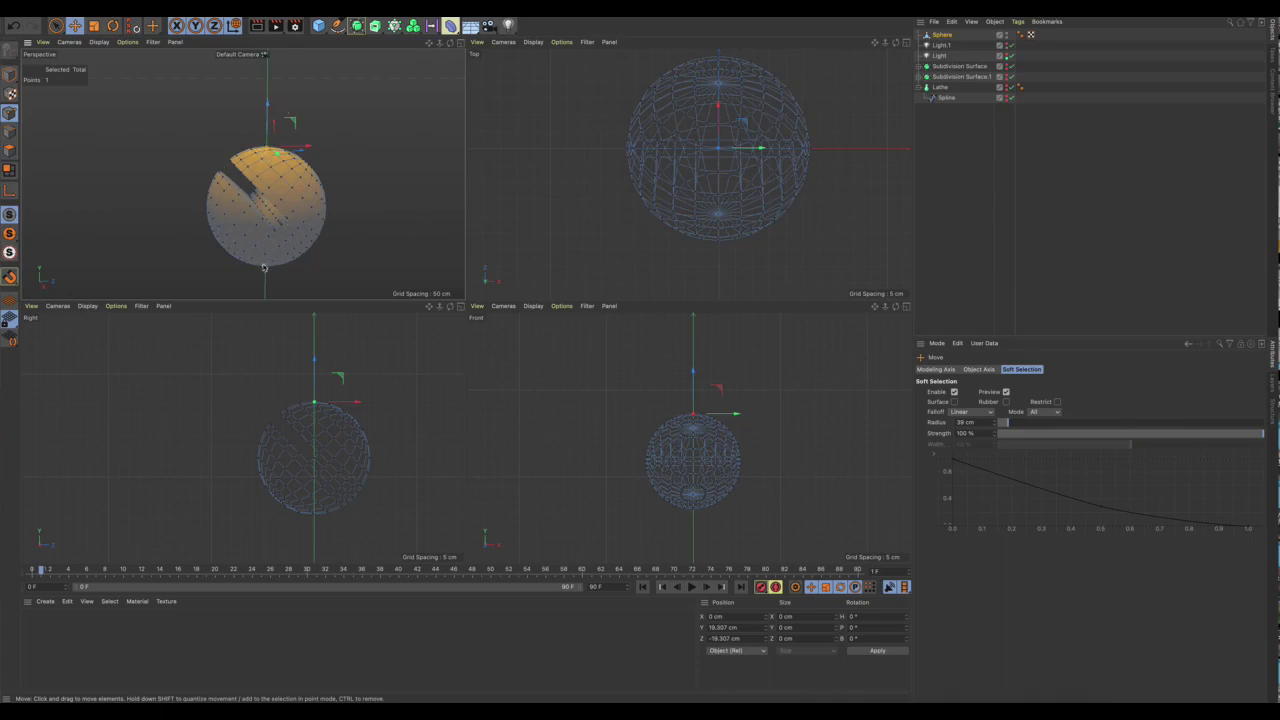
pyautogui.moveTo(266, 104); pyautogui.dragTo(283, 74)
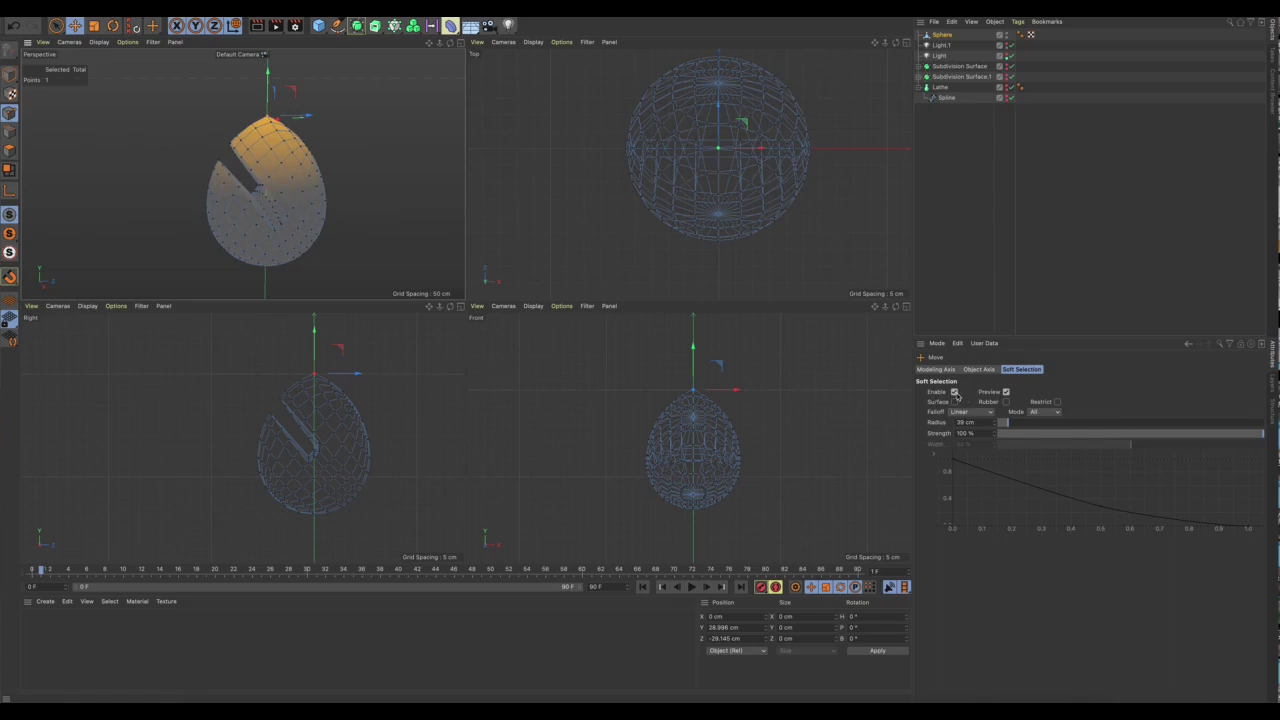
pyautogui.click(954, 392)
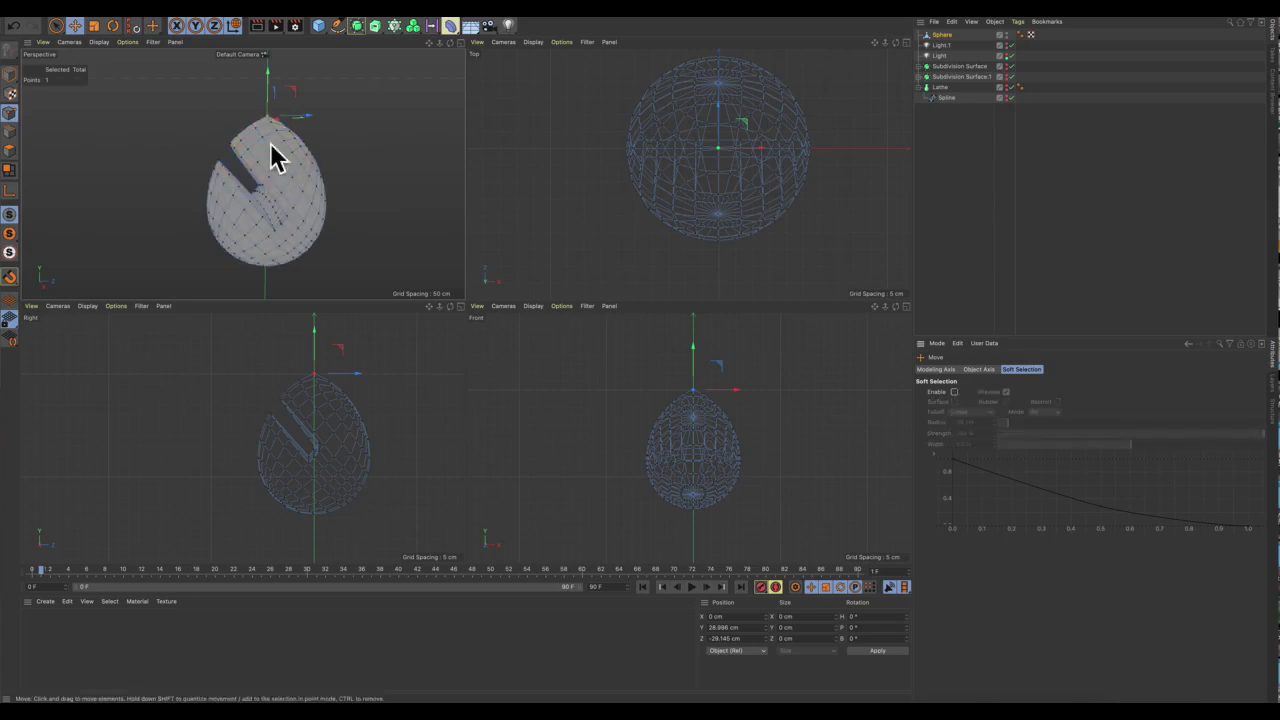
pyautogui.click(366, 165)
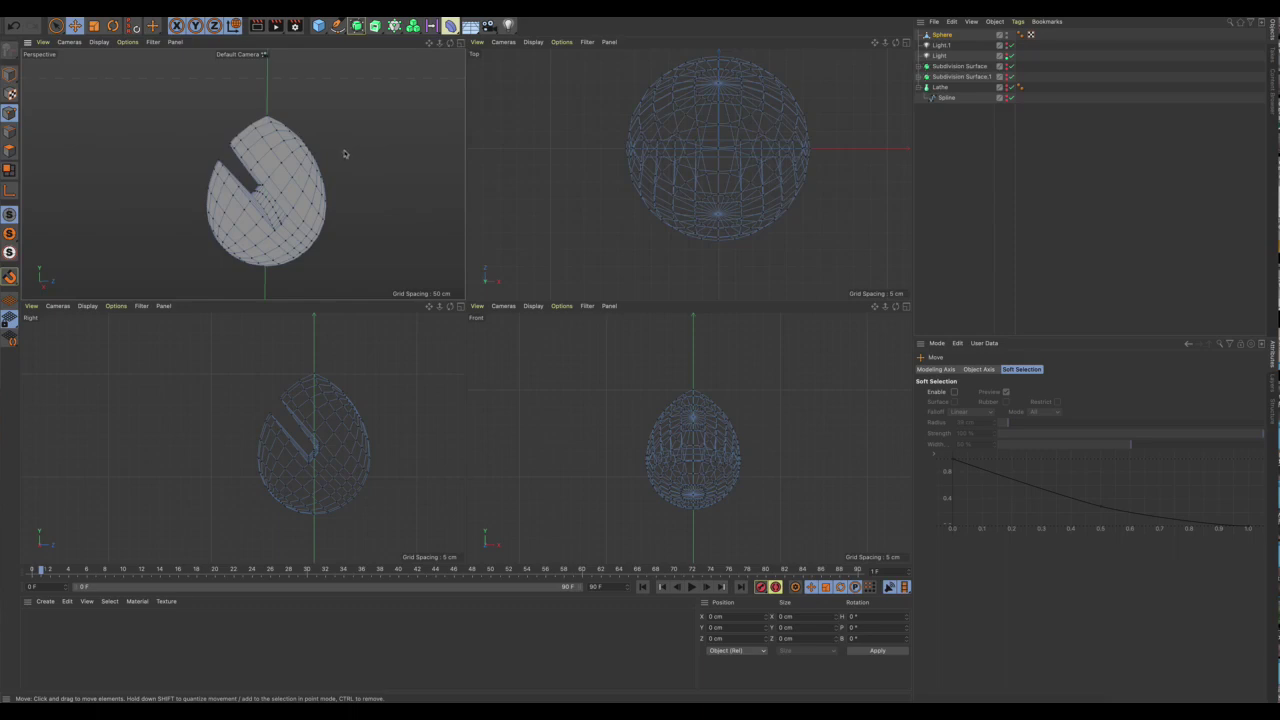
# Examine the polygons around the top of the egg-shaped head from several sides in a maximized Perspective view.
pyautogui.keyDown('alt'); pyautogui.moveTo(300, 156); pyautogui.dragTo(253, 169); pyautogui.keyUp('alt')
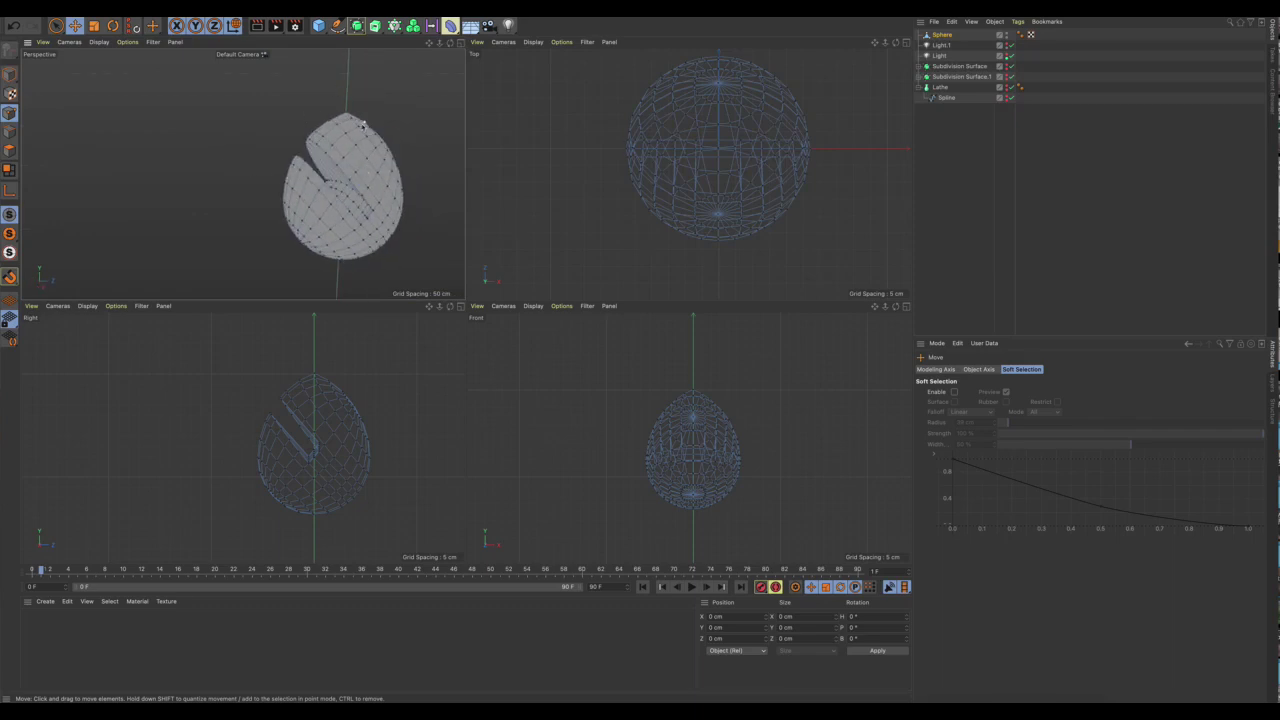
pyautogui.keyDown('alt'); pyautogui.moveTo(363, 124); pyautogui.dragTo(350, 196); pyautogui.keyUp('alt')
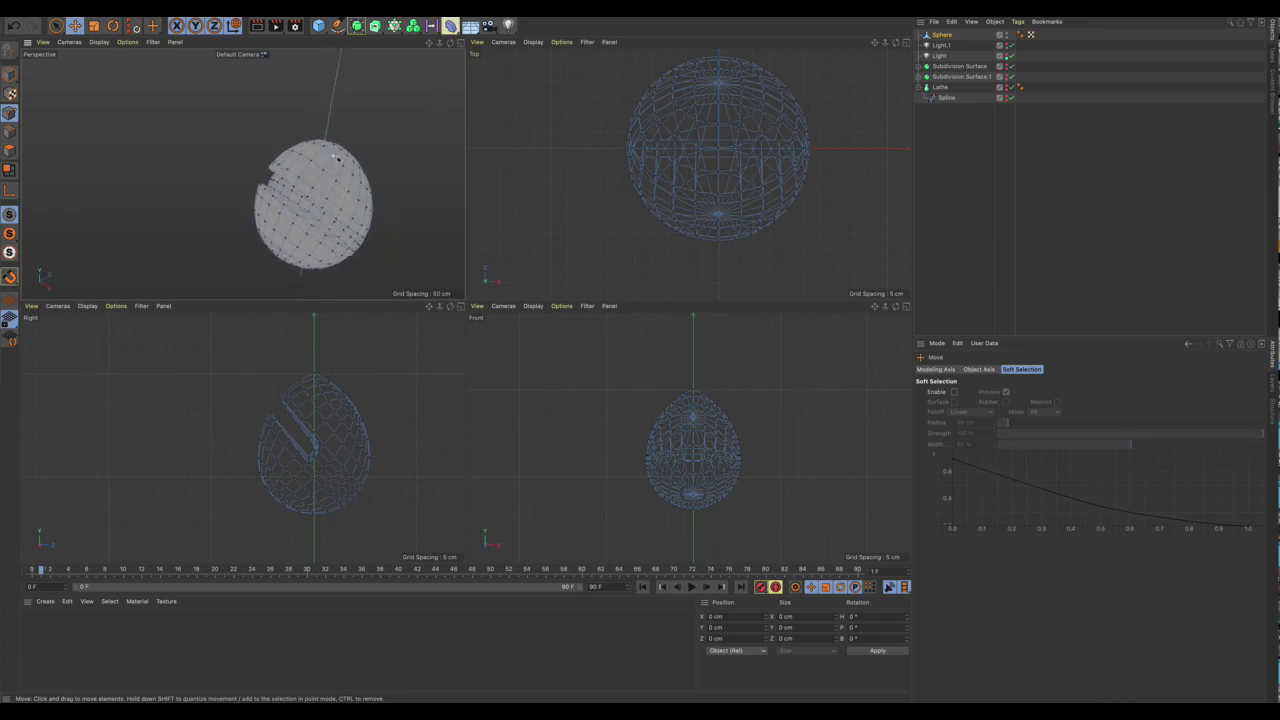
pyautogui.scroll(5, 334, 150)
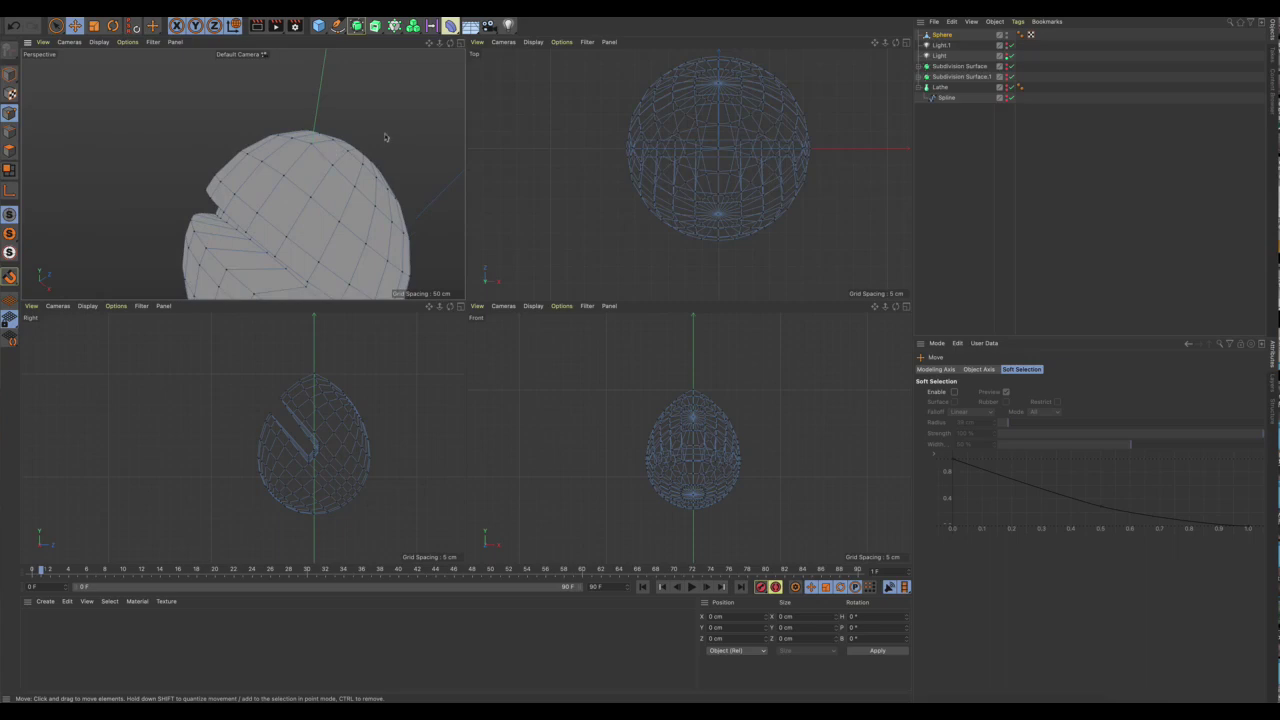
pyautogui.click(459, 42)
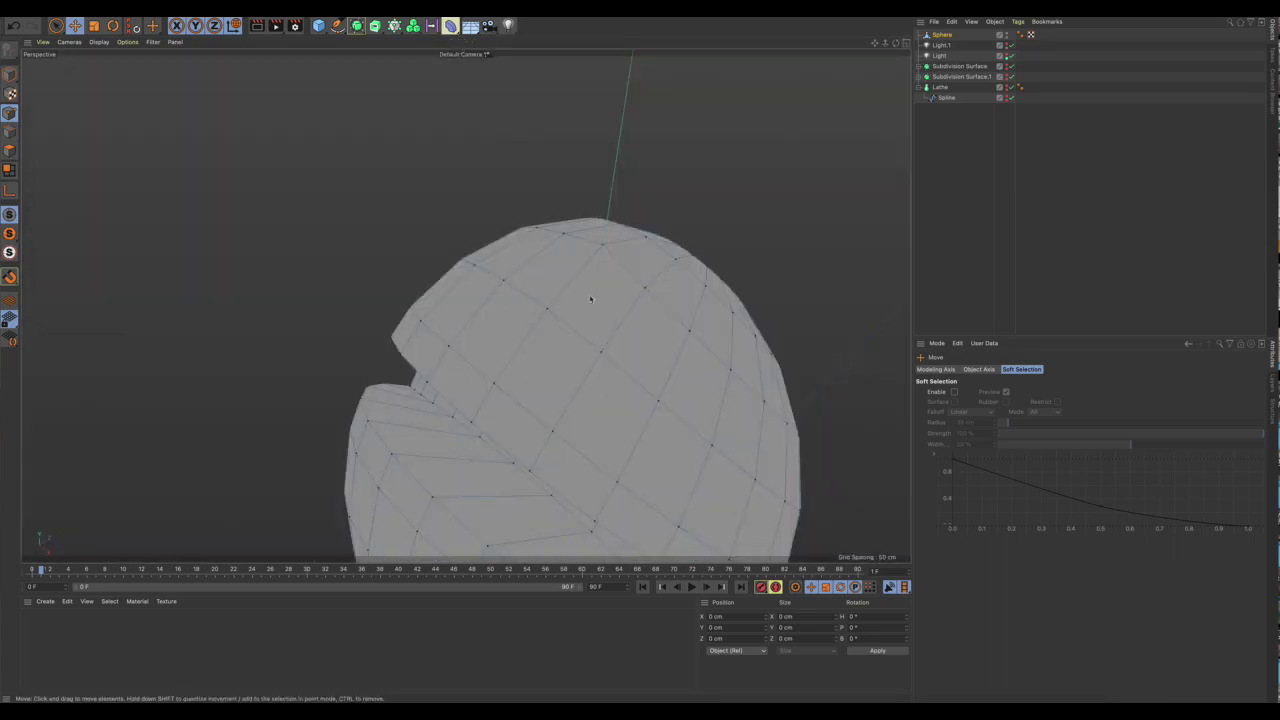
pyautogui.keyDown('alt'); pyautogui.moveTo(534, 262); pyautogui.dragTo(675, 273); pyautogui.keyUp('alt')
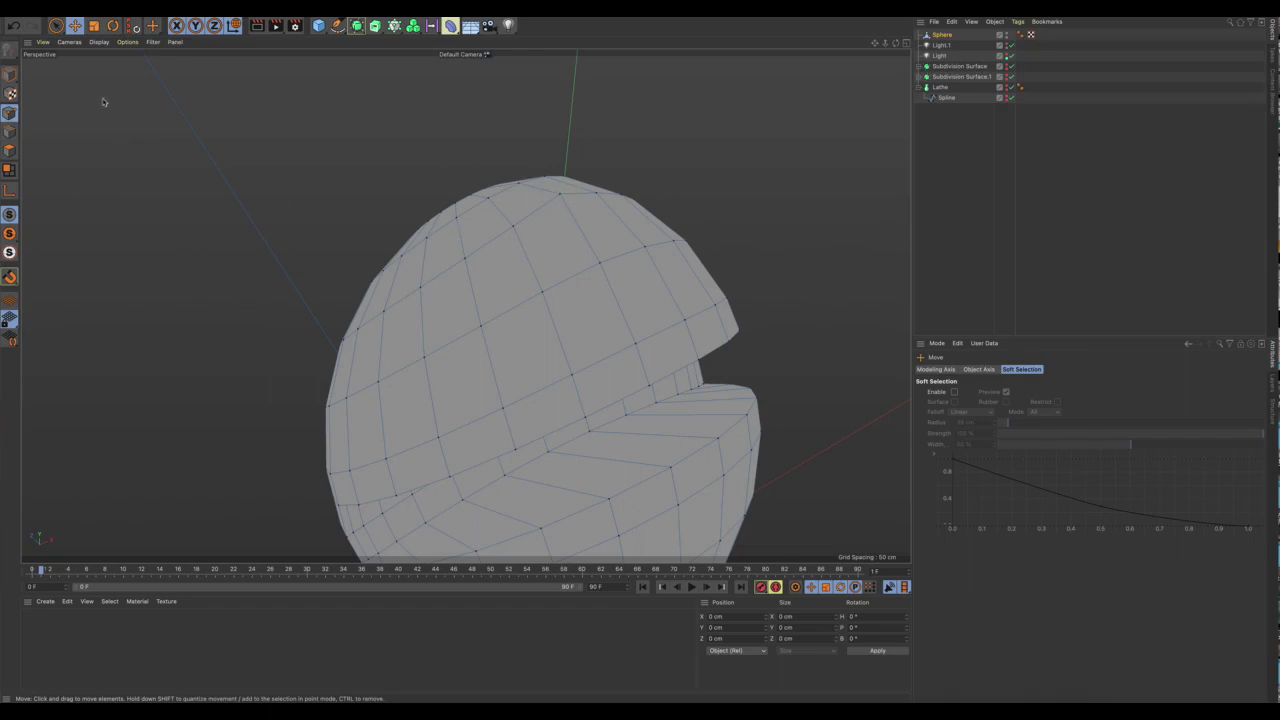
pyautogui.click(9, 150)
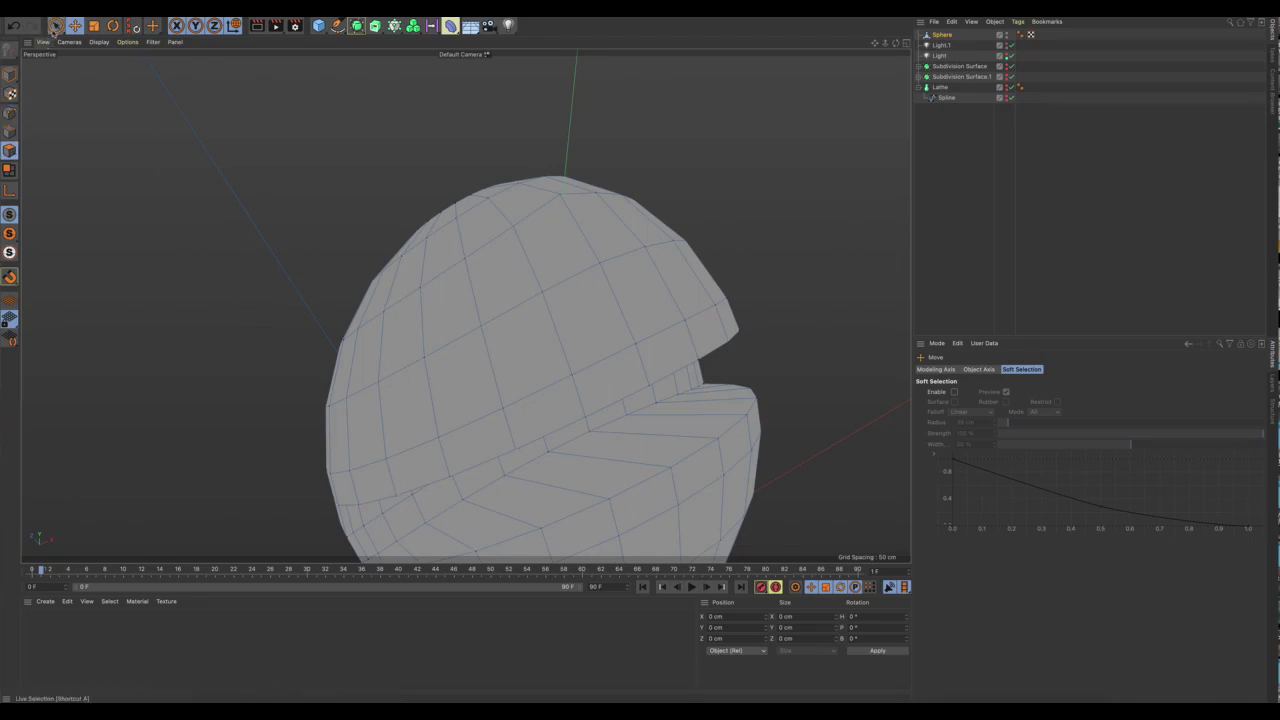
pyautogui.click(55, 25)
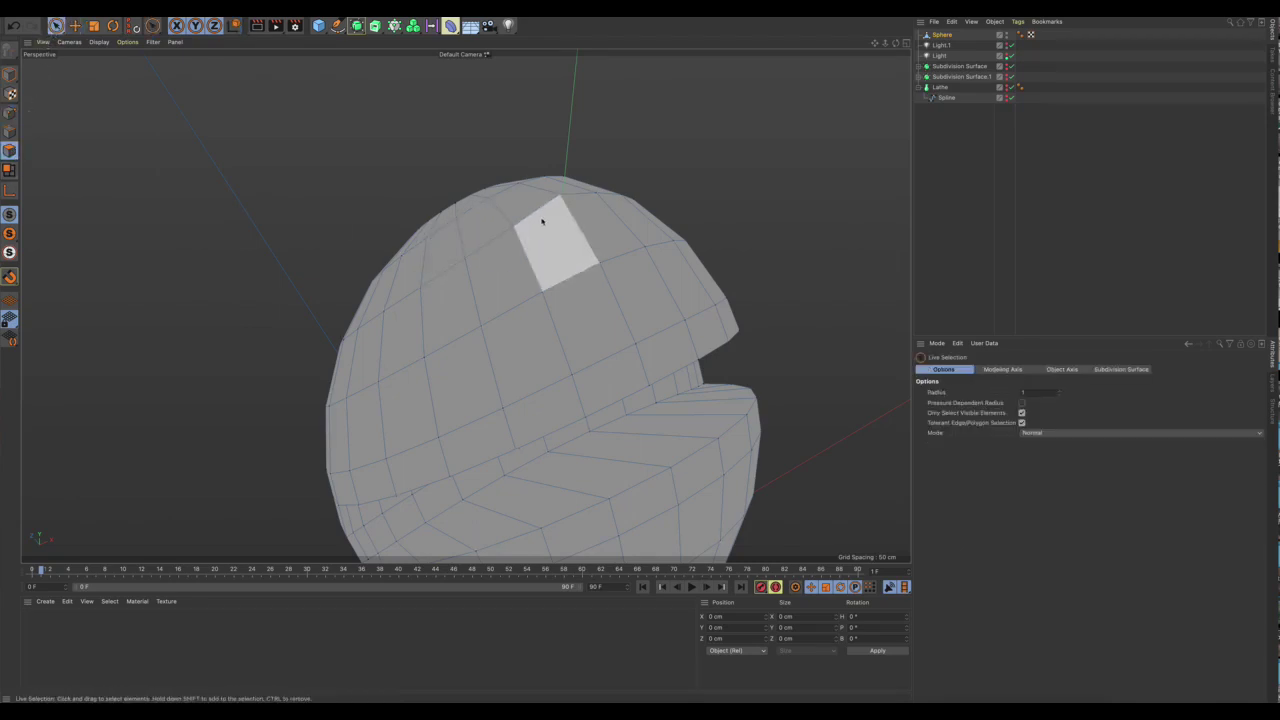
pyautogui.click(577, 210)
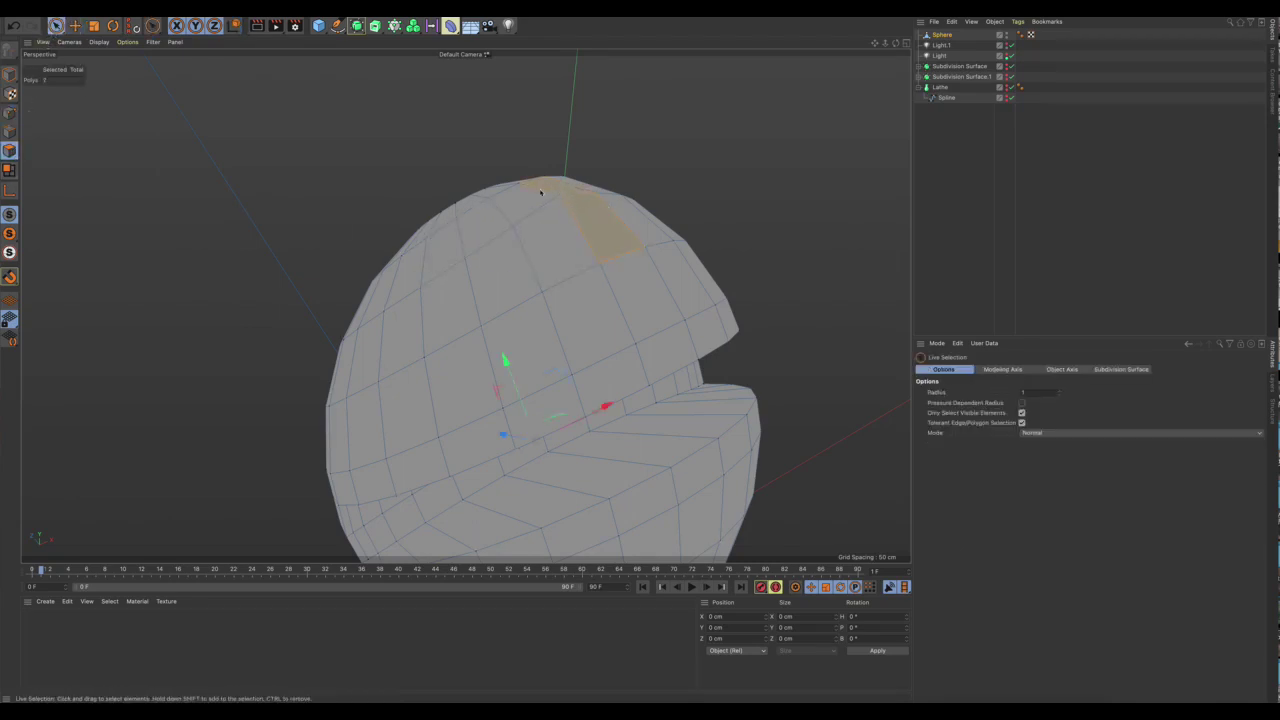
pyautogui.click(323, 193)
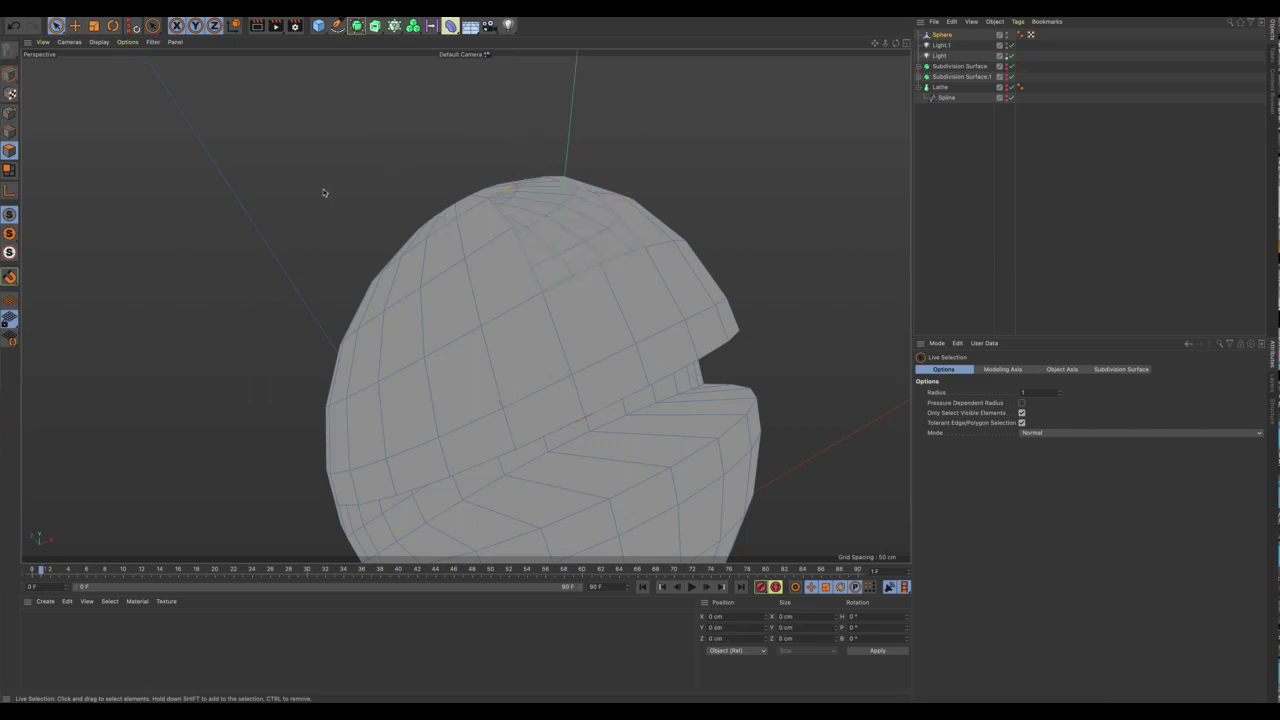
pyautogui.keyDown('alt'); pyautogui.moveTo(600, 243); pyautogui.dragTo(488, 339); pyautogui.keyUp('alt')
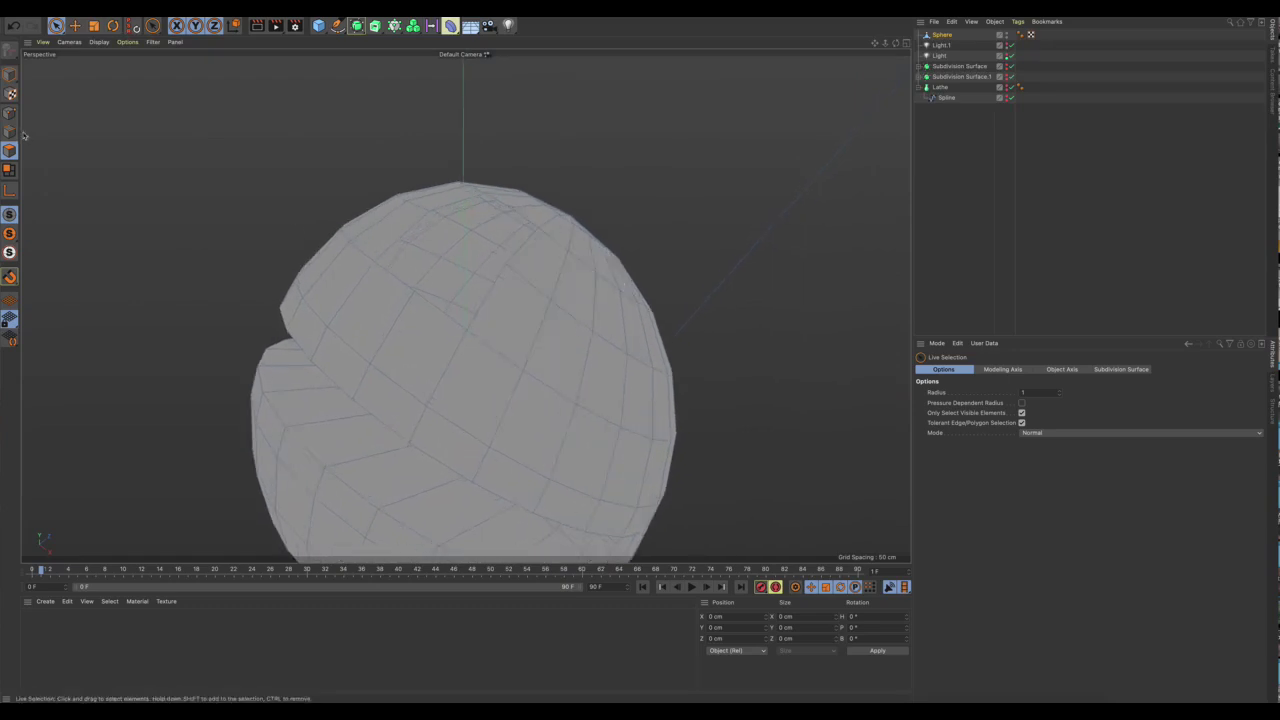
# Examine the edges around the head's top and its profile near the vertical axis, leaving no edge selected.
pyautogui.click(9, 131)
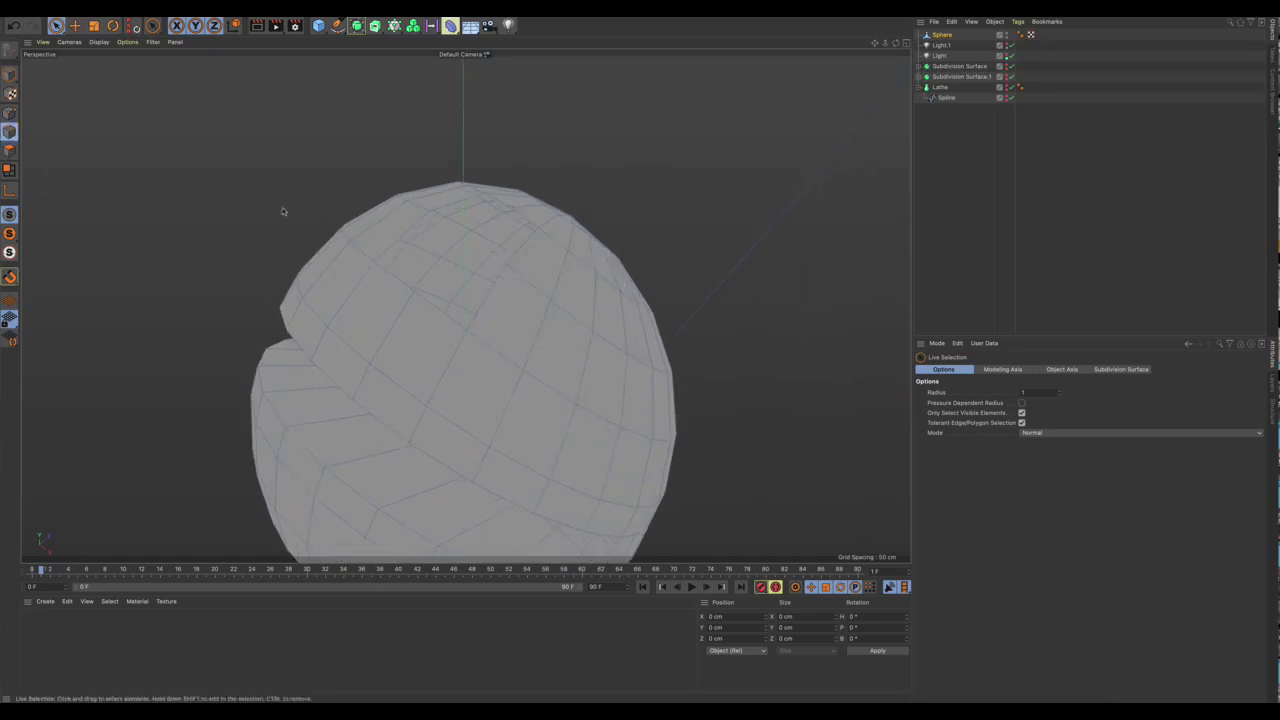
pyautogui.click(521, 248)
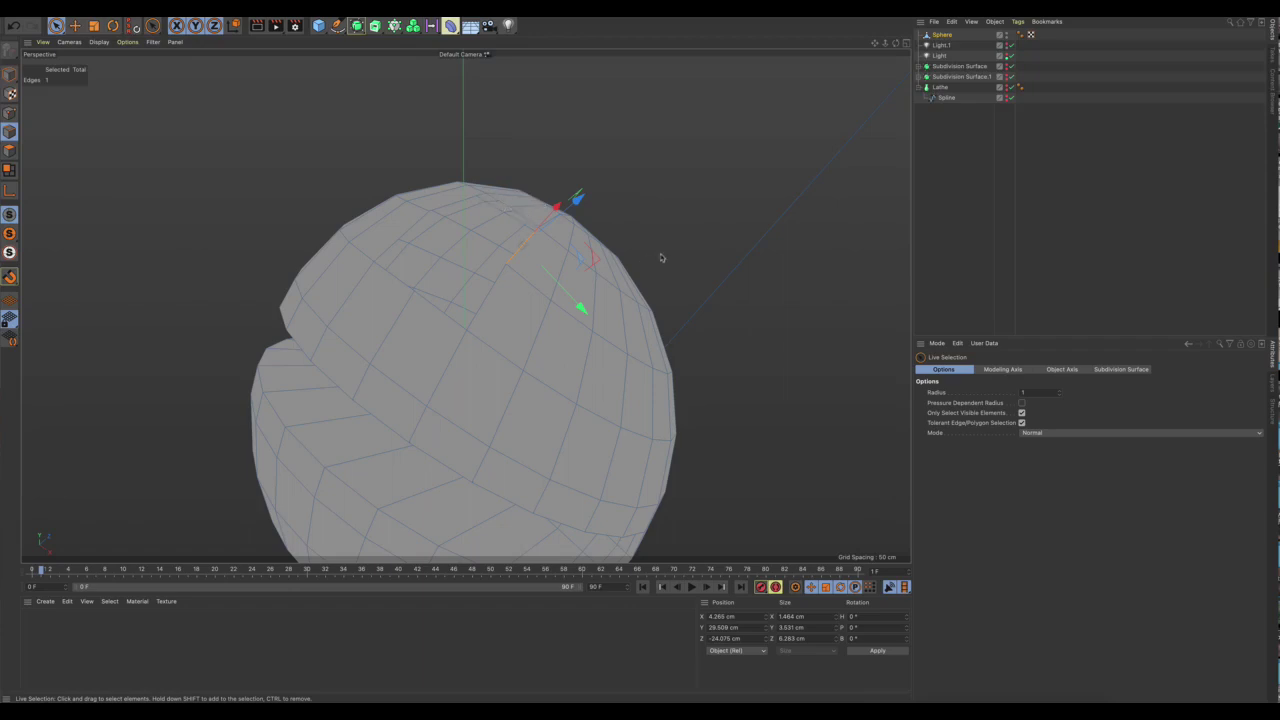
pyautogui.click(720, 360)
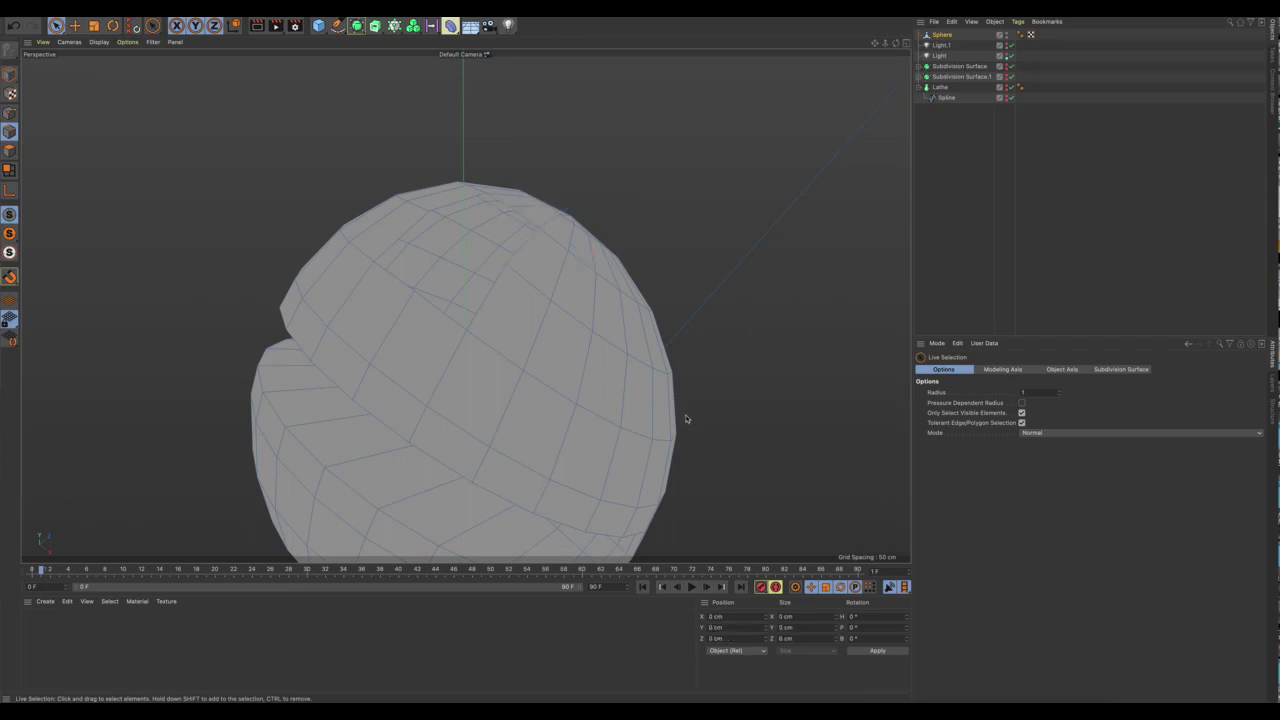
pyautogui.moveTo(662, 405)
pyautogui.keyDown('alt'); pyautogui.mouseDown()
pyautogui.moveTo(640, 366)
pyautogui.moveTo(600, 366)
pyautogui.moveTo(634, 346)
pyautogui.moveTo(629, 333)
pyautogui.moveTo(697, 400)
pyautogui.moveTo(654, 363)
pyautogui.moveTo(609, 366)
pyautogui.mouseUp(); pyautogui.keyUp('alt')
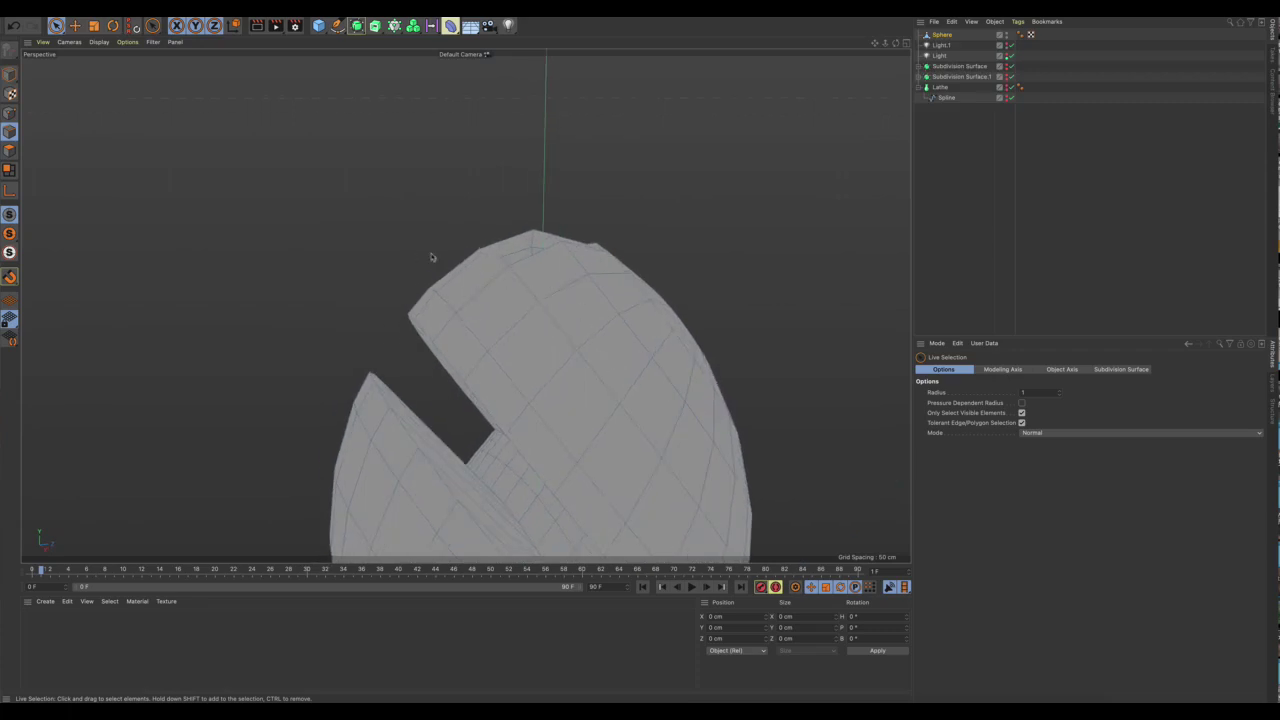
pyautogui.keyDown('alt'); pyautogui.moveTo(544, 277); pyautogui.dragTo(526, 254); pyautogui.keyUp('alt')
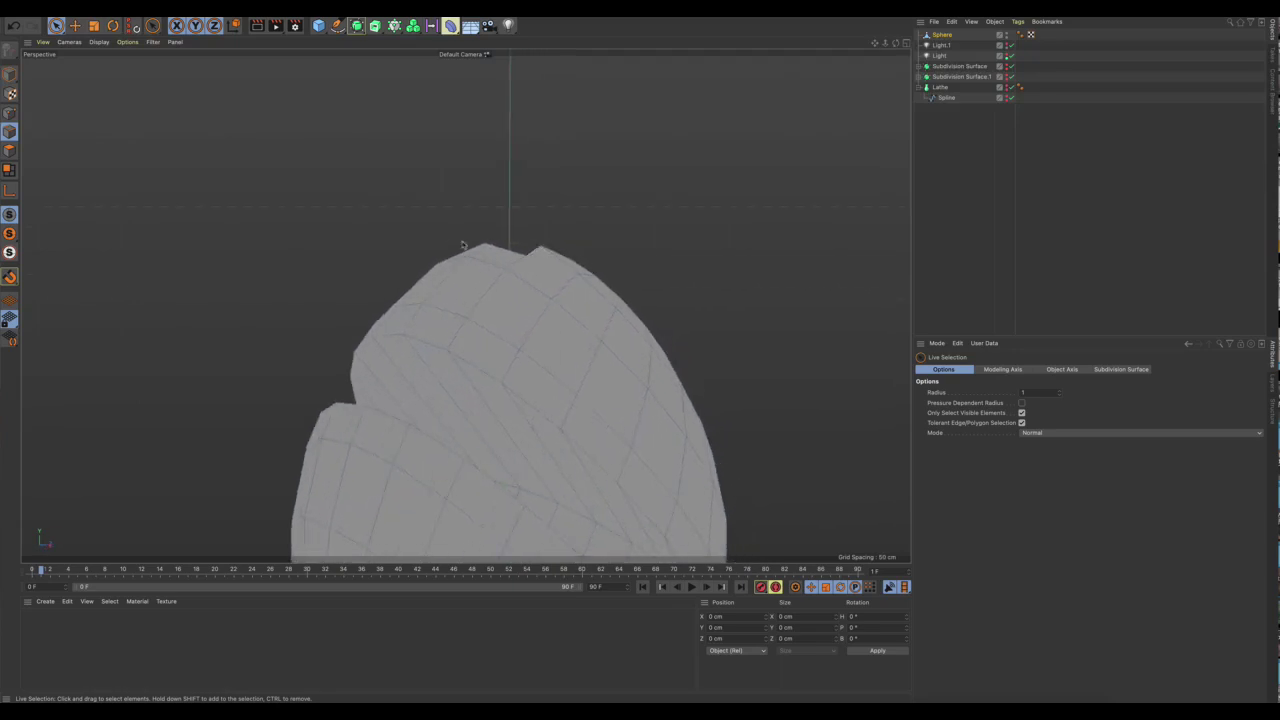
pyautogui.click(543, 263)
pyautogui.click(575, 266)
pyautogui.click(668, 220)
# Try lowering the two points on either side of the head's top by about 1.3 cm, undo the move and deselect them.
pyautogui.click(9, 113)
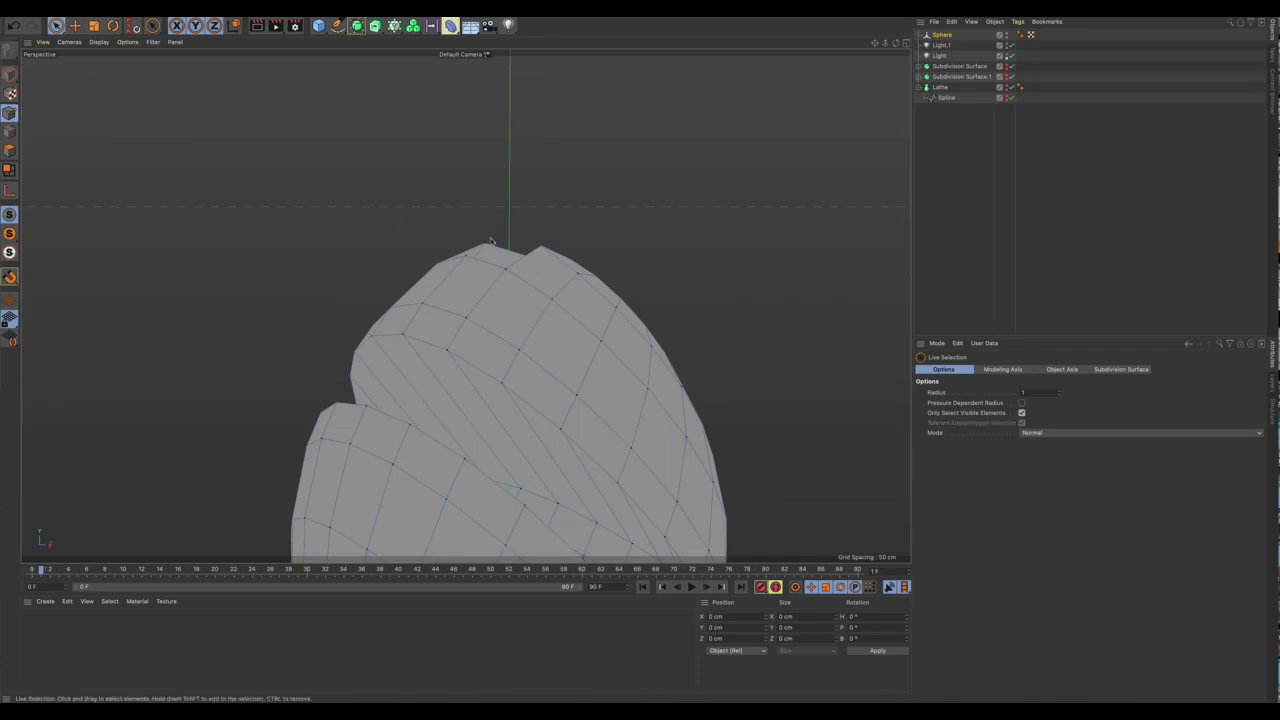
pyautogui.click(540, 246)
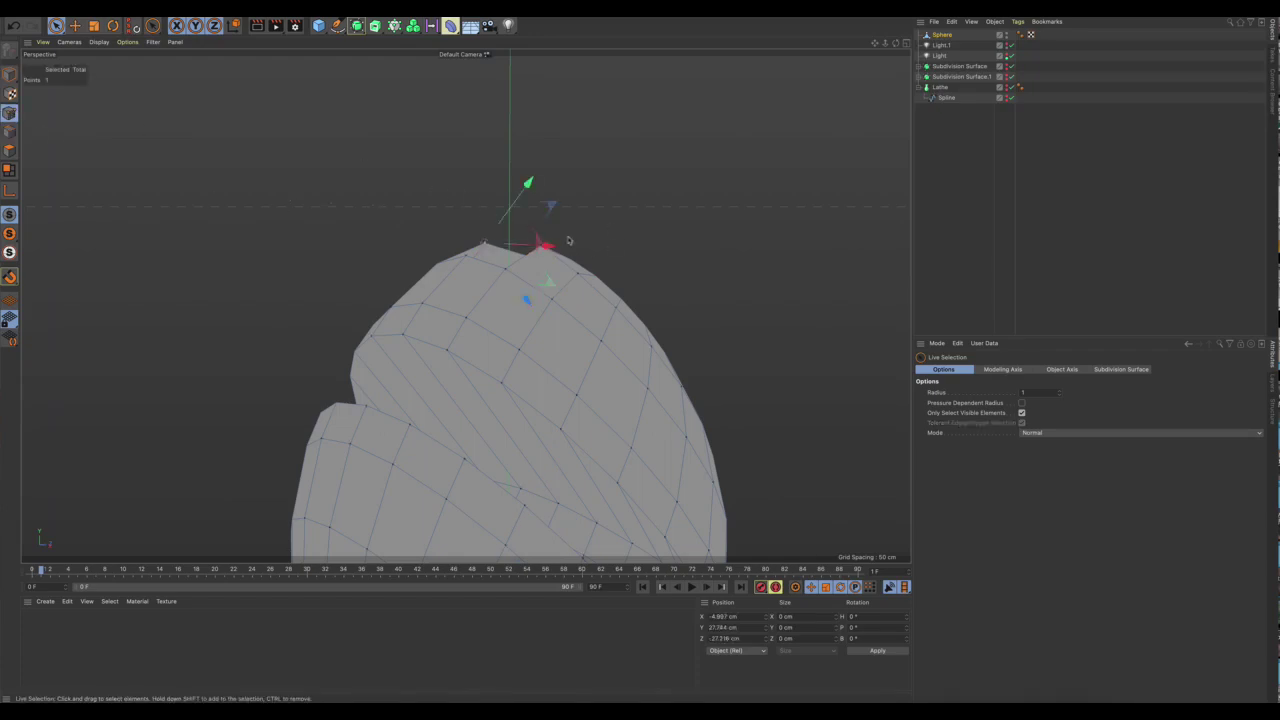
pyautogui.keyDown('alt'); pyautogui.moveTo(568, 240); pyautogui.dragTo(723, 277); pyautogui.keyUp('alt')
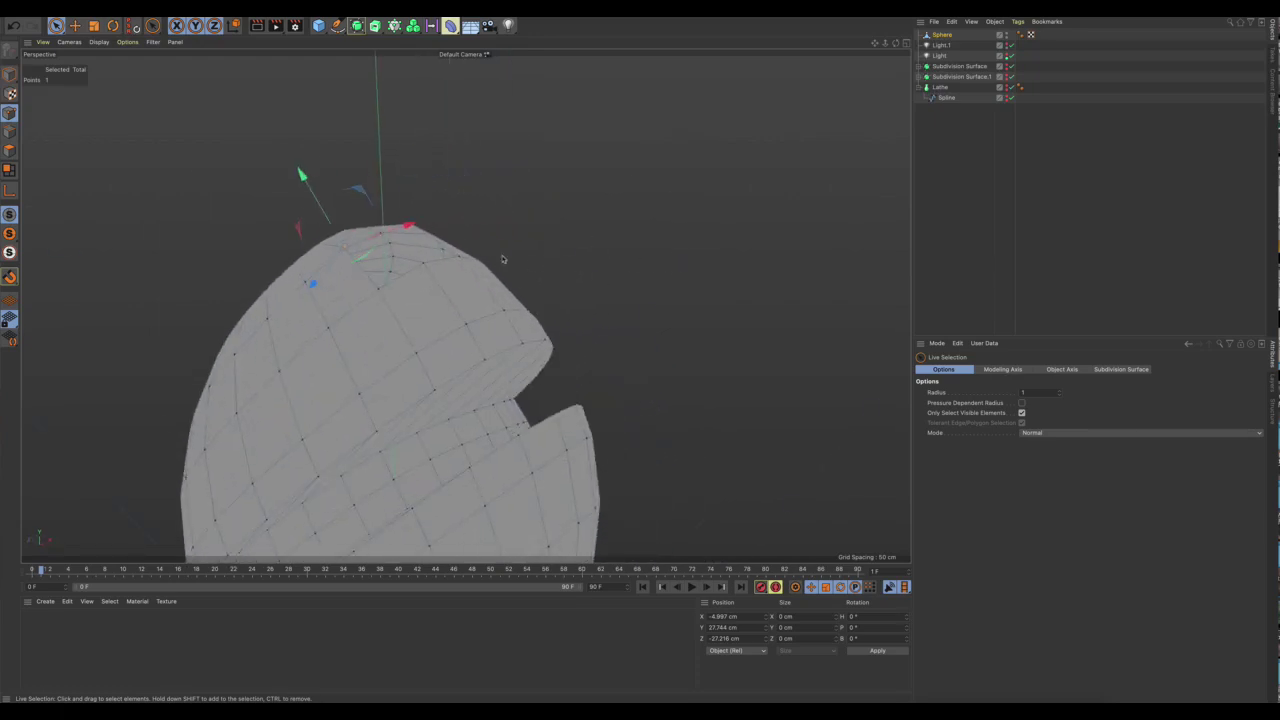
pyautogui.keyDown('alt'); pyautogui.moveTo(440, 323); pyautogui.dragTo(428, 331); pyautogui.keyUp('alt')
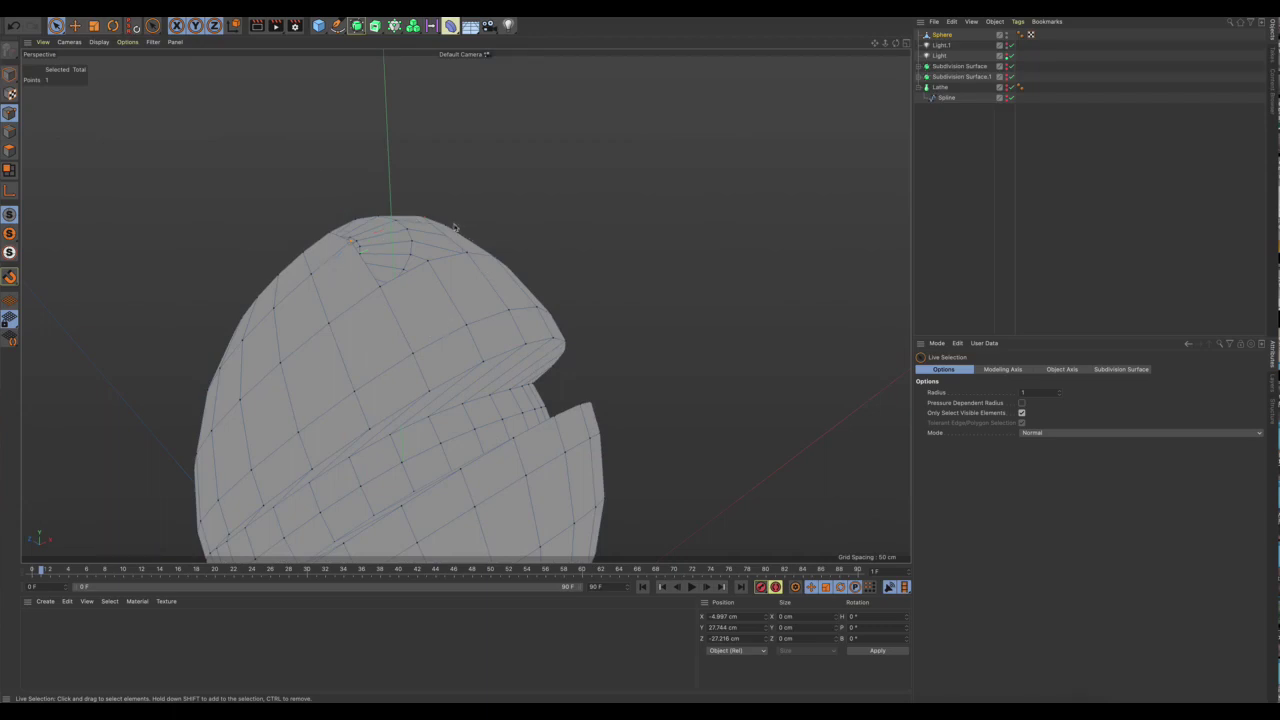
pyautogui.keyDown('shift'); pyautogui.click(420, 218); pyautogui.keyUp('shift')
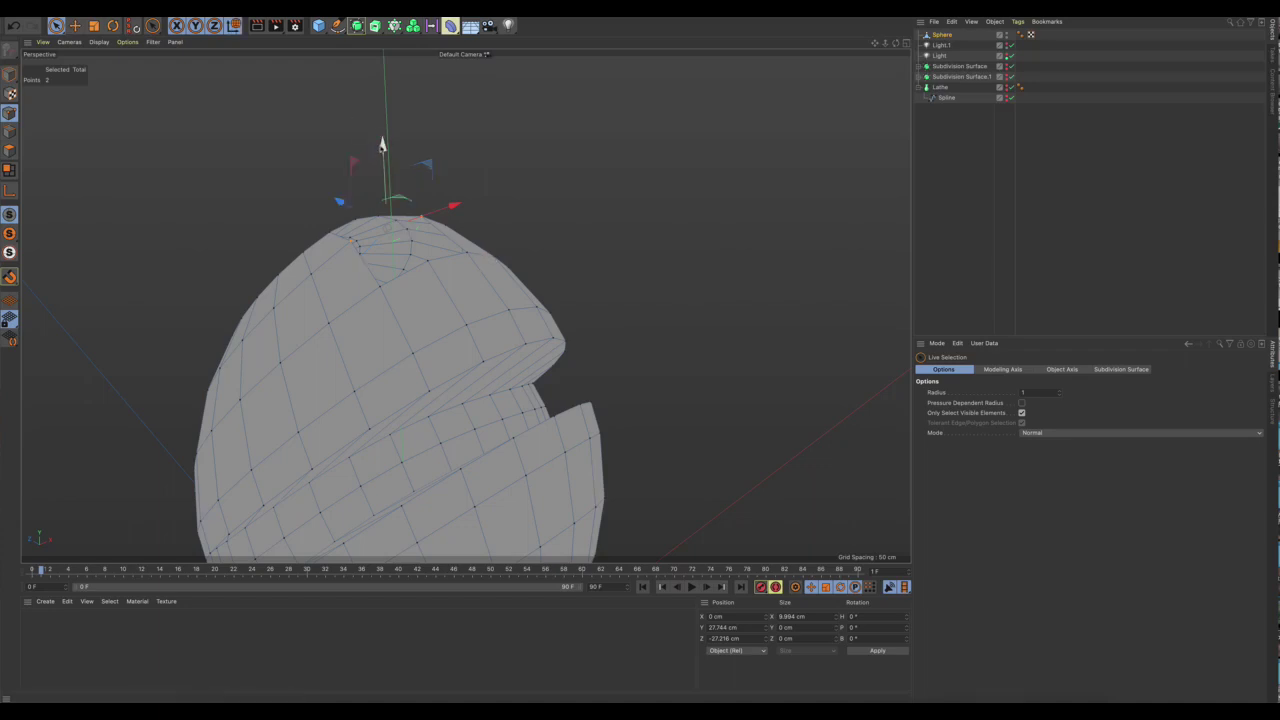
pyautogui.moveTo(381, 145); pyautogui.dragTo(383, 157)
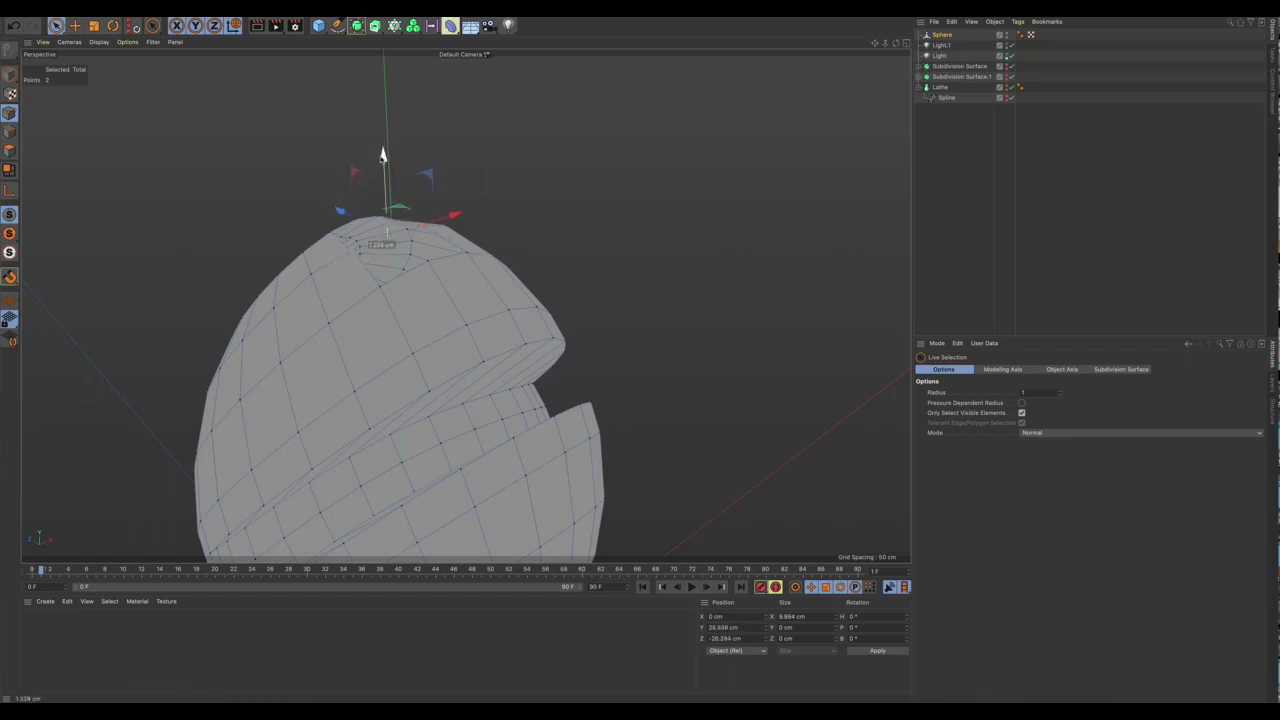
pyautogui.keyDown('alt'); pyautogui.moveTo(497, 291); pyautogui.dragTo(593, 246); pyautogui.keyUp('alt')
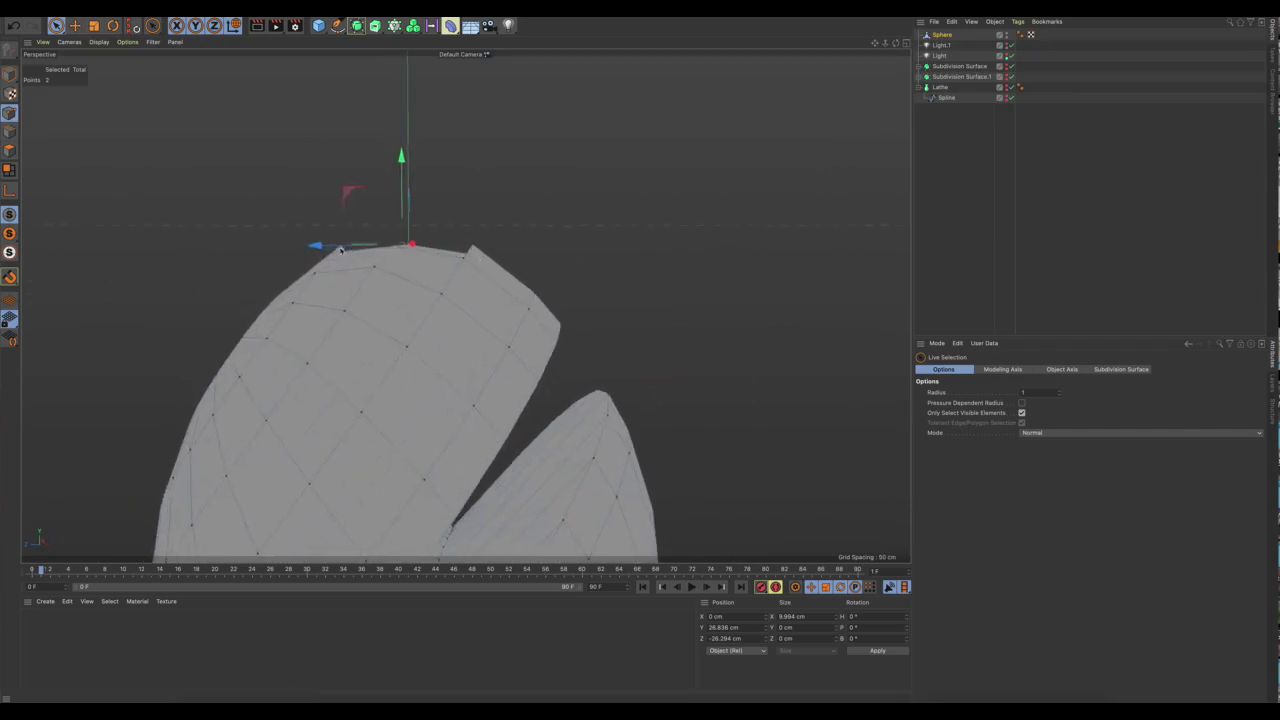
pyautogui.hotkey('ctrl', 'z')
pyautogui.keyDown('alt'); pyautogui.moveTo(529, 246); pyautogui.dragTo(568, 266); pyautogui.keyUp('alt')
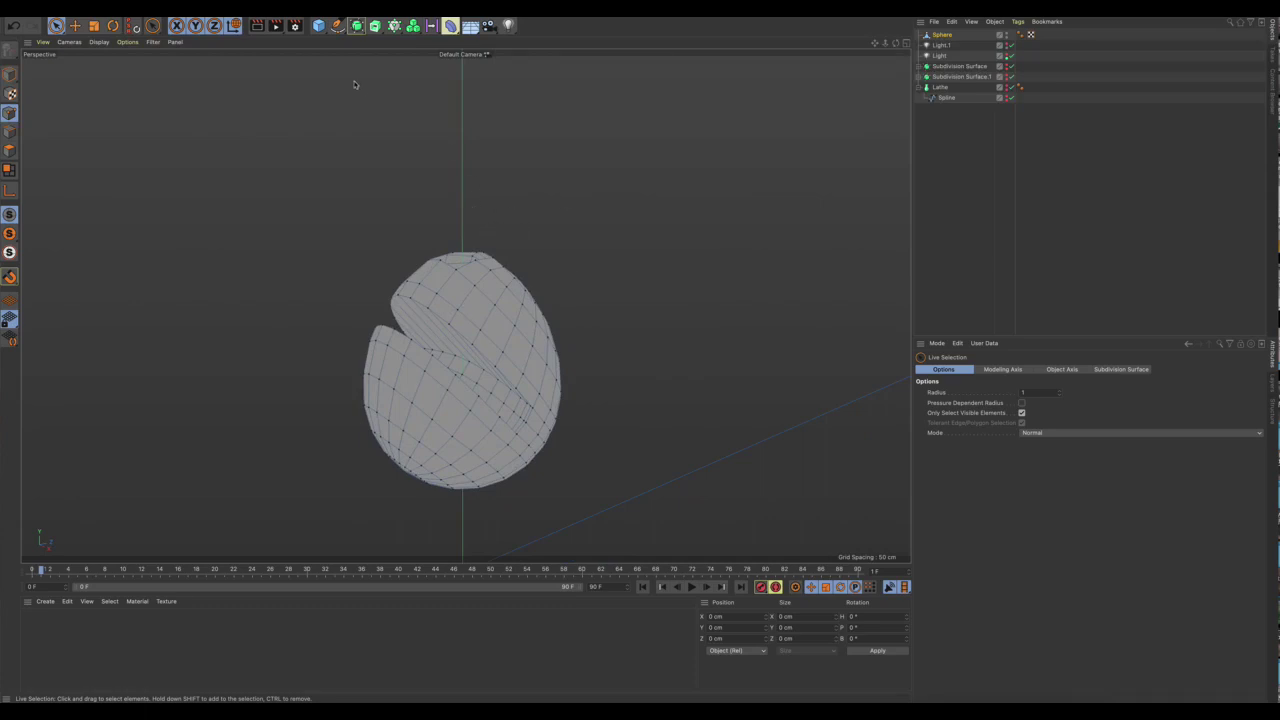
# Add a new sphere primitive and set its segments to 8.
pyautogui.click(318, 25)
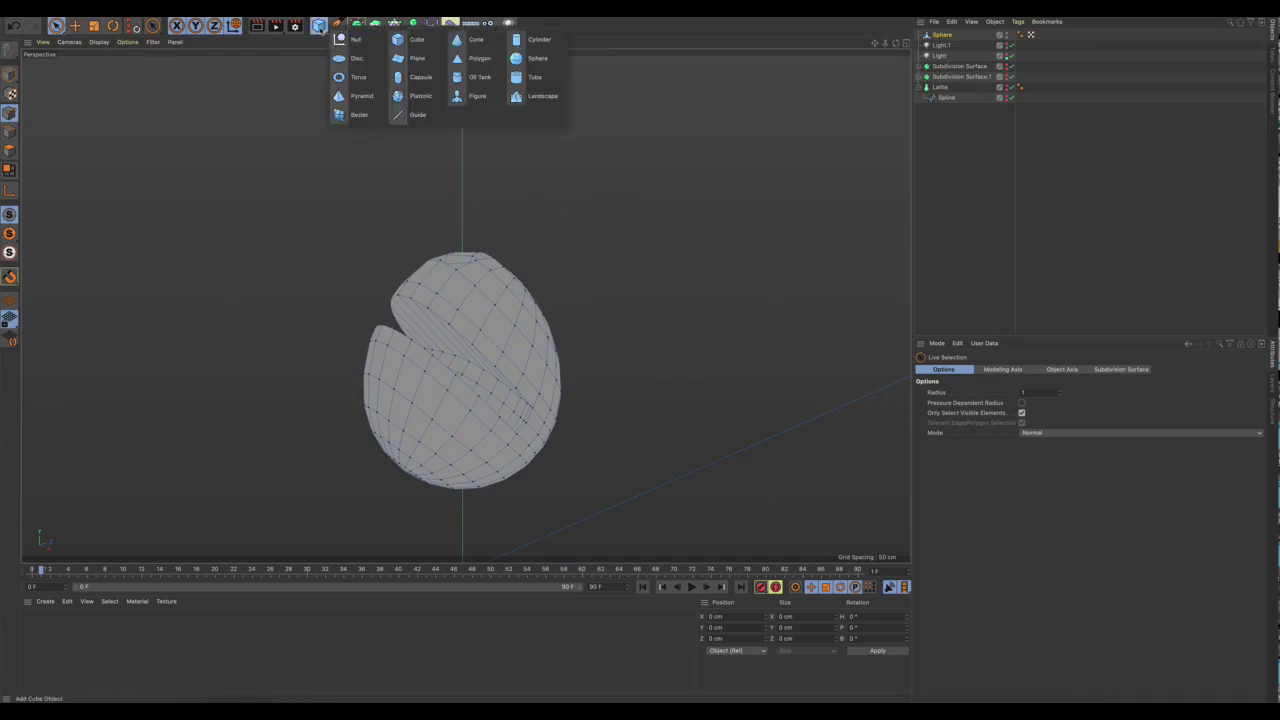
pyautogui.click(533, 58)
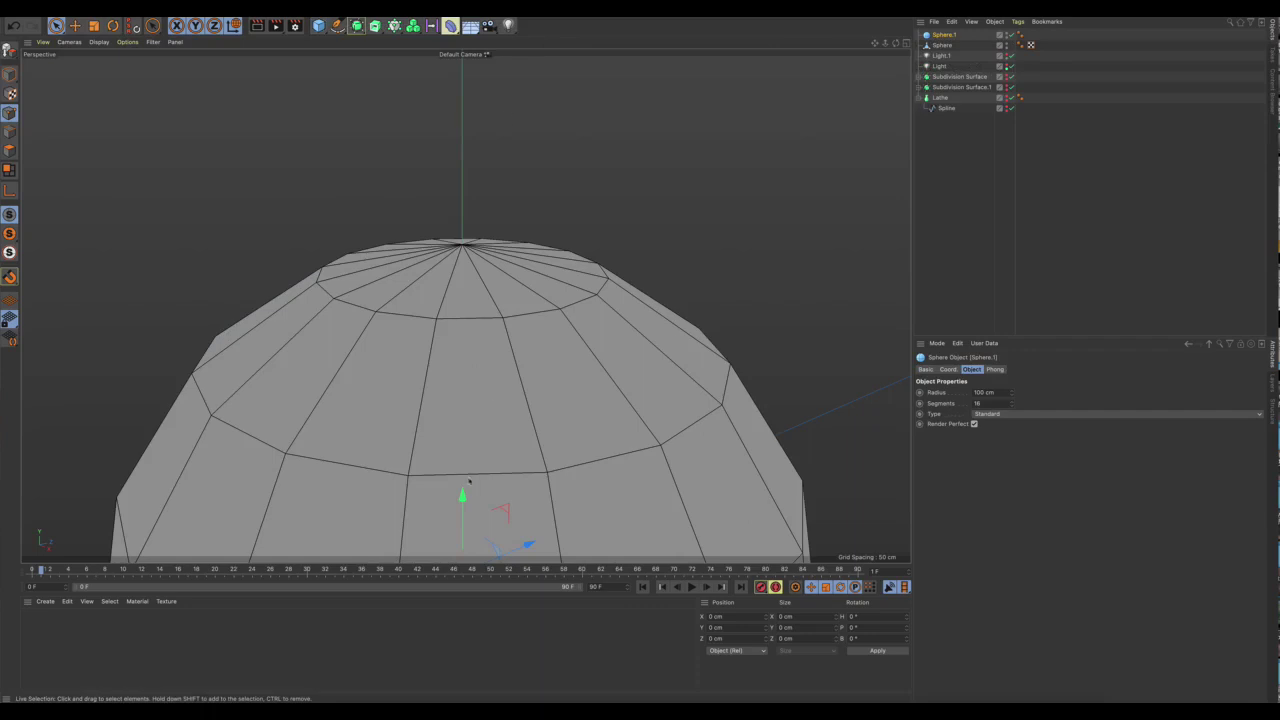
pyautogui.keyDown('alt'); pyautogui.moveTo(463, 500); pyautogui.dragTo(576, 300); pyautogui.keyUp('alt')
pyautogui.scroll(-6, 571, 256)
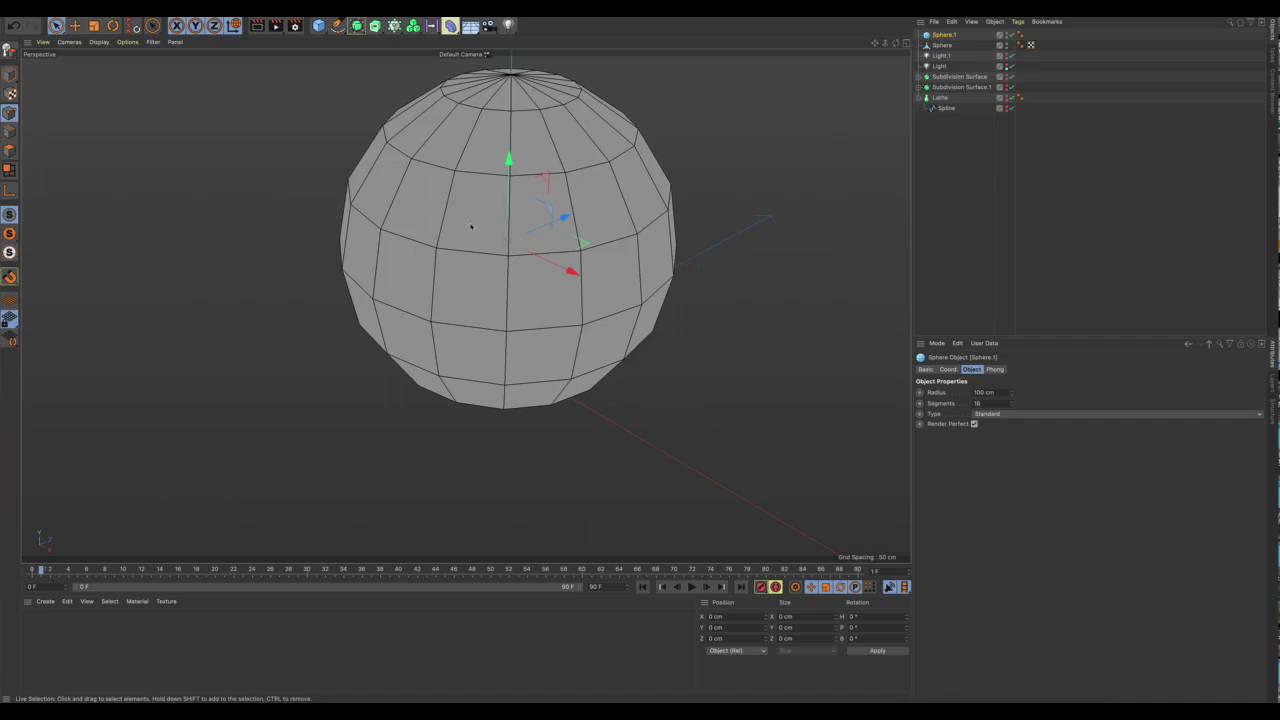
pyautogui.doubleClick(992, 403)
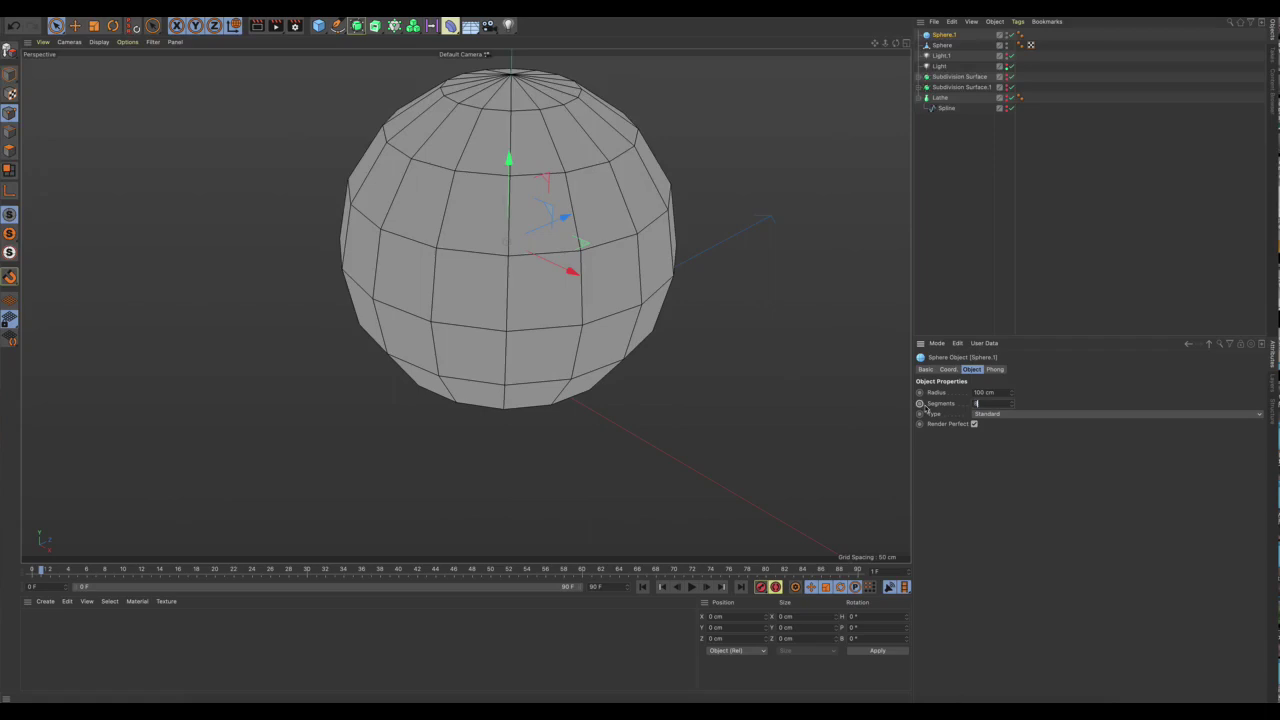
pyautogui.write('8')
pyautogui.press('Return')
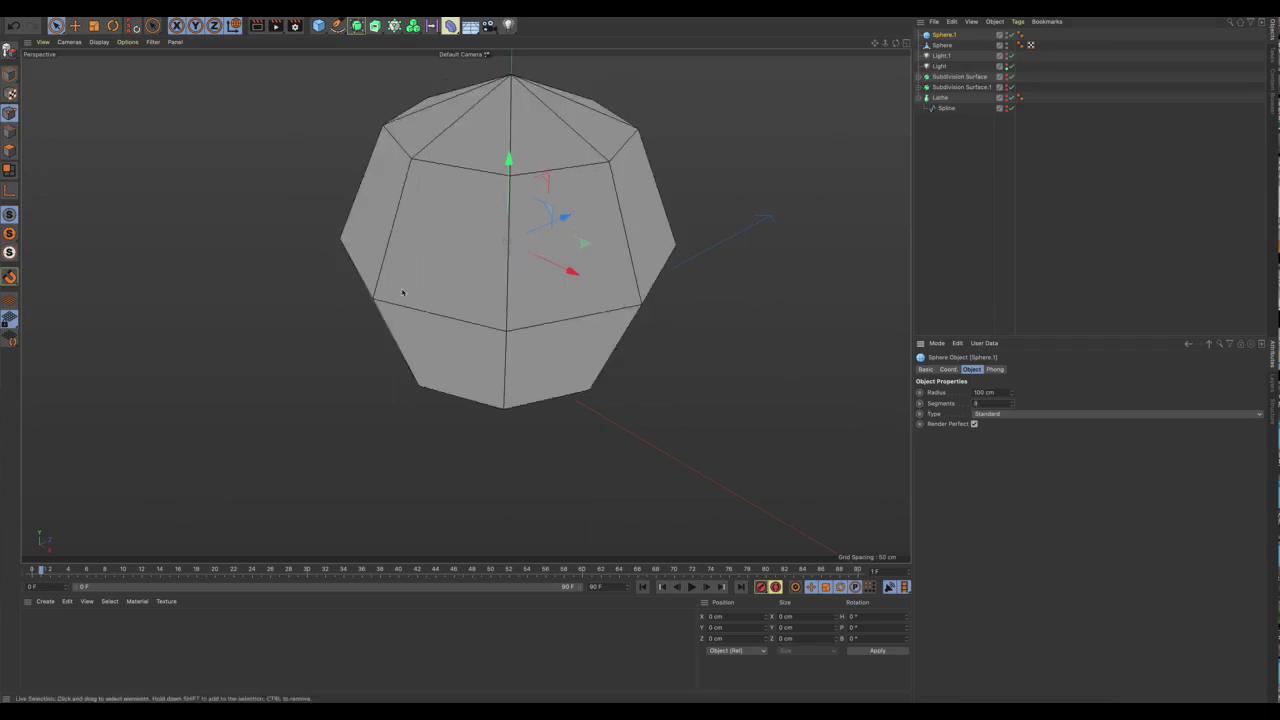
pyautogui.keyDown('alt'); pyautogui.moveTo(403, 292); pyautogui.dragTo(363, 250); pyautogui.keyUp('alt')
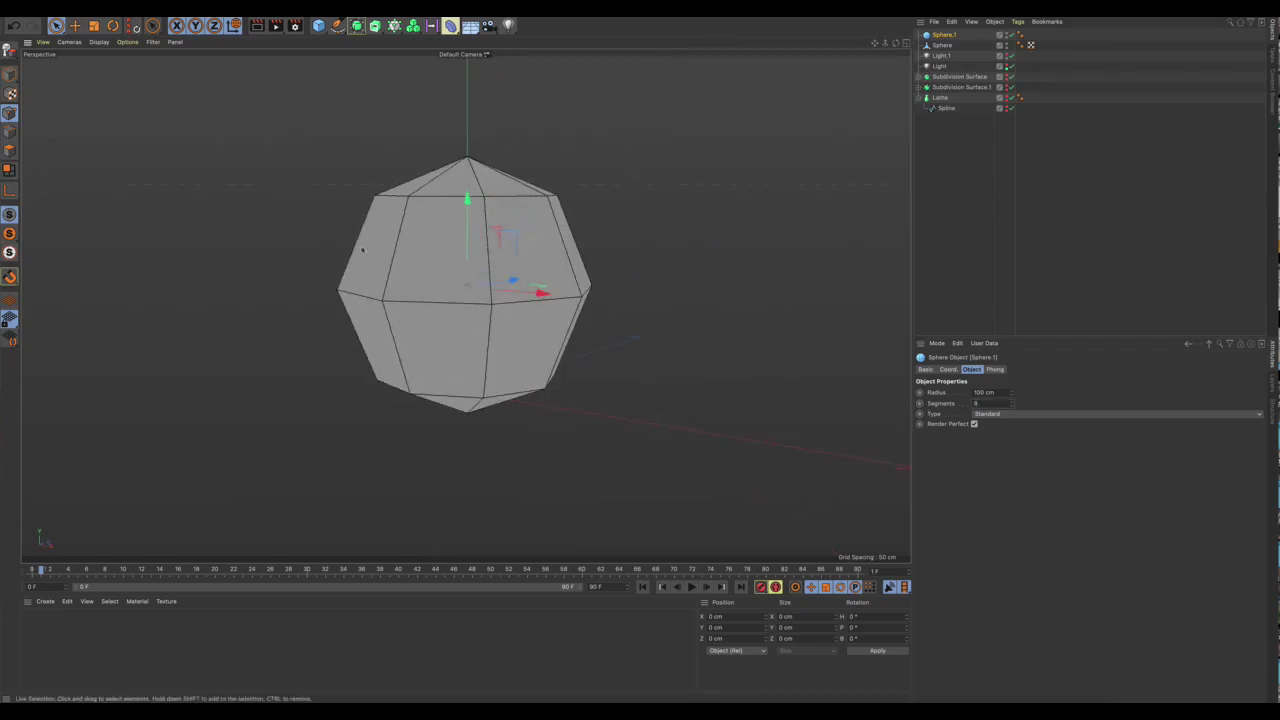
# Shrink the new sphere to a radius of about 9.6 cm and raise it on the vertical axis to just above the head.
pyautogui.click(9, 74)
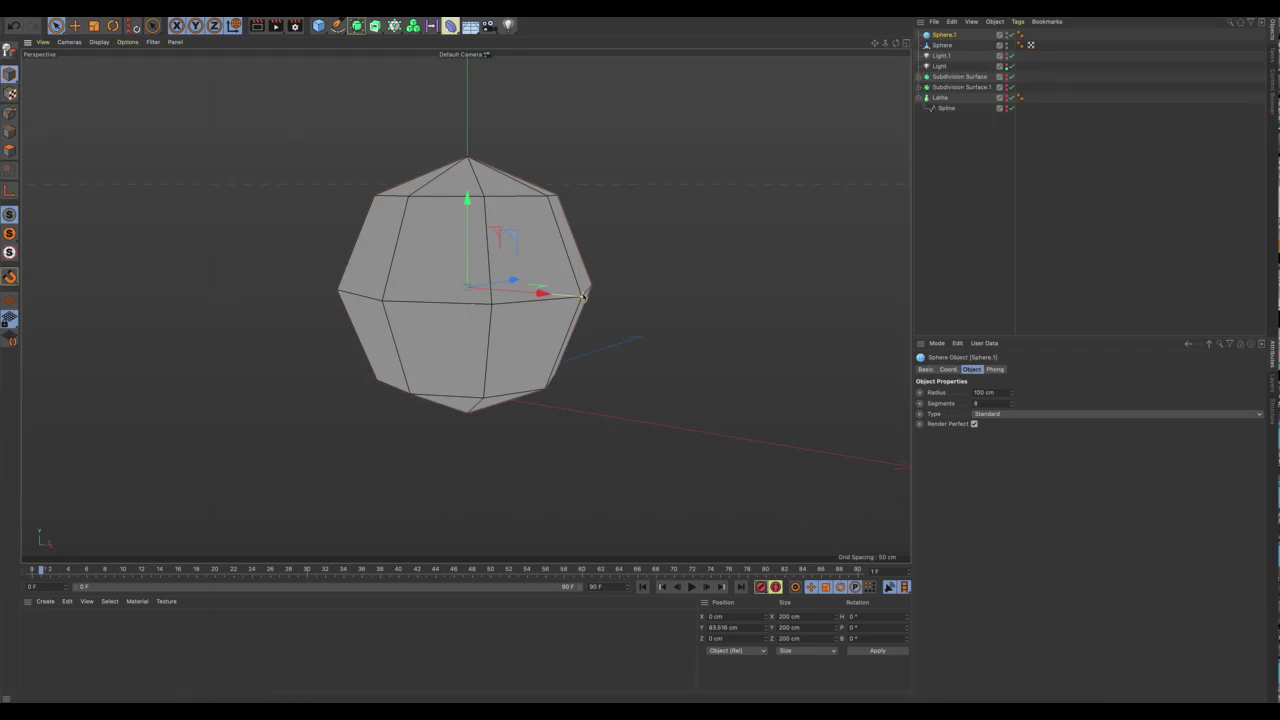
pyautogui.moveTo(582, 297); pyautogui.dragTo(490, 298)
pyautogui.moveTo(469, 216); pyautogui.dragTo(474, 183)
pyautogui.scroll(4, 434, 260)
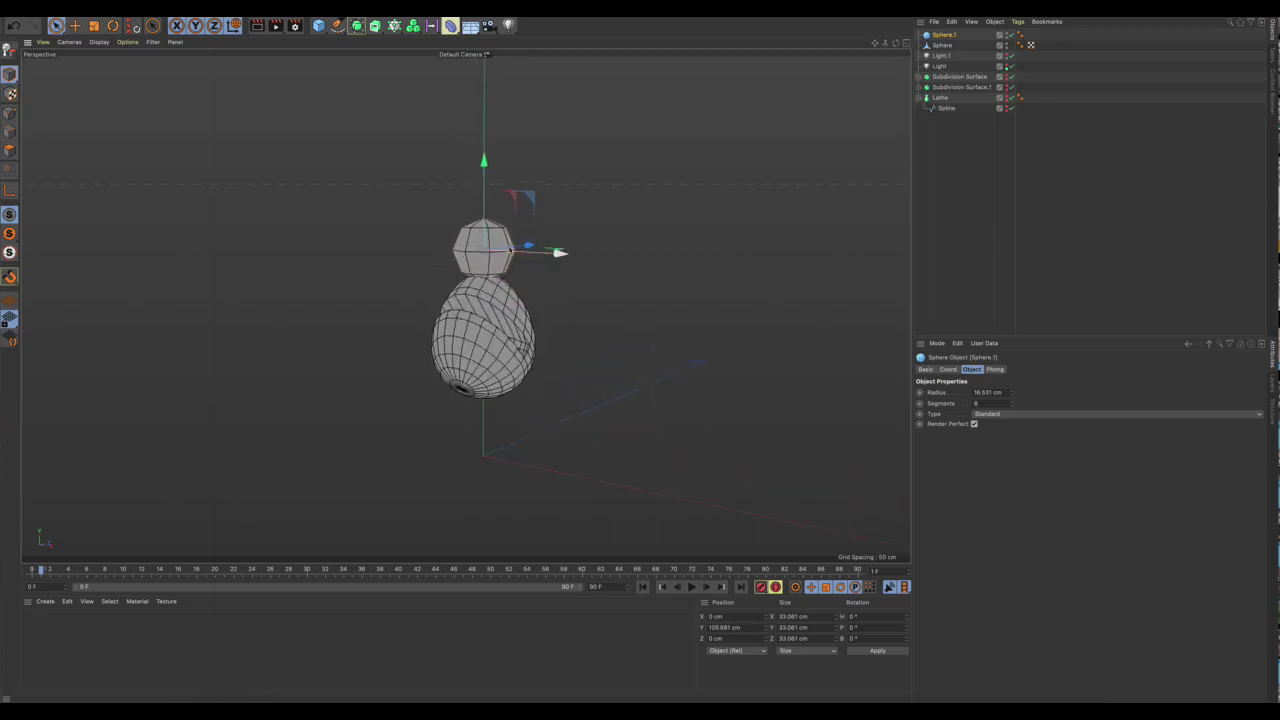
pyautogui.moveTo(509, 256); pyautogui.dragTo(499, 251)
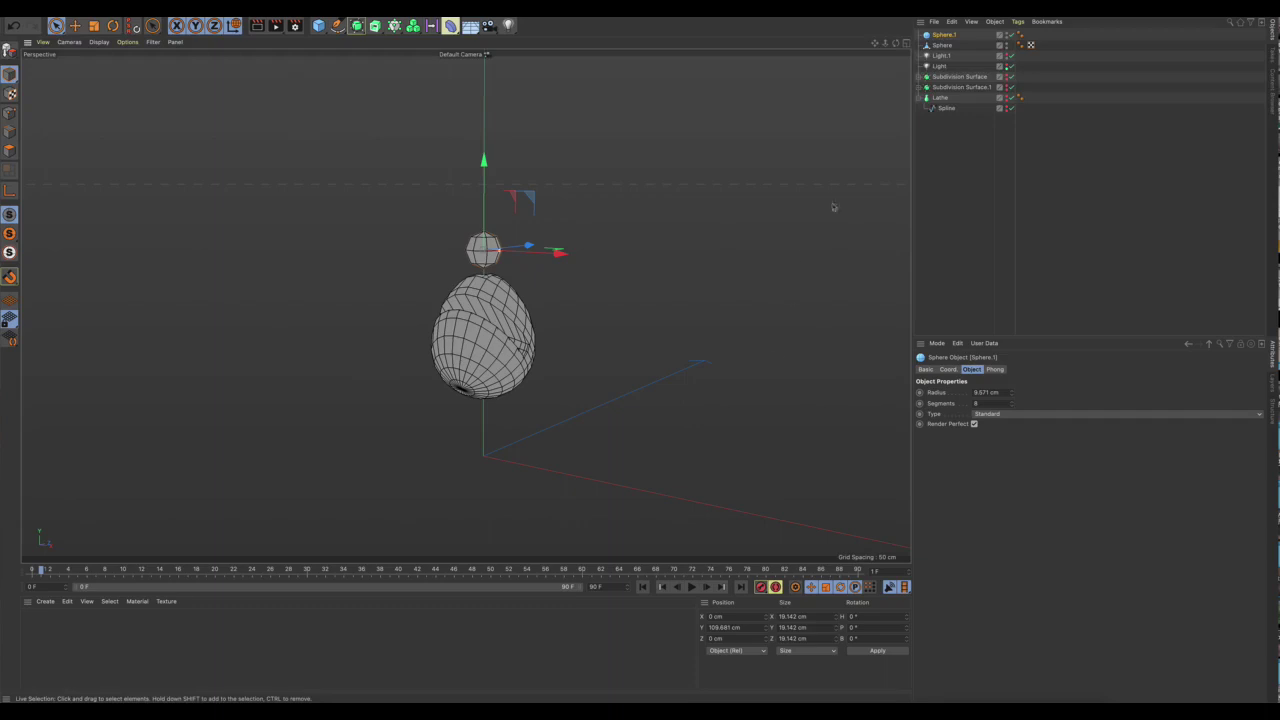
# Return to the four-view layout and show the bishop reference picture in the Front view.
pyautogui.click(906, 43)
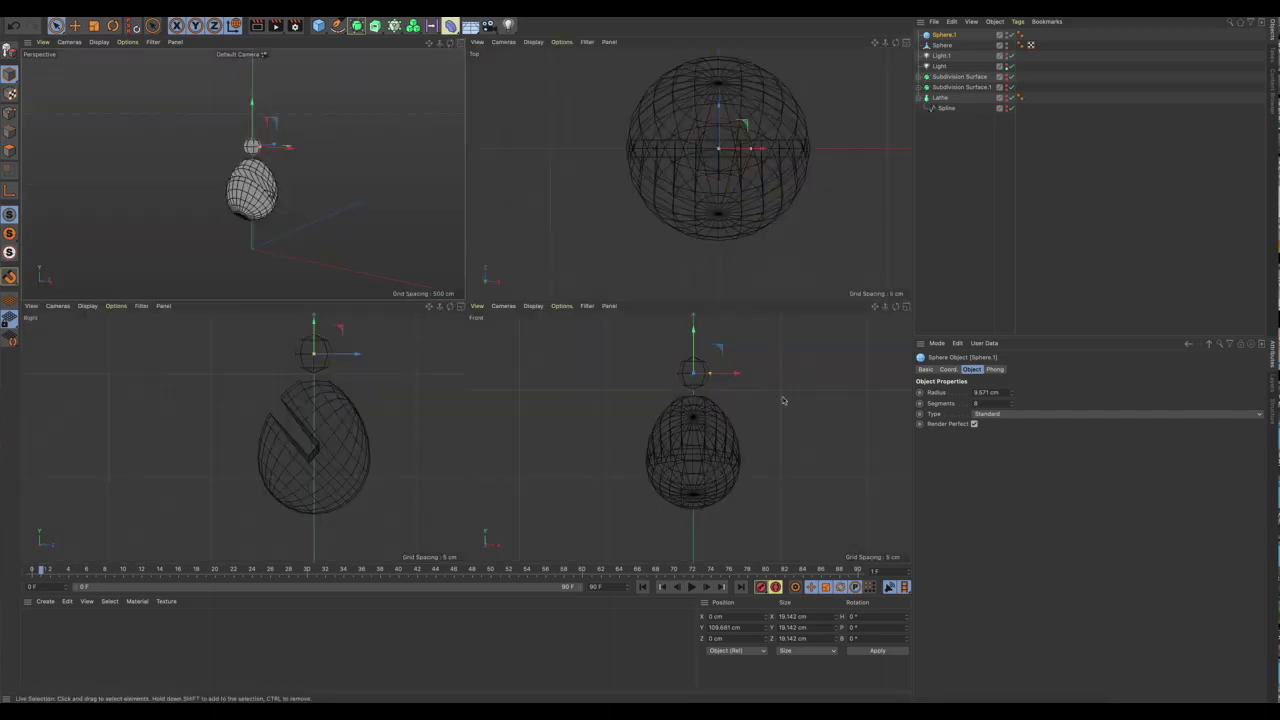
pyautogui.hotkey('shift', 'v')
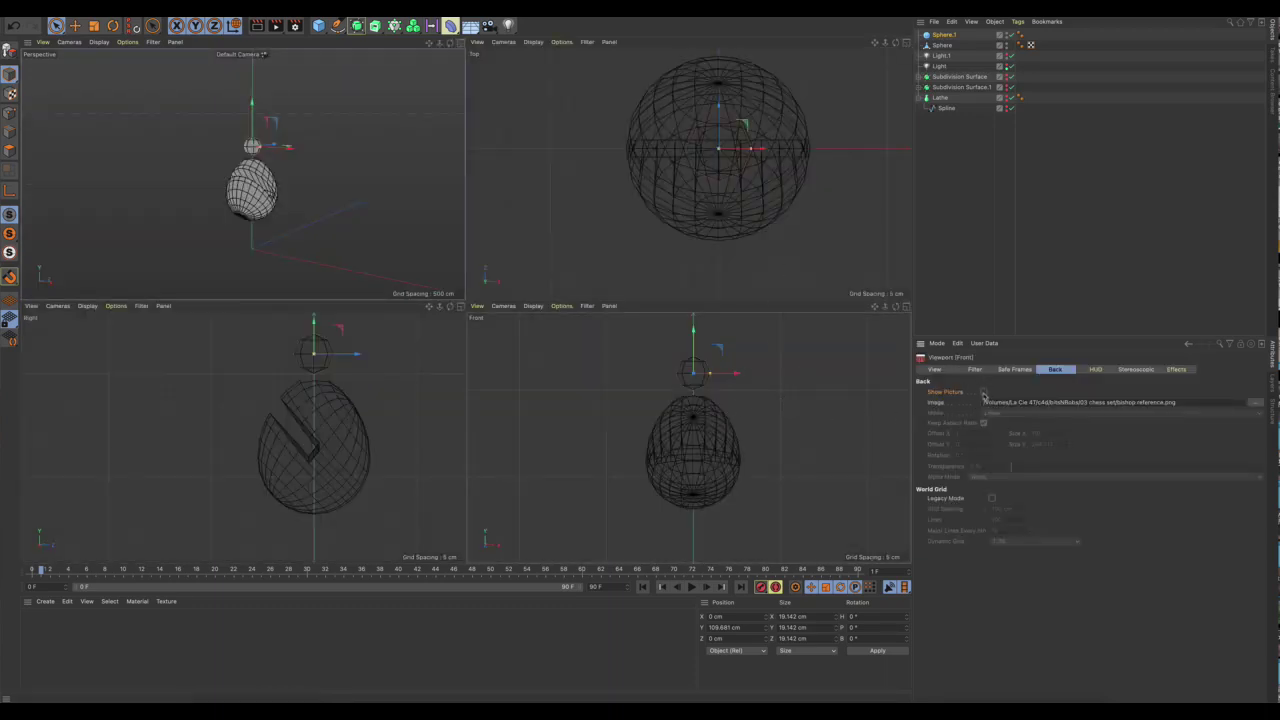
pyautogui.click(983, 392)
pyautogui.click(742, 406)
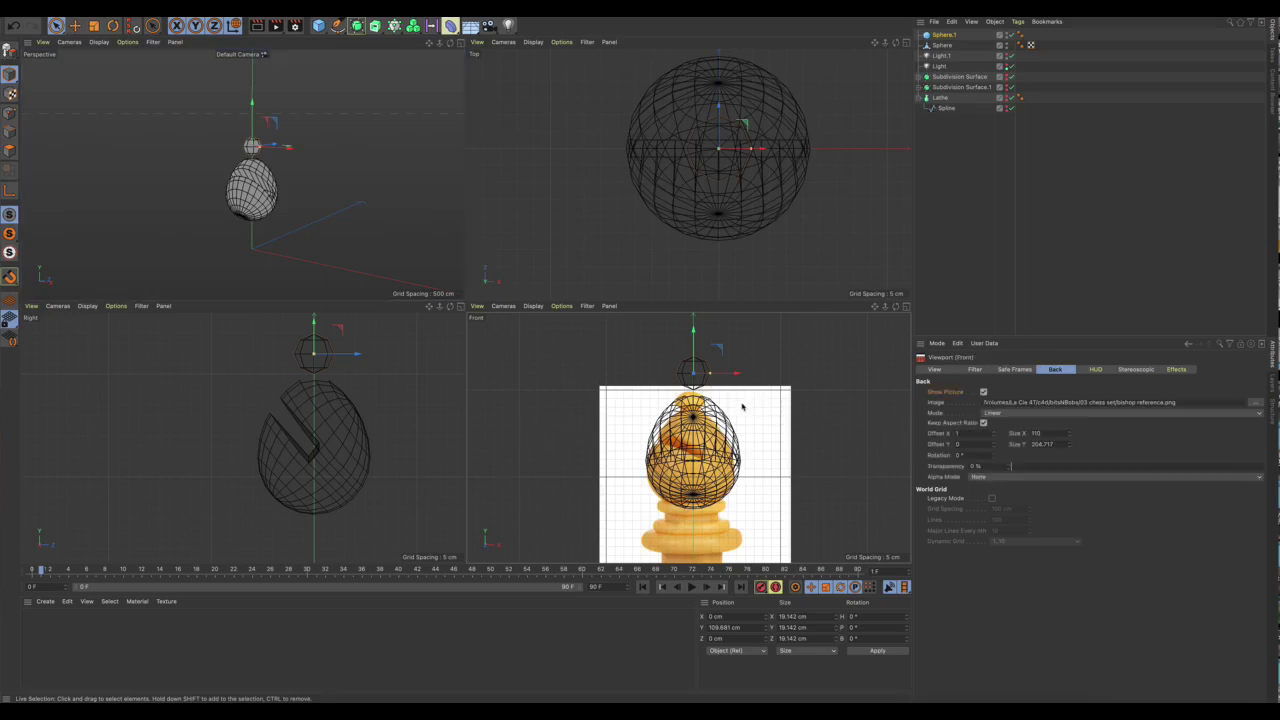
# Shrink the small sphere to about 18.2 cm across, lower it to about 105.7 cm on Y, and hide the Front view's reference picture.
pyautogui.moveTo(695, 347); pyautogui.dragTo(695, 337)
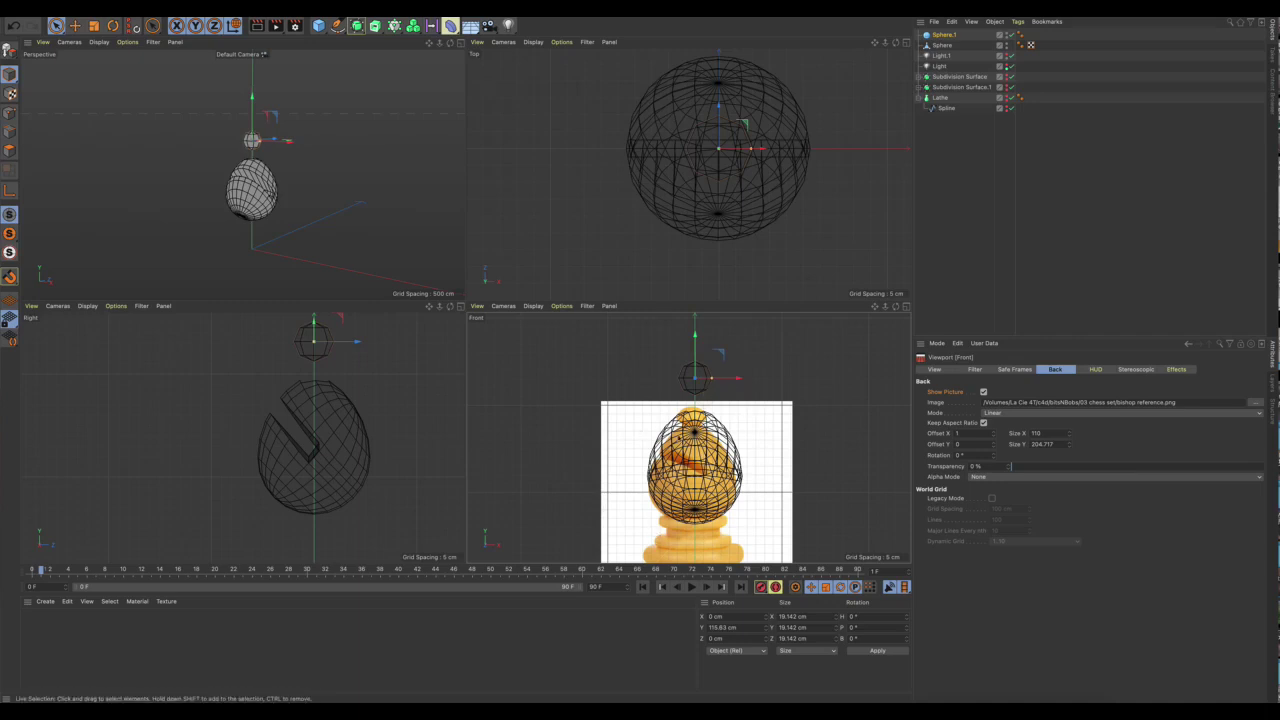
pyautogui.scroll(2, 706, 372)
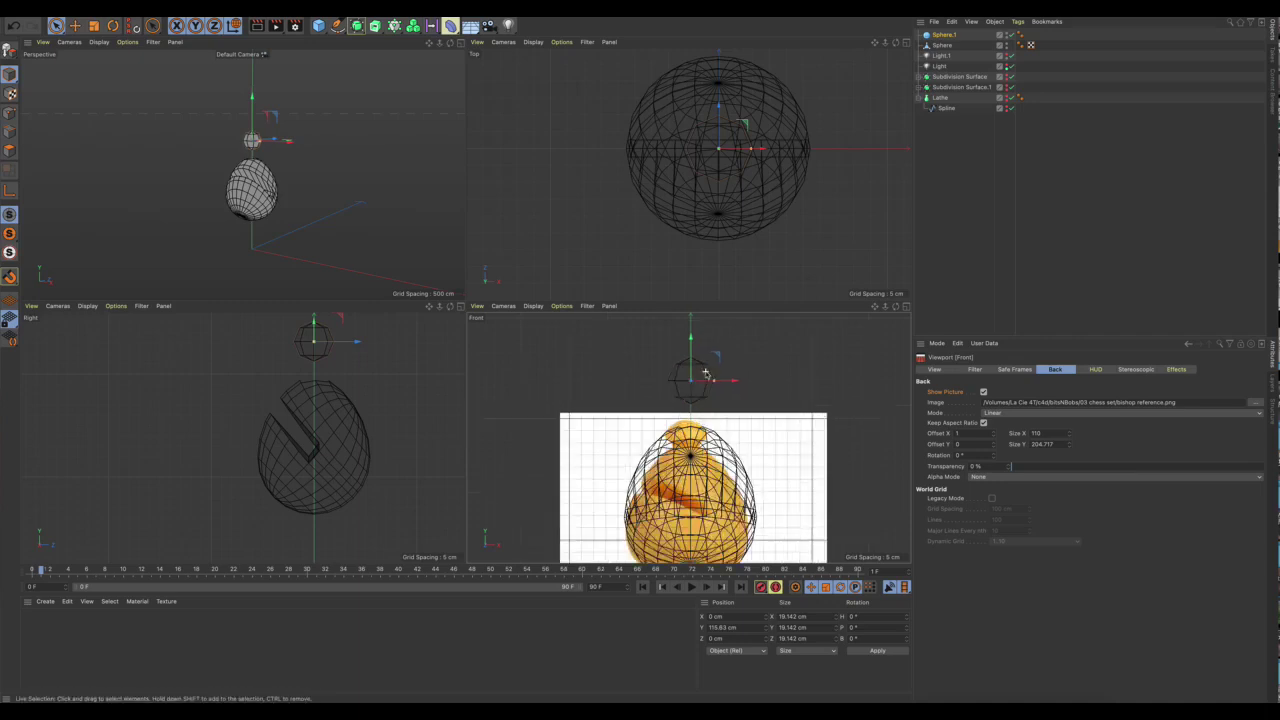
pyautogui.scroll(-1, 703, 366)
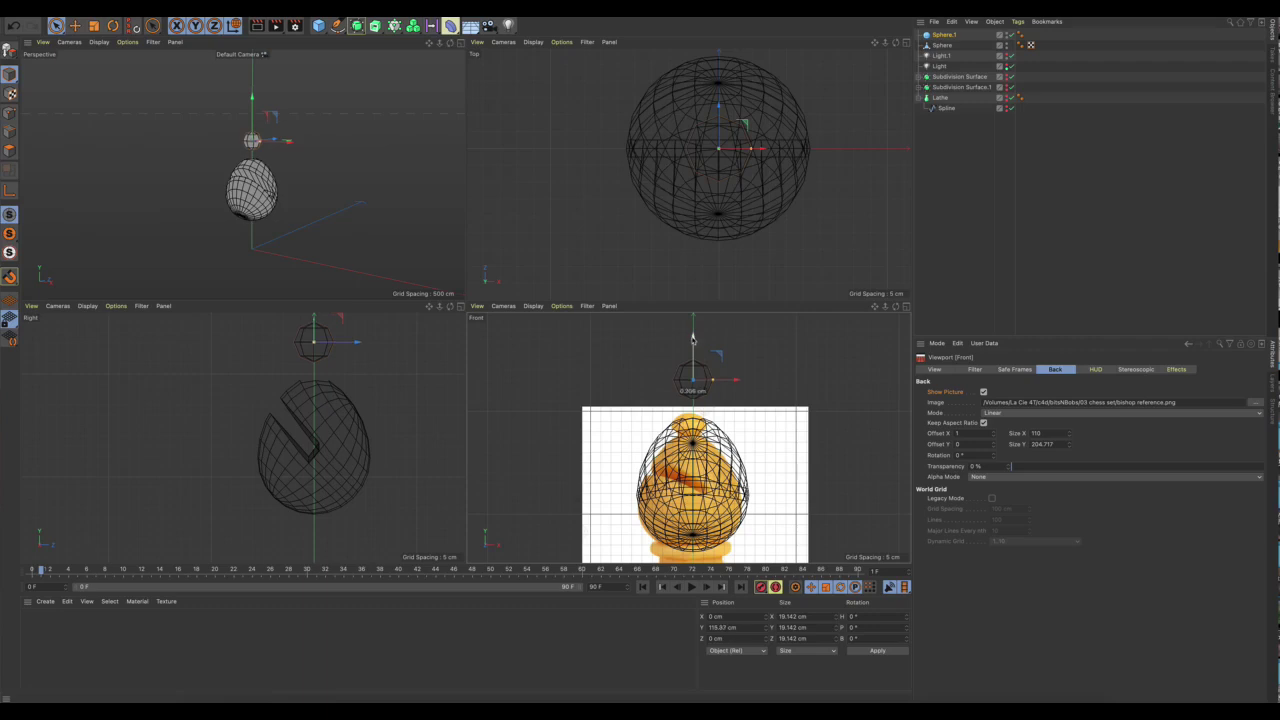
pyautogui.moveTo(695, 345)
pyautogui.mouseDown()
pyautogui.moveTo(690, 385)
pyautogui.moveTo(692, 357)
pyautogui.mouseUp()
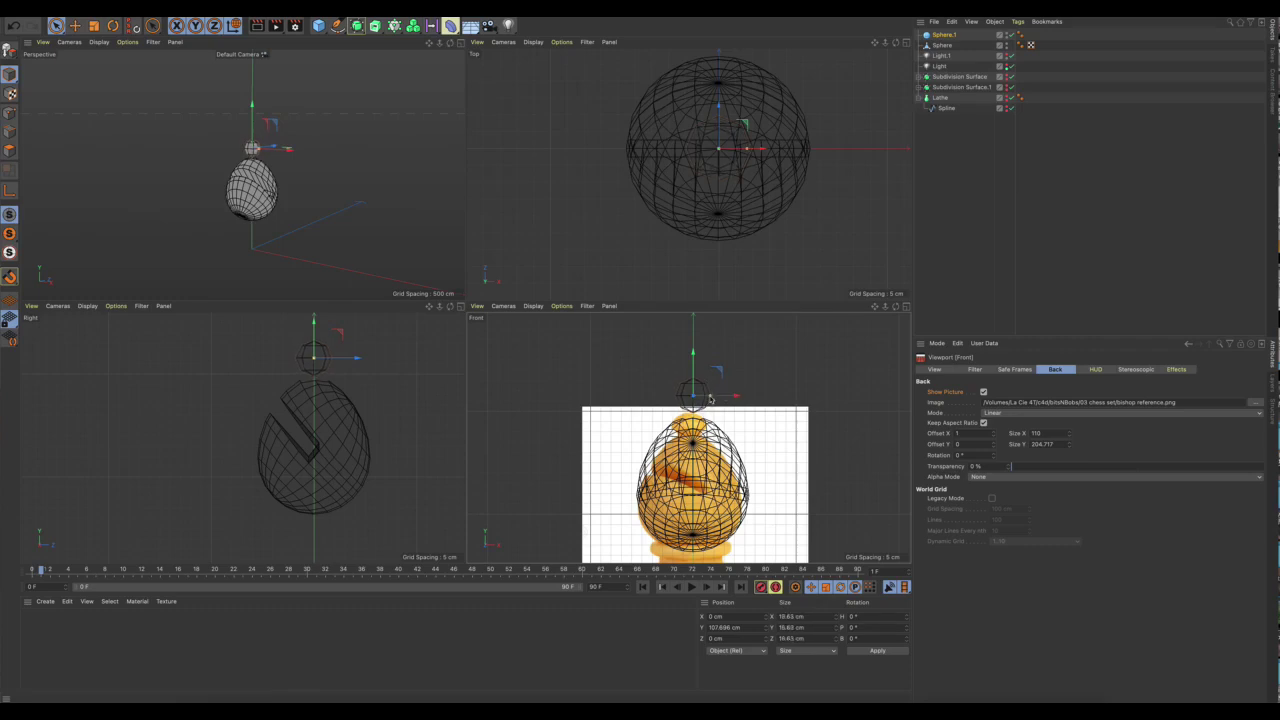
pyautogui.moveTo(695, 357); pyautogui.dragTo(695, 361)
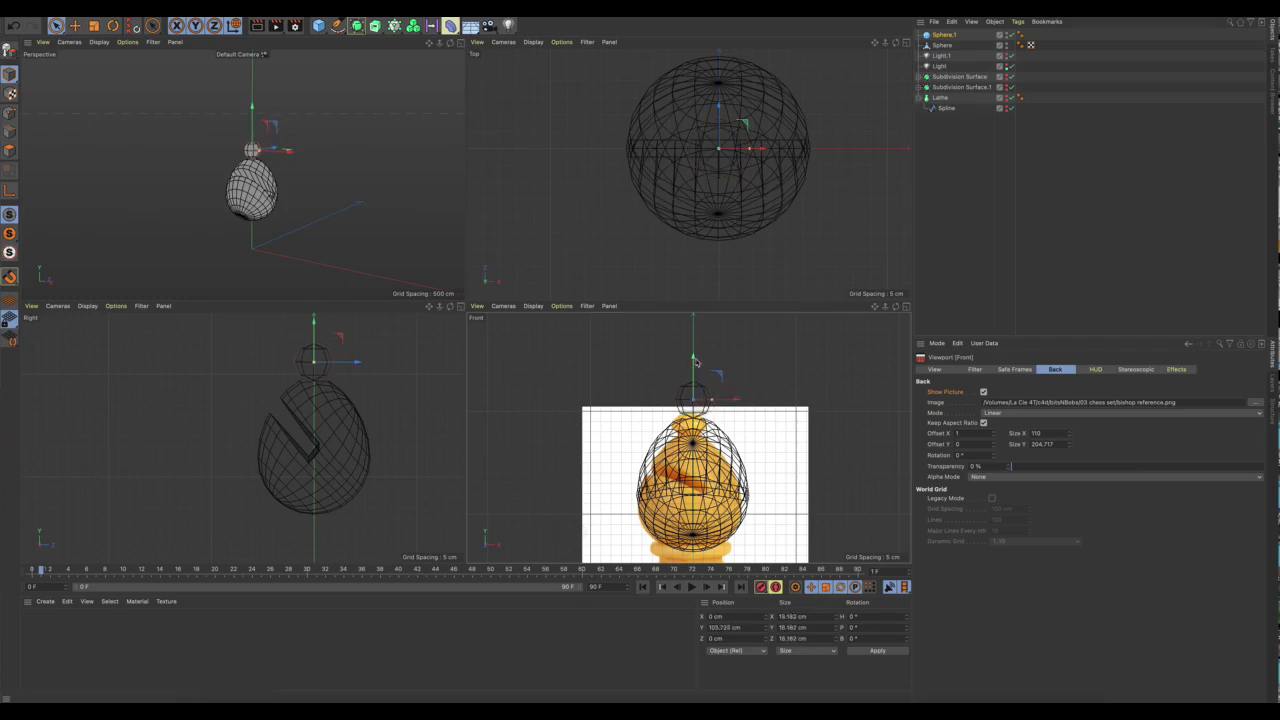
pyautogui.click(983, 392)
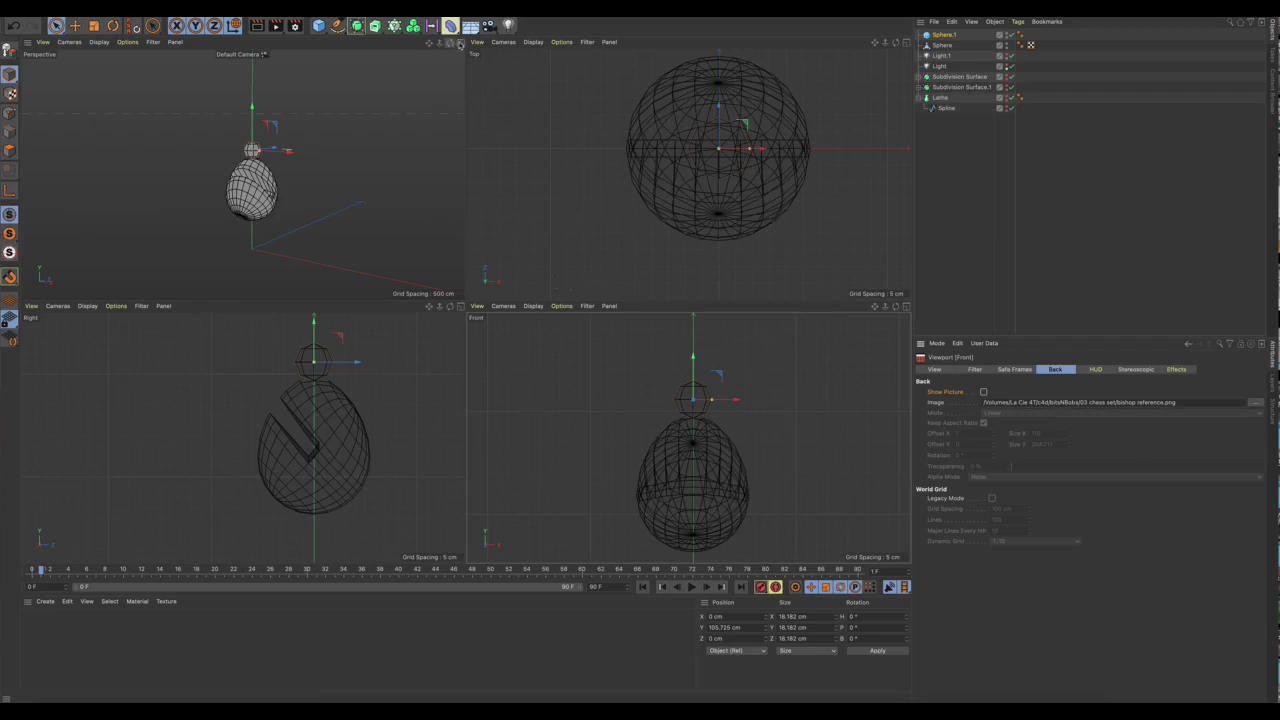
# Enlarge the Perspective view on the head and top ball, and convert the small sphere to an editable polygon object.
pyautogui.press('F1')
pyautogui.keyDown('alt'); pyautogui.moveTo(527, 280); pyautogui.dragTo(556, 341); pyautogui.keyUp('alt')
pyautogui.scroll(2, 456, 300)
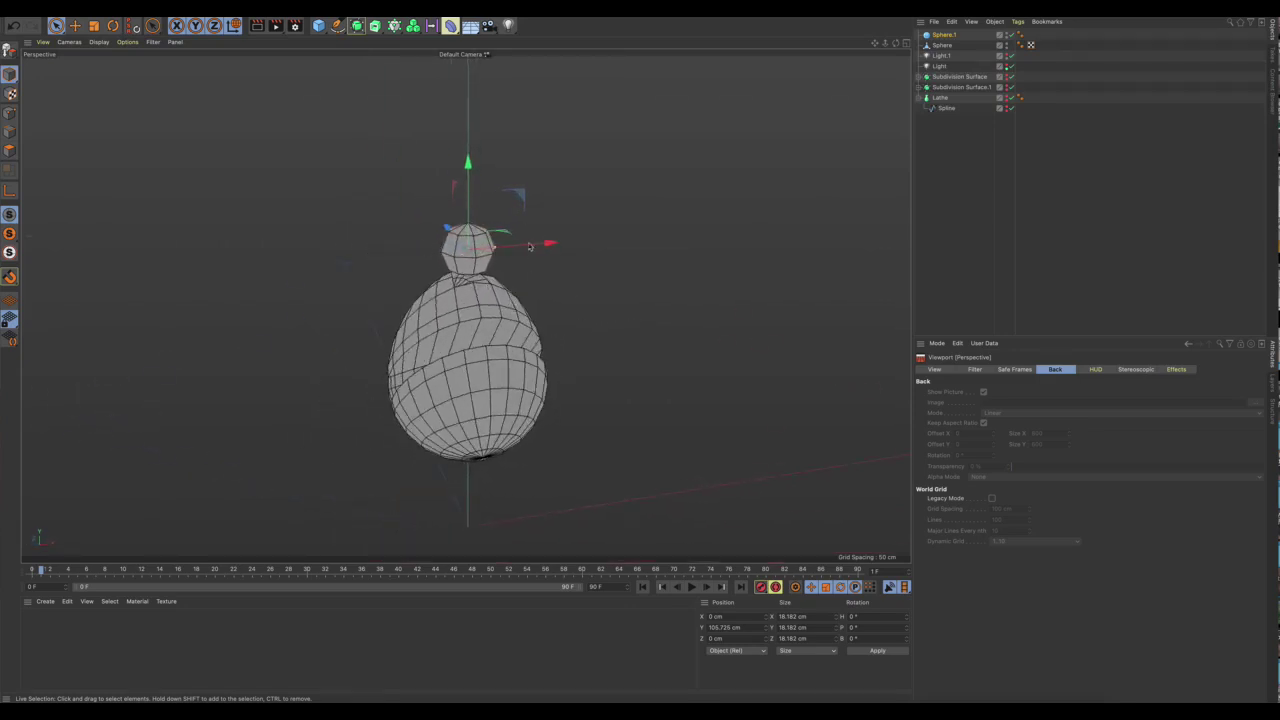
pyautogui.keyDown('alt'); pyautogui.moveTo(493, 312); pyautogui.dragTo(551, 258); pyautogui.keyUp('alt')
pyautogui.scroll(2, 500, 272)
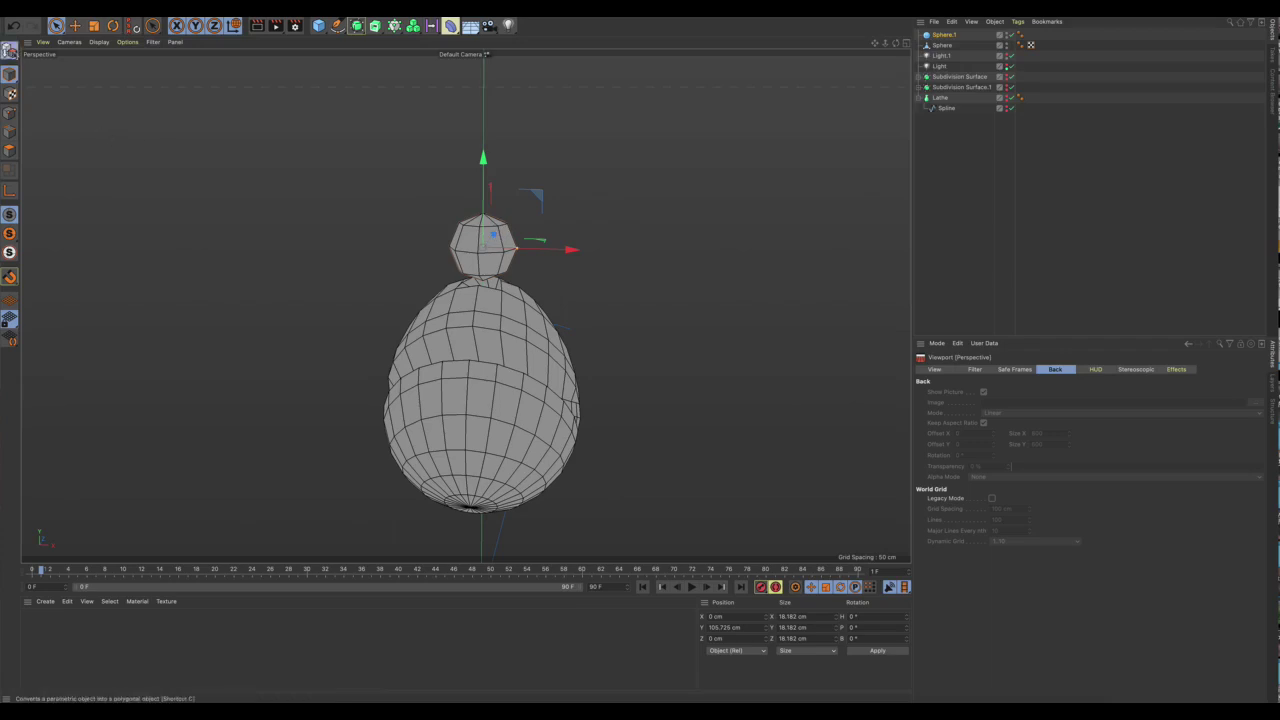
pyautogui.click(9, 49)
# Select and delete the triangular polygons around the small sphere's bottom pole to open its underside.
pyautogui.scroll(6, 470, 280)
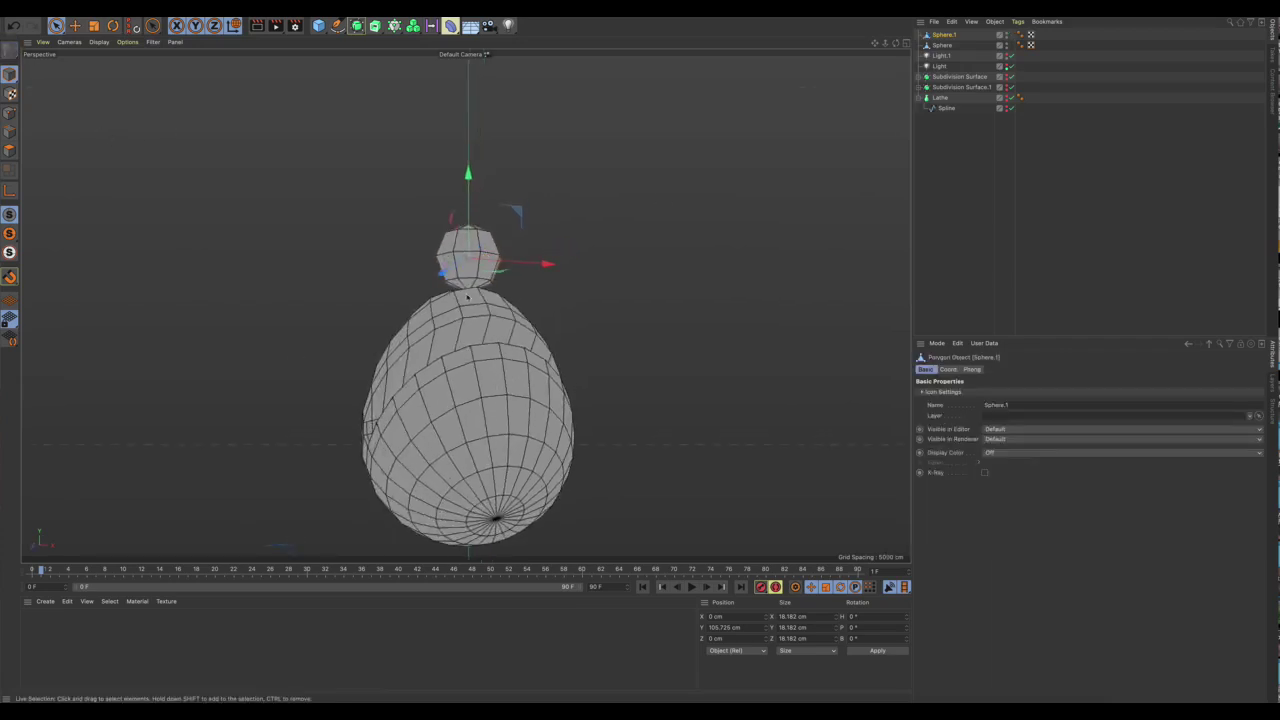
pyautogui.keyDown('alt'); pyautogui.moveTo(459, 287); pyautogui.dragTo(200, 230); pyautogui.keyUp('alt')
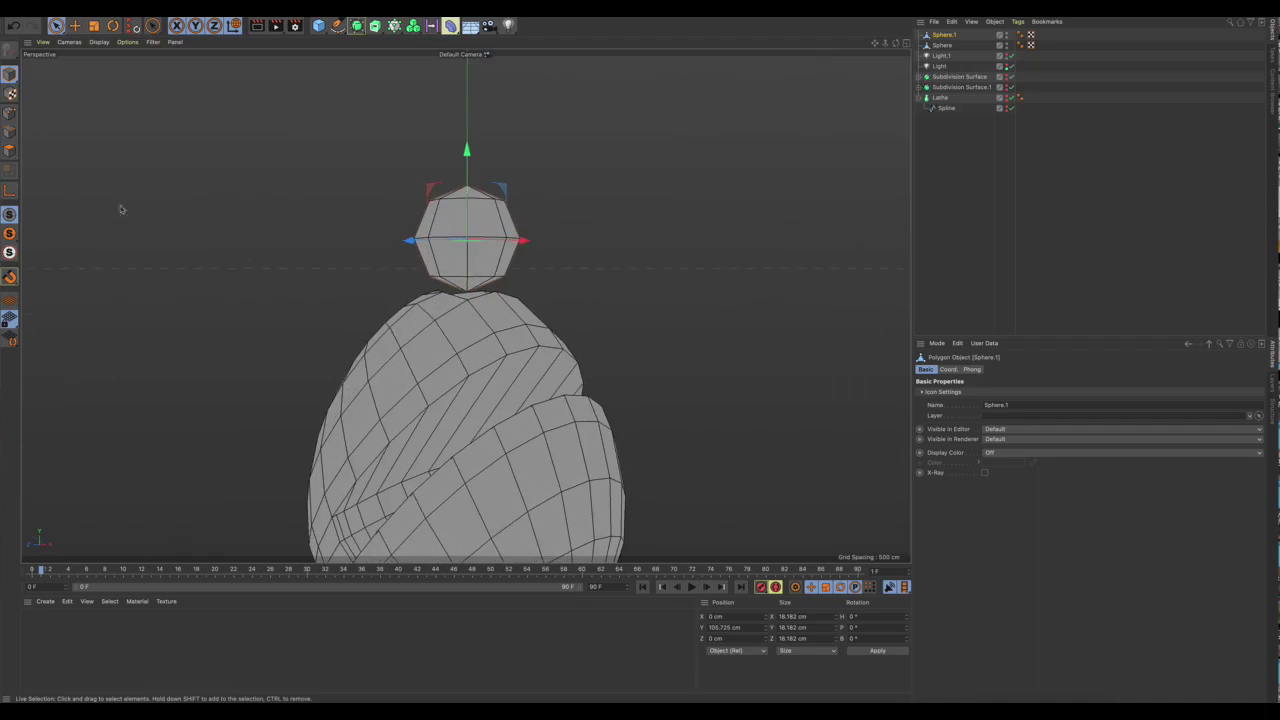
pyautogui.click(9, 150)
pyautogui.click(474, 284)
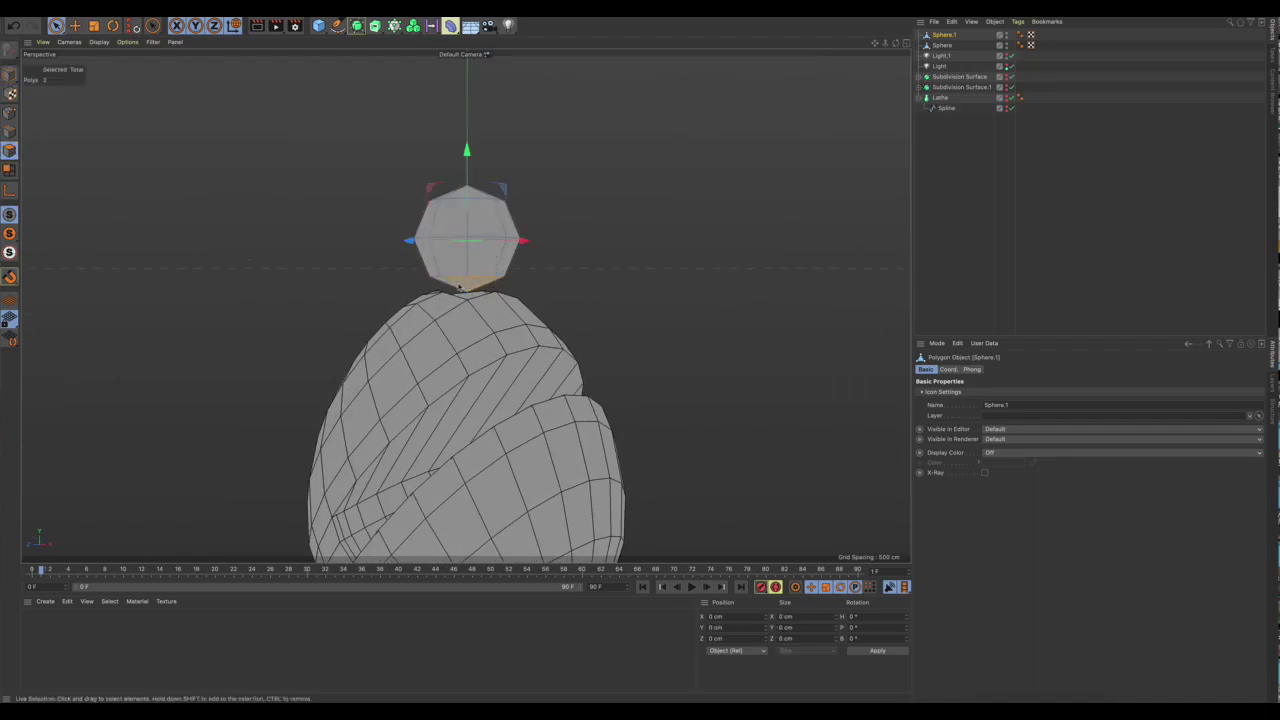
pyautogui.keyDown('alt'); pyautogui.moveTo(760, 249); pyautogui.dragTo(442, 228); pyautogui.keyUp('alt')
pyautogui.moveTo(470, 280); pyautogui.dragTo(534, 271)
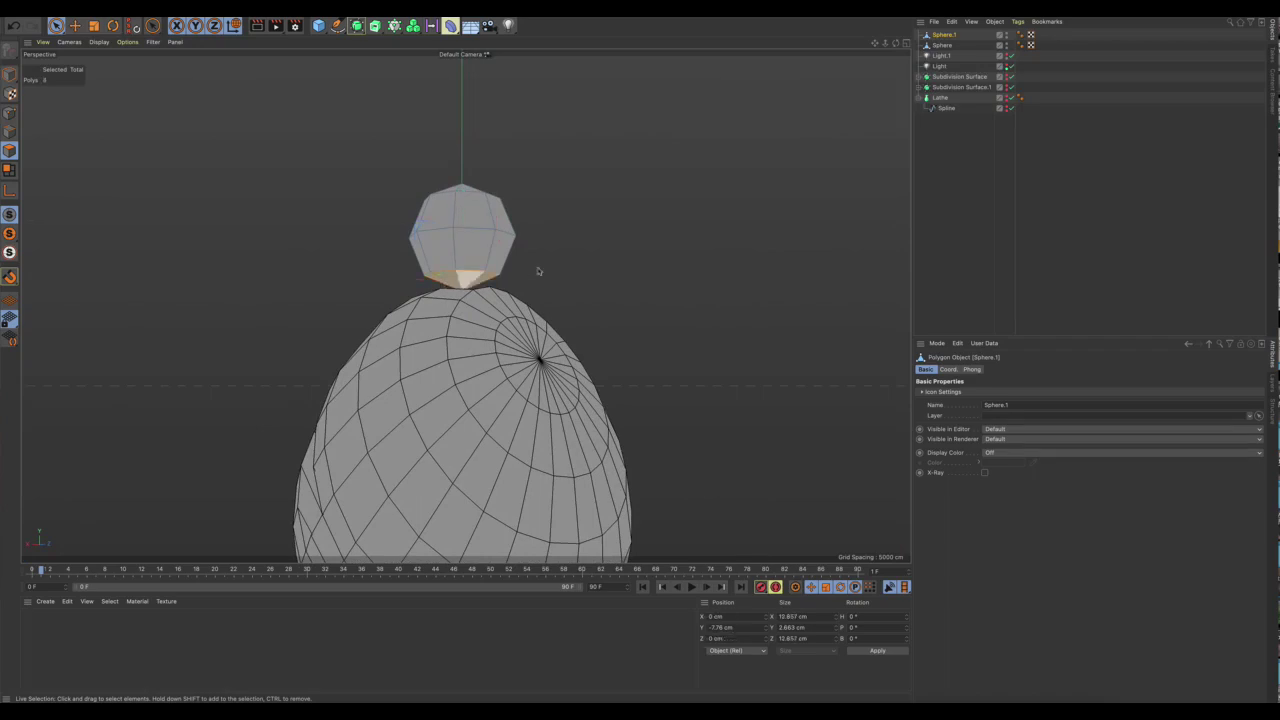
pyautogui.click(621, 263)
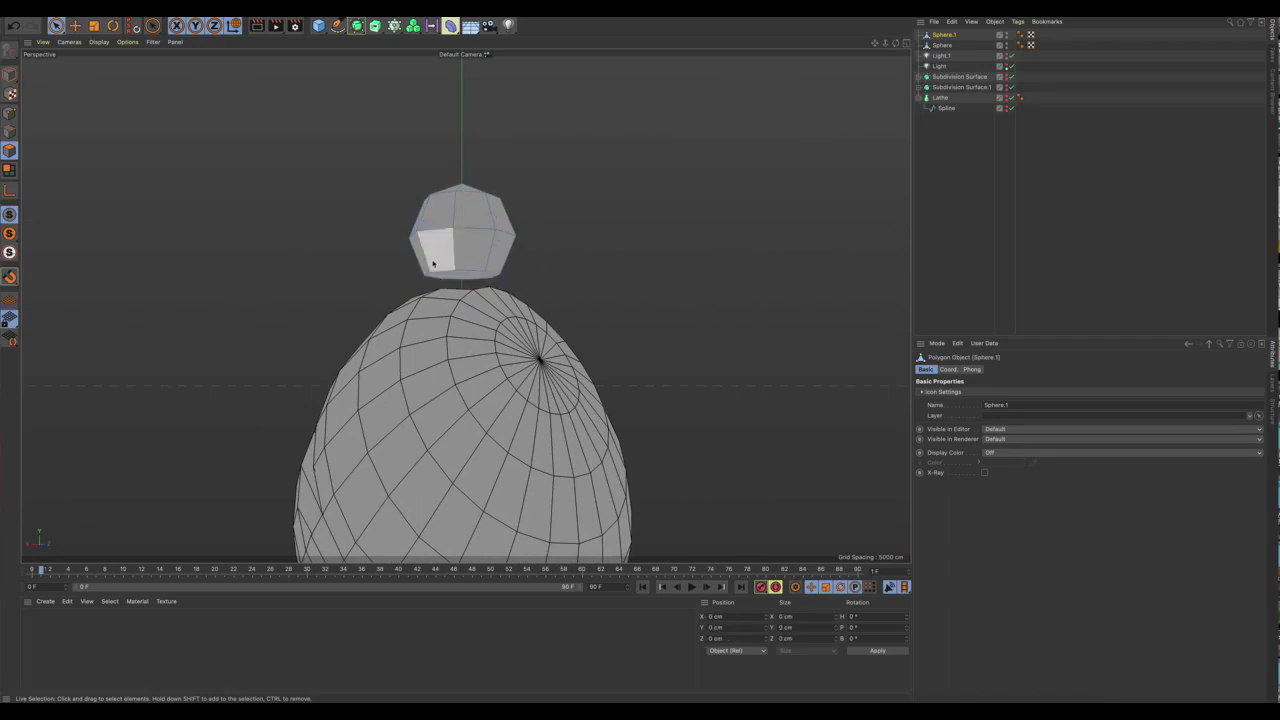
# Merge the small sphere and the head with Connect Objects + Delete and rename the combined object mitre.
pyautogui.keyDown('alt'); pyautogui.moveTo(434, 251); pyautogui.dragTo(518, 270); pyautogui.keyUp('alt')
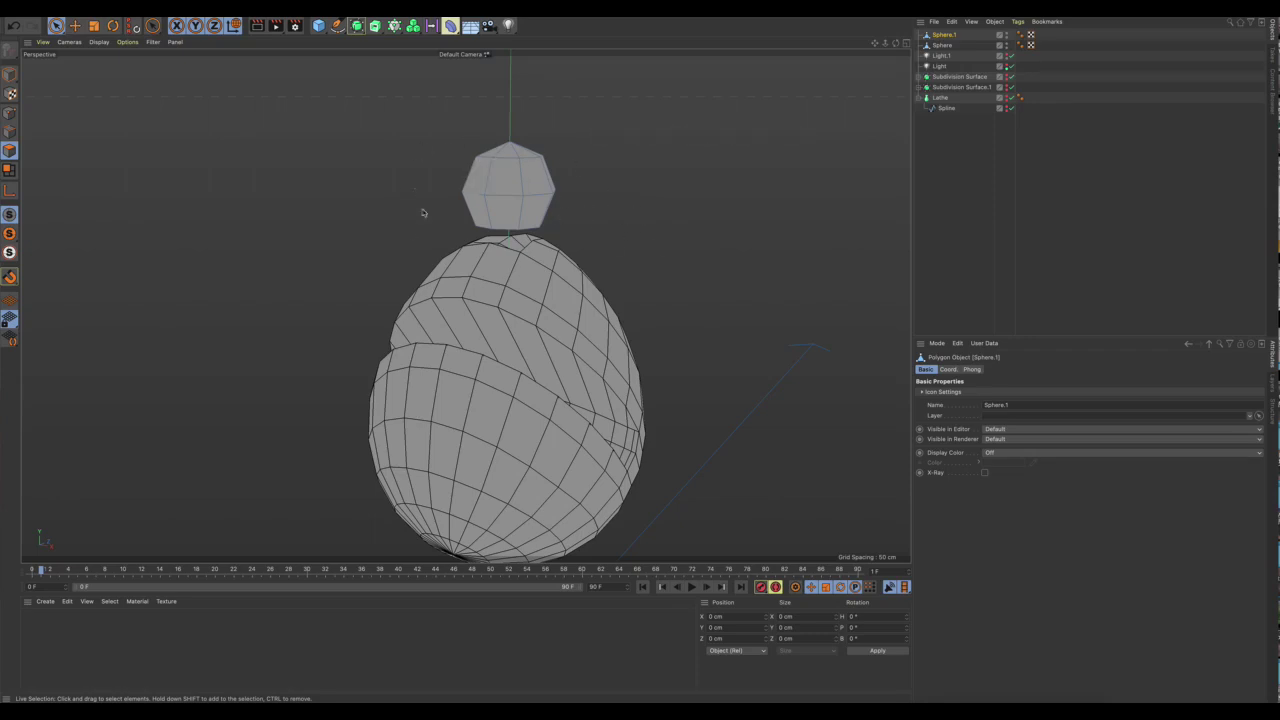
pyautogui.keyDown('shift'); pyautogui.click(948, 46); pyautogui.keyUp('shift')
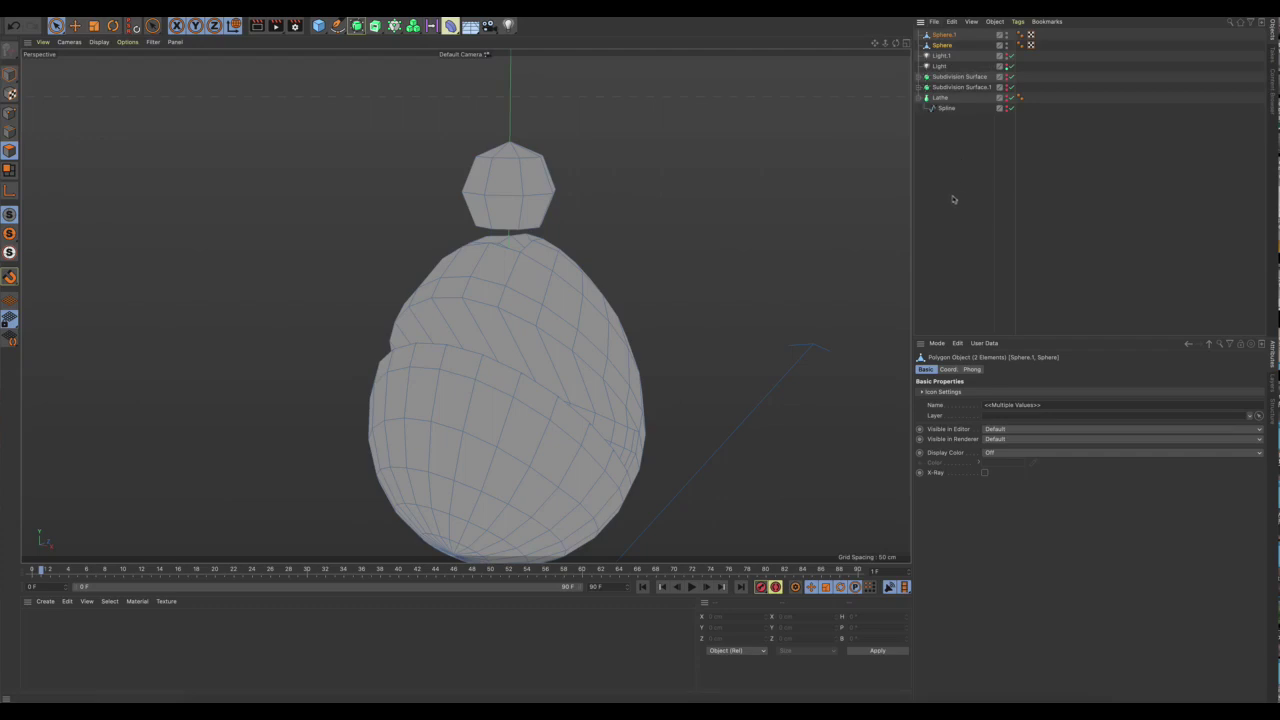
pyautogui.rightClick(940, 45)
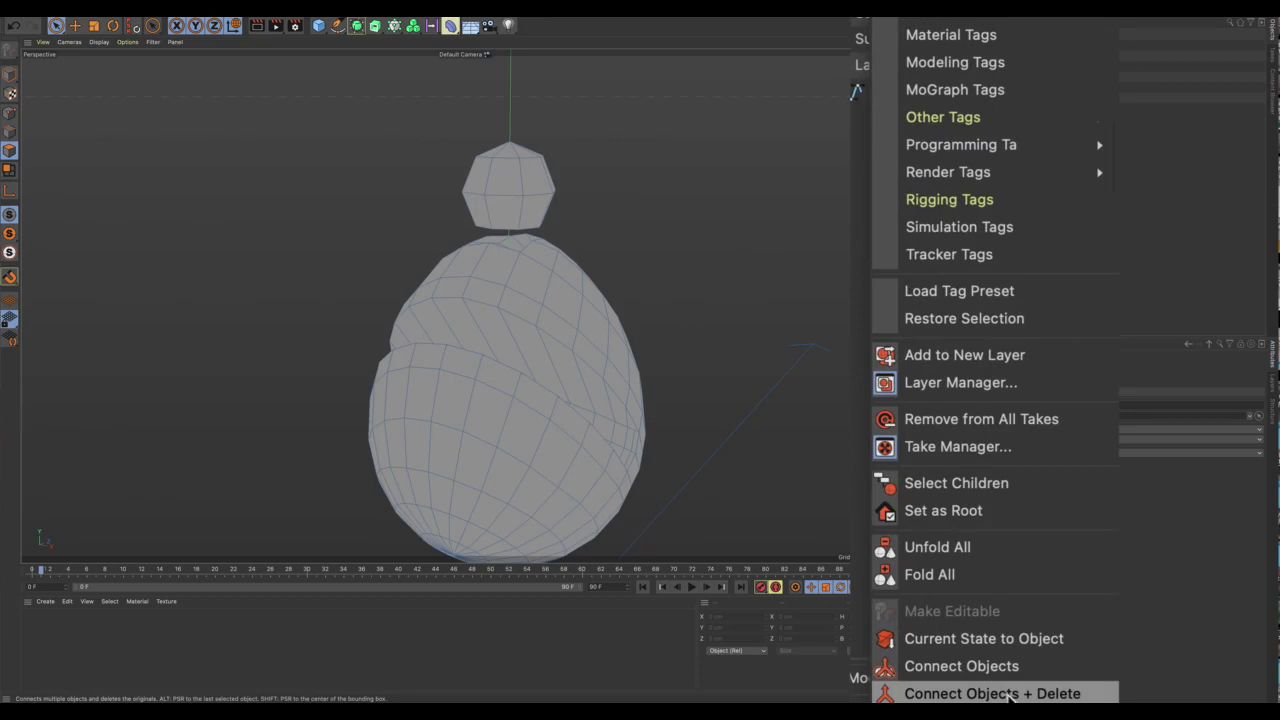
pyautogui.click(1010, 694)
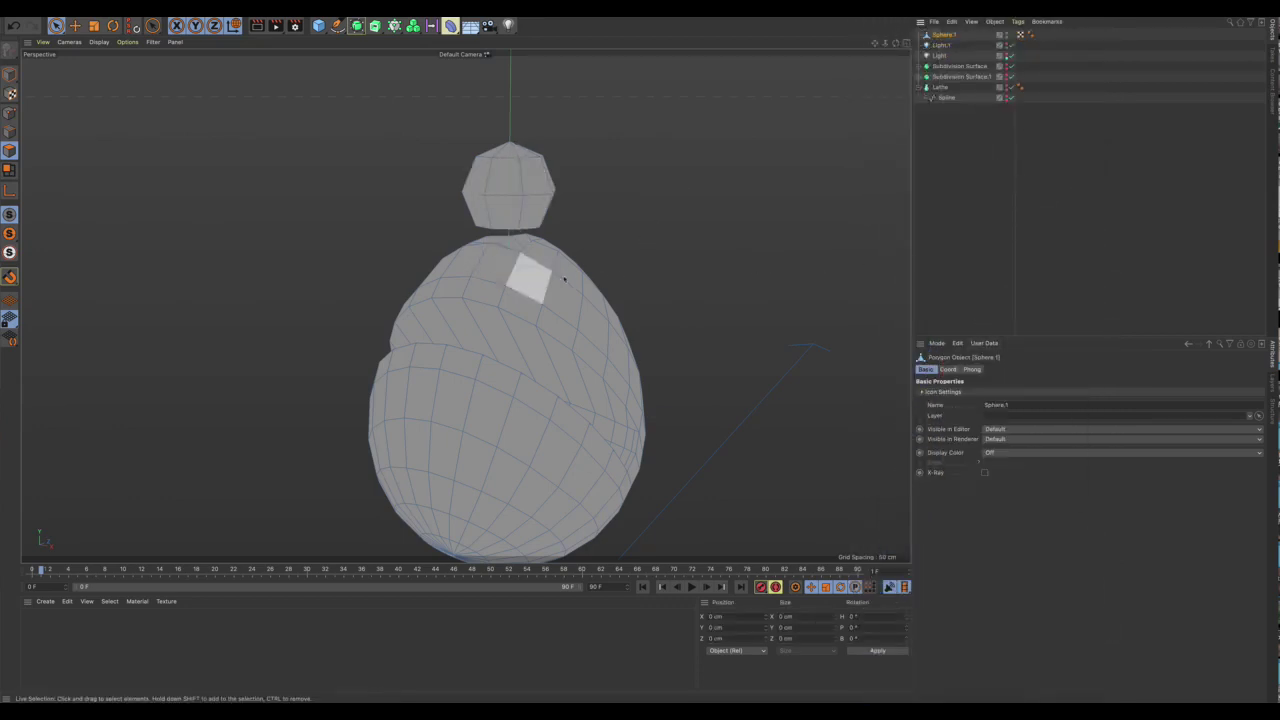
pyautogui.doubleClick(945, 36)
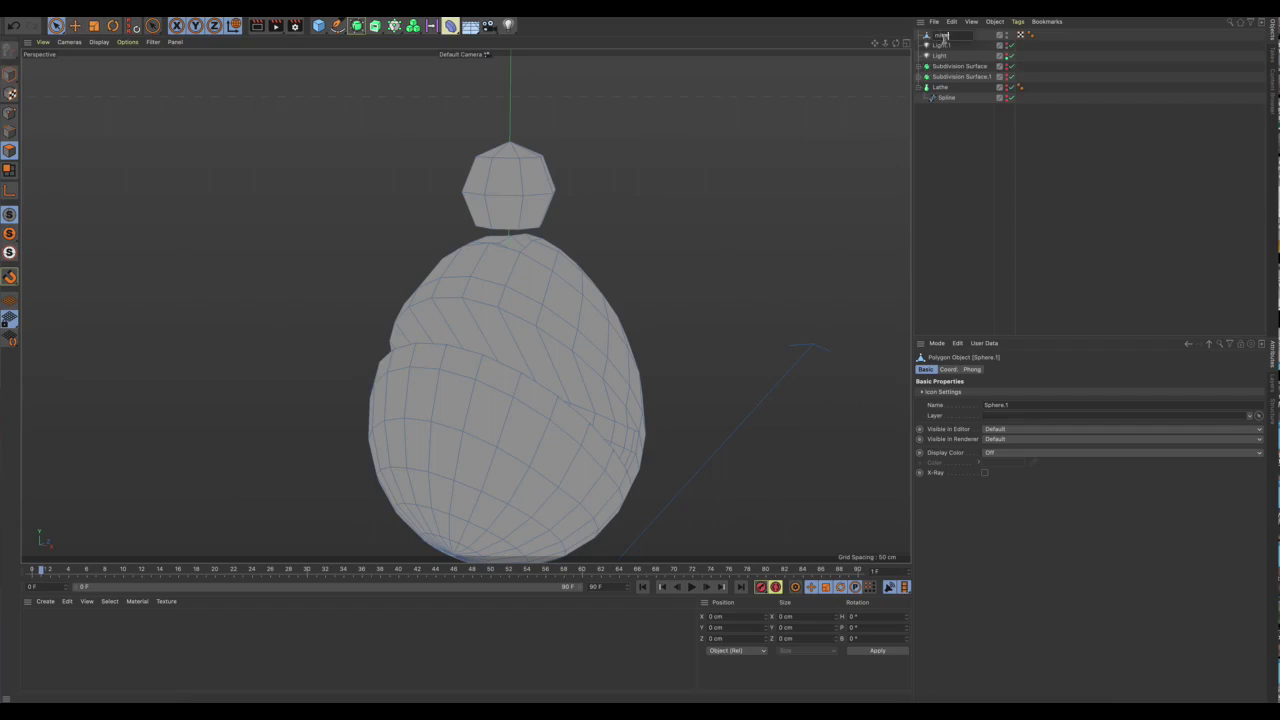
pyautogui.write('mitre')
pyautogui.press('Return')
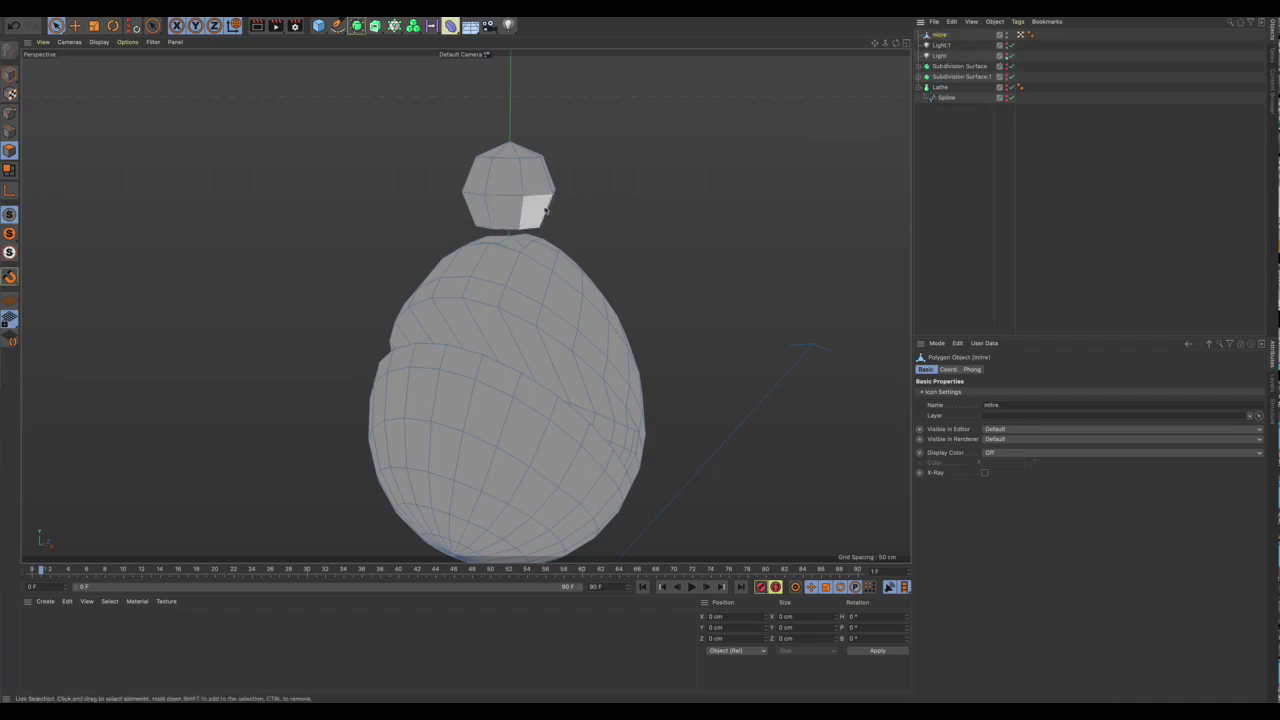
# Loop-select the open edges around the hole in the head's top and add the ball's open bottom edge loop.
pyautogui.keyDown('alt'); pyautogui.moveTo(632, 229); pyautogui.dragTo(630, 165); pyautogui.keyUp('alt')
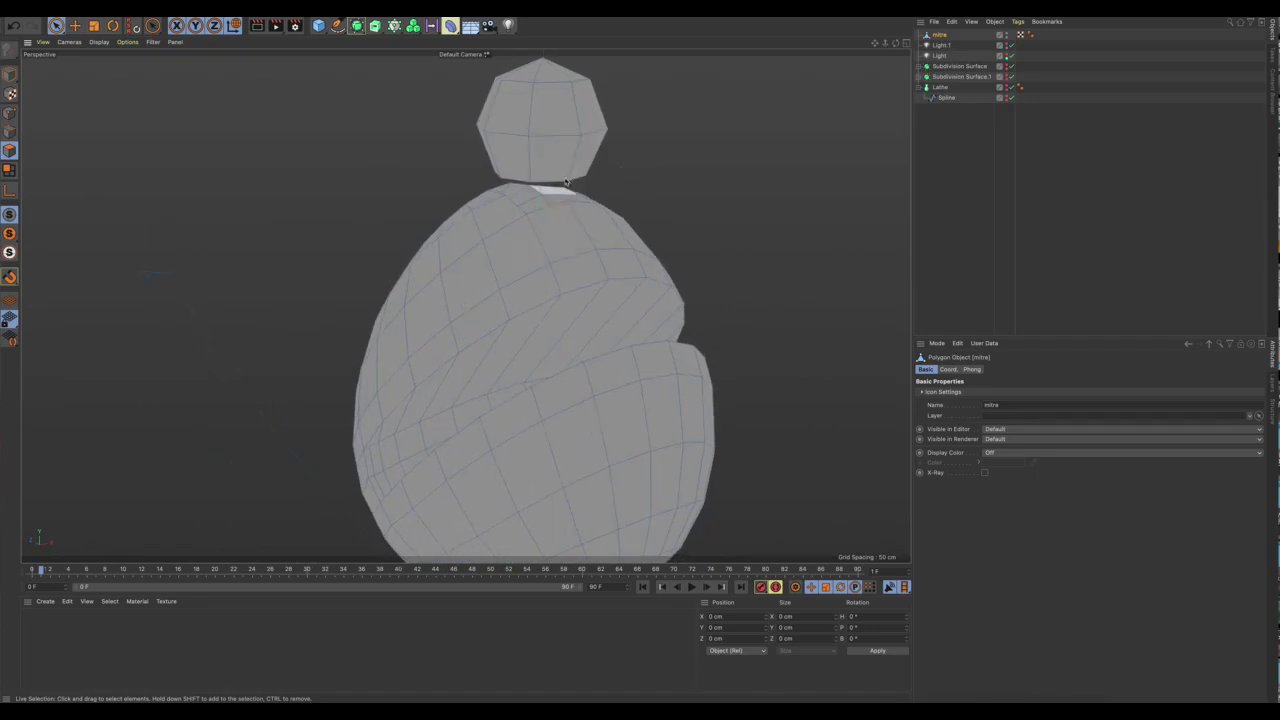
pyautogui.scroll(6, 548, 184)
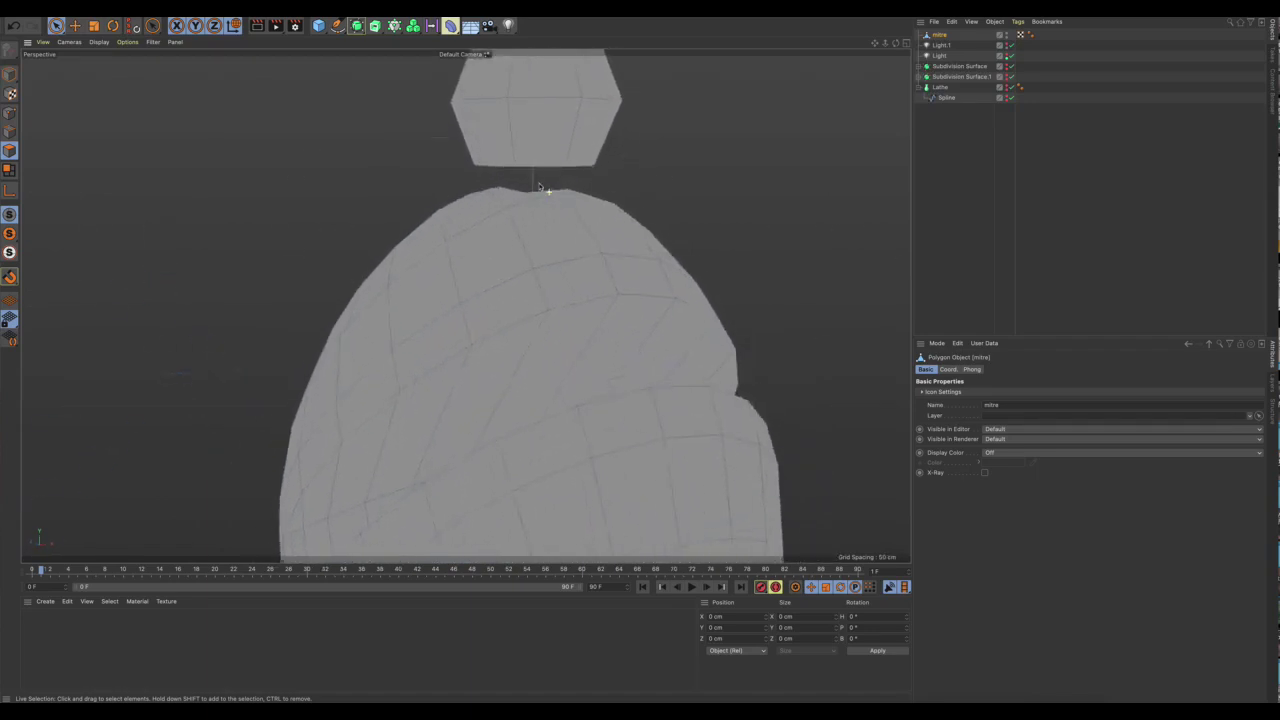
pyautogui.keyDown('alt'); pyautogui.moveTo(538, 184); pyautogui.dragTo(567, 179); pyautogui.keyUp('alt')
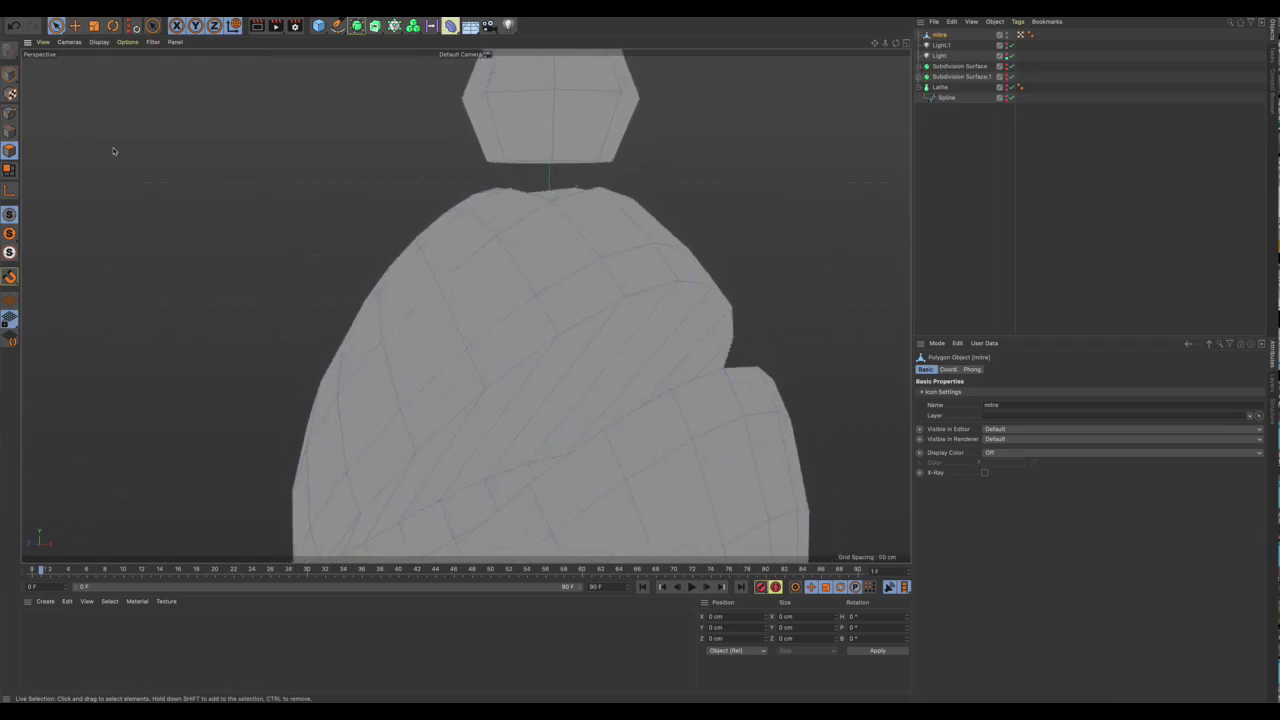
pyautogui.click(9, 131)
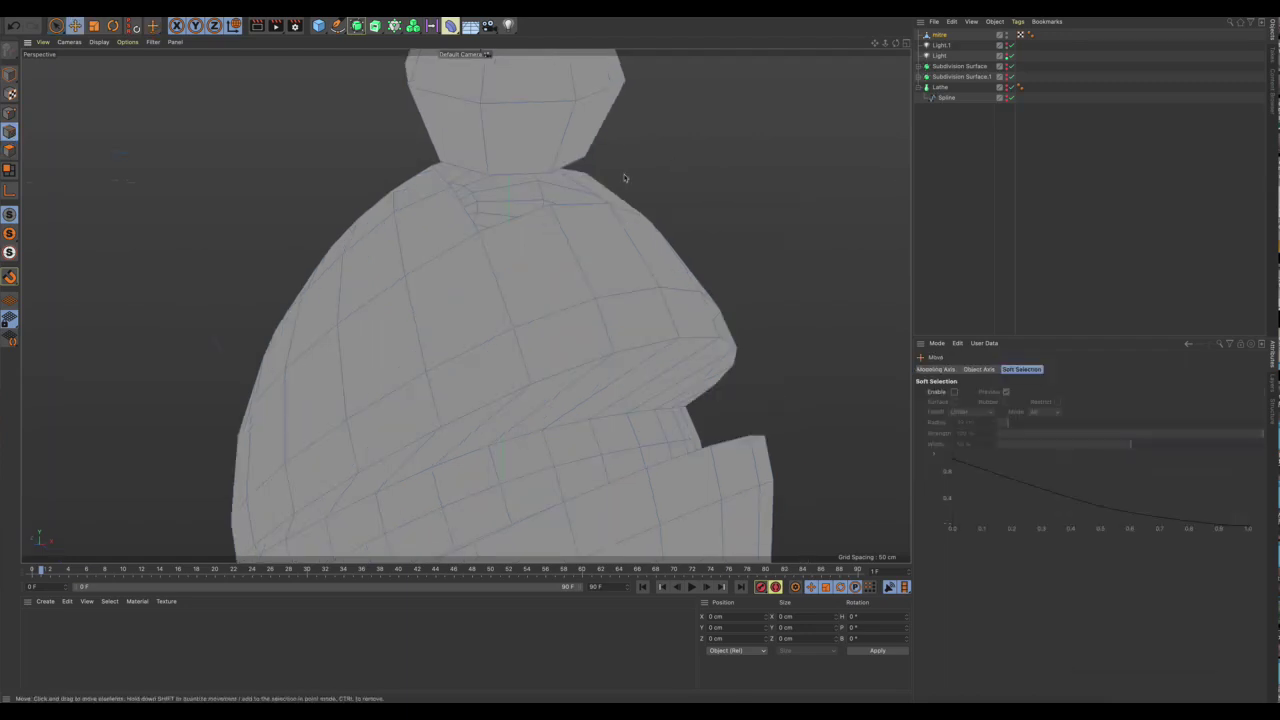
pyautogui.press('u')
pyautogui.press('l')
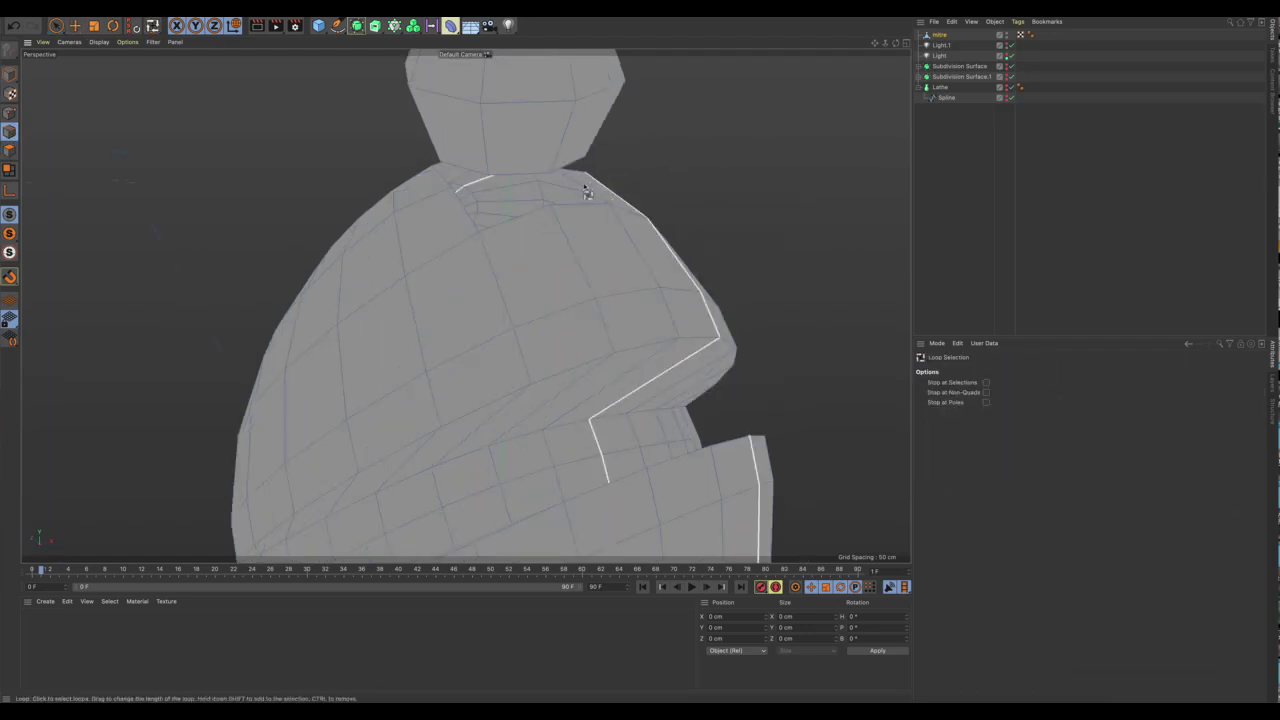
pyautogui.click(572, 213)
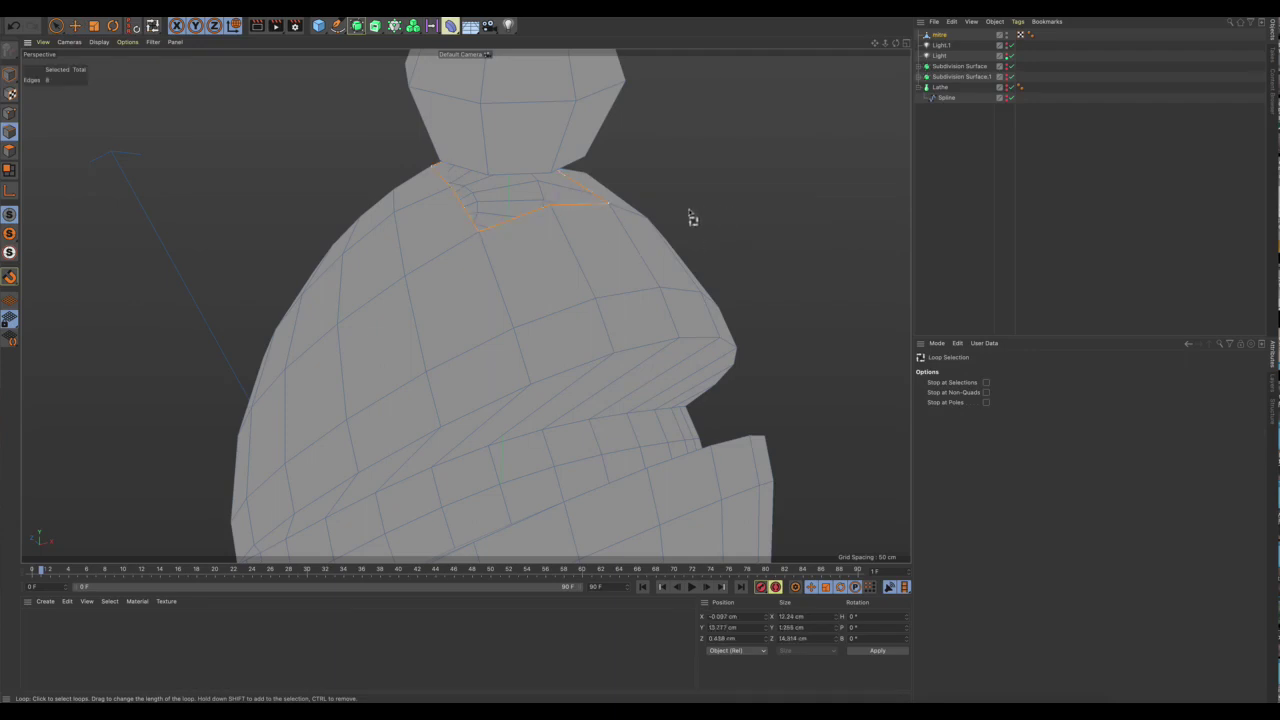
pyautogui.keyDown('alt'); pyautogui.moveTo(690, 217); pyautogui.dragTo(714, 180); pyautogui.keyUp('alt')
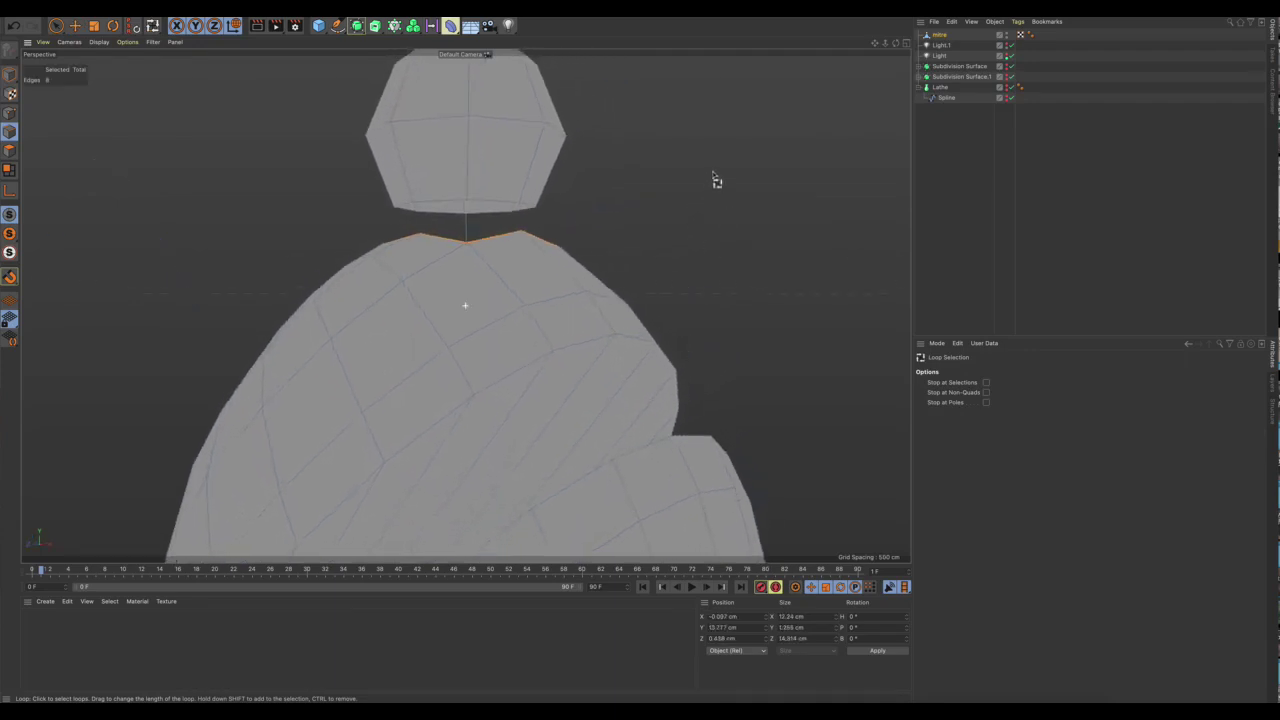
pyautogui.keyDown('shift'); pyautogui.click(492, 207); pyautogui.keyUp('shift')
# Bridge the two selected open edge loops with Stitch and Sew, keeping a band of polygons between the ball and the head.
pyautogui.keyDown('alt'); pyautogui.moveTo(663, 226); pyautogui.dragTo(591, 259); pyautogui.keyUp('alt')
pyautogui.press('9')
pyautogui.rightClick(752, 203)
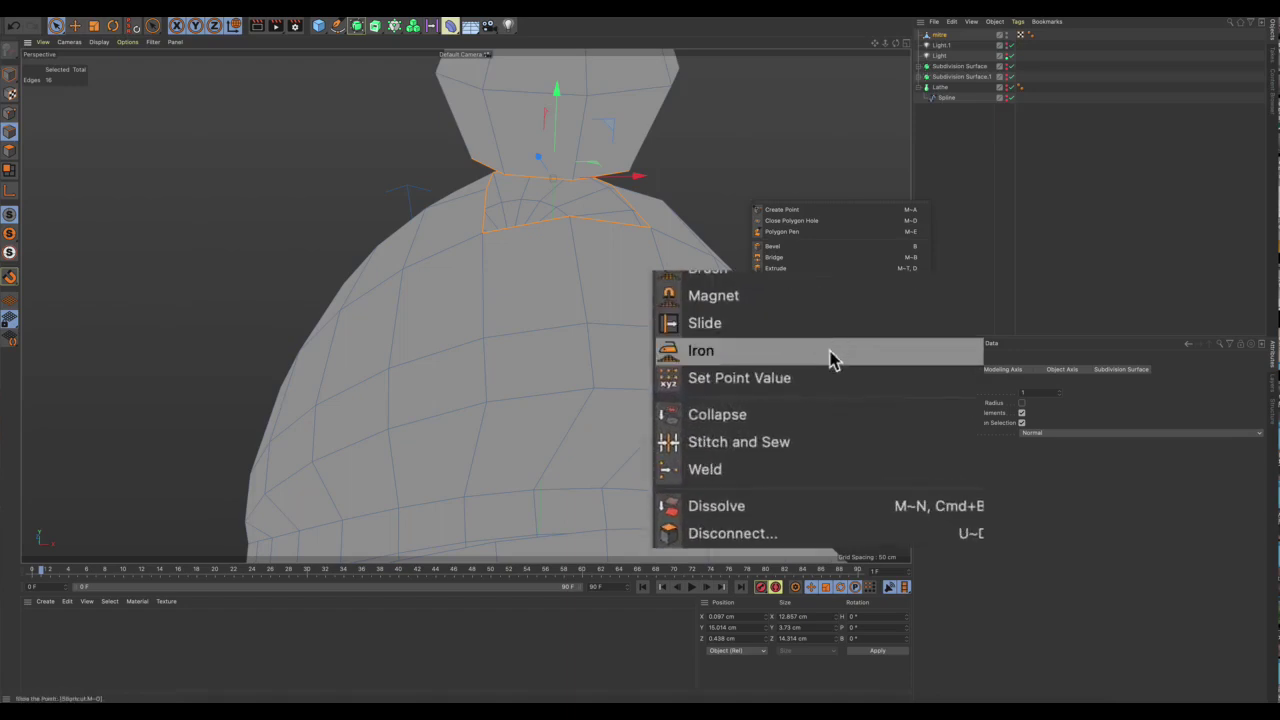
pyautogui.click(786, 452)
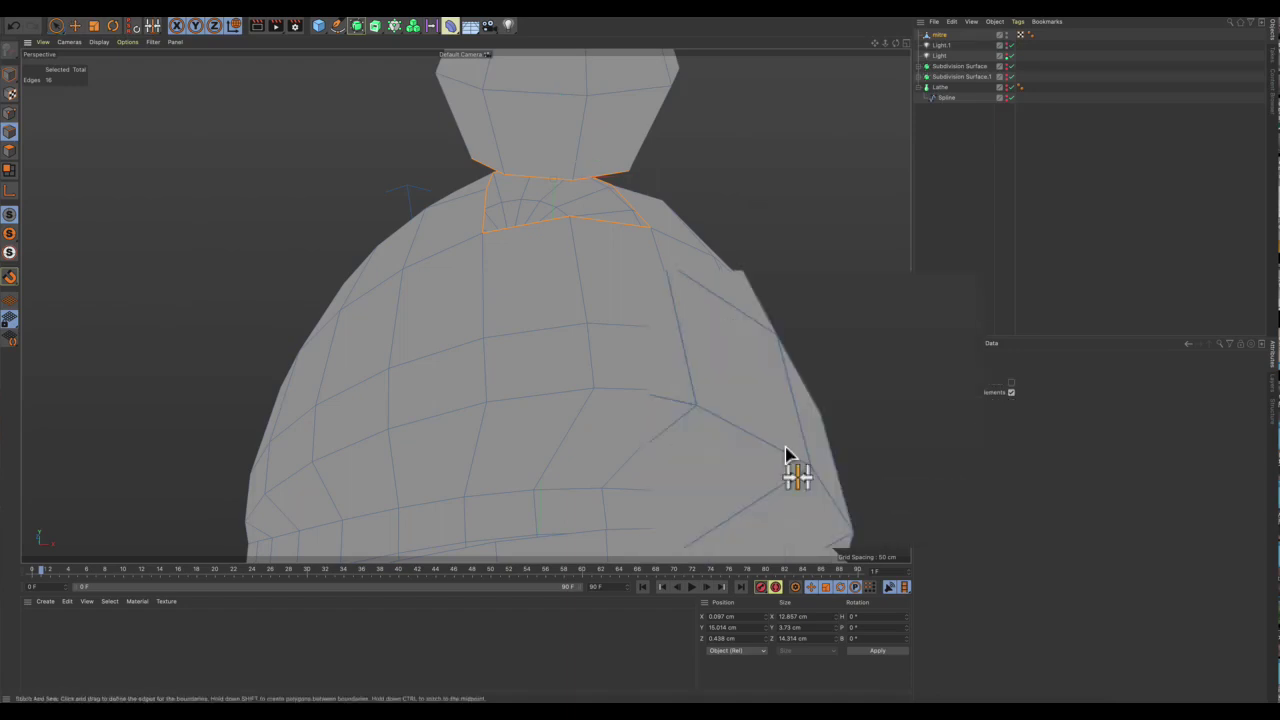
pyautogui.keyDown('alt'); pyautogui.moveTo(654, 429); pyautogui.dragTo(737, 410, button='right'); pyautogui.keyUp('alt')
pyautogui.moveTo(737, 410)
pyautogui.keyDown('alt'); pyautogui.mouseDown()
pyautogui.moveTo(694, 403)
pyautogui.moveTo(717, 426)
pyautogui.moveTo(722, 417)
pyautogui.mouseUp(); pyautogui.keyUp('alt')
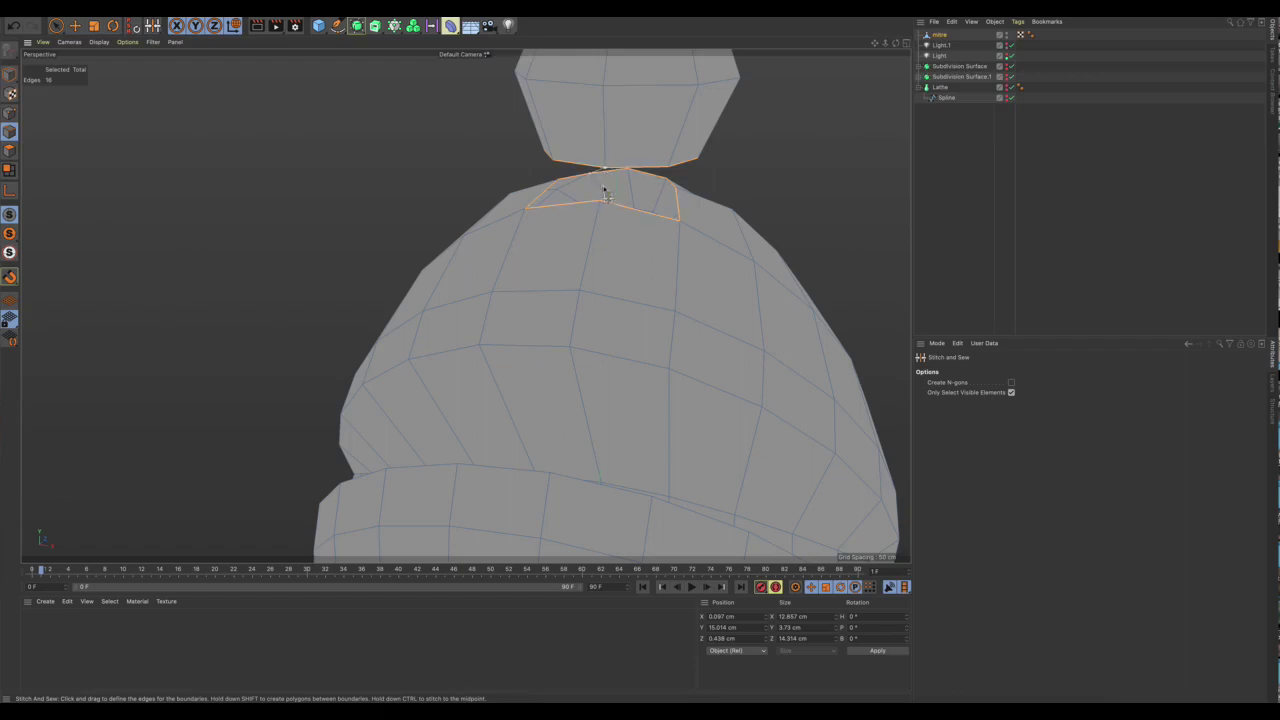
pyautogui.moveTo(603, 202); pyautogui.dragTo(603, 203)
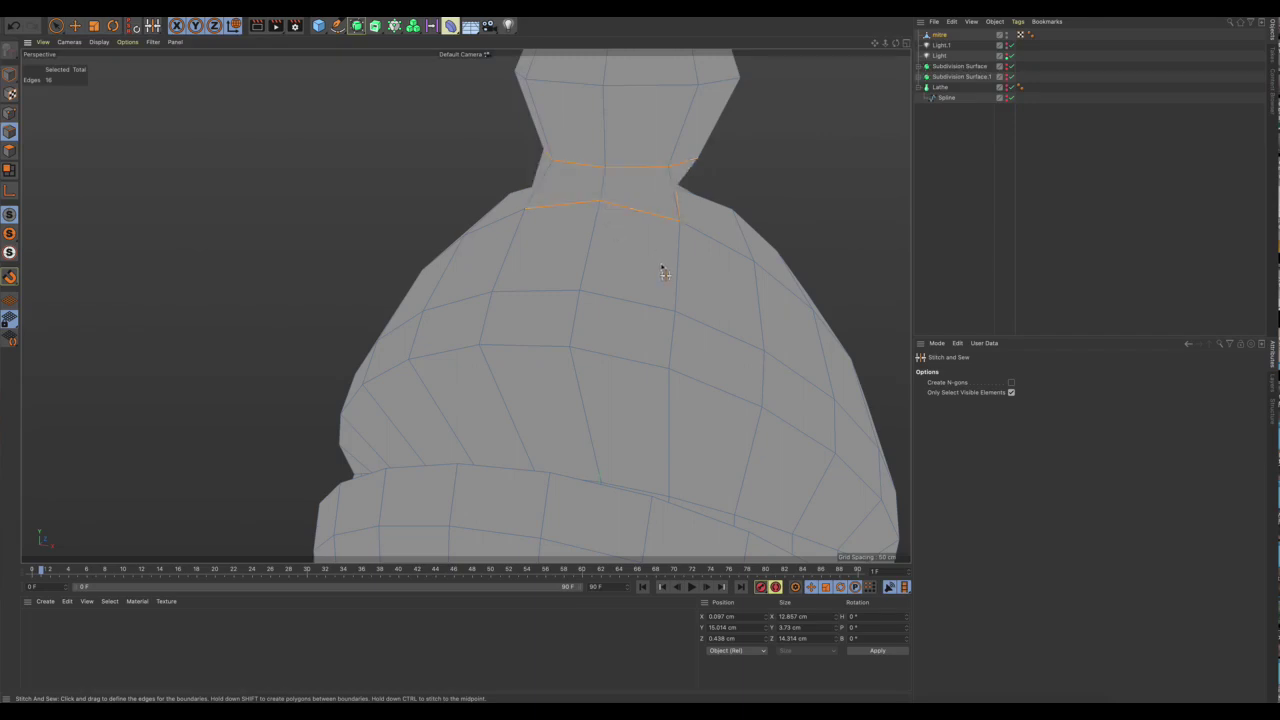
# Convert the edge selection to the neck polygons between ball and head, check the joint, and deselect everything.
pyautogui.press('9')
pyautogui.keyDown('alt'); pyautogui.moveTo(657, 278); pyautogui.dragTo(760, 240); pyautogui.keyUp('alt')
pyautogui.scroll(-5, 645, 243)
pyautogui.keyDown('ctrl'); pyautogui.click(9, 150); pyautogui.keyUp('ctrl')
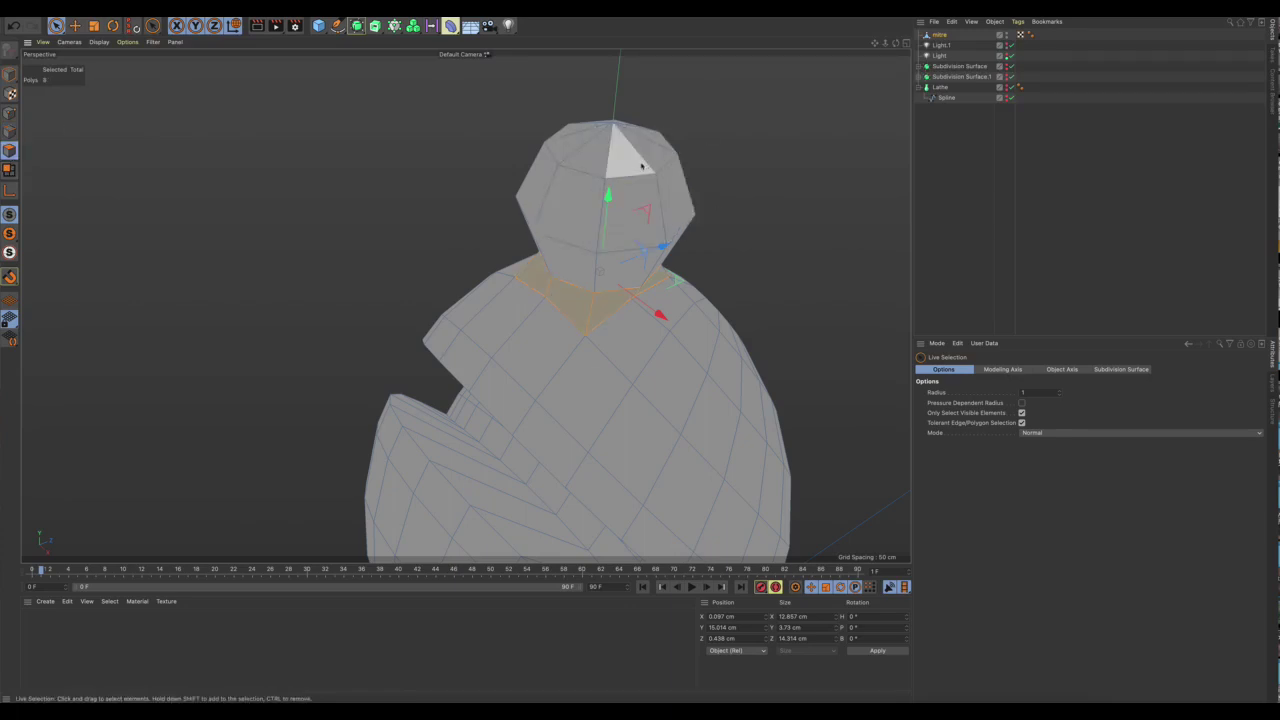
pyautogui.scroll(-5, 633, 167)
pyautogui.hotkey('ctrl', 'shift', 'a')
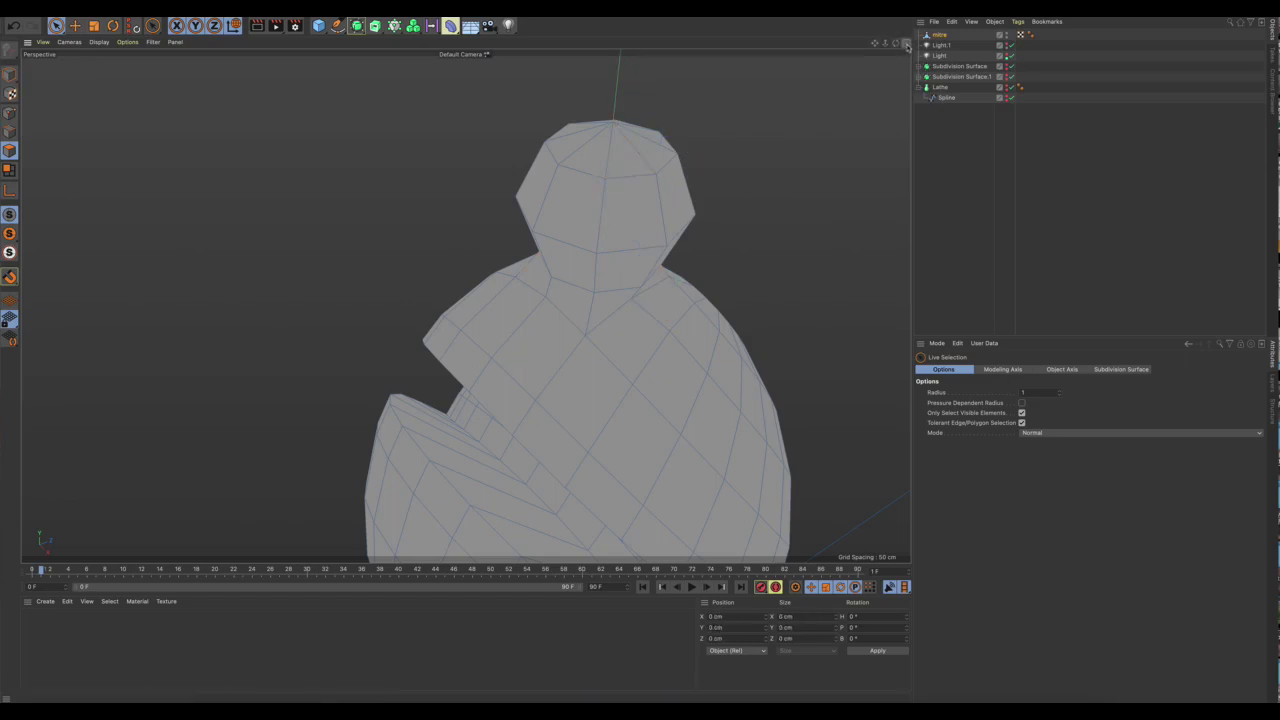
# Select all the top ball's polygons with a rectangle selection and move them about 1.4 cm down toward the head.
pyautogui.click(906, 42)
pyautogui.scroll(3, 699, 374)
pyautogui.scroll(3, 371, 366)
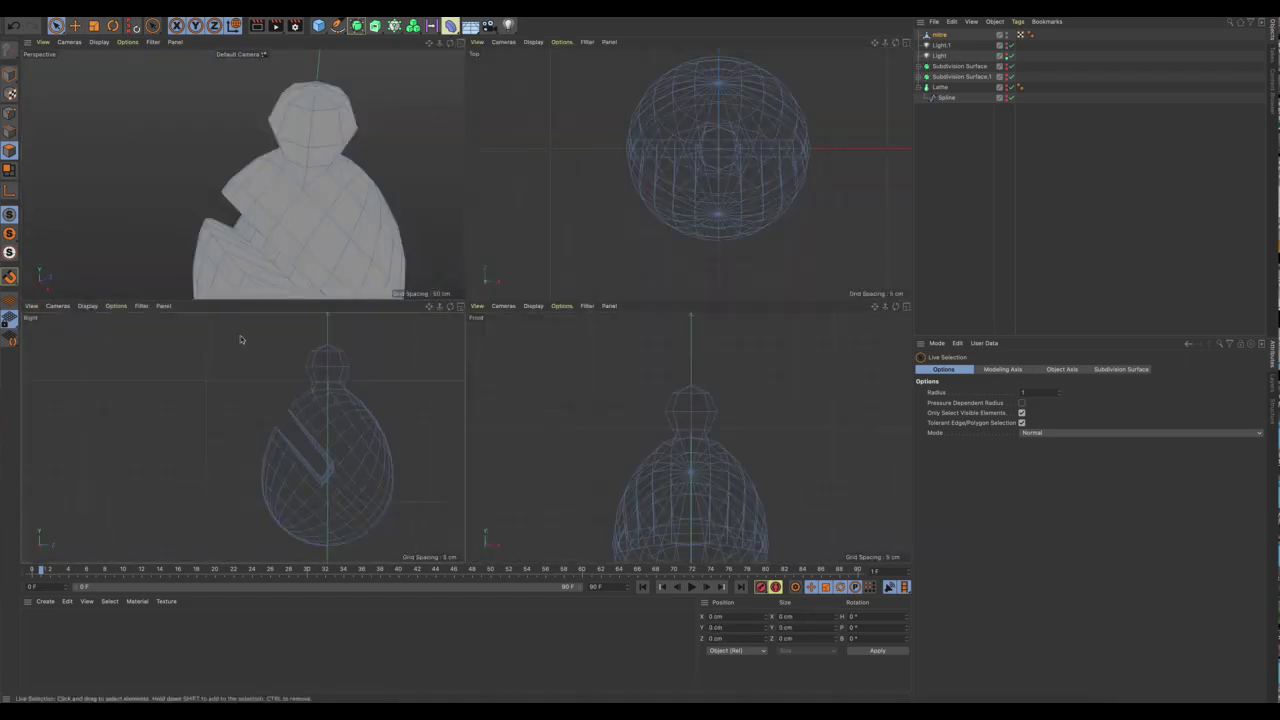
pyautogui.moveTo(383, 368); pyautogui.dragTo(283, 371, button='middle')
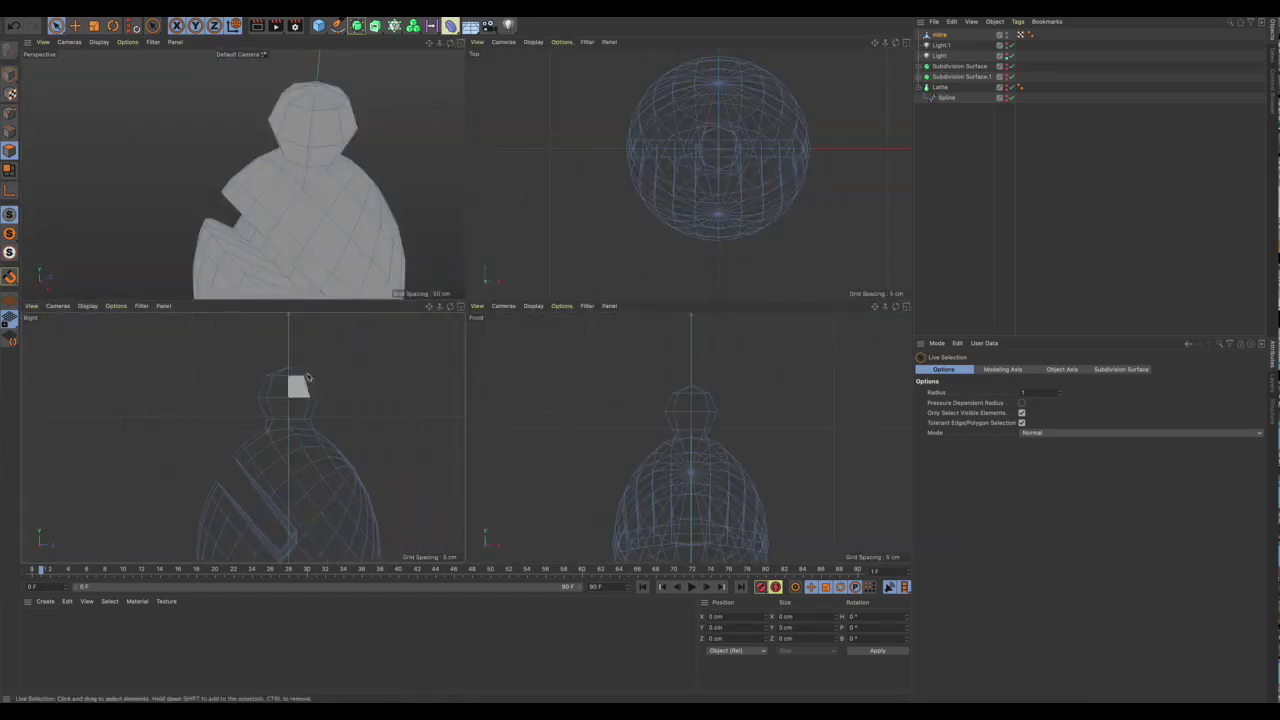
pyautogui.press('0')
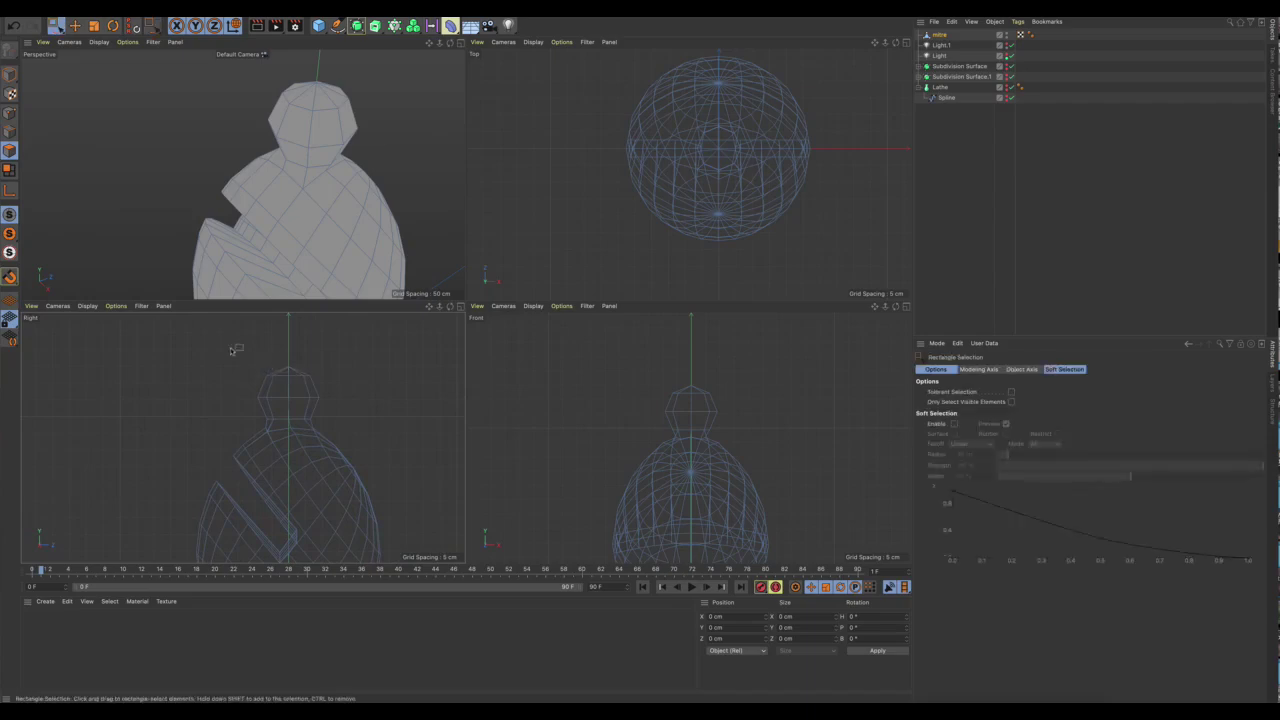
pyautogui.moveTo(229, 347); pyautogui.dragTo(363, 421)
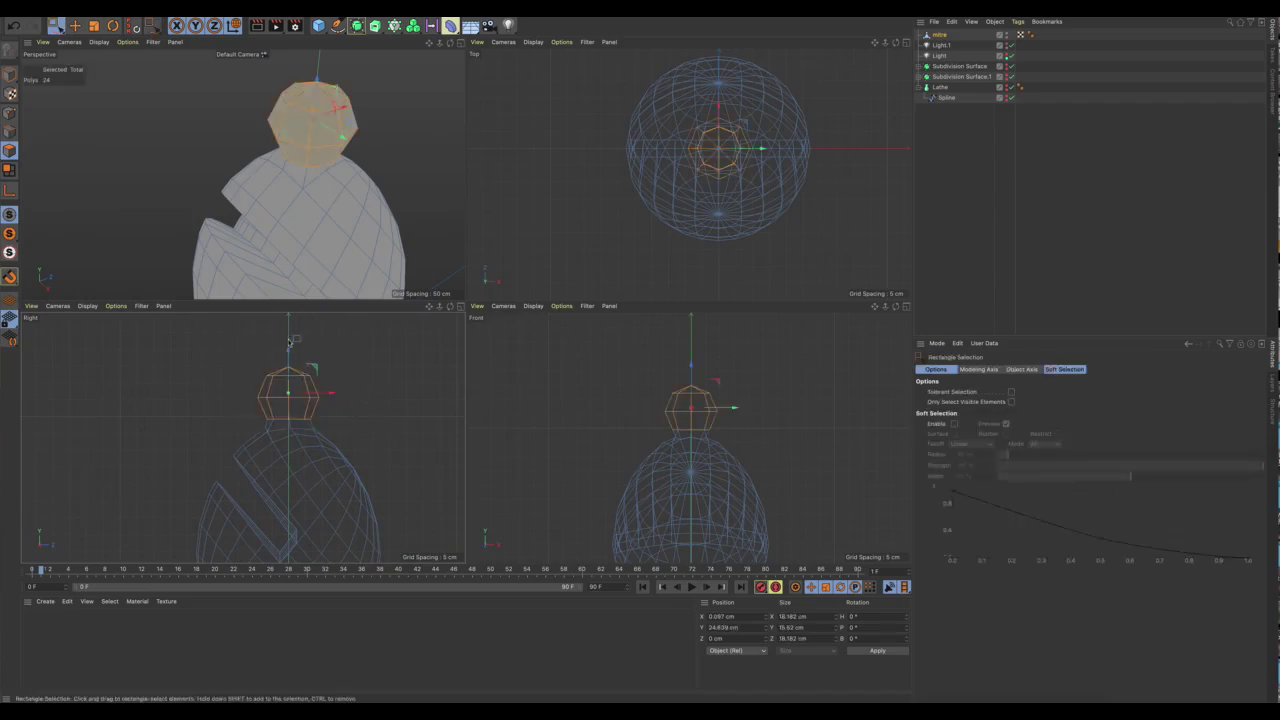
pyautogui.moveTo(287, 353); pyautogui.dragTo(288, 350)
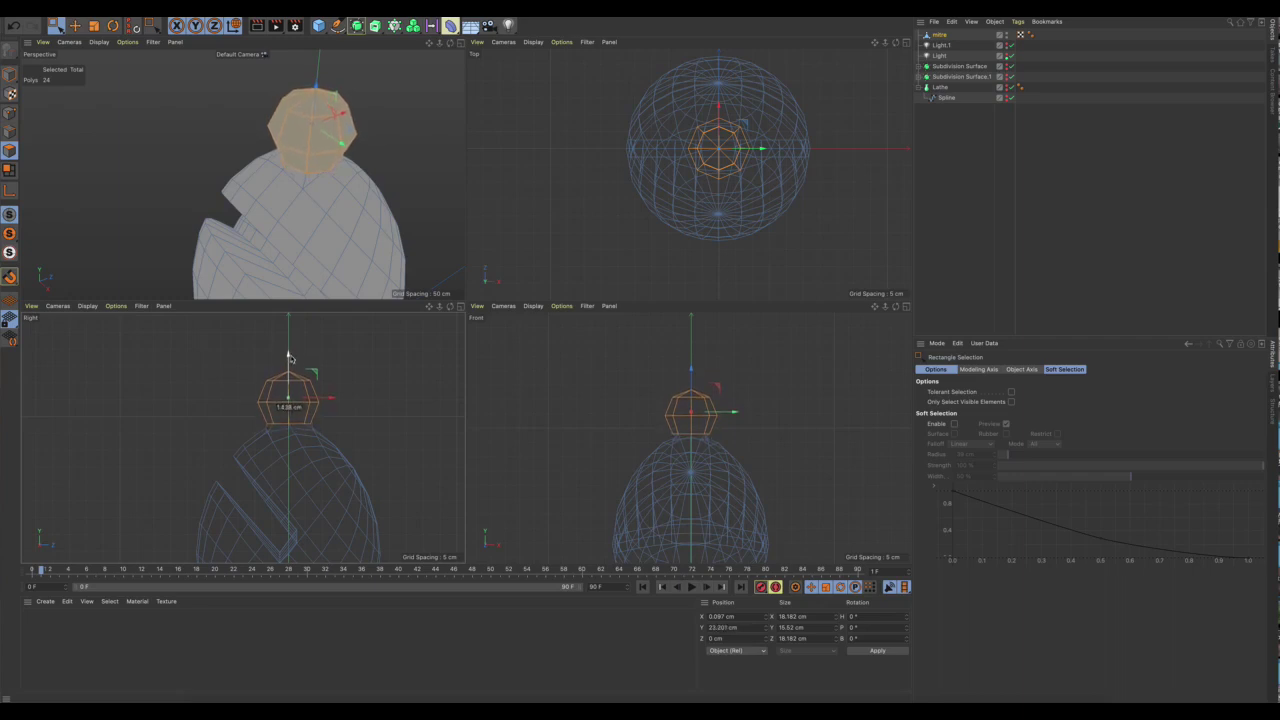
# Loop-select the edge ring at the ball's bottom, scale it in to about 11.1 cm wide, and deselect it.
pyautogui.scroll(2, 338, 207)
pyautogui.scroll(2, 338, 207)
pyautogui.keyDown('alt'); pyautogui.moveTo(338, 207); pyautogui.dragTo(269, 143); pyautogui.keyUp('alt')
pyautogui.press('u')
pyautogui.press('l')
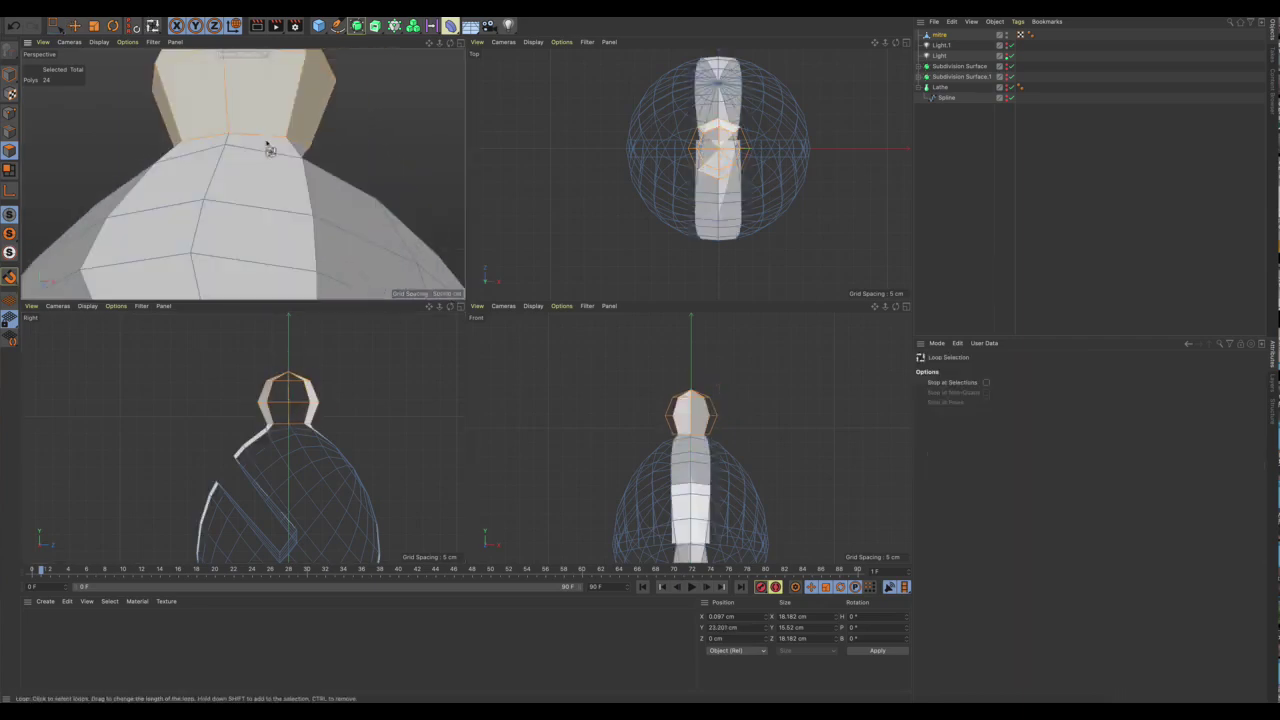
pyautogui.click(269, 141)
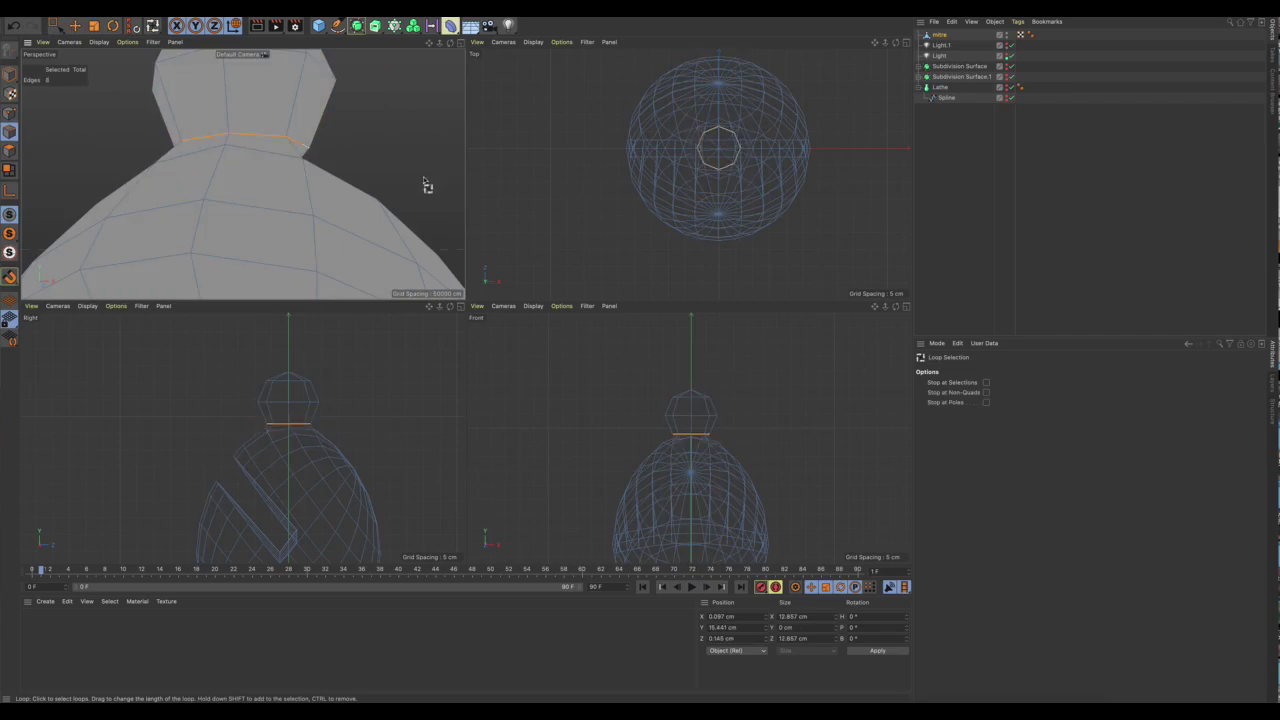
pyautogui.press('t')
pyautogui.moveTo(409, 166); pyautogui.dragTo(333, 166)
pyautogui.scroll(-2, 345, 167)
pyautogui.scroll(2, 350, 168)
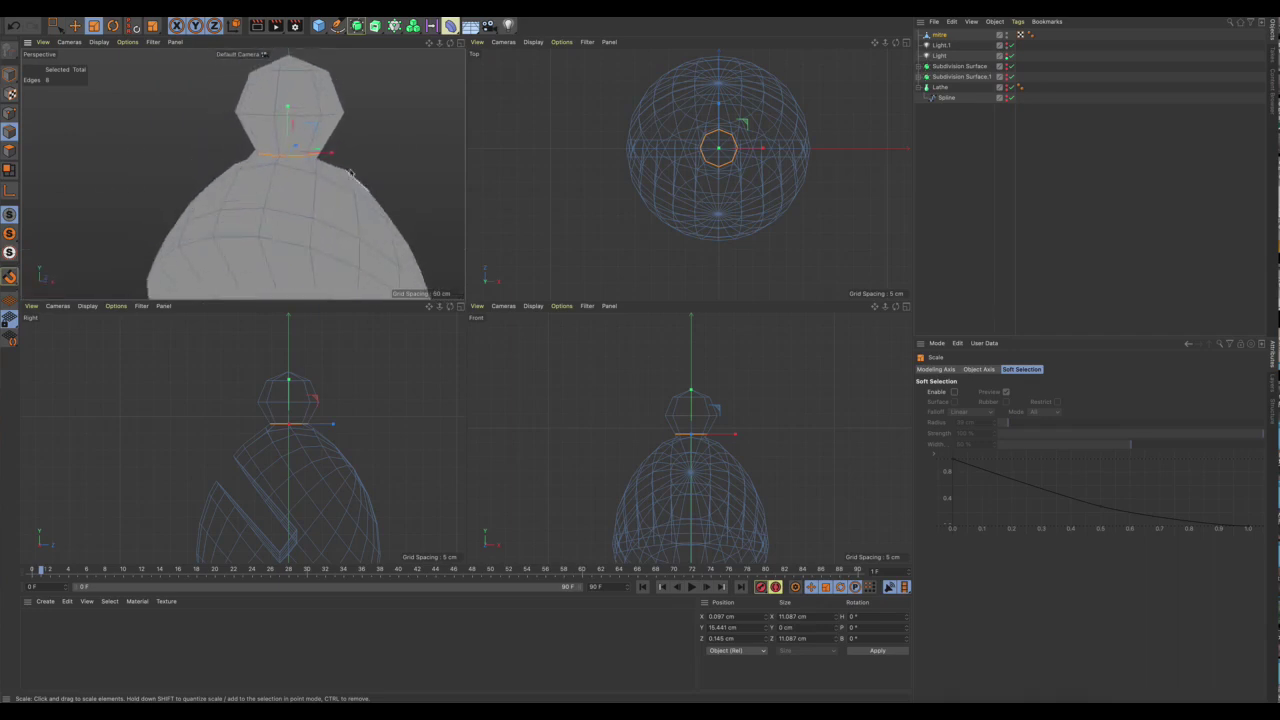
pyautogui.scroll(-1, 399, 165)
pyautogui.click(412, 152)
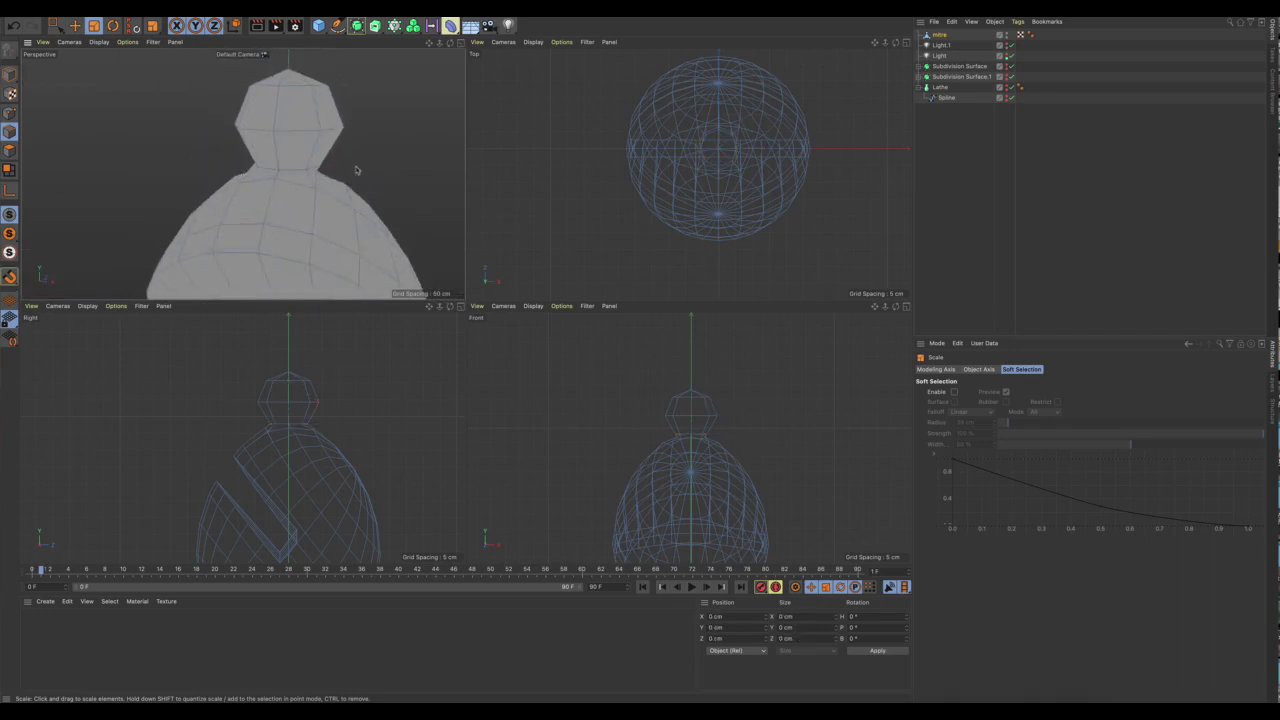
# Put the mitre mesh under a new Subdivision Surface and preview the smoothed shape in the interactive render region.
pyautogui.scroll(-2, 355, 170)
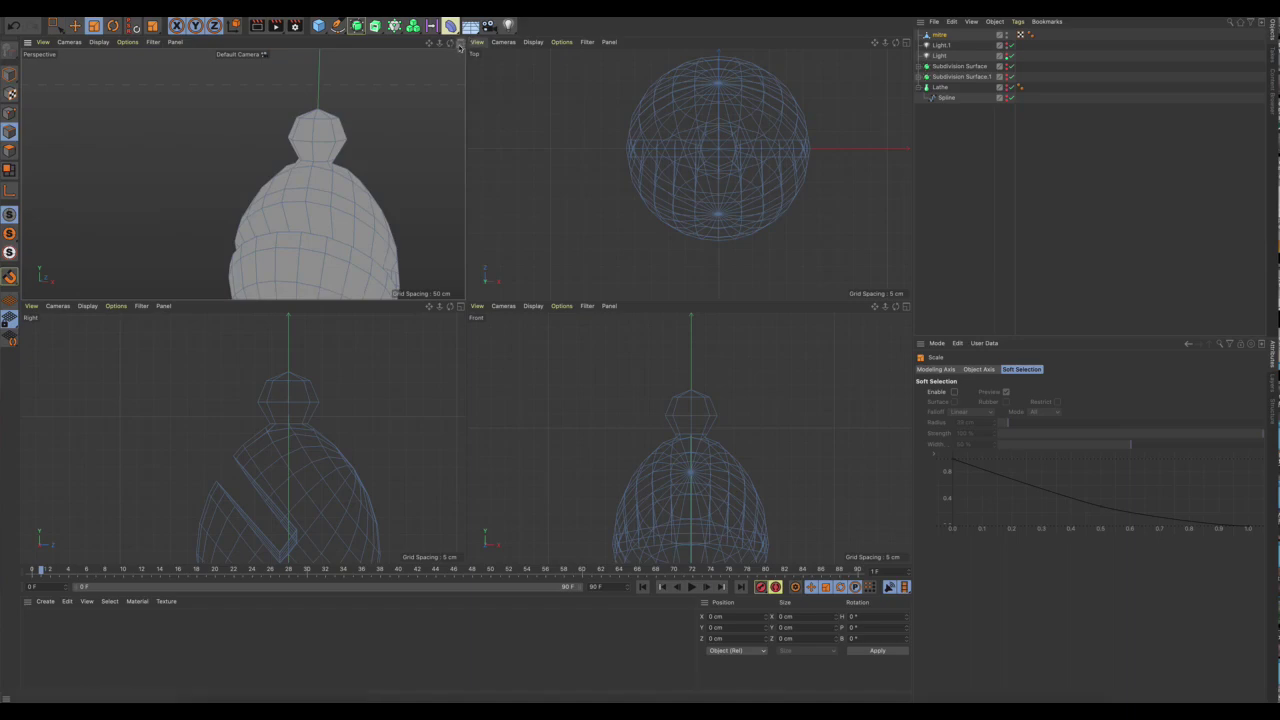
pyautogui.click(460, 42)
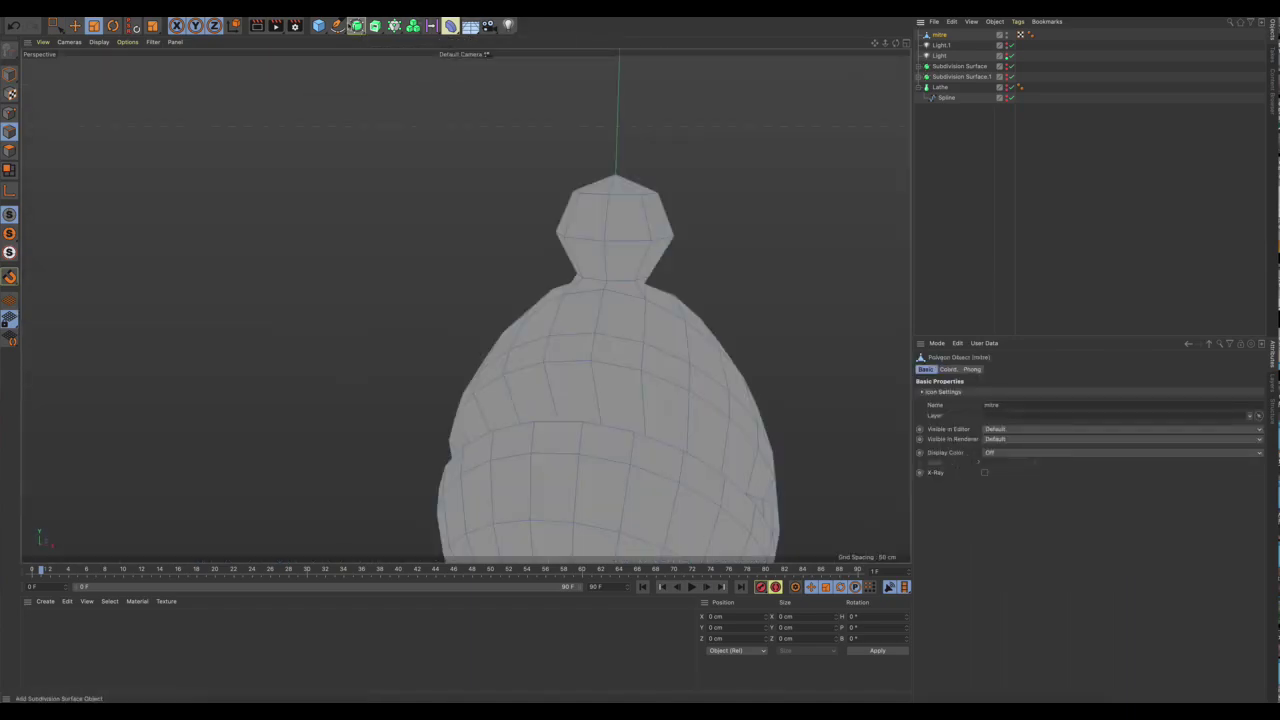
pyautogui.keyDown('alt'); pyautogui.click(356, 26); pyautogui.keyUp('alt')
pyautogui.keyDown('alt'); pyautogui.moveTo(480, 157); pyautogui.dragTo(518, 264); pyautogui.keyUp('alt')
pyautogui.hotkey('alt', 'r')
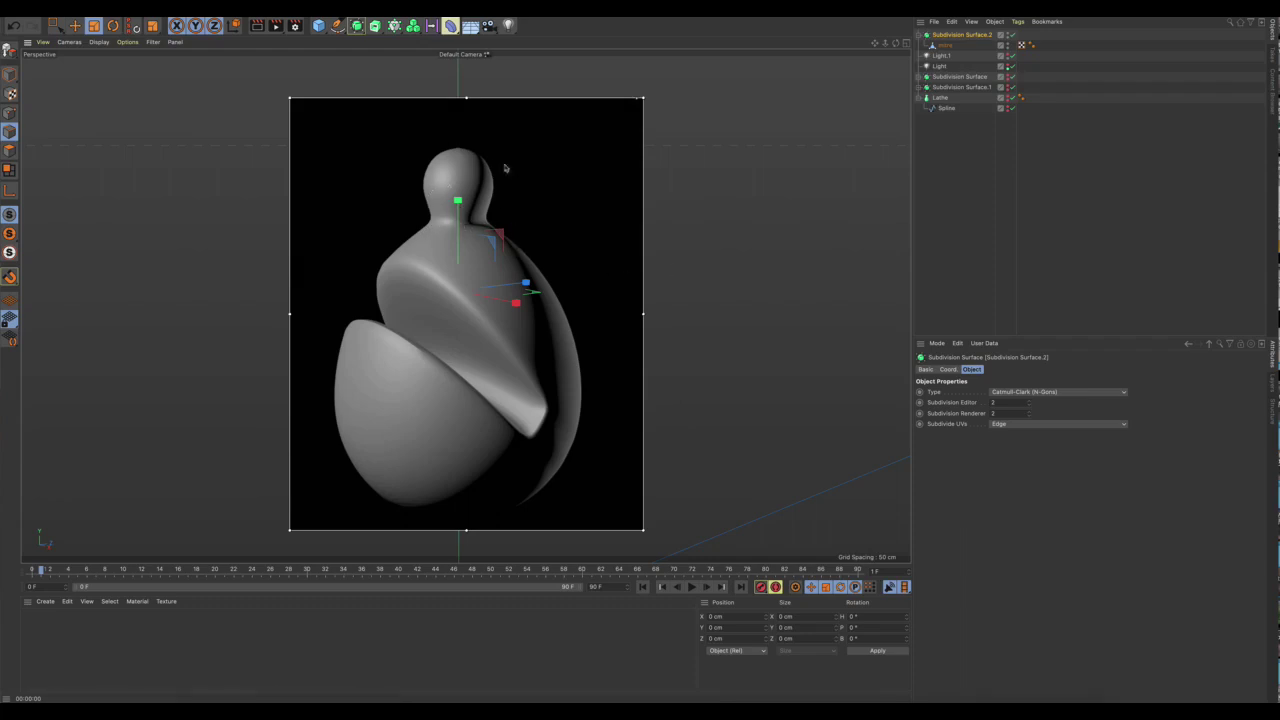
pyautogui.hotkey('alt', 'r')
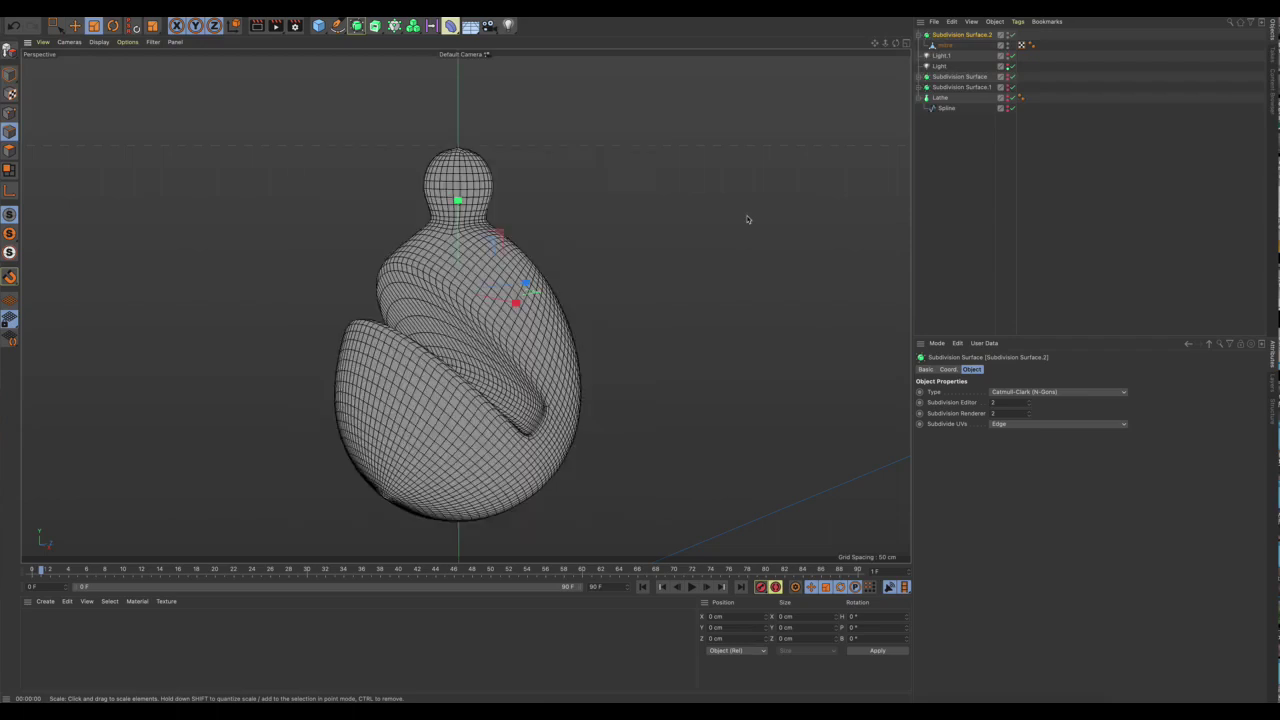
# With smoothing off, narrow the ball's bottom edge loop to about 8.7 cm and lower it about 1.3 cm onto the head.
pyautogui.press('q')
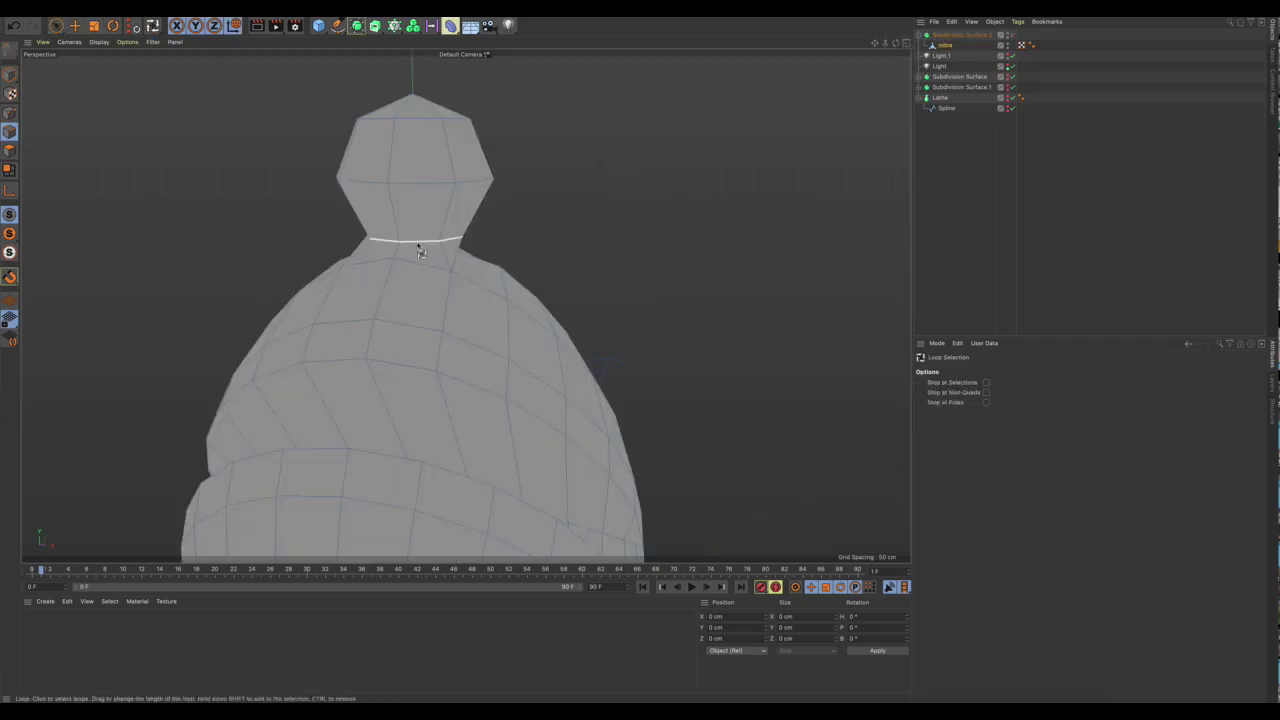
pyautogui.click(419, 241)
pyautogui.press('t')
pyautogui.keyDown('alt'); pyautogui.moveTo(646, 288); pyautogui.dragTo(557, 277); pyautogui.keyUp('alt')
pyautogui.press('e')
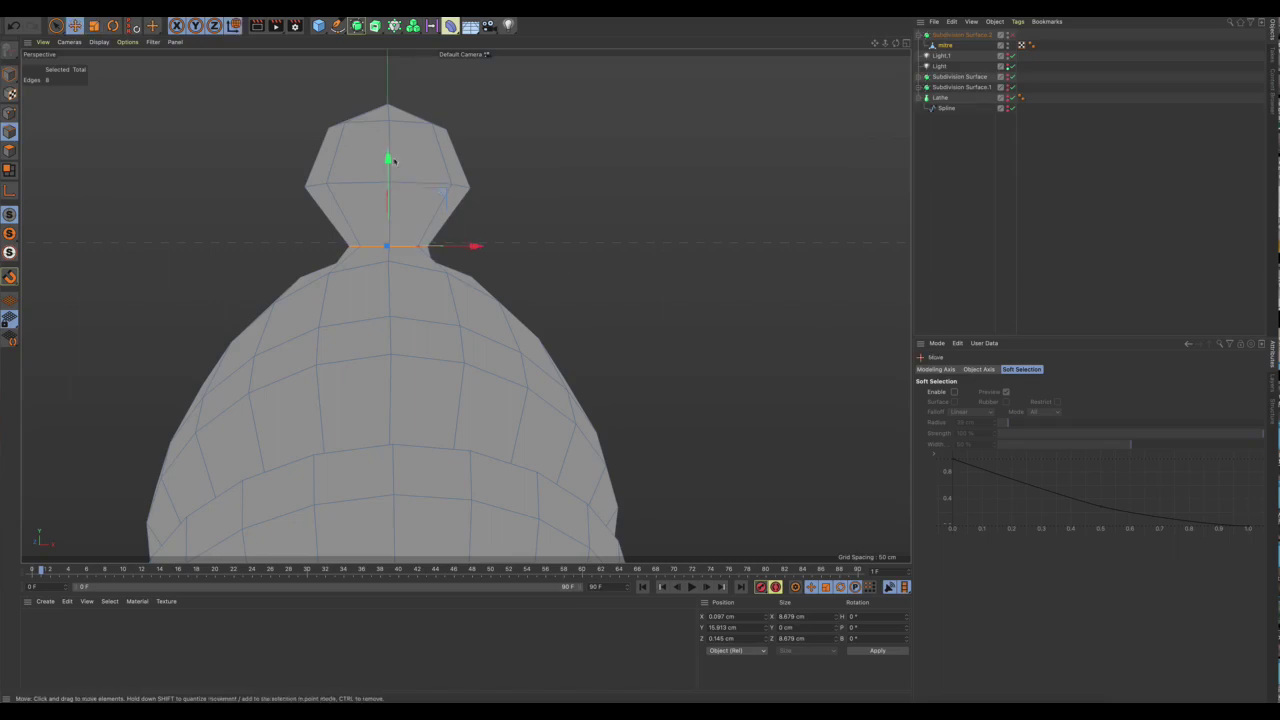
pyautogui.moveTo(390, 160); pyautogui.dragTo(387, 171)
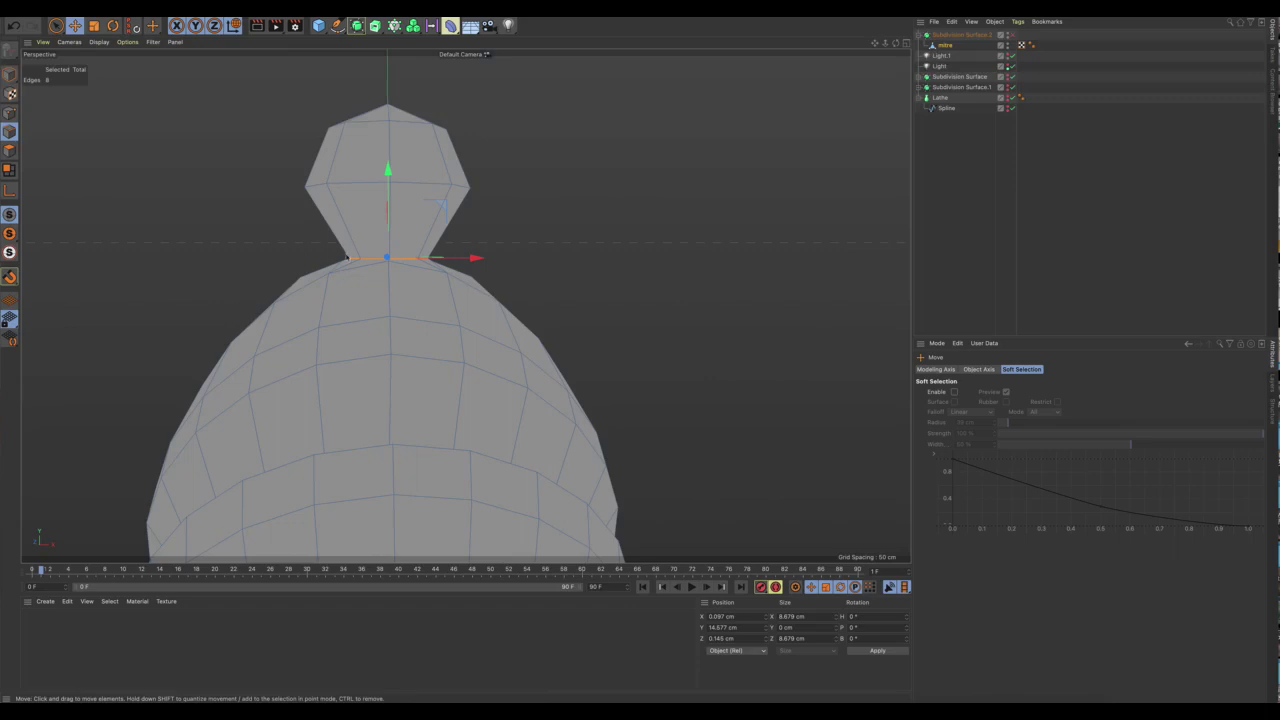
pyautogui.keyDown('alt'); pyautogui.moveTo(613, 331); pyautogui.dragTo(645, 246); pyautogui.keyUp('alt')
pyautogui.click(645, 246)
# Check the neck with smoothing on in a render preview, then return to the unsmoothed mesh.
pyautogui.press('q')
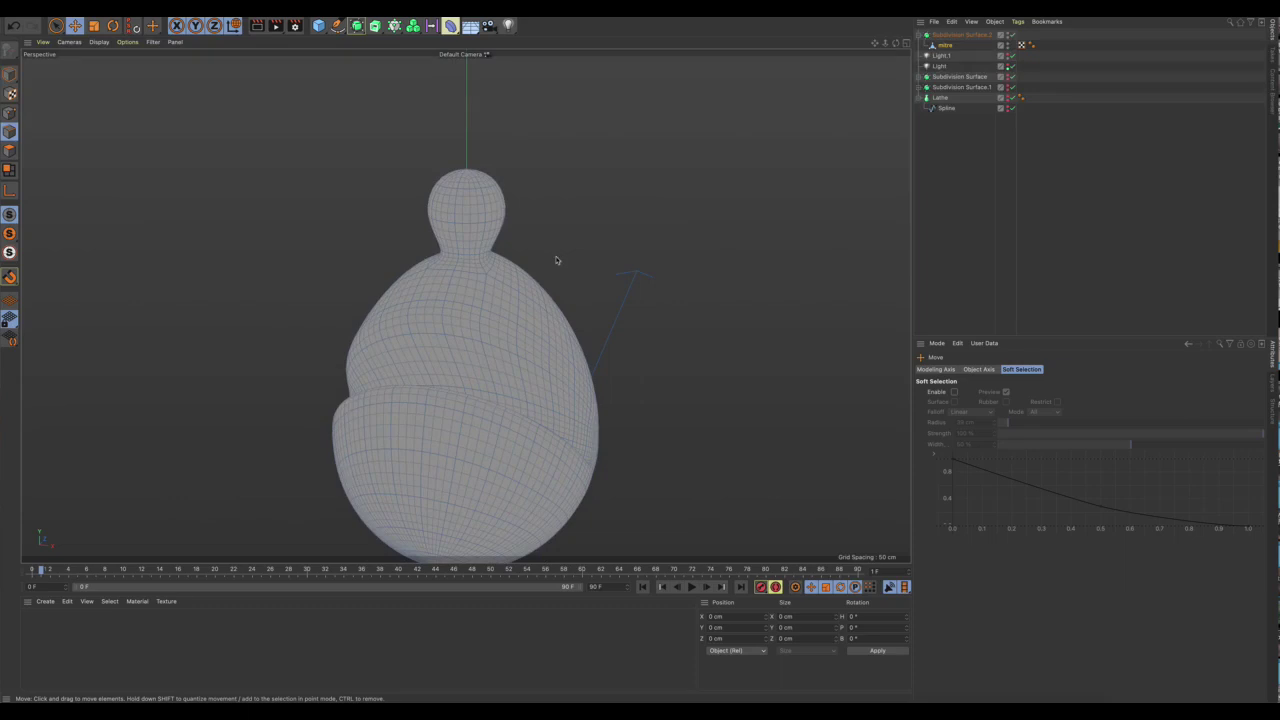
pyautogui.hotkey('ctrl', 'r')
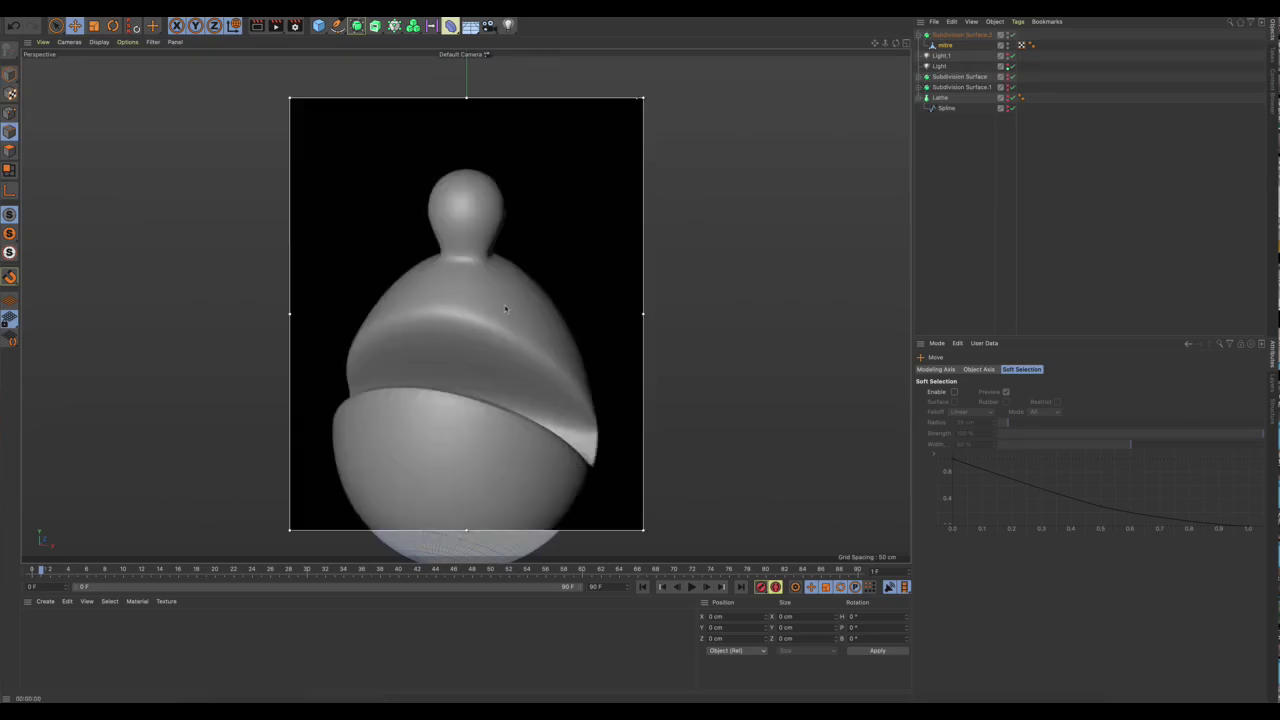
pyautogui.hotkey('ctrl', 'r')
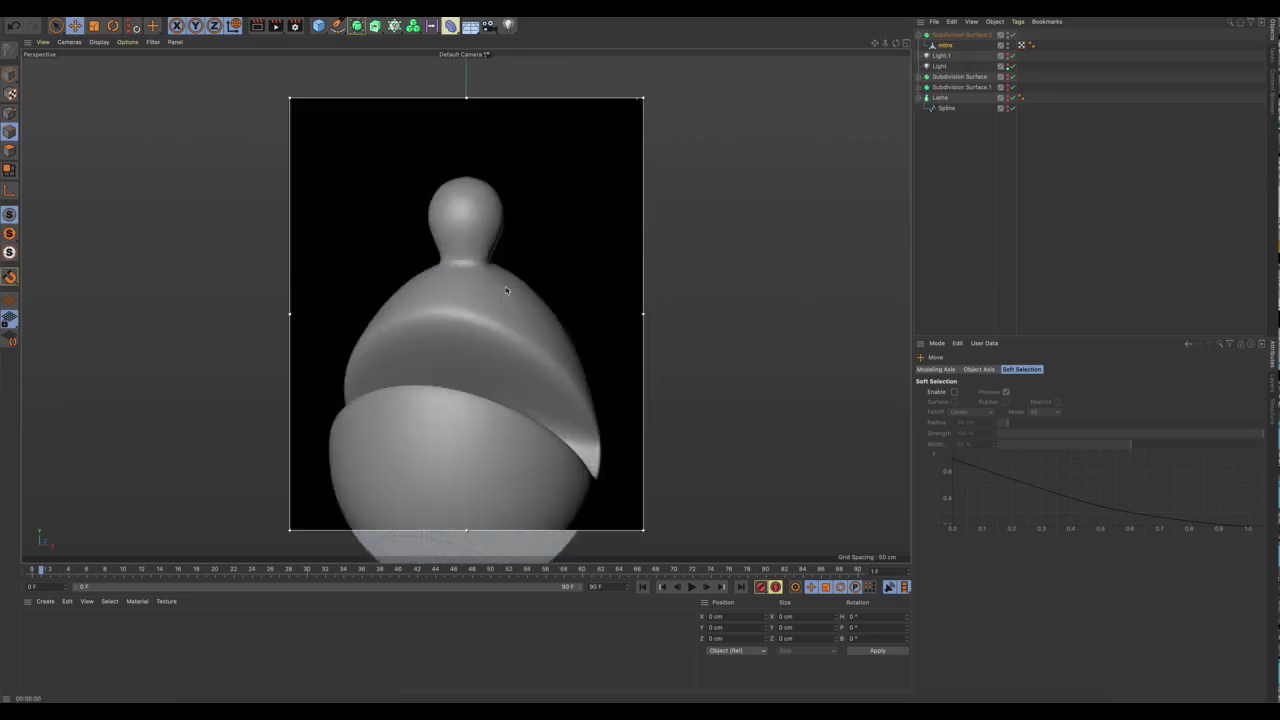
pyautogui.click(506, 290)
pyautogui.press('q')
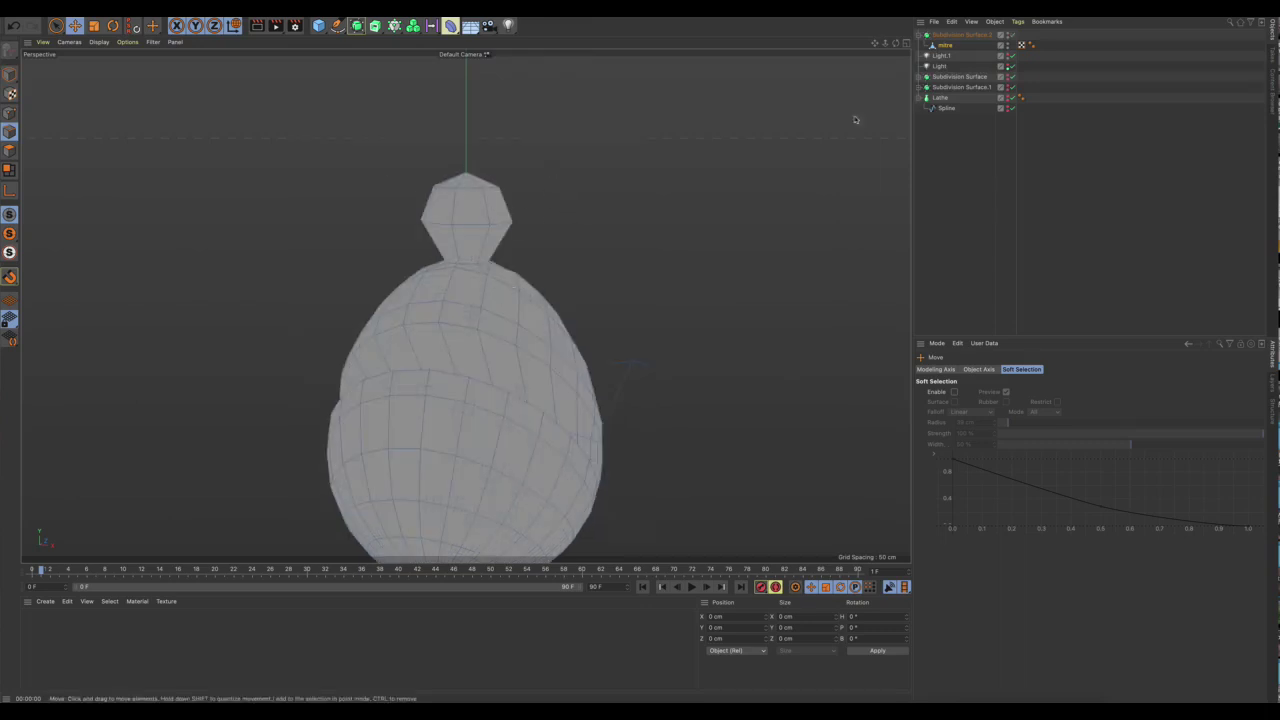
# Show the bishop reference picture in the Front view and compare its ball and neck with the mesh.
pyautogui.click(905, 45)
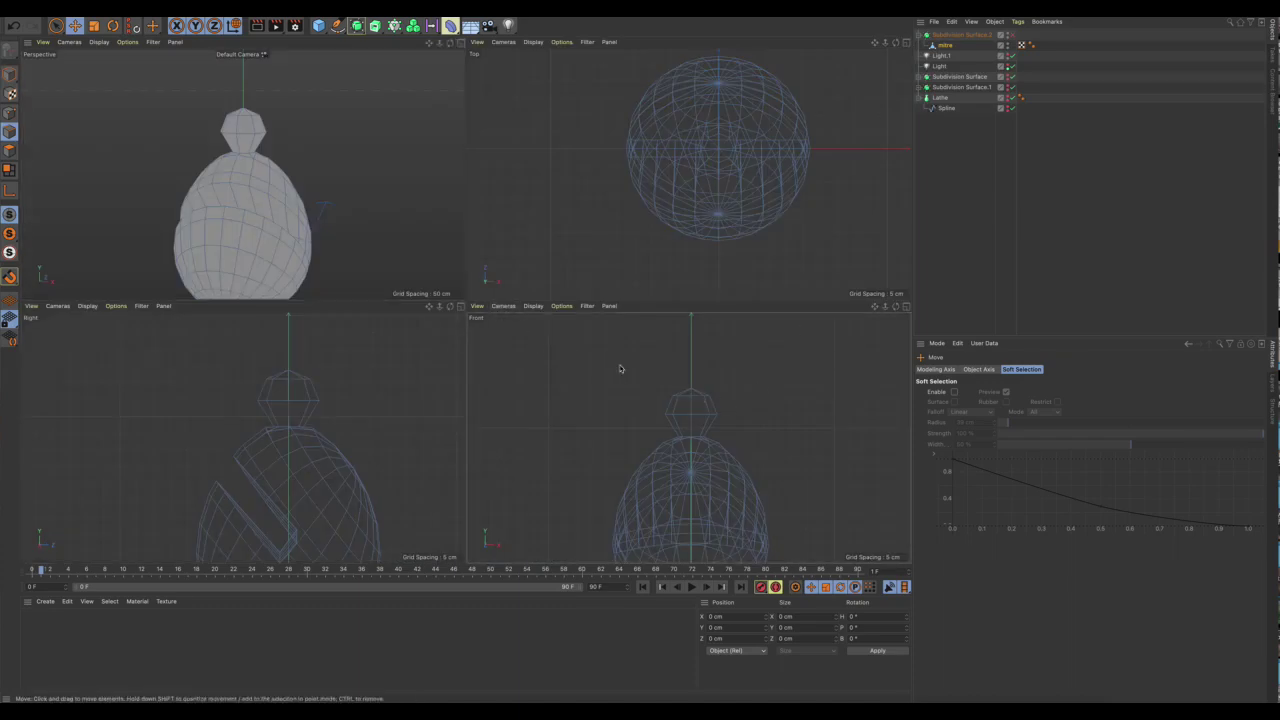
pyautogui.hotkey('shift', 'v')
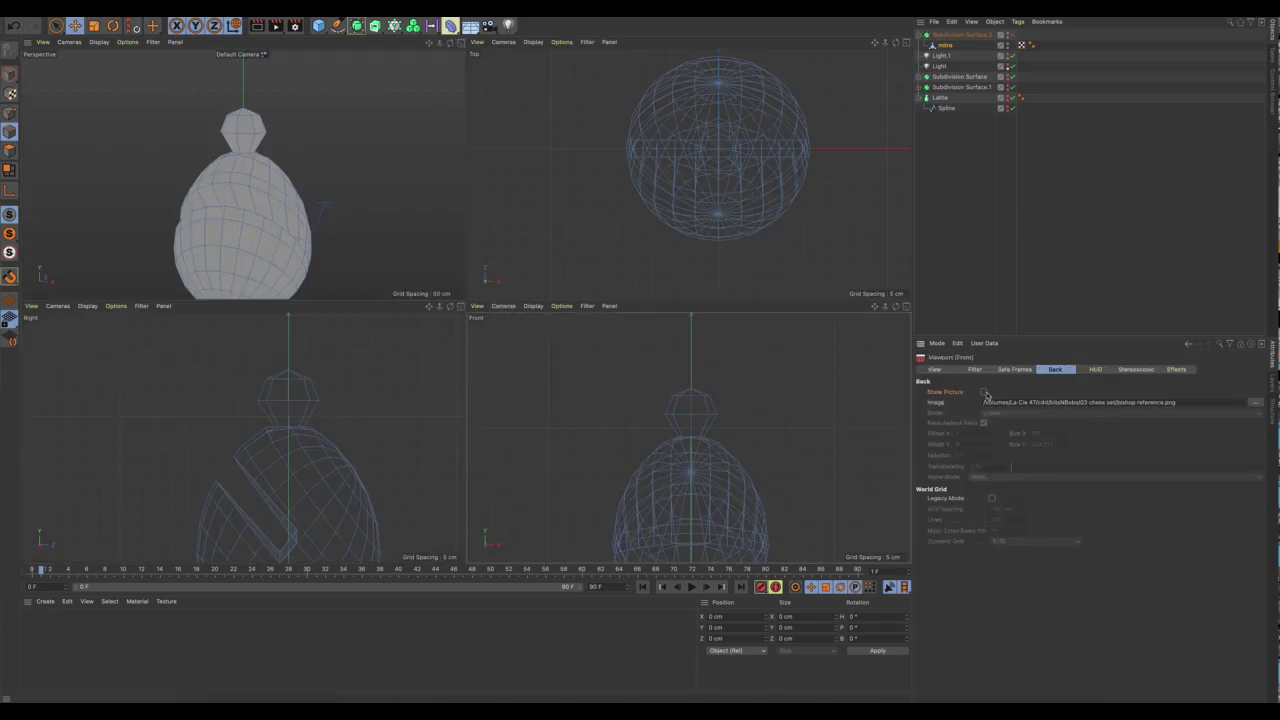
pyautogui.click(983, 392)
pyautogui.scroll(4, 767, 494)
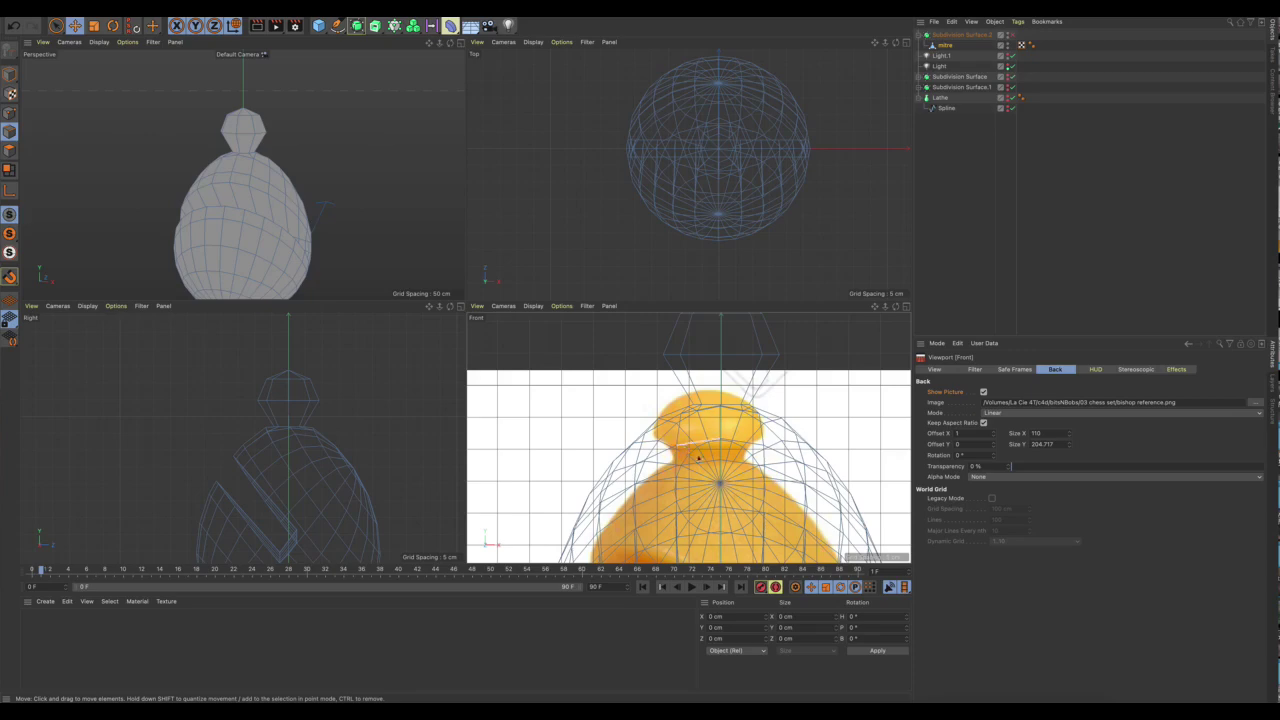
pyautogui.scroll(3, 355, 157)
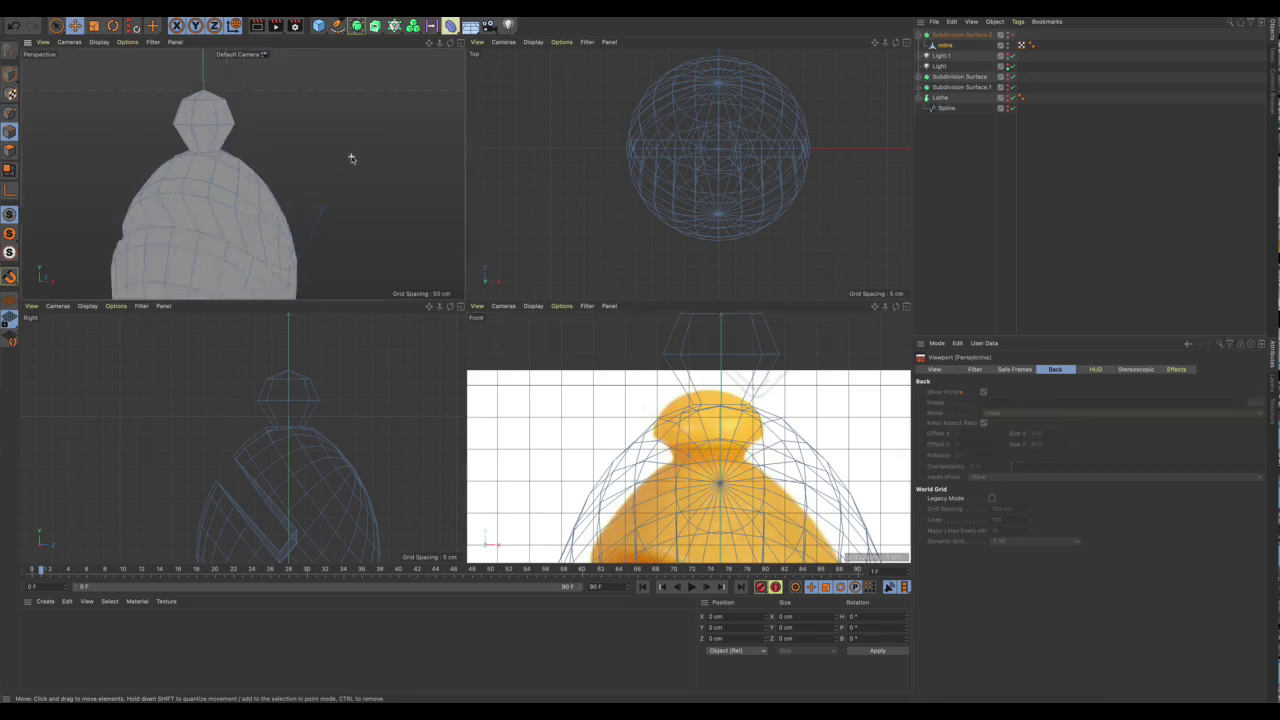
# Select the polygons of the ball's upper part and move them down about 4.7 cm to shorten the tapered underside.
pyautogui.click(460, 42)
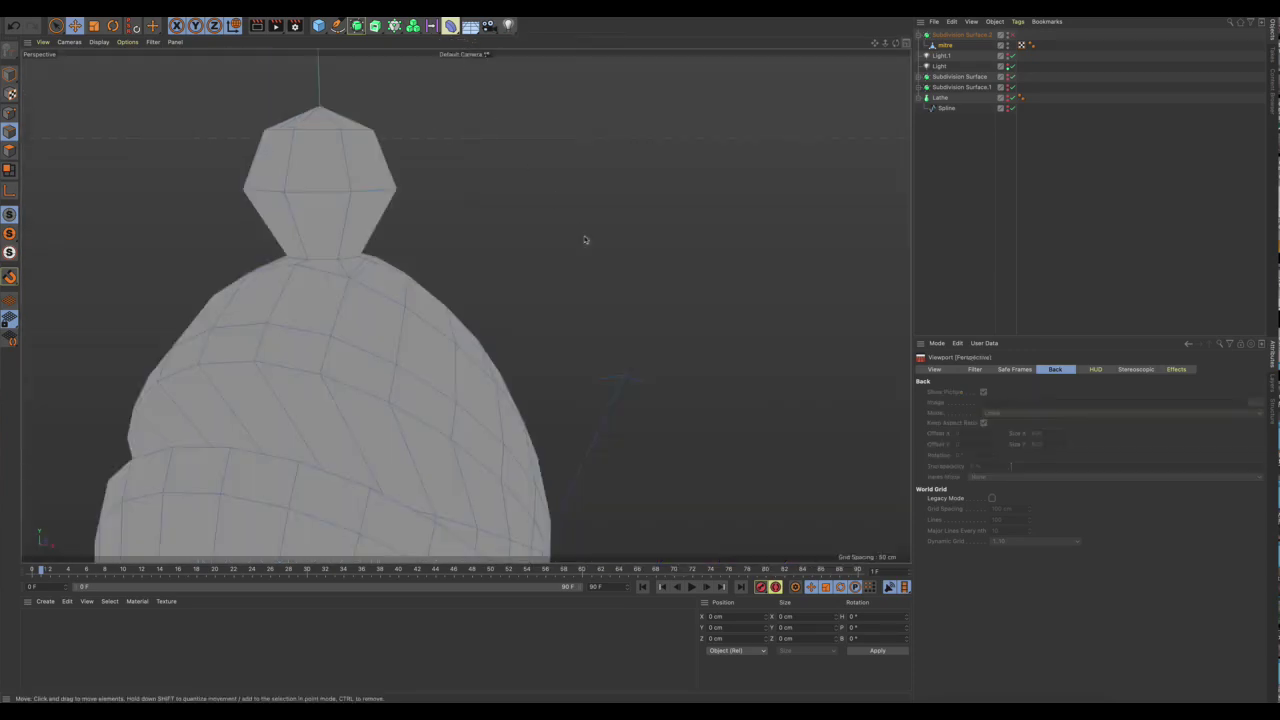
pyautogui.press('h')
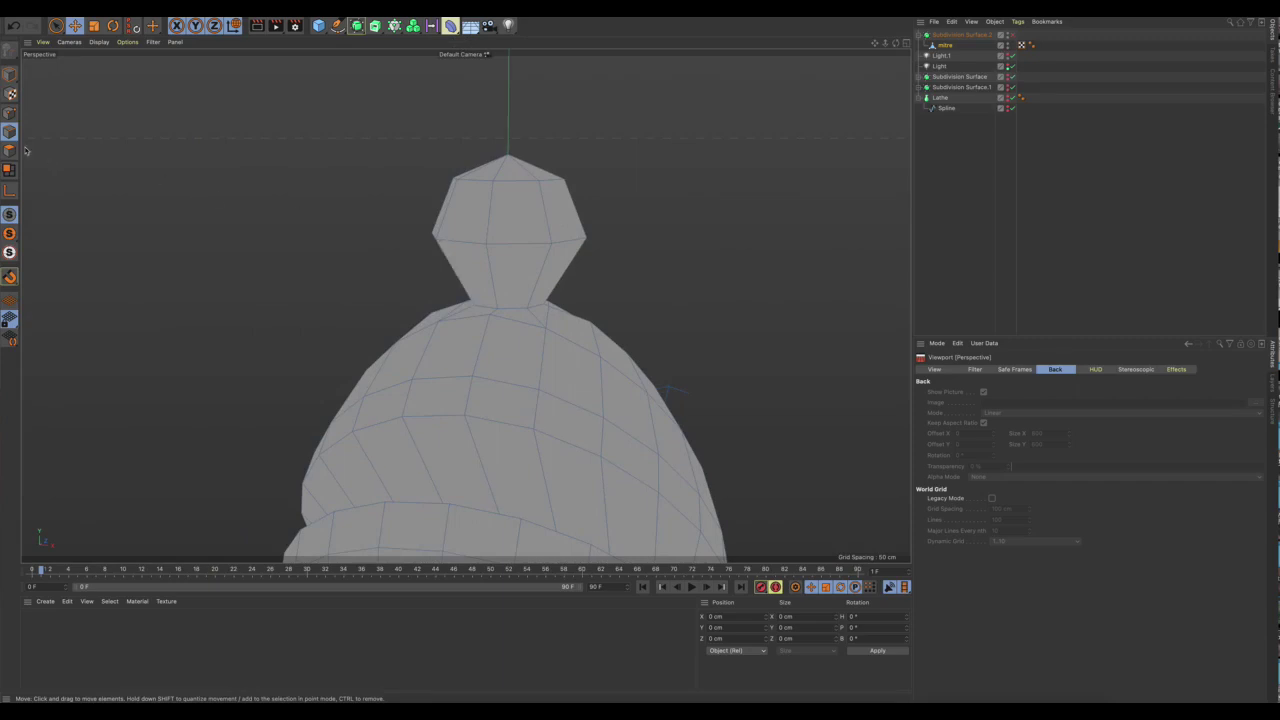
pyautogui.click(9, 150)
pyautogui.press('0')
pyautogui.moveTo(389, 100); pyautogui.dragTo(649, 271)
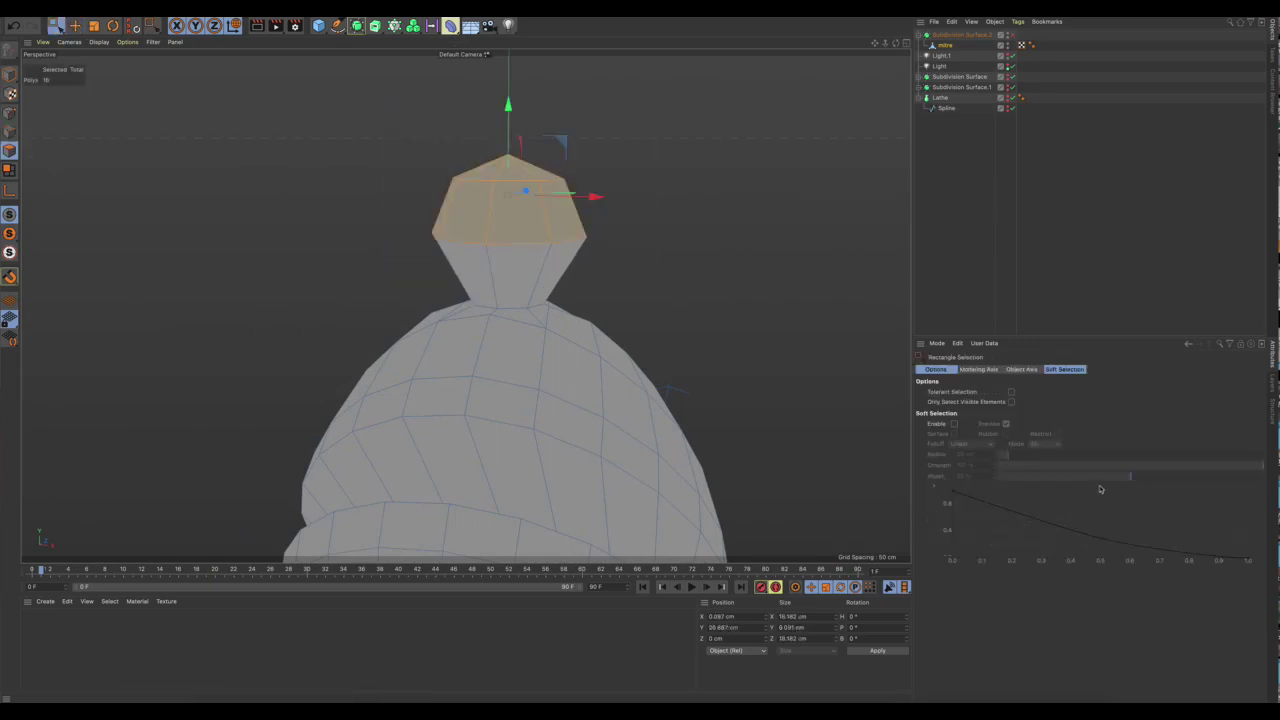
pyautogui.moveTo(508, 98); pyautogui.dragTo(508, 146)
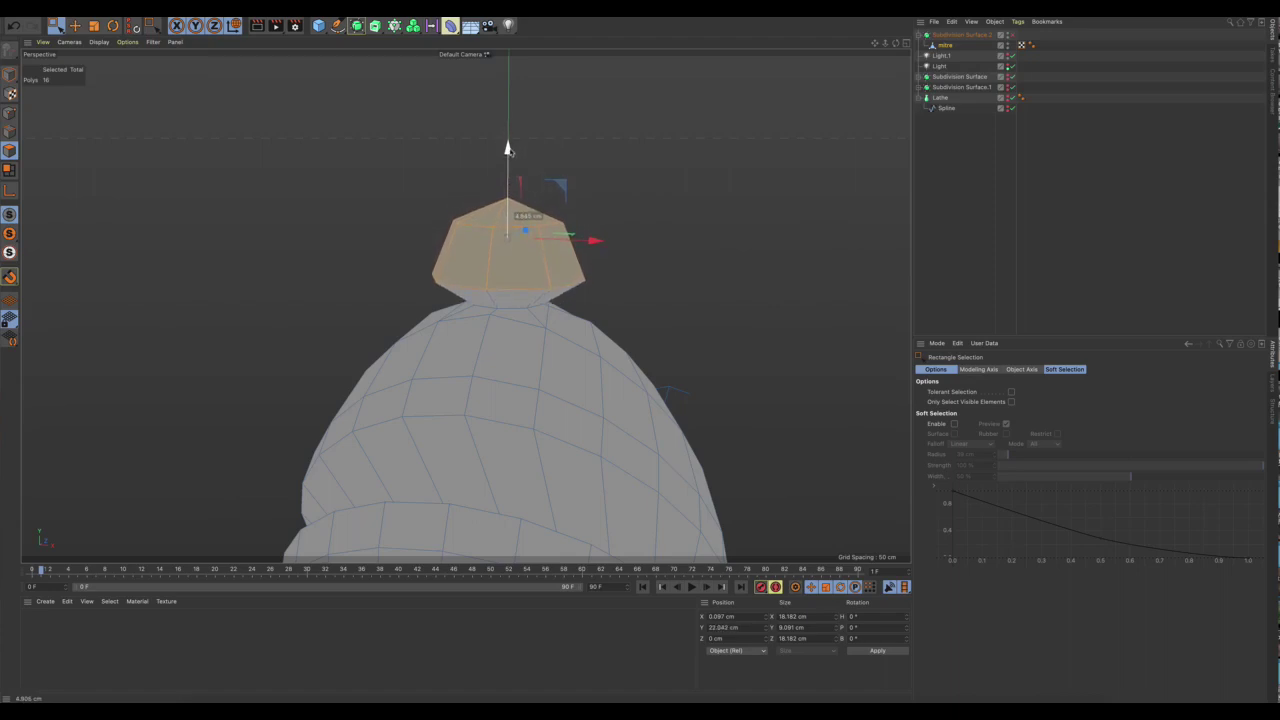
# Compare the smoothed ball and neck with the reference picture, then return to the unsmoothed mesh.
pyautogui.click(1012, 36)
pyautogui.moveTo(672, 287)
pyautogui.keyDown('alt'); pyautogui.mouseDown()
pyautogui.moveTo(686, 257)
pyautogui.moveTo(689, 271)
pyautogui.moveTo(665, 283)
pyautogui.mouseUp(); pyautogui.keyUp('alt')
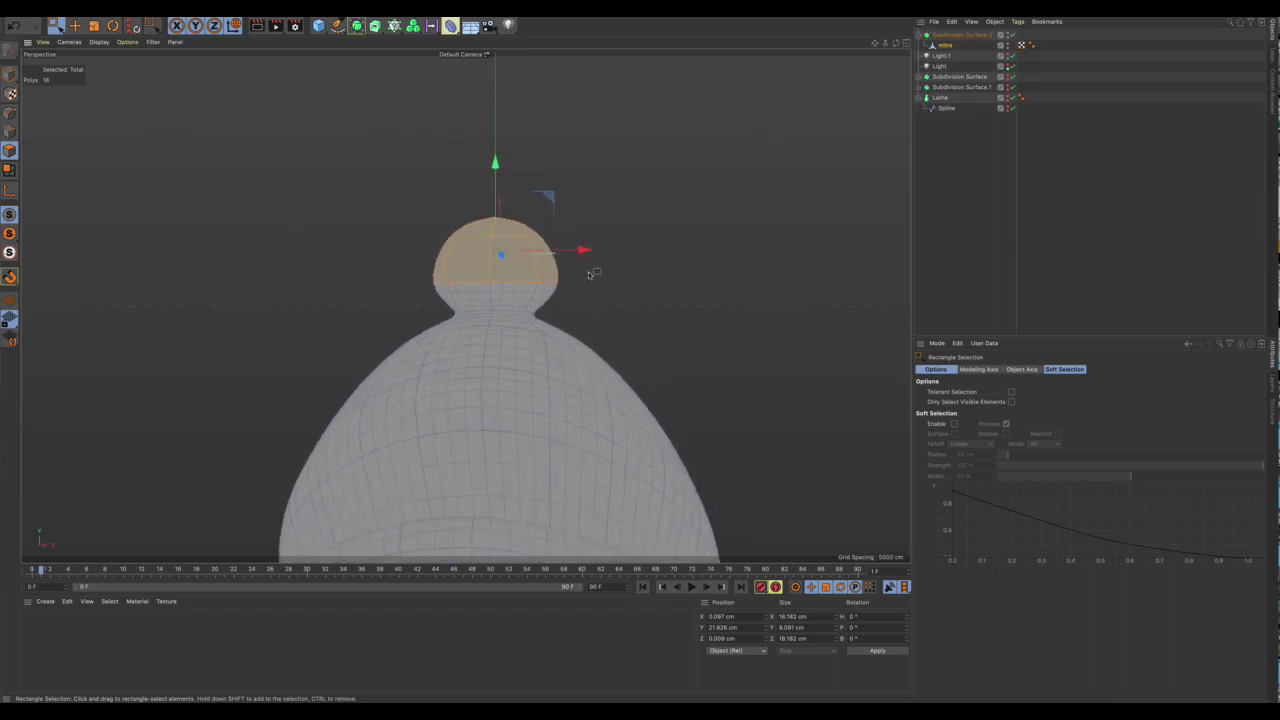
pyautogui.scroll(3, 595, 275)
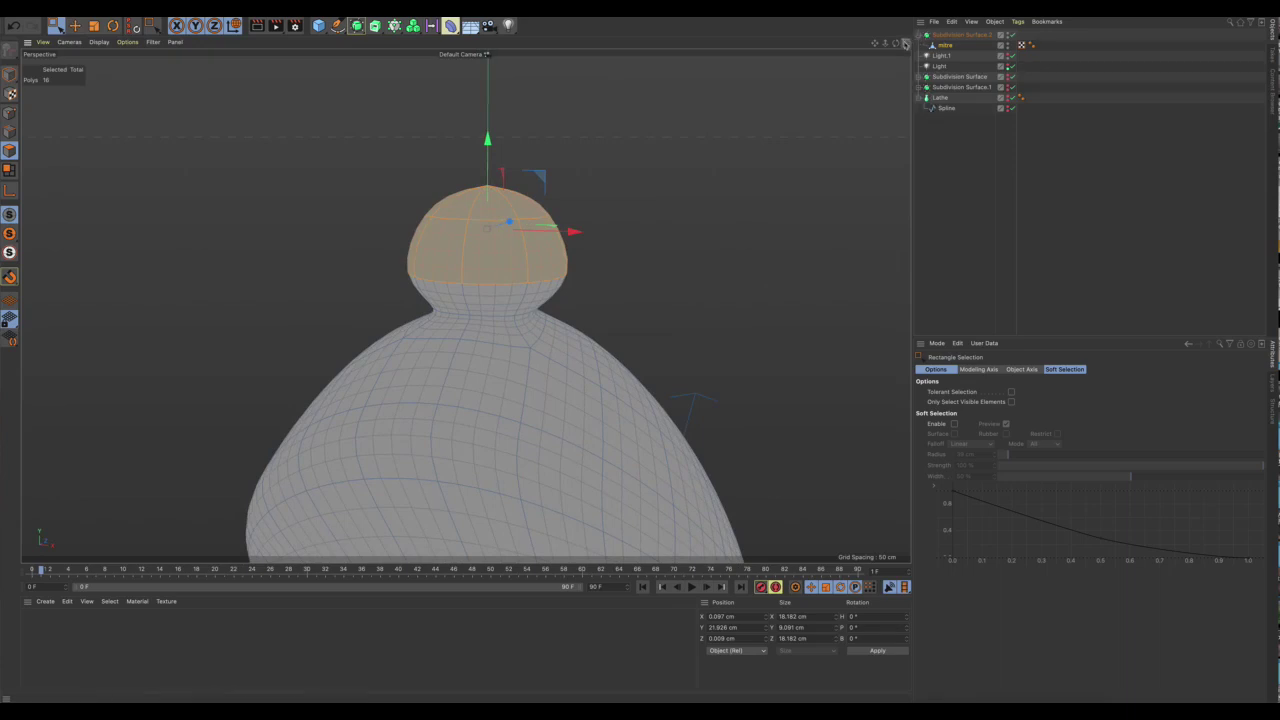
pyautogui.click(906, 43)
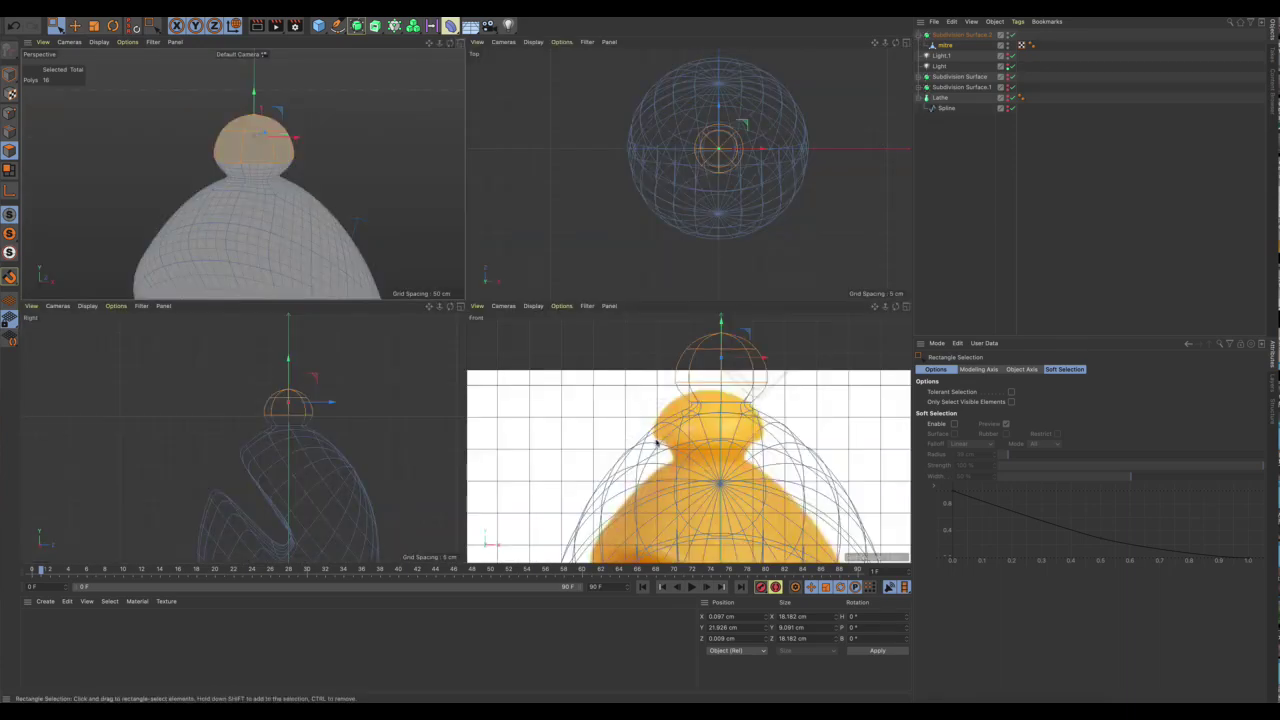
pyautogui.scroll(3, 287, 181)
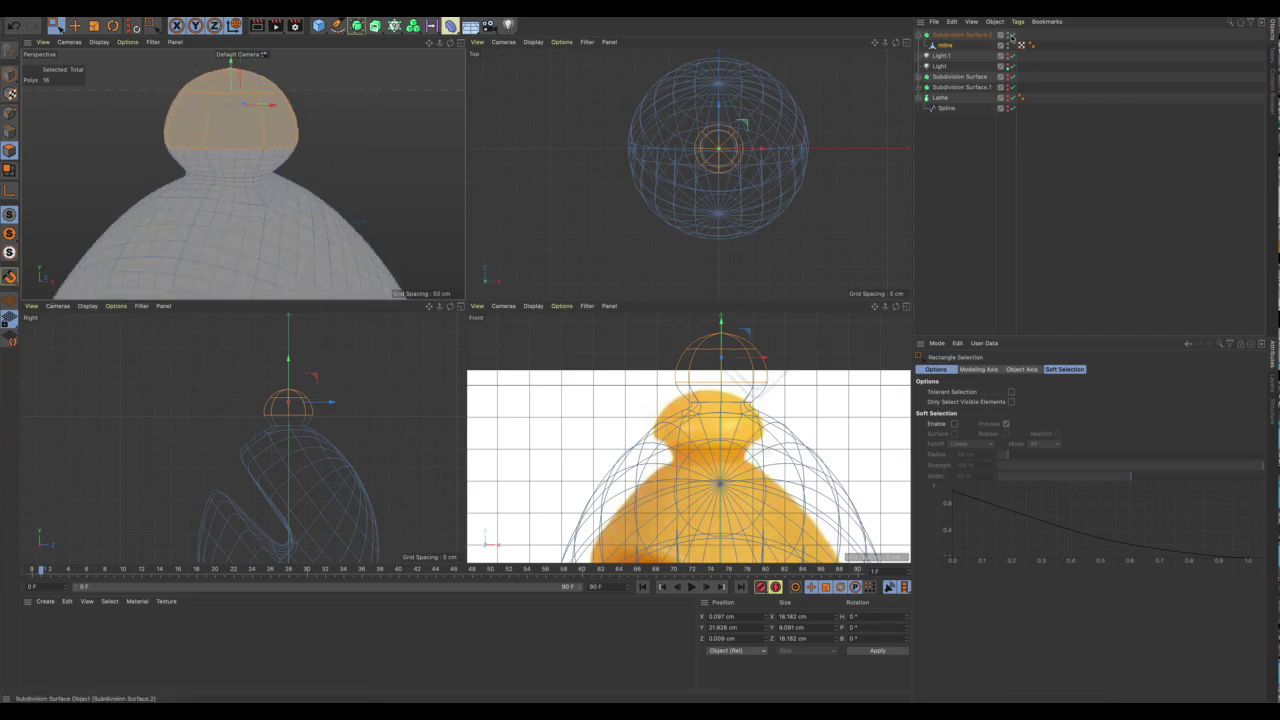
pyautogui.press('q')
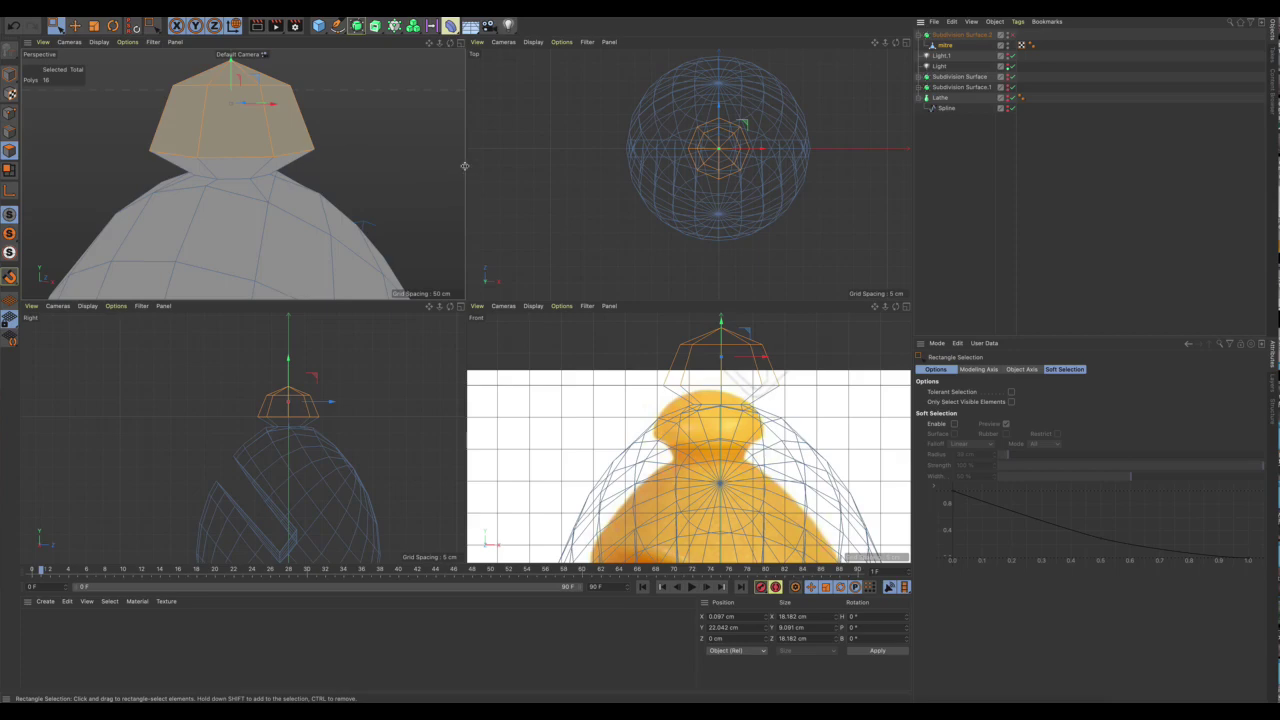
# Cut an edge loop around the tapered underside of the ball and scale it in to about 10.65 cm wide.
pyautogui.press('k')
pyautogui.press('l')
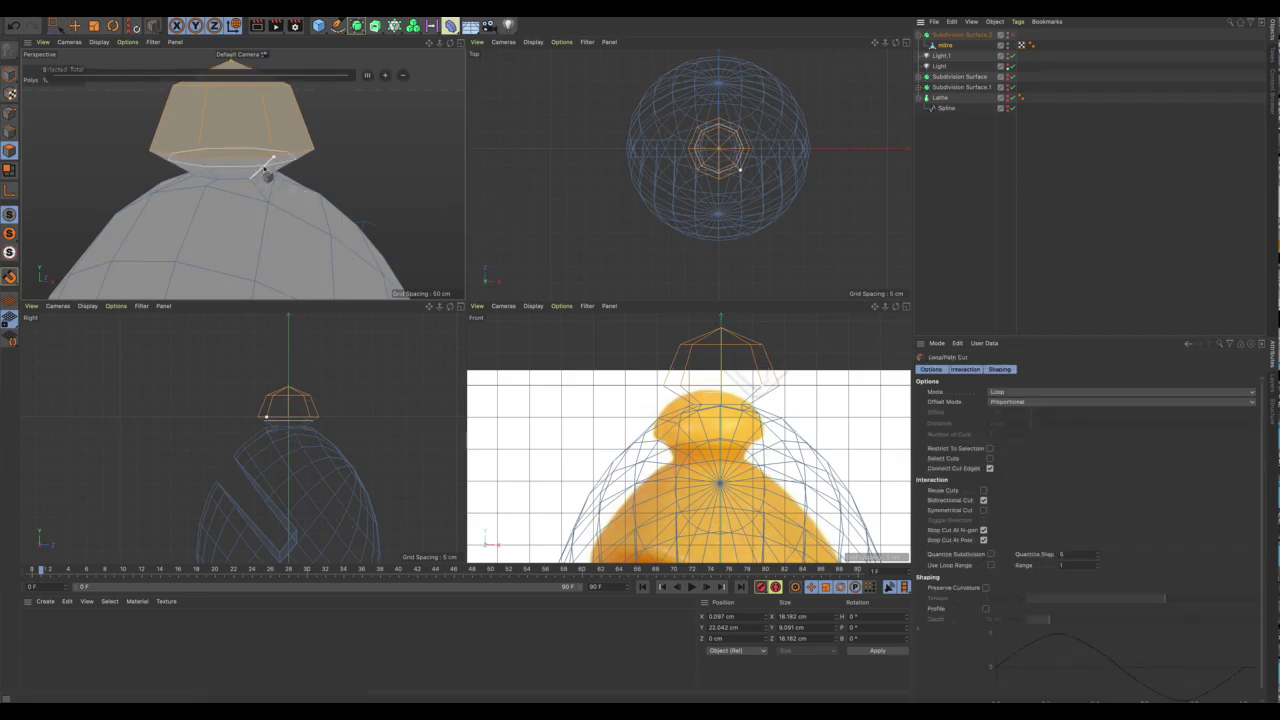
pyautogui.click(266, 173)
pyautogui.press('t')
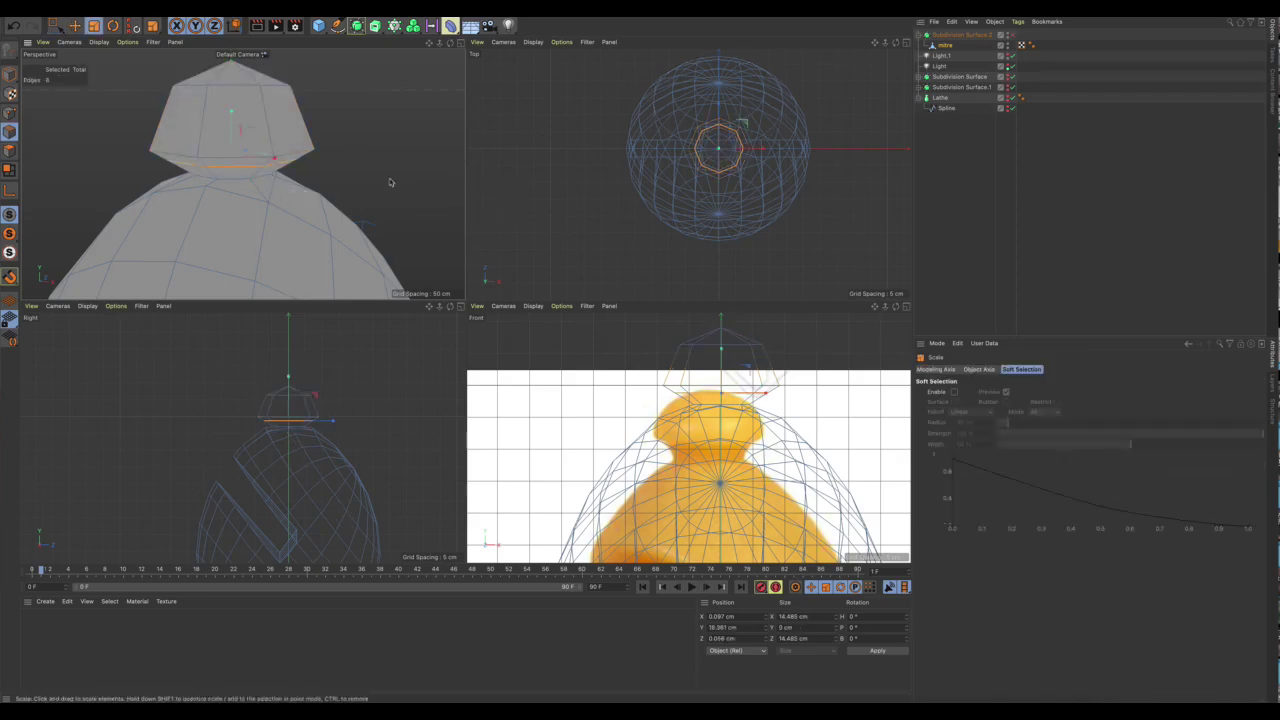
pyautogui.moveTo(266, 182); pyautogui.dragTo(254, 183)
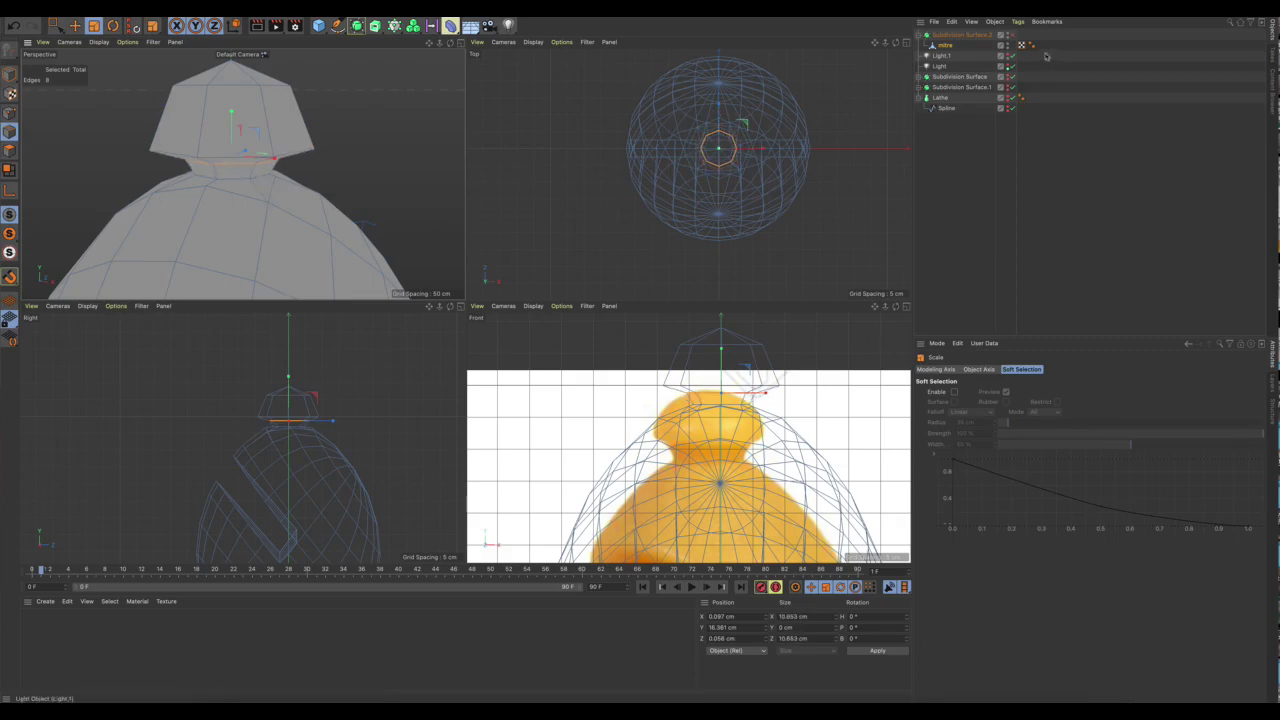
# With smoothing on, scale the new neck loop to about 9.35 cm wide and move it up about 1 cm.
pyautogui.click(1012, 35)
pyautogui.scroll(5, 362, 195)
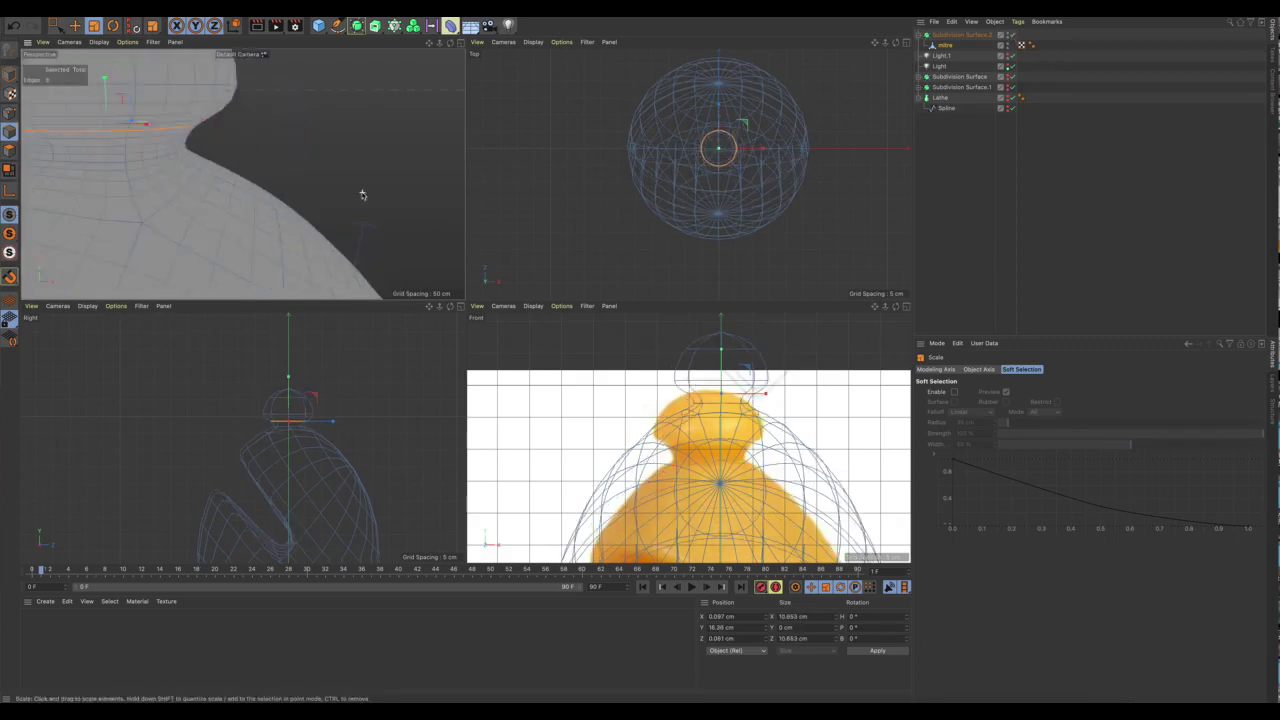
pyautogui.scroll(-4, 362, 195)
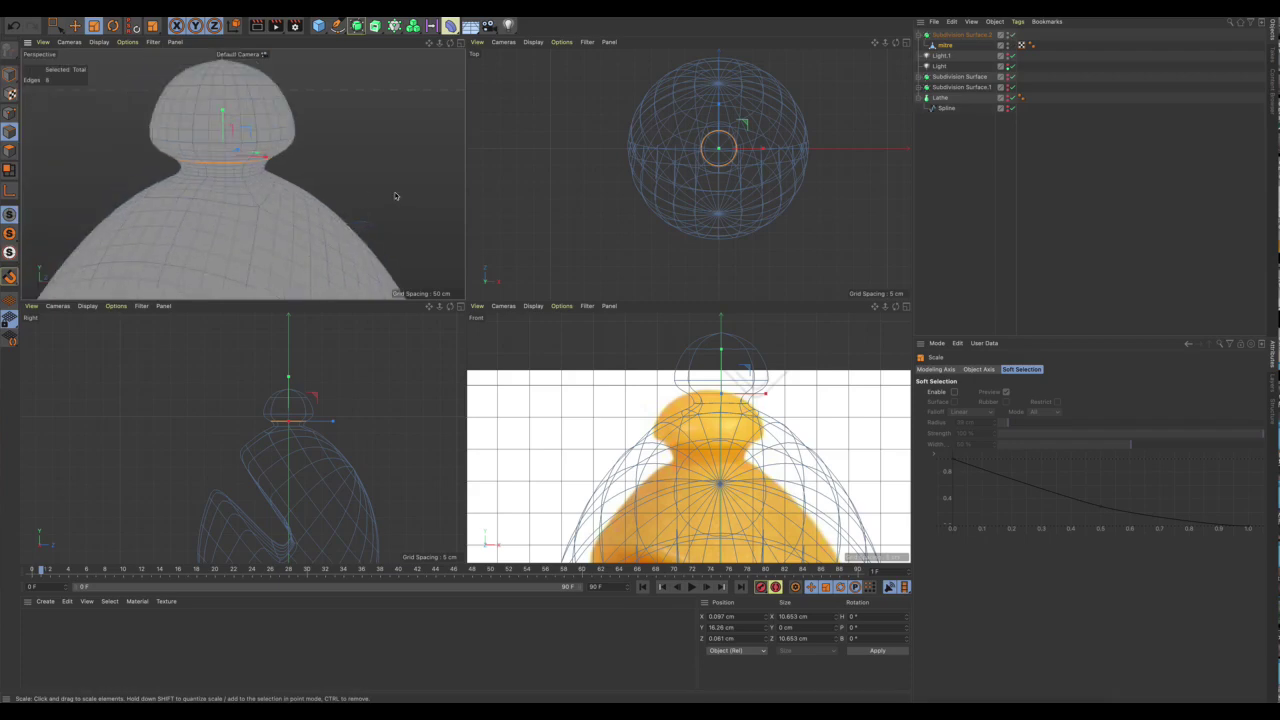
pyautogui.moveTo(395, 196); pyautogui.dragTo(376, 226)
pyautogui.press('e')
pyautogui.moveTo(222, 125)
pyautogui.mouseDown()
pyautogui.moveTo(233, 101)
pyautogui.moveTo(226, 112)
pyautogui.mouseUp()
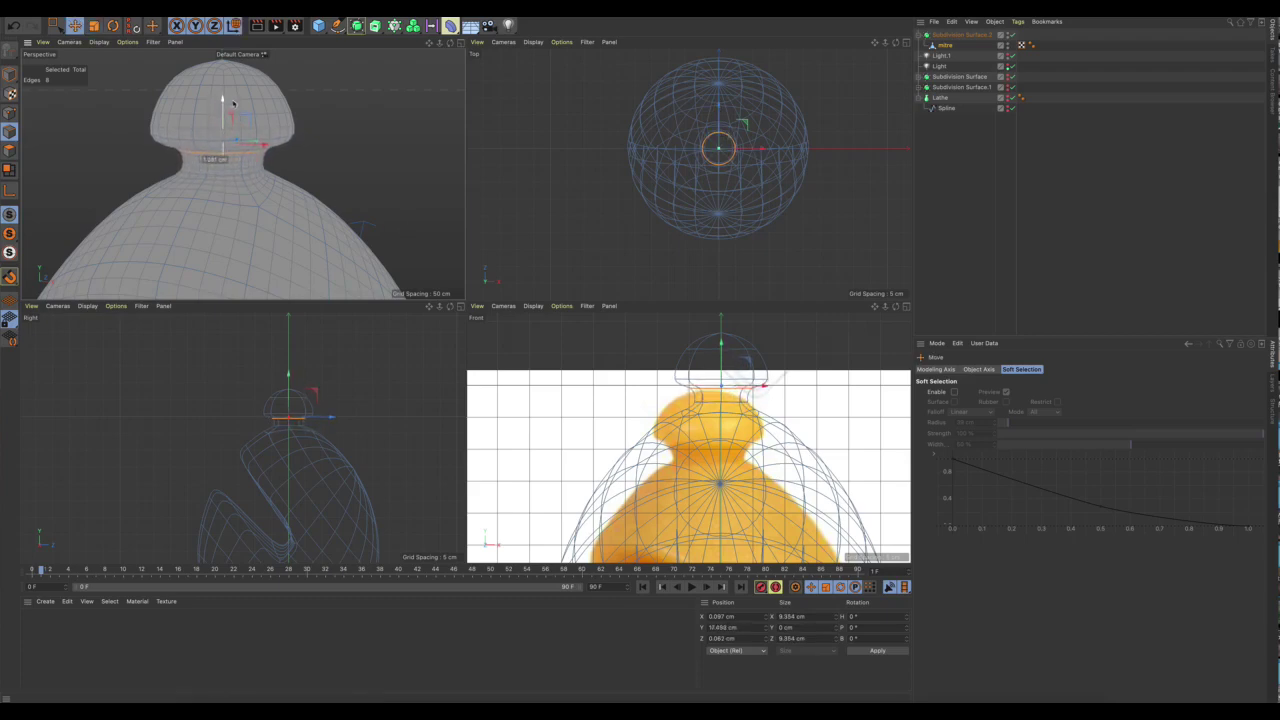
# Select the edges of the ball above the neck loop and move them down about 1.8 cm to shorten the neck.
pyautogui.keyDown('alt'); pyautogui.moveTo(298, 183); pyautogui.dragTo(389, 178); pyautogui.keyUp('alt')
pyautogui.scroll(-5, 382, 195)
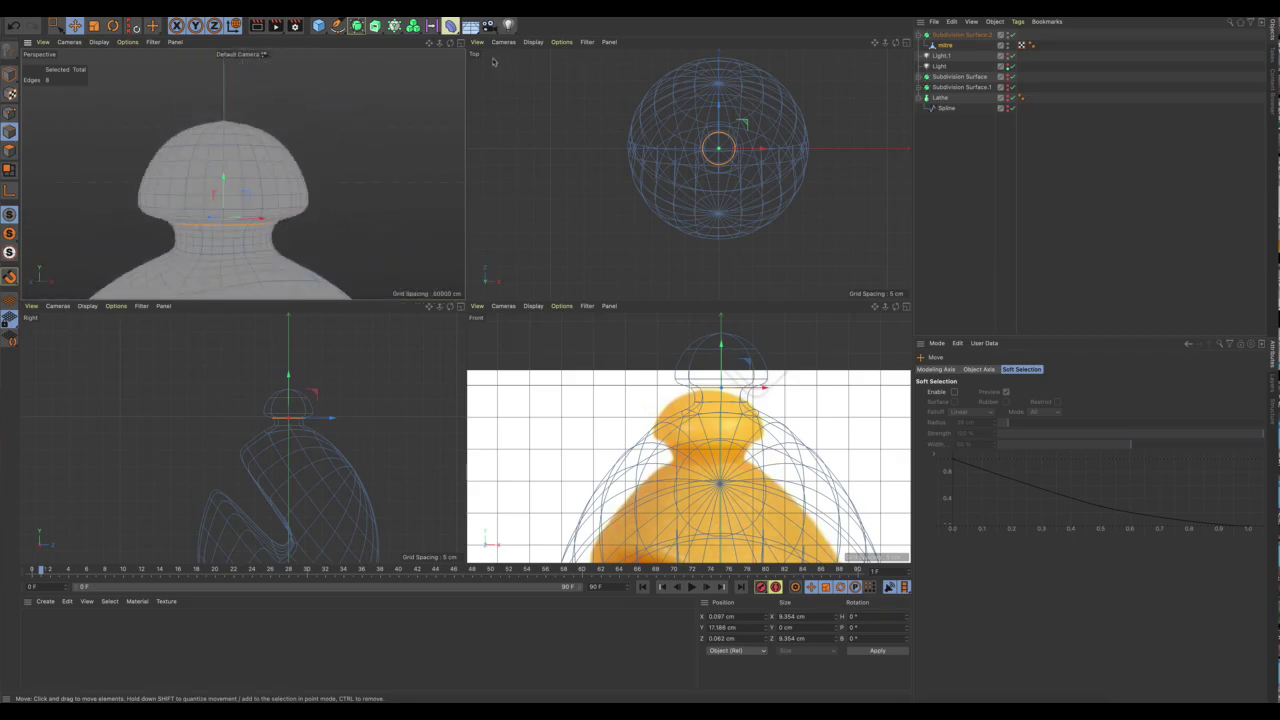
pyautogui.click(461, 44)
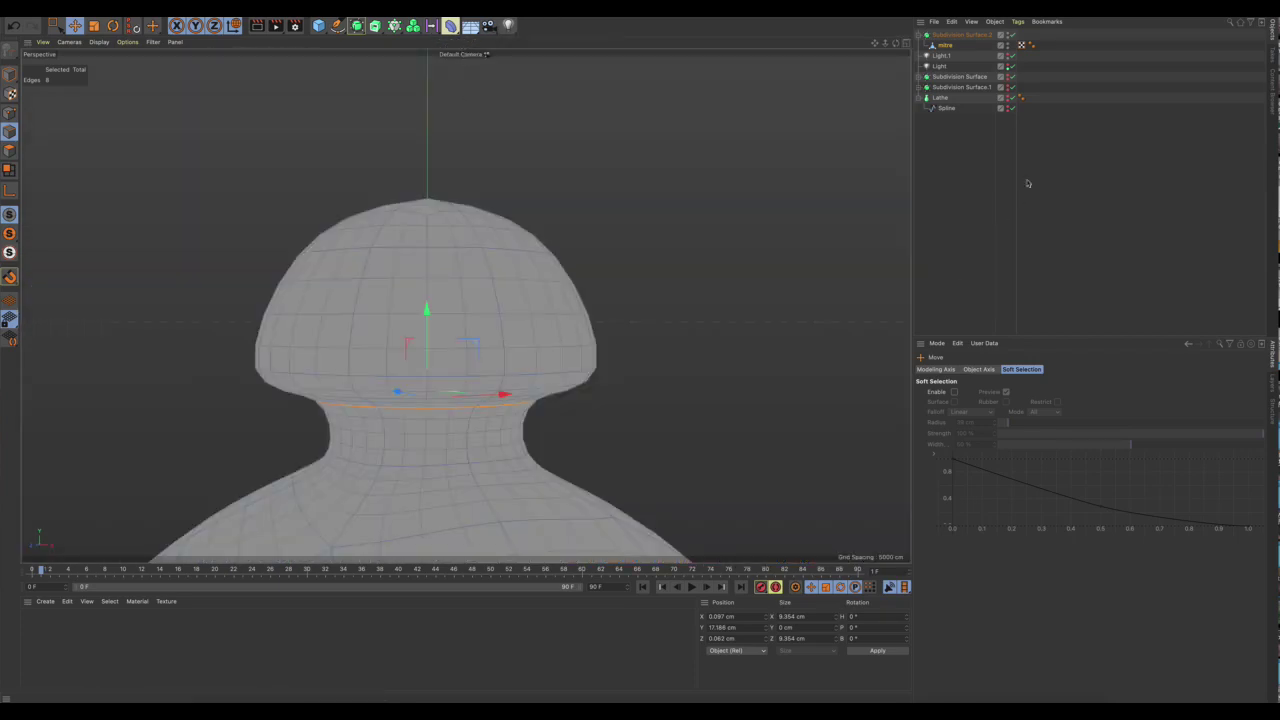
pyautogui.click(947, 46)
pyautogui.scroll(-5, 602, 332)
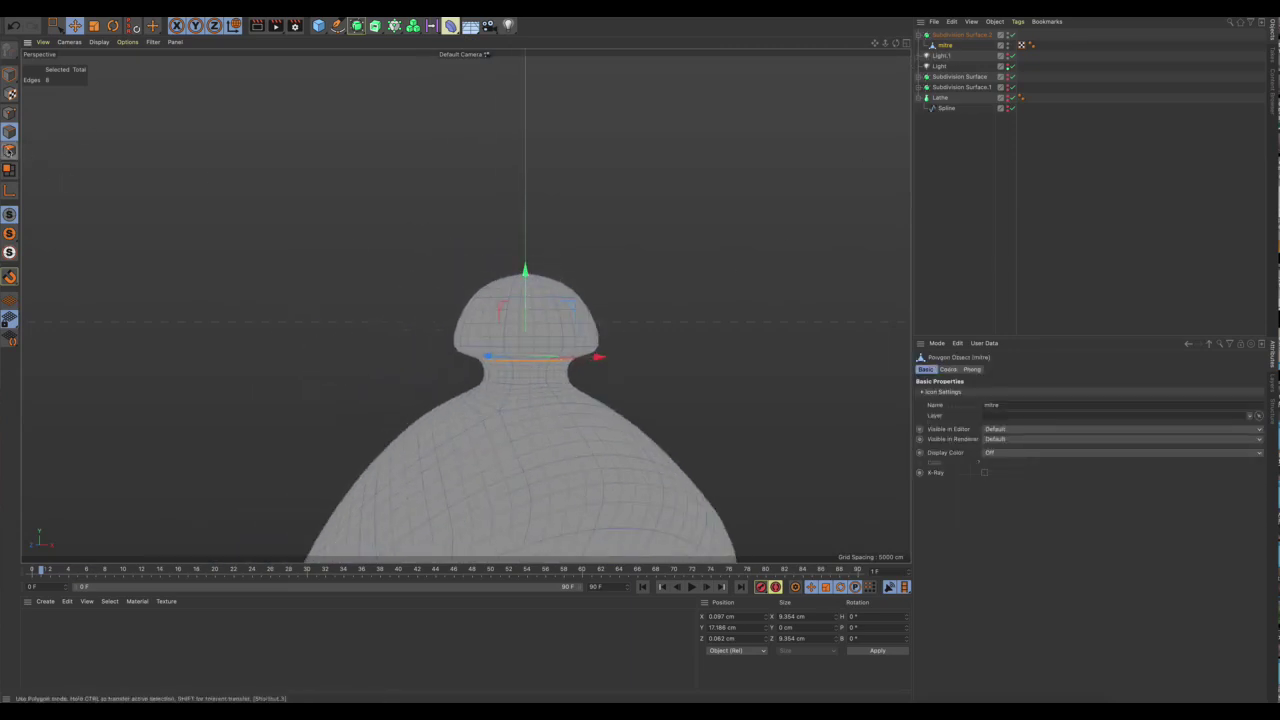
pyautogui.press('0')
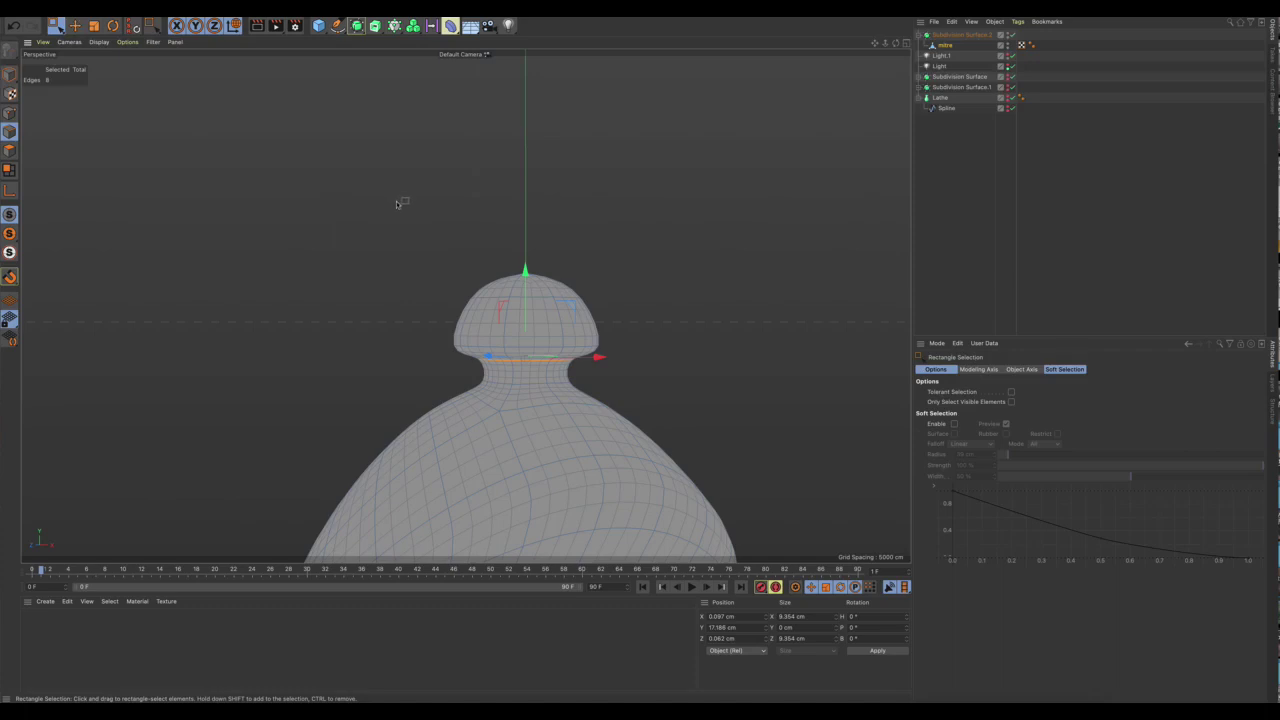
pyautogui.moveTo(396, 204); pyautogui.dragTo(682, 366)
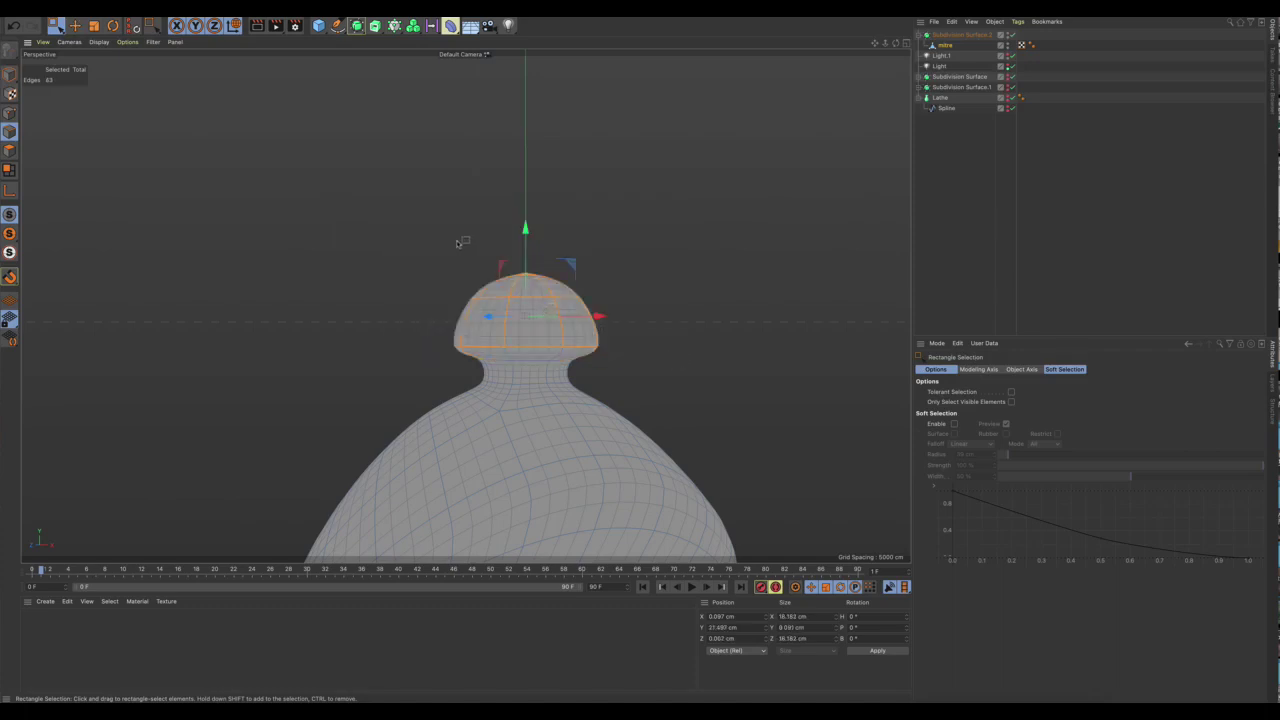
pyautogui.moveTo(410, 228); pyautogui.dragTo(651, 376)
pyautogui.moveTo(525, 229); pyautogui.dragTo(526, 250)
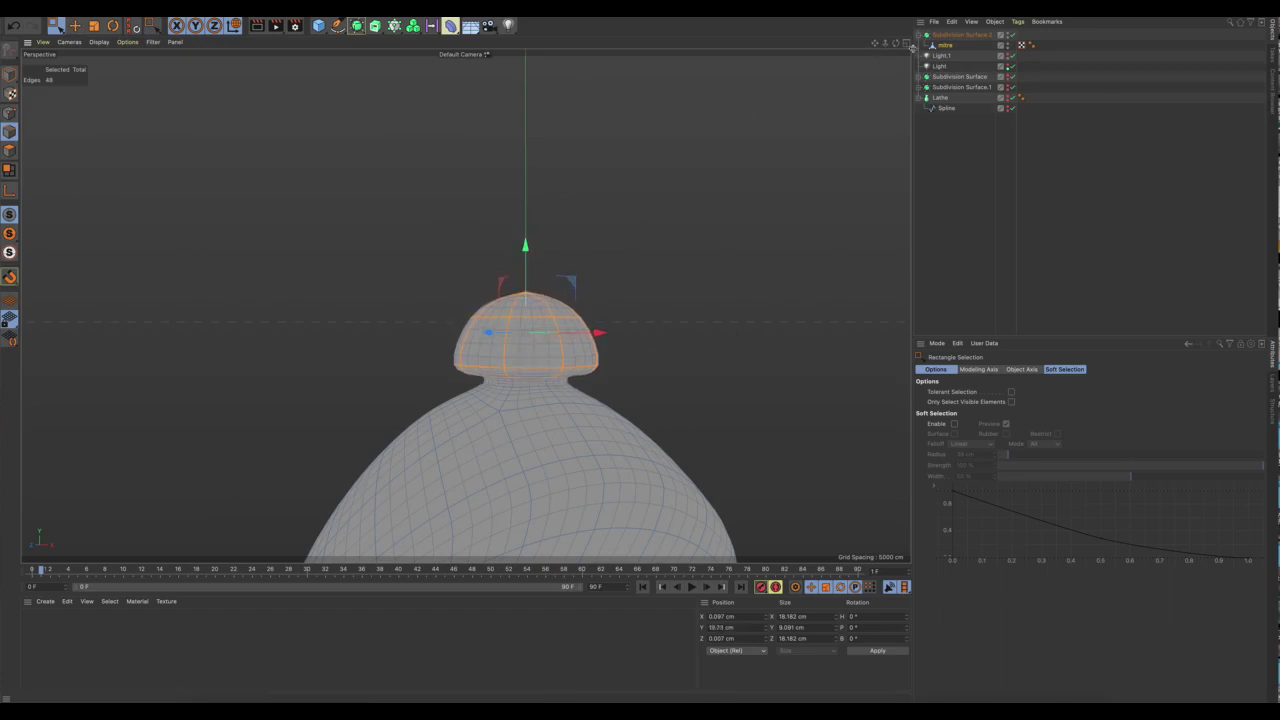
# Examine the whole smoothed mitre in an enlarged interactive render preview, then close the preview.
pyautogui.moveTo(903, 48); pyautogui.dragTo(533, 360)
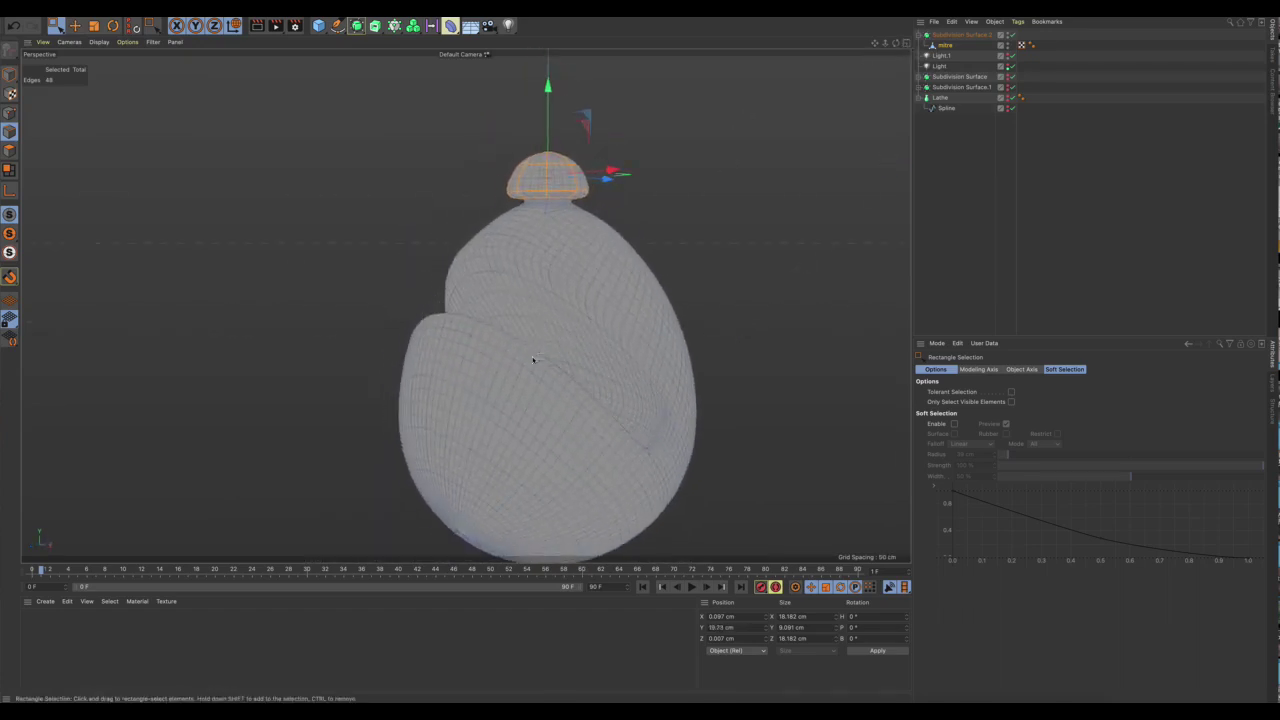
pyautogui.hotkey('alt', 'r')
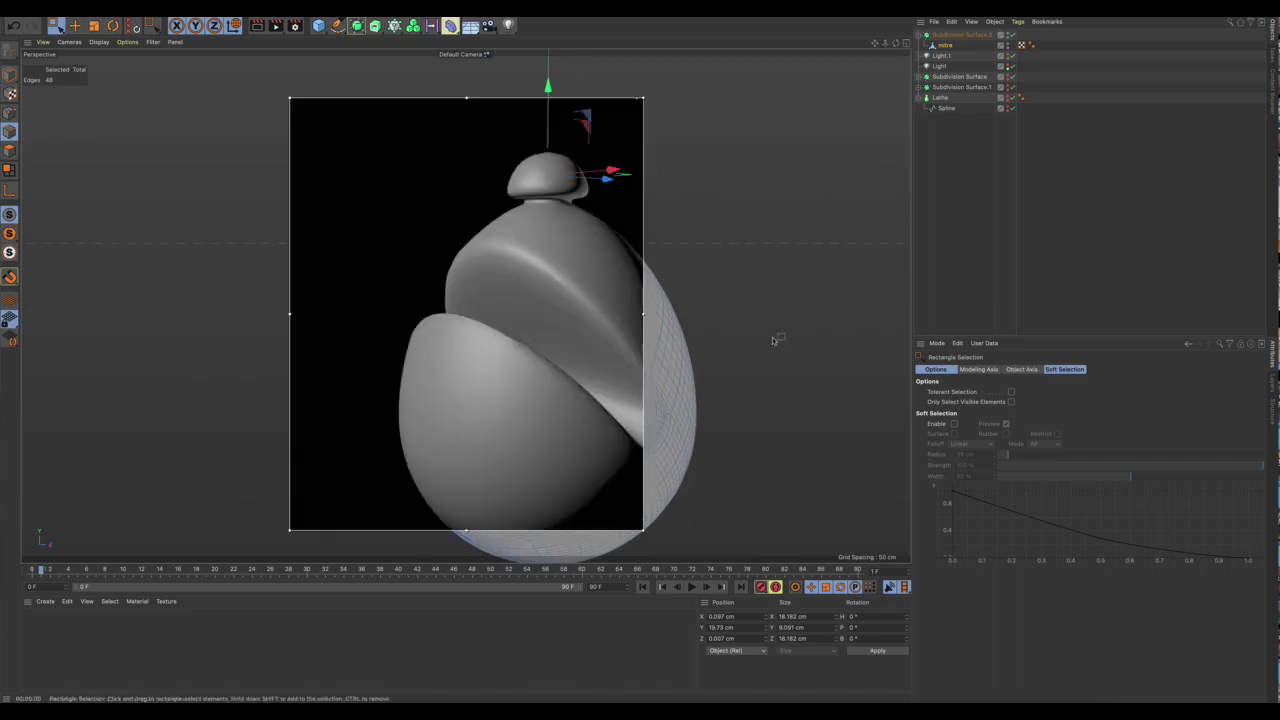
pyautogui.moveTo(645, 531); pyautogui.dragTo(761, 562)
pyautogui.keyDown('alt'); pyautogui.moveTo(620, 371); pyautogui.dragTo(551, 349); pyautogui.keyUp('alt')
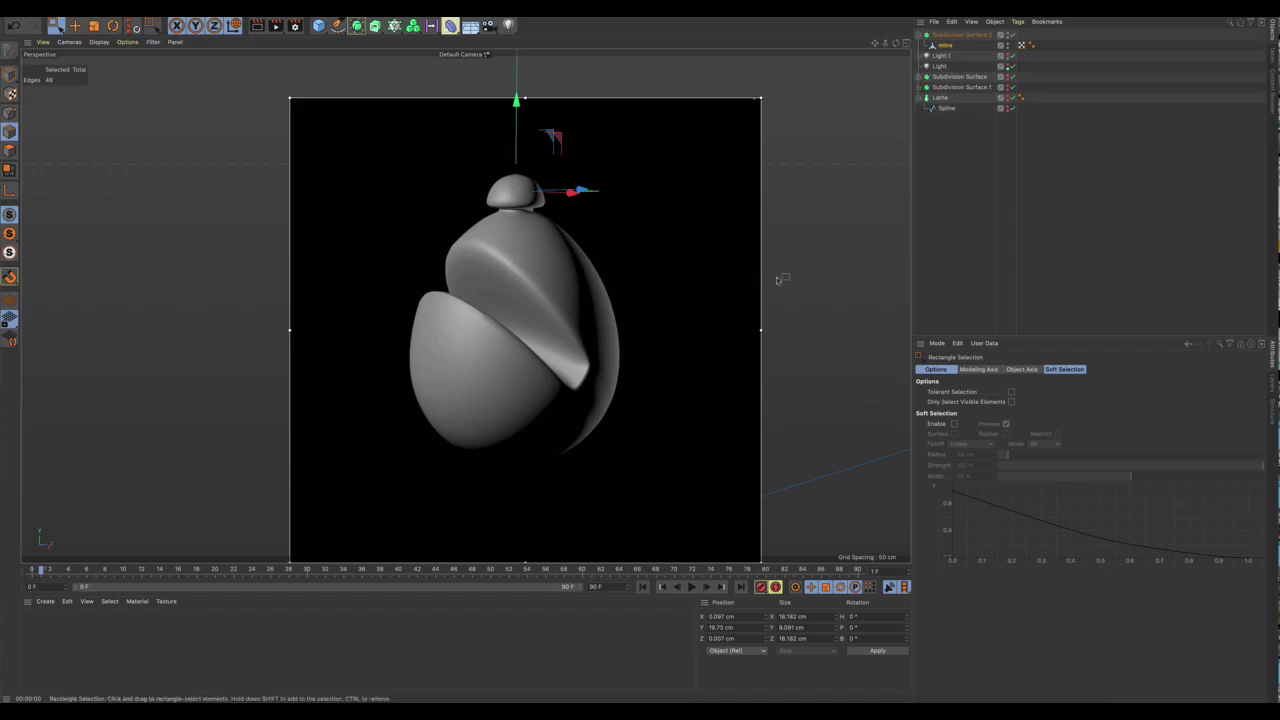
pyautogui.hotkey('alt', 'r')
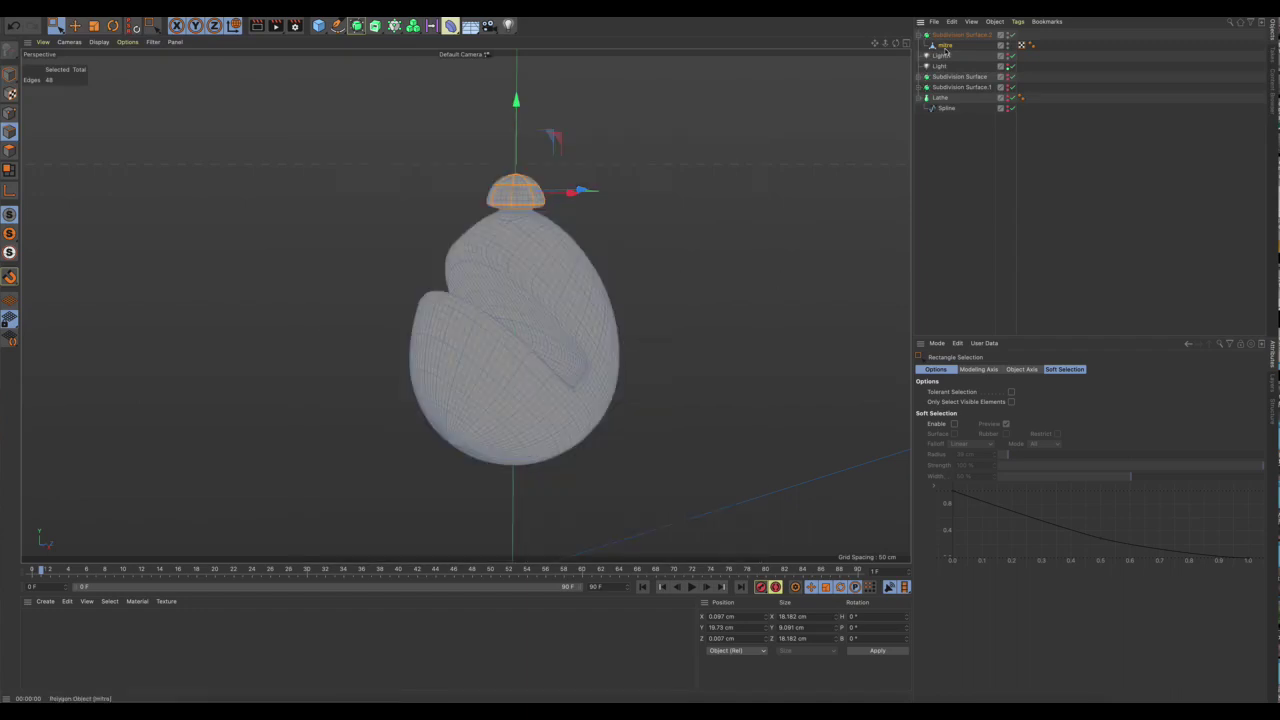
# Take the mitre mesh out of Subdivision Surface 2.
pyautogui.moveTo(945, 49); pyautogui.dragTo(947, 150)
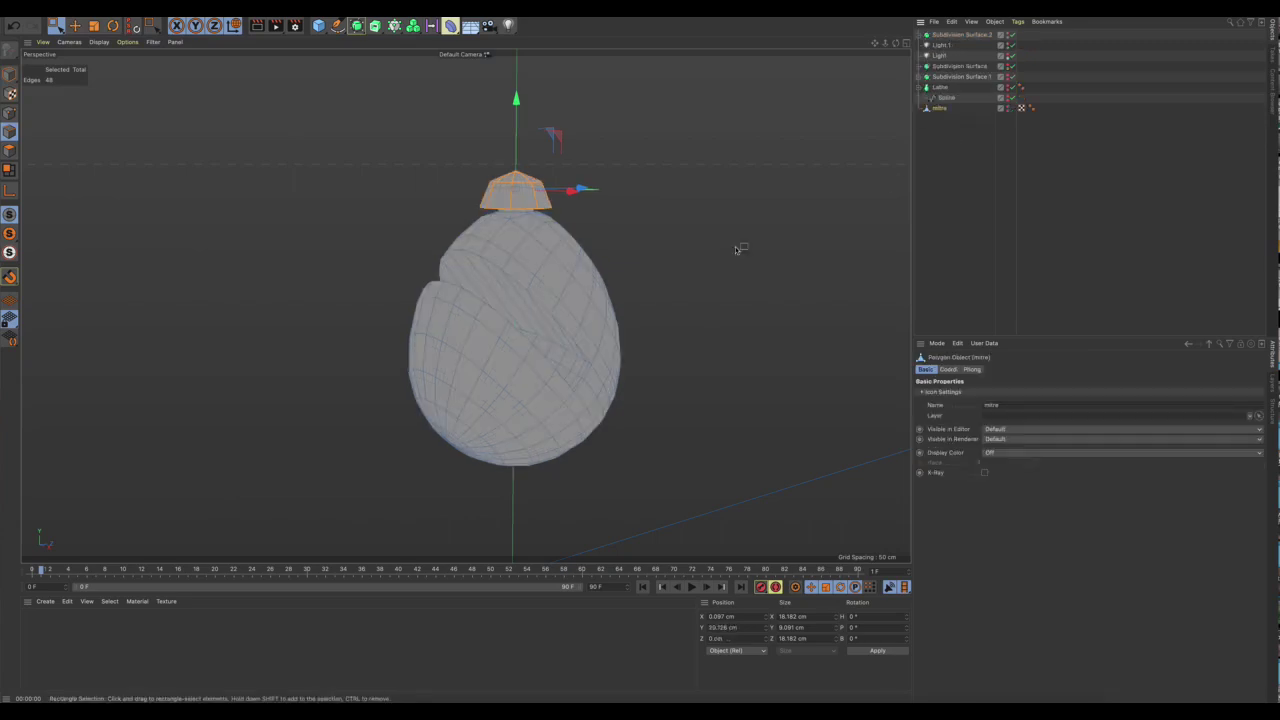
pyautogui.scroll(3, 600, 295)
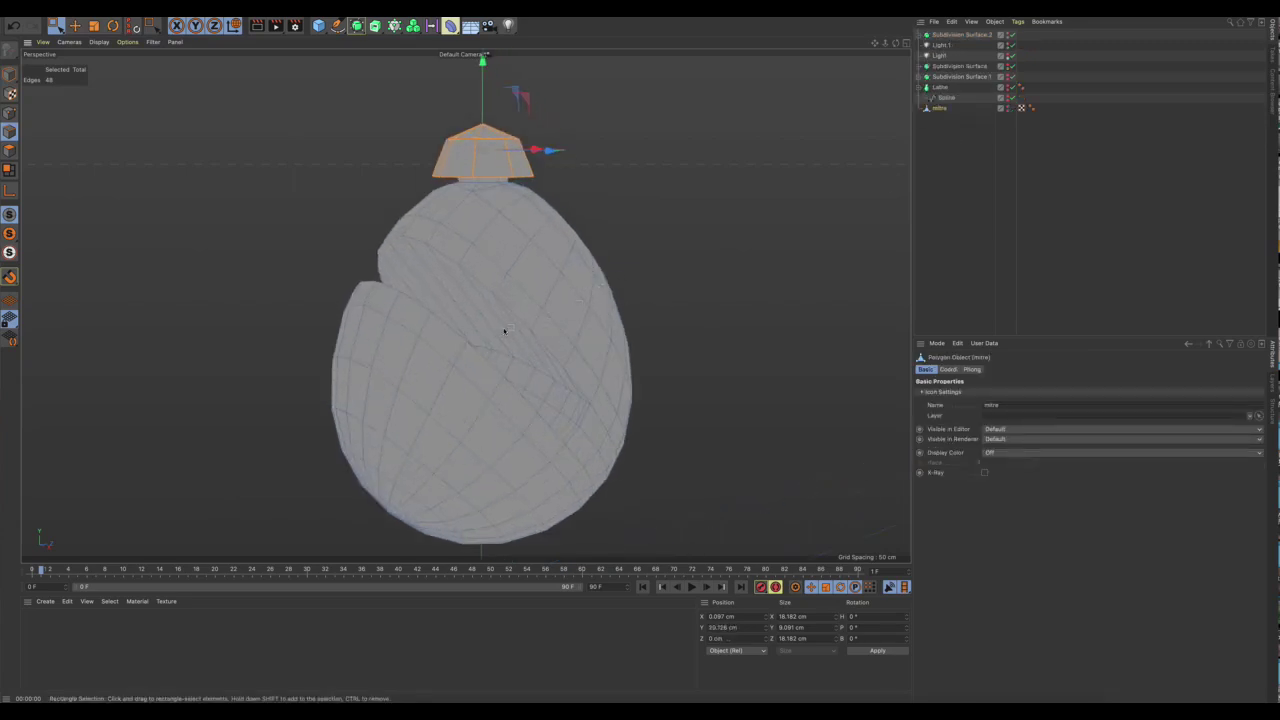
pyautogui.scroll(3, 505, 331)
# Select the rim edges around the mitre's slot and bevel them by about 0.6 cm with 2 subdivisions.
pyautogui.press('9')
pyautogui.keyDown('alt'); pyautogui.moveTo(586, 263); pyautogui.dragTo(654, 237); pyautogui.keyUp('alt')
pyautogui.doubleClick(553, 249)
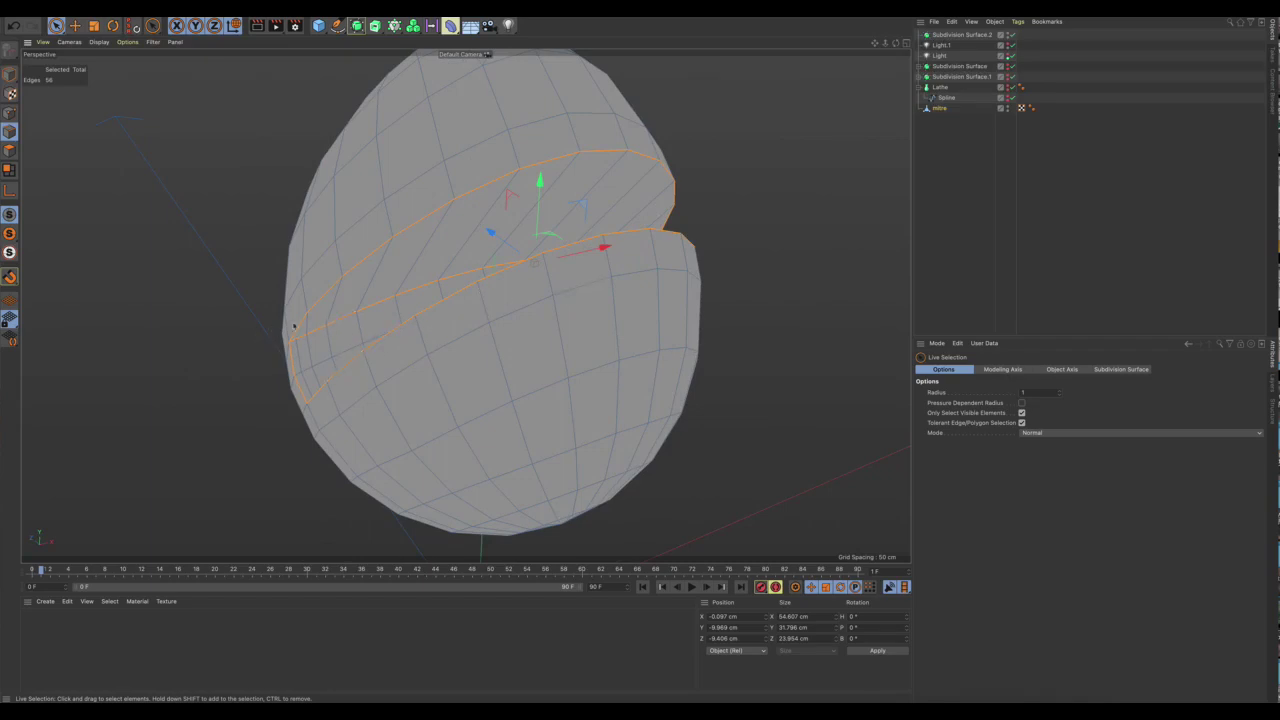
pyautogui.keyDown('alt'); pyautogui.moveTo(536, 336); pyautogui.dragTo(365, 292); pyautogui.keyUp('alt')
pyautogui.press('m')
pyautogui.press('s')
pyautogui.scroll(3, 446, 343)
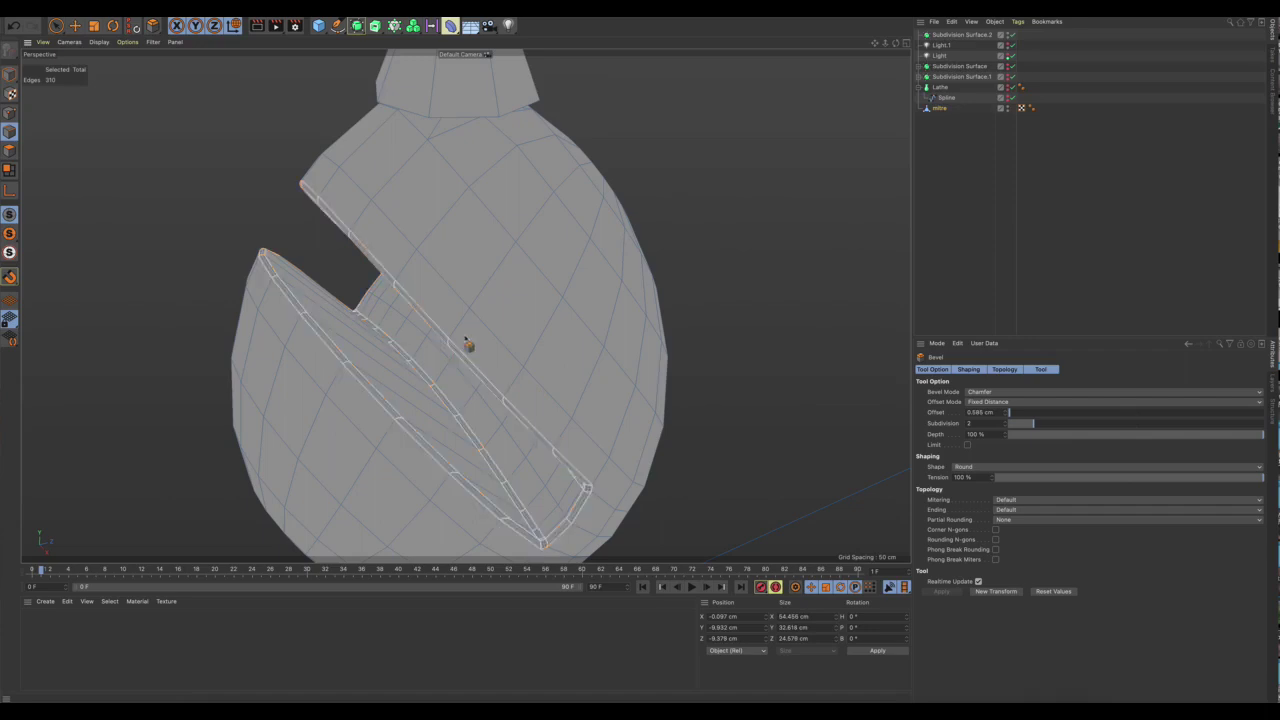
pyautogui.scroll(4, 486, 374)
pyautogui.keyDown('alt'); pyautogui.moveTo(507, 379); pyautogui.dragTo(543, 329); pyautogui.keyUp('alt')
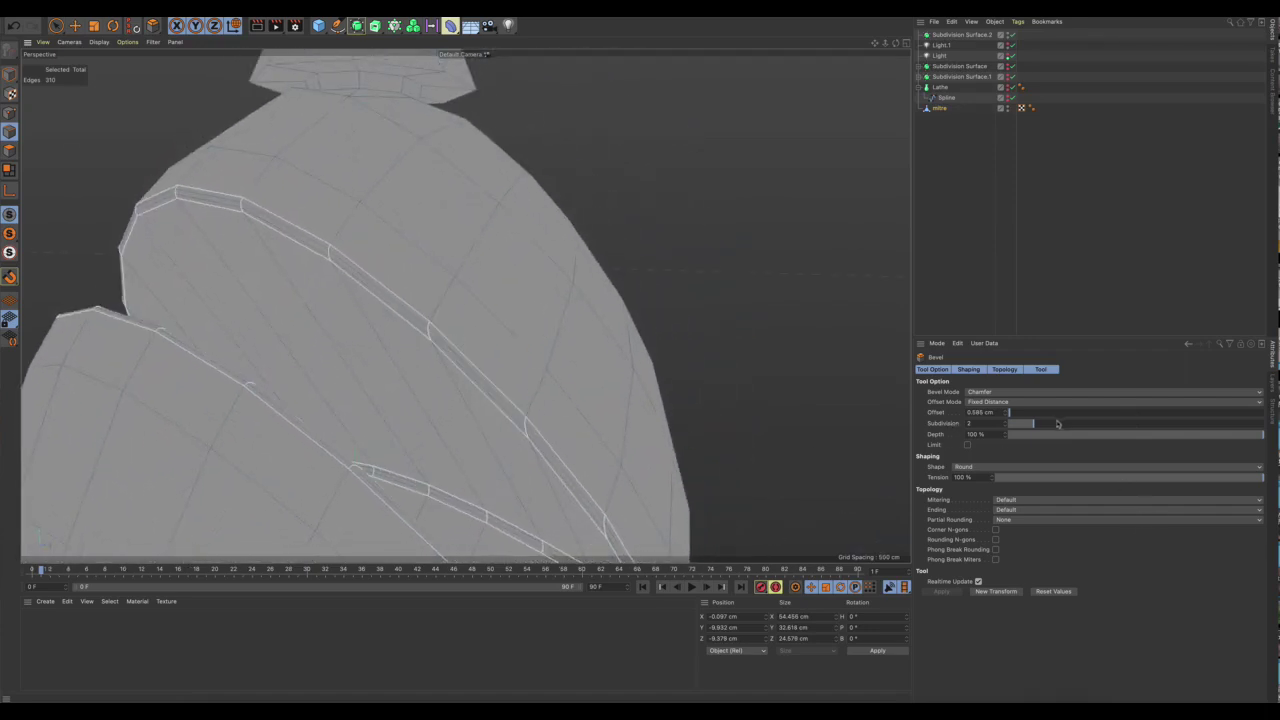
pyautogui.scroll(-5, 641, 232)
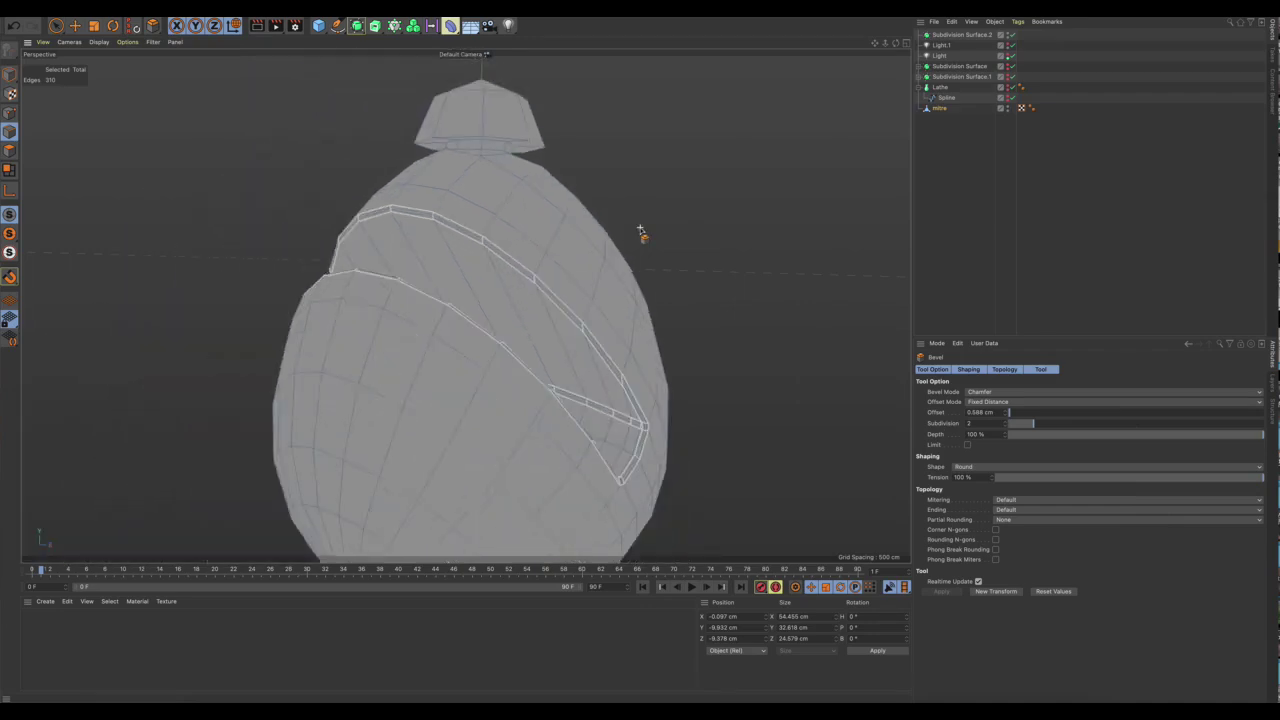
# Examine the bevelled slot of the unsmoothed mitre in the render preview with the edges deselected.
pyautogui.keyDown('alt'); pyautogui.moveTo(649, 327); pyautogui.dragTo(630, 340); pyautogui.keyUp('alt')
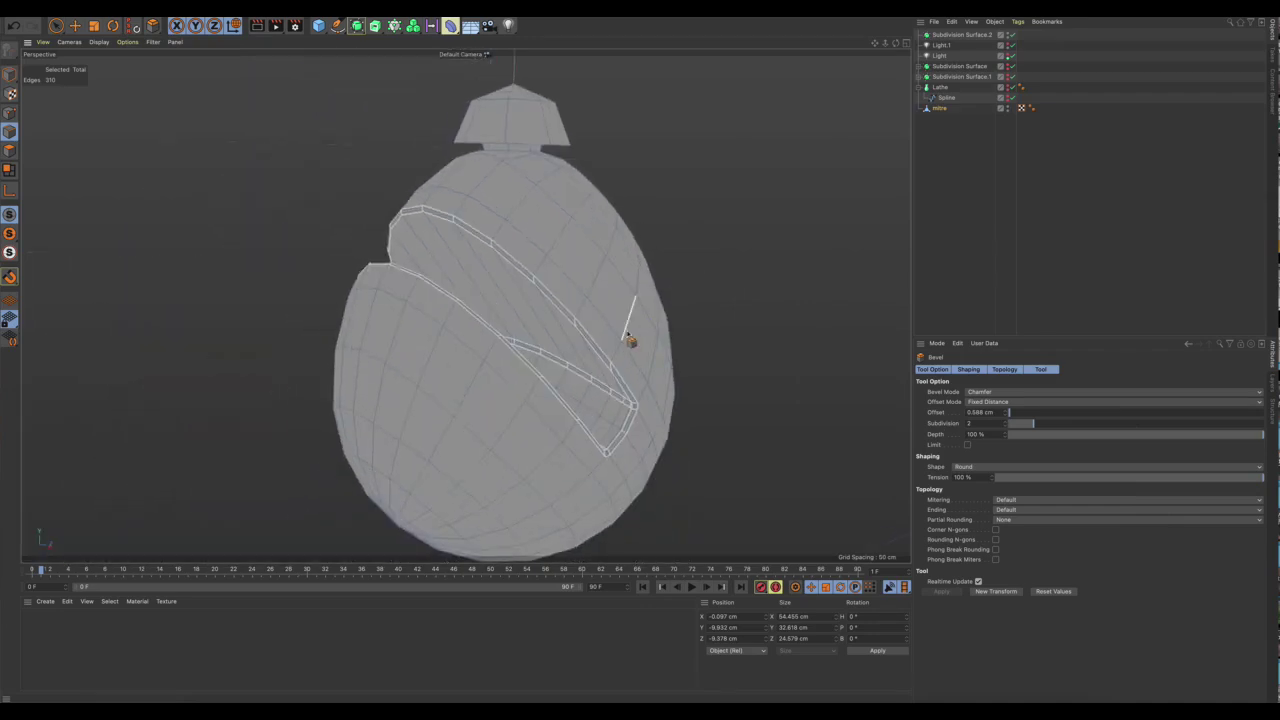
pyautogui.hotkey('ctrl', 'r')
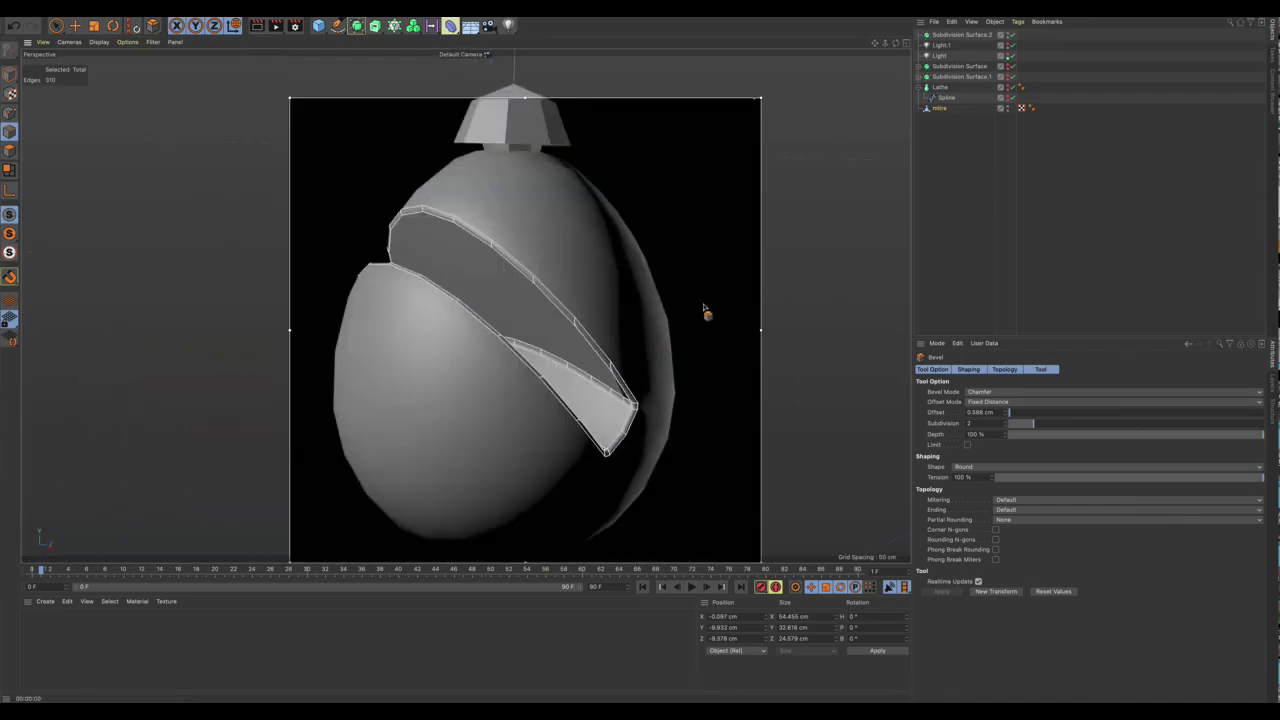
pyautogui.click(703, 310)
pyautogui.scroll(-2, 560, 333)
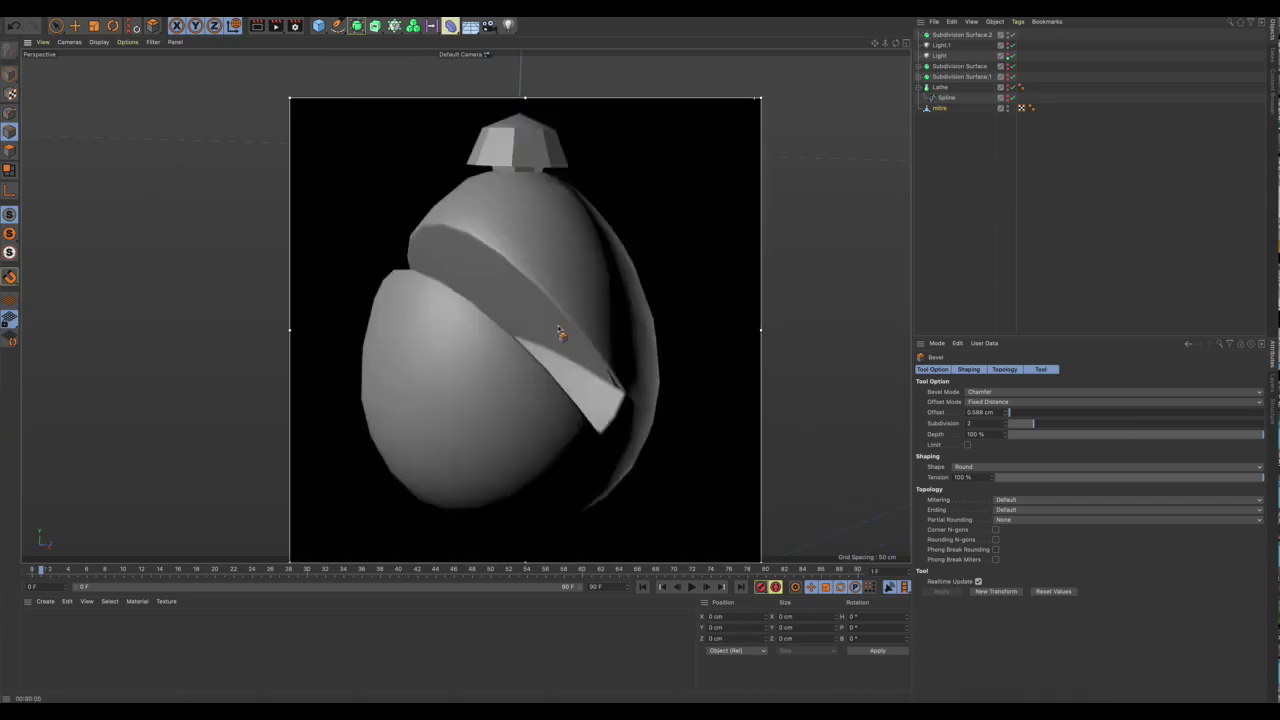
pyautogui.keyDown('alt'); pyautogui.moveTo(560, 333); pyautogui.dragTo(580, 291); pyautogui.keyUp('alt')
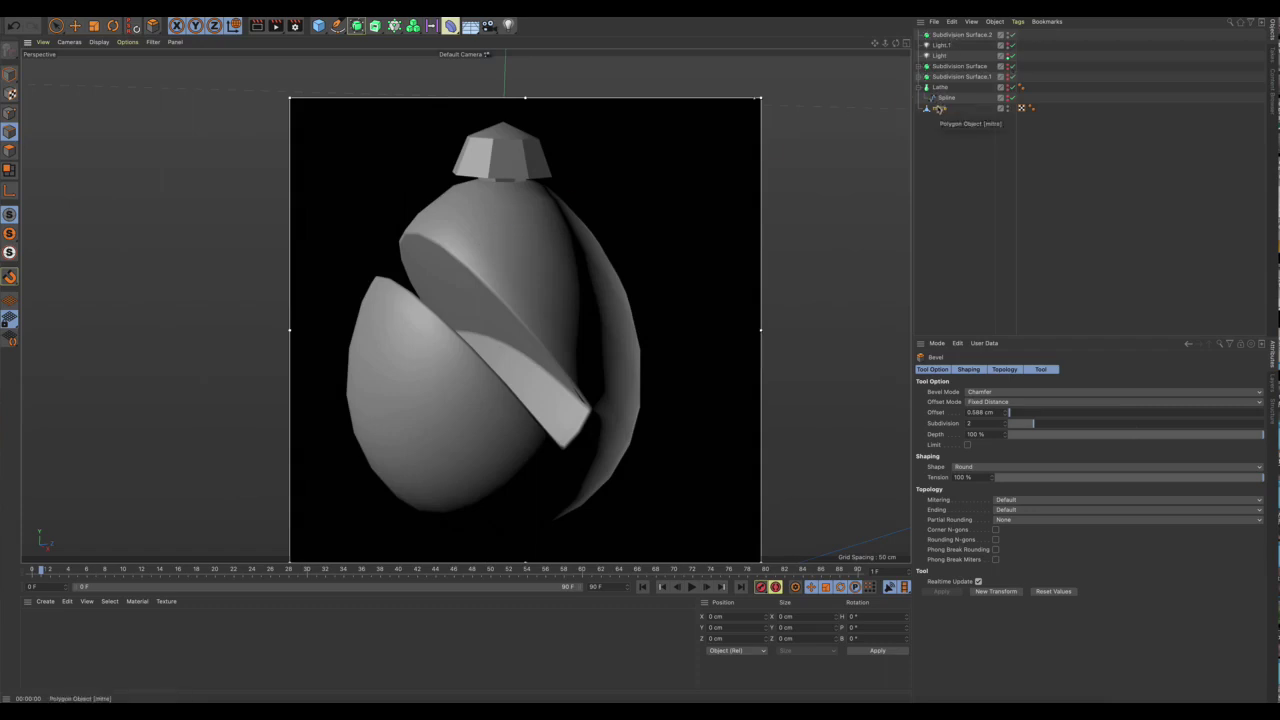
# Put the mitre under Subdivision Surface 2 and examine its smoothed slot edges in the render preview.
pyautogui.moveTo(939, 108); pyautogui.dragTo(964, 38)
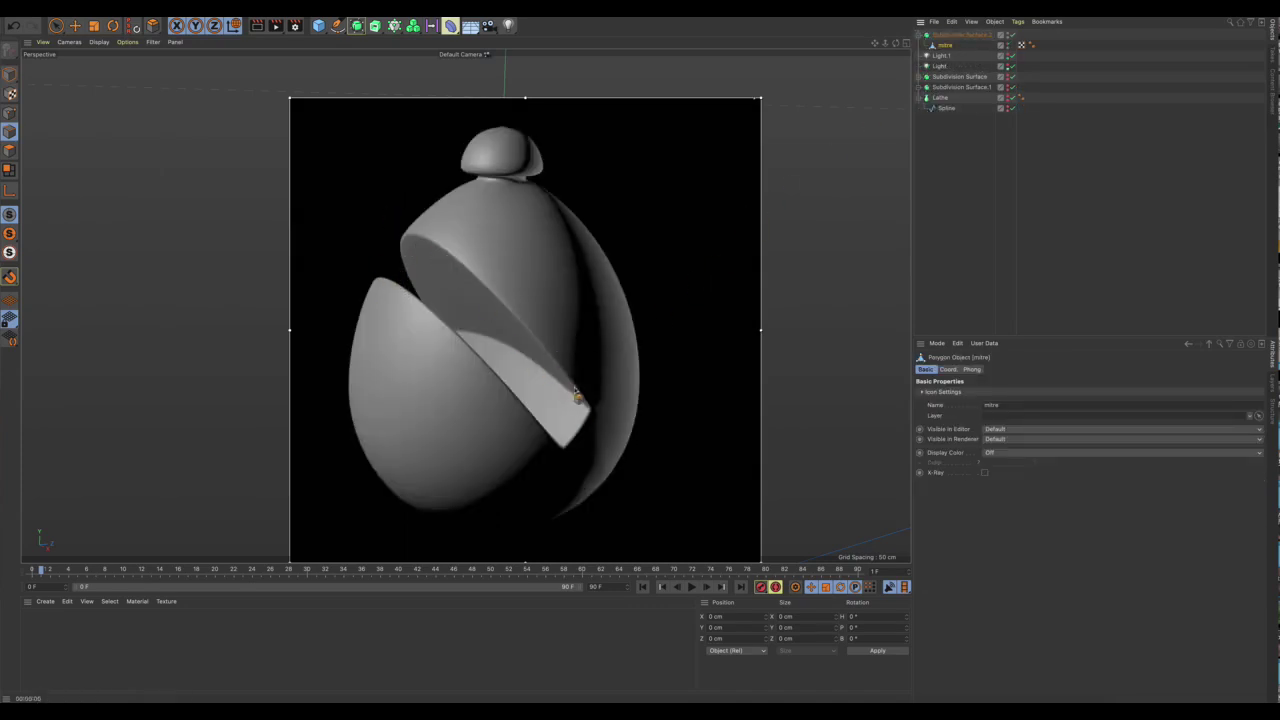
pyautogui.keyDown('alt'); pyautogui.moveTo(556, 342); pyautogui.dragTo(580, 340); pyautogui.keyUp('alt')
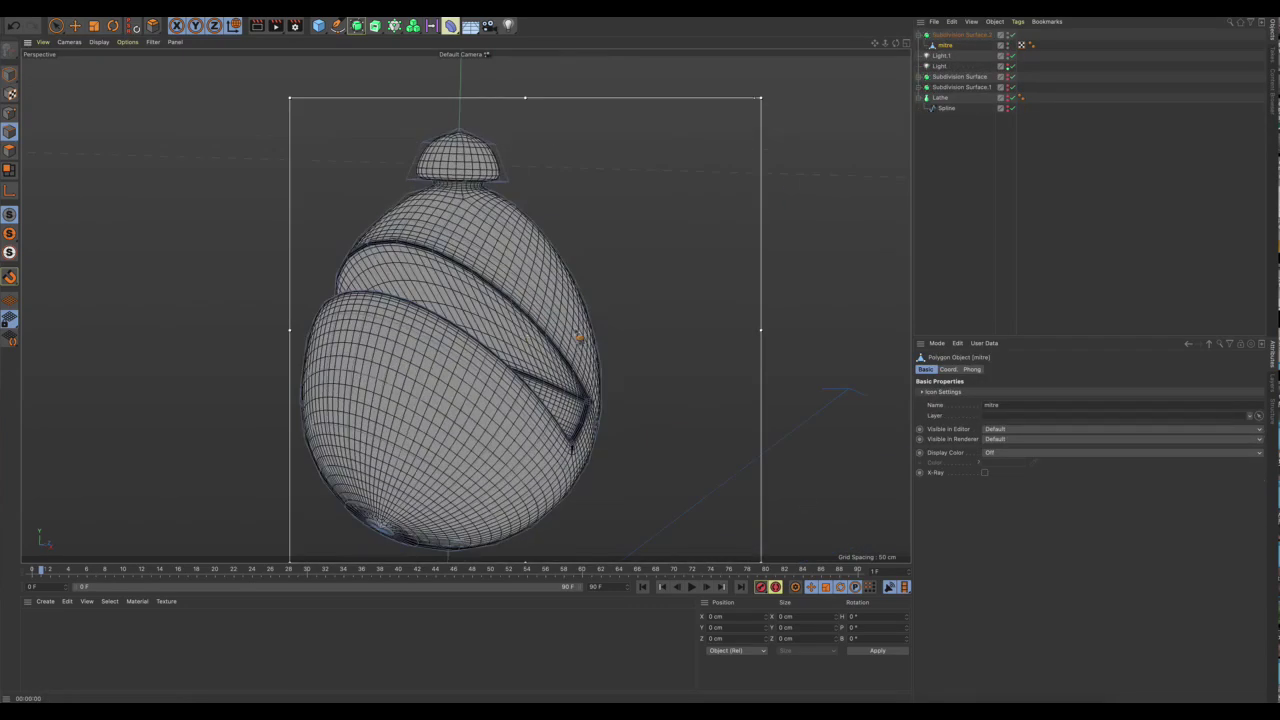
pyautogui.moveTo(598, 263)
pyautogui.keyDown('alt'); pyautogui.mouseDown()
pyautogui.moveTo(631, 263)
pyautogui.moveTo(612, 278)
pyautogui.mouseUp(); pyautogui.keyUp('alt')
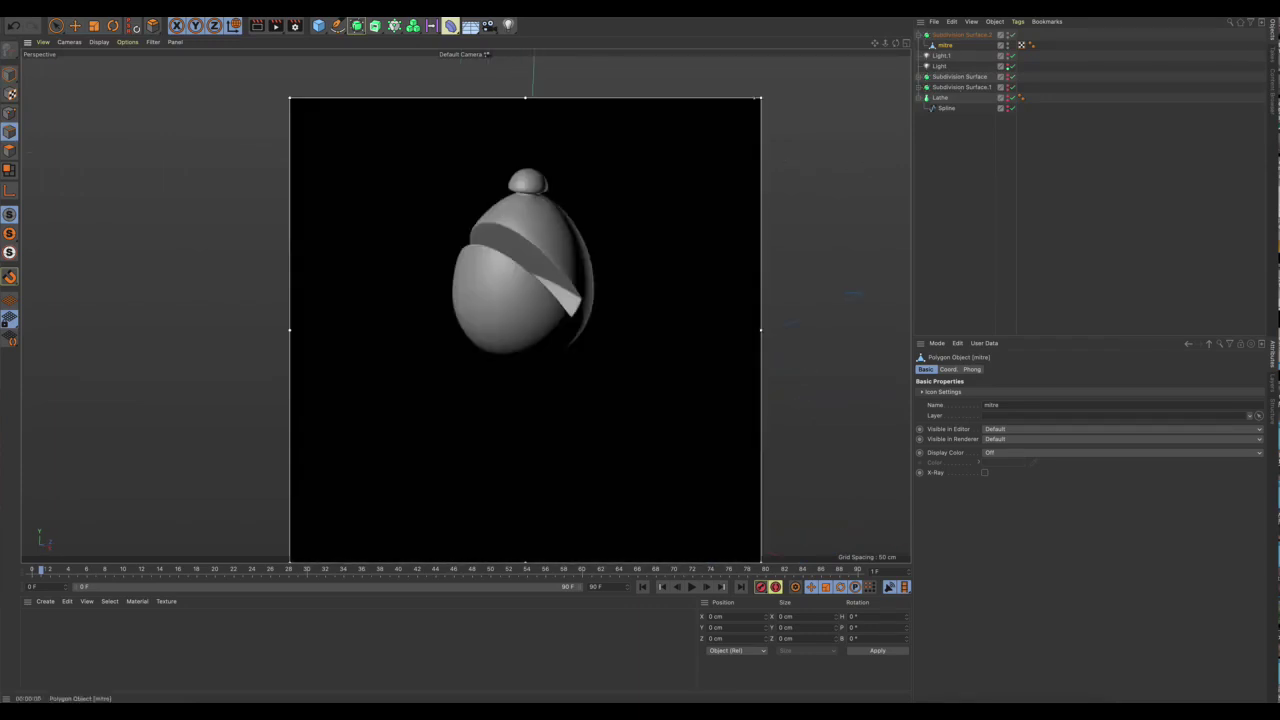
# Take the mitre out of Subdivision Surface 2 again and show the Lathe base beneath it, with the render preview off.
pyautogui.moveTo(945, 45); pyautogui.dragTo(937, 157)
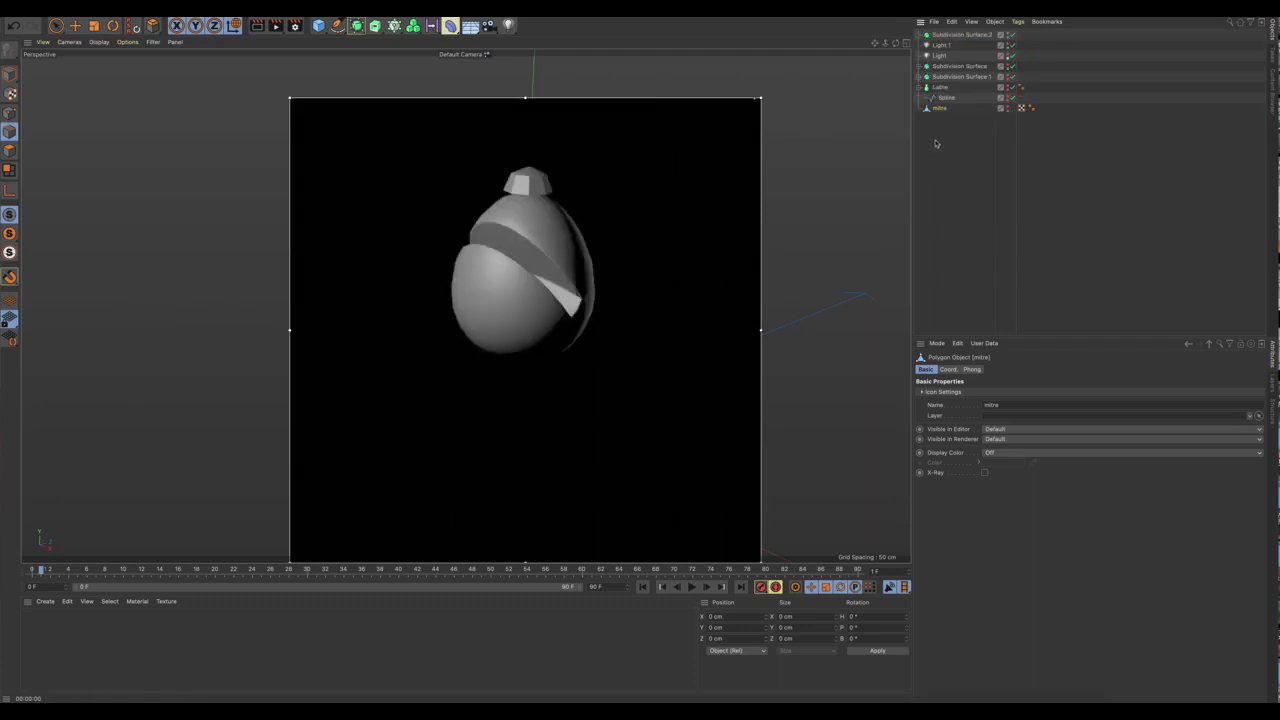
pyautogui.click(945, 87)
pyautogui.click(1008, 88)
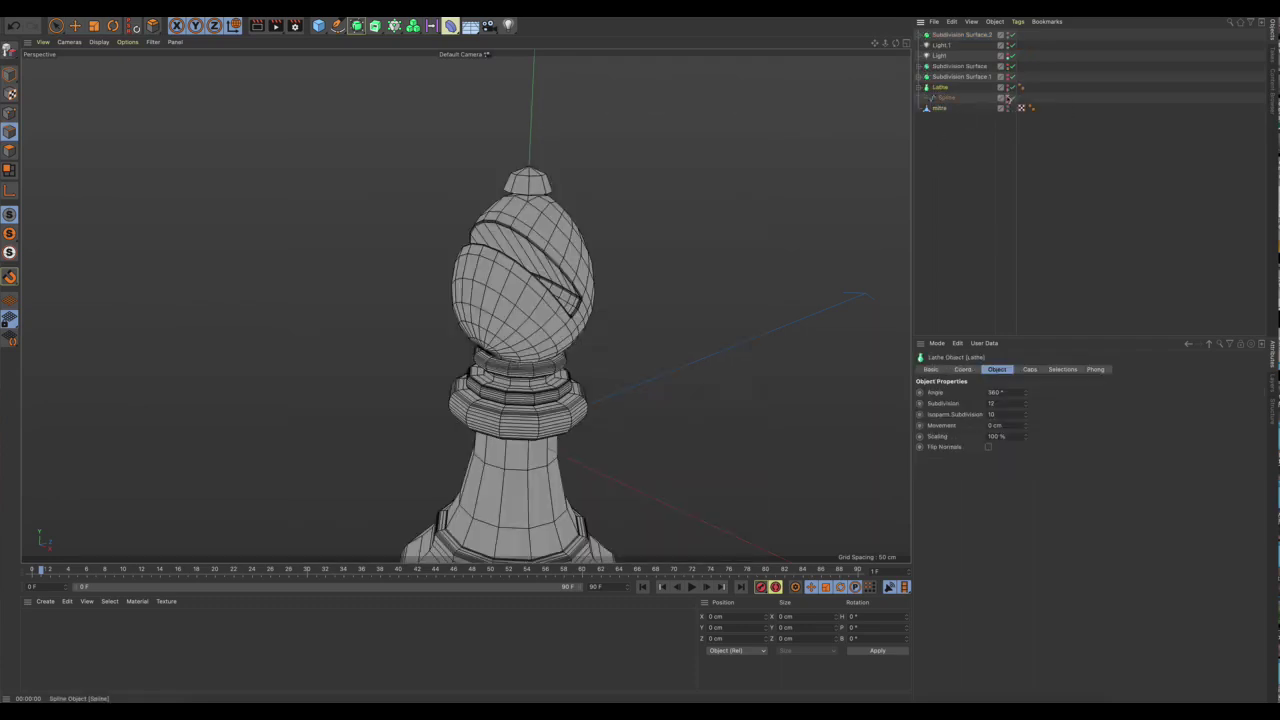
pyautogui.scroll(-2, 703, 286)
pyautogui.keyDown('alt'); pyautogui.moveTo(703, 286); pyautogui.dragTo(662, 263); pyautogui.keyUp('alt')
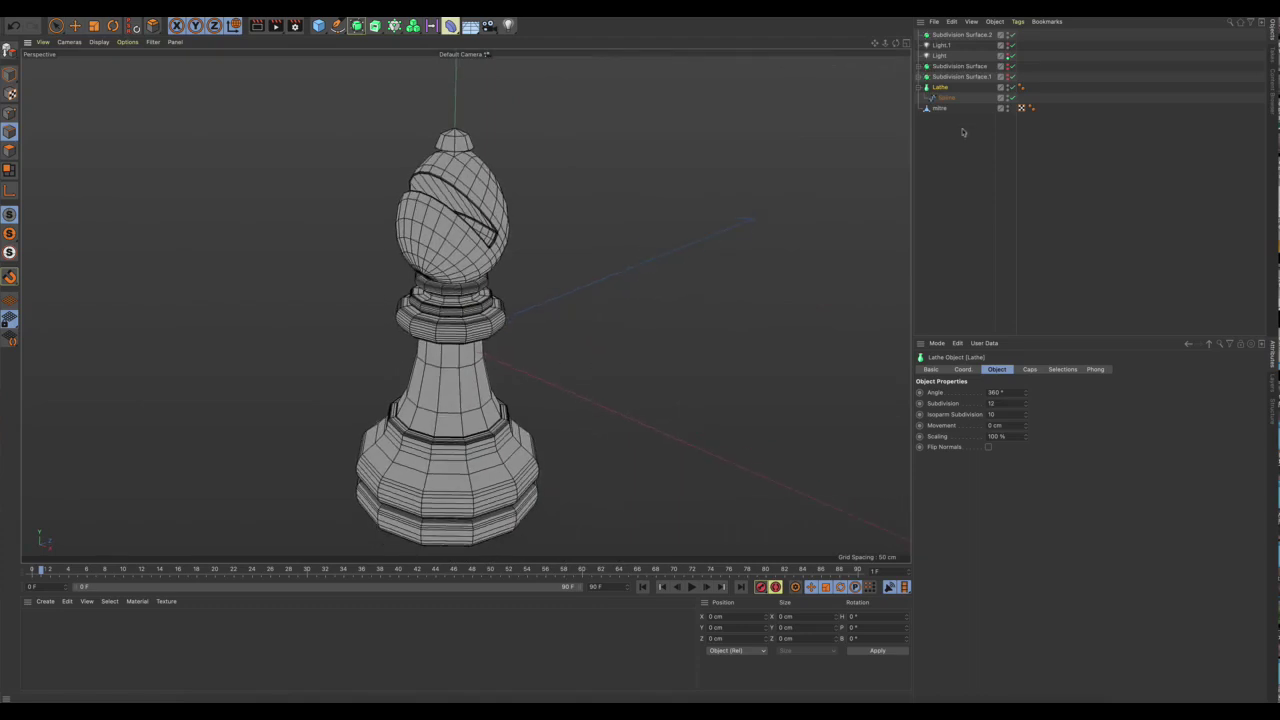
# Combine the Lathe, its Spline and the mitre into one polygon object with Connect Objects + Delete.
pyautogui.moveTo(962, 132); pyautogui.dragTo(940, 86)
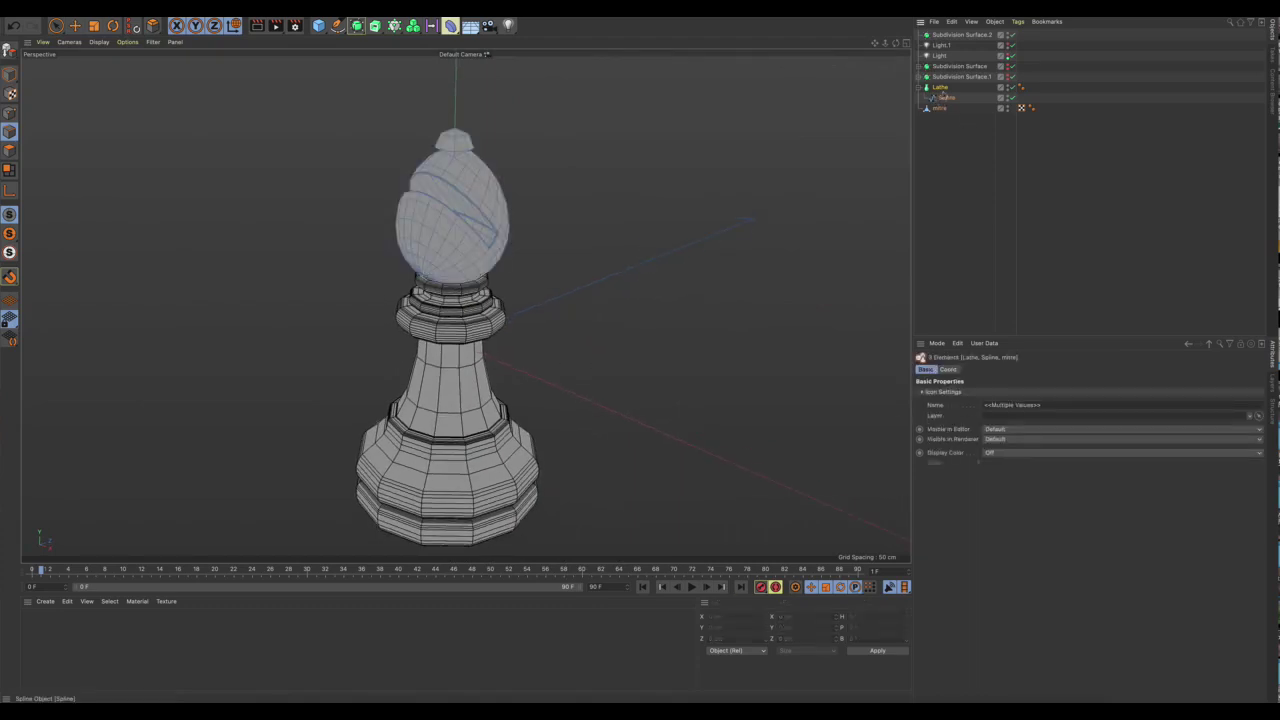
pyautogui.click(941, 89)
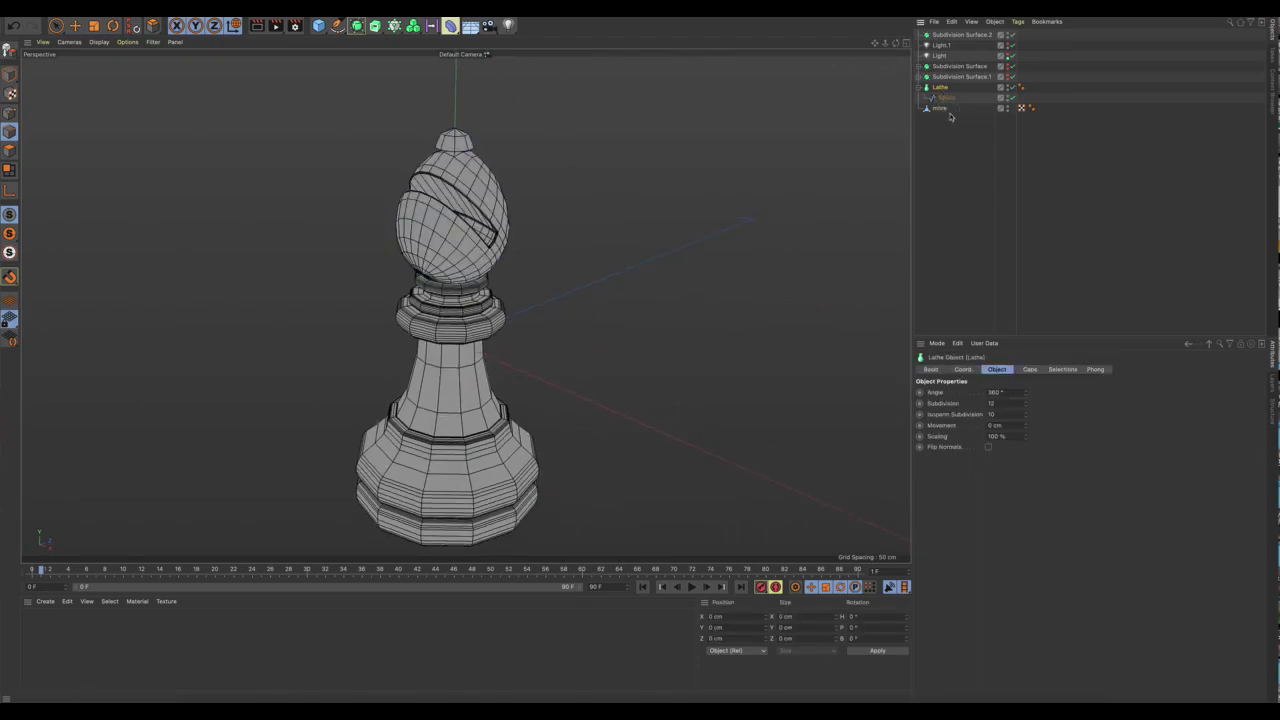
pyautogui.moveTo(942, 116); pyautogui.dragTo(941, 88)
pyautogui.rightClick(939, 94)
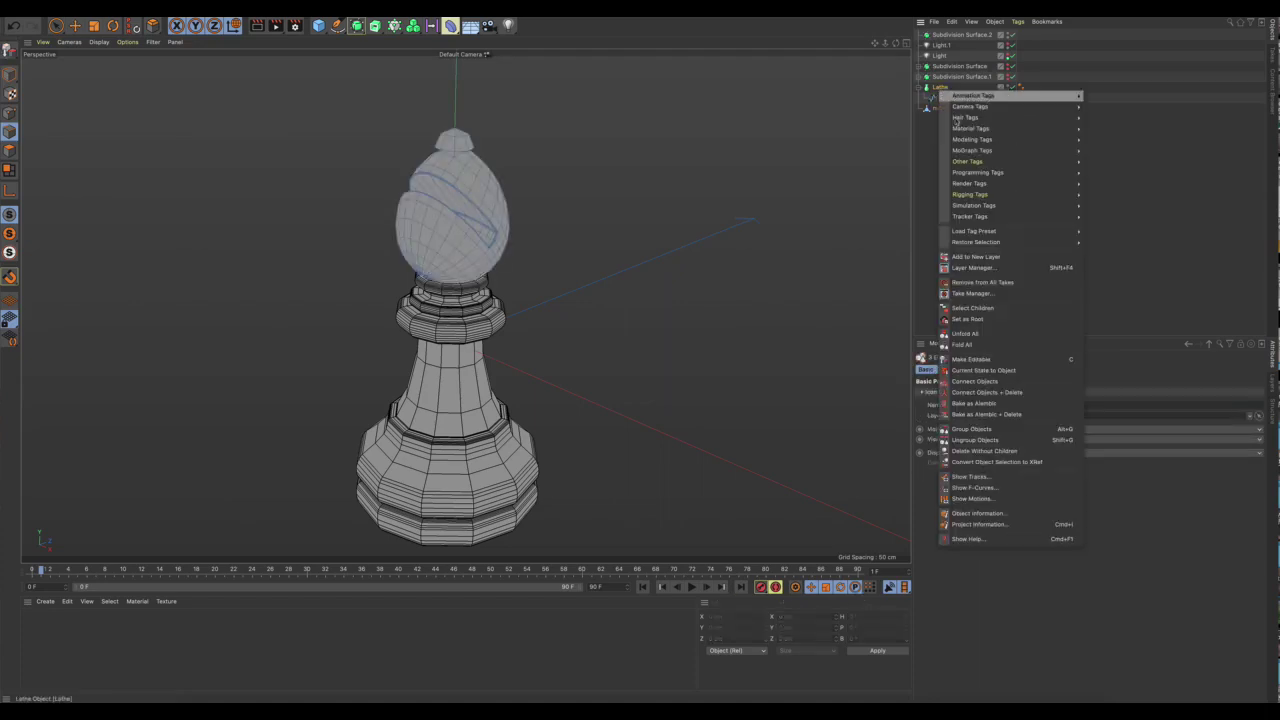
pyautogui.click(987, 393)
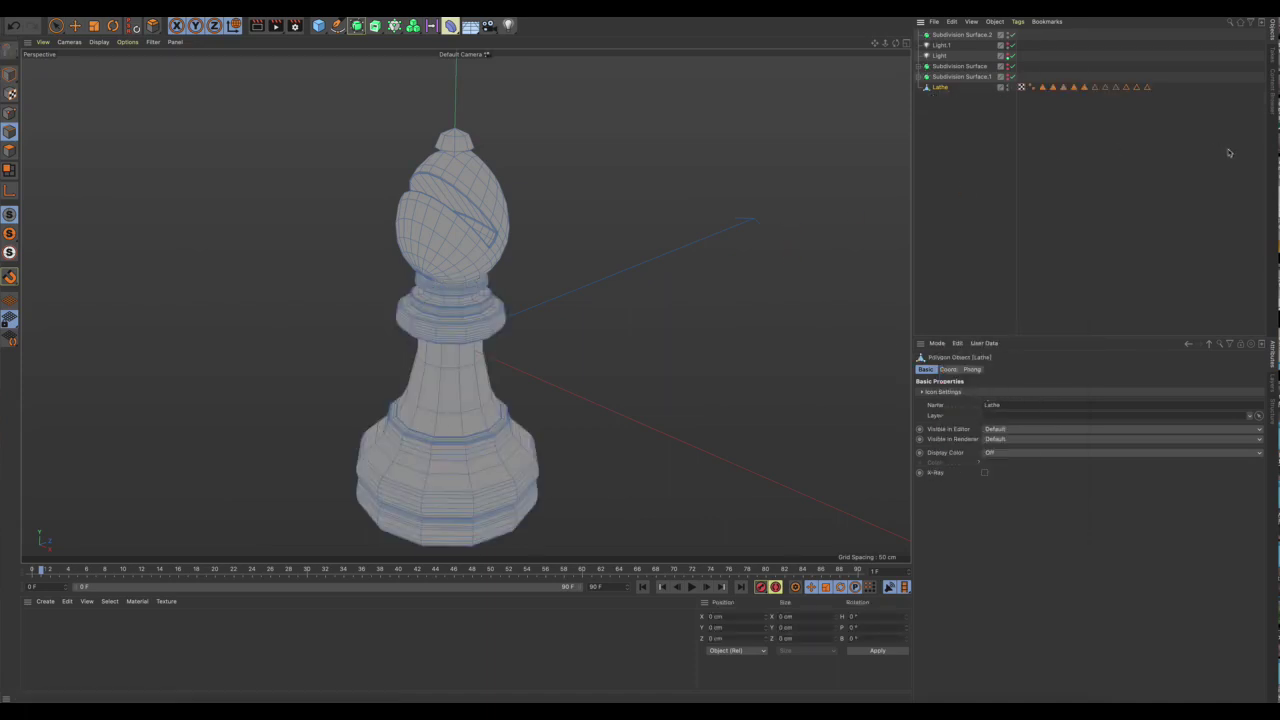
# Delete all the leftover selection tags from the combined Lathe object and activate Live Selection.
pyautogui.moveTo(1168, 142); pyautogui.dragTo(1040, 72)
pyautogui.press('Delete')
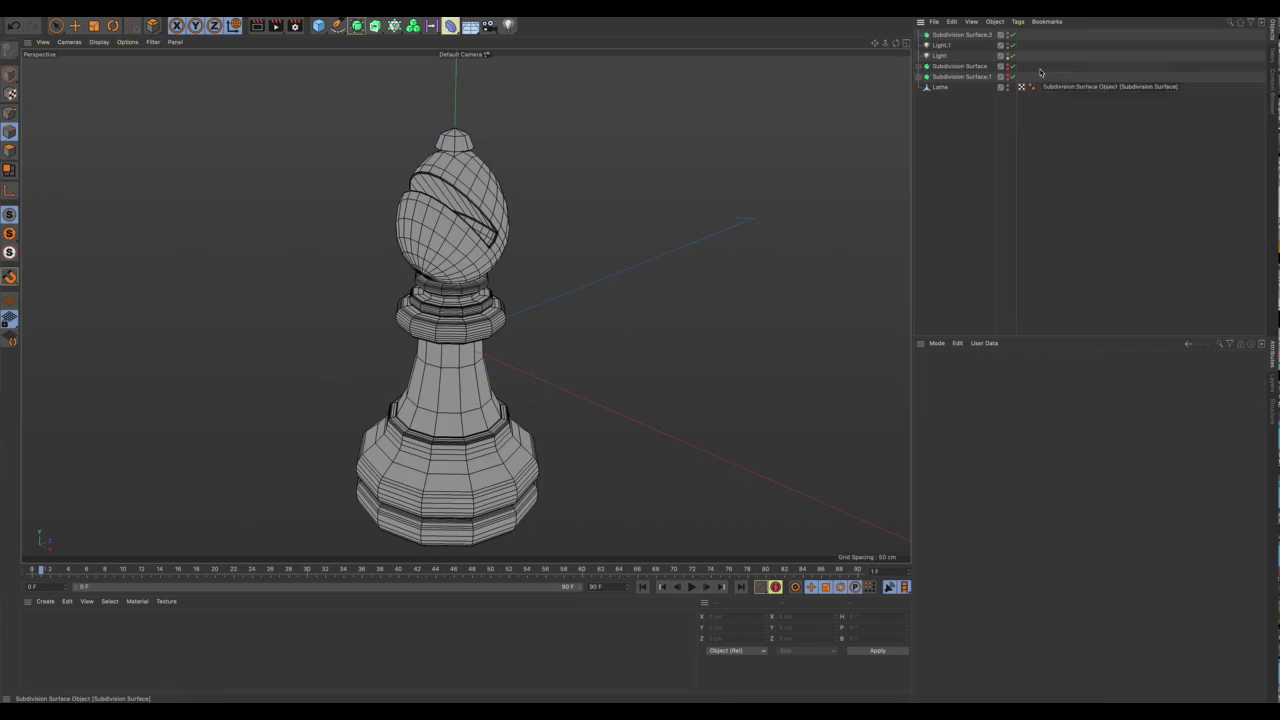
pyautogui.press('9')
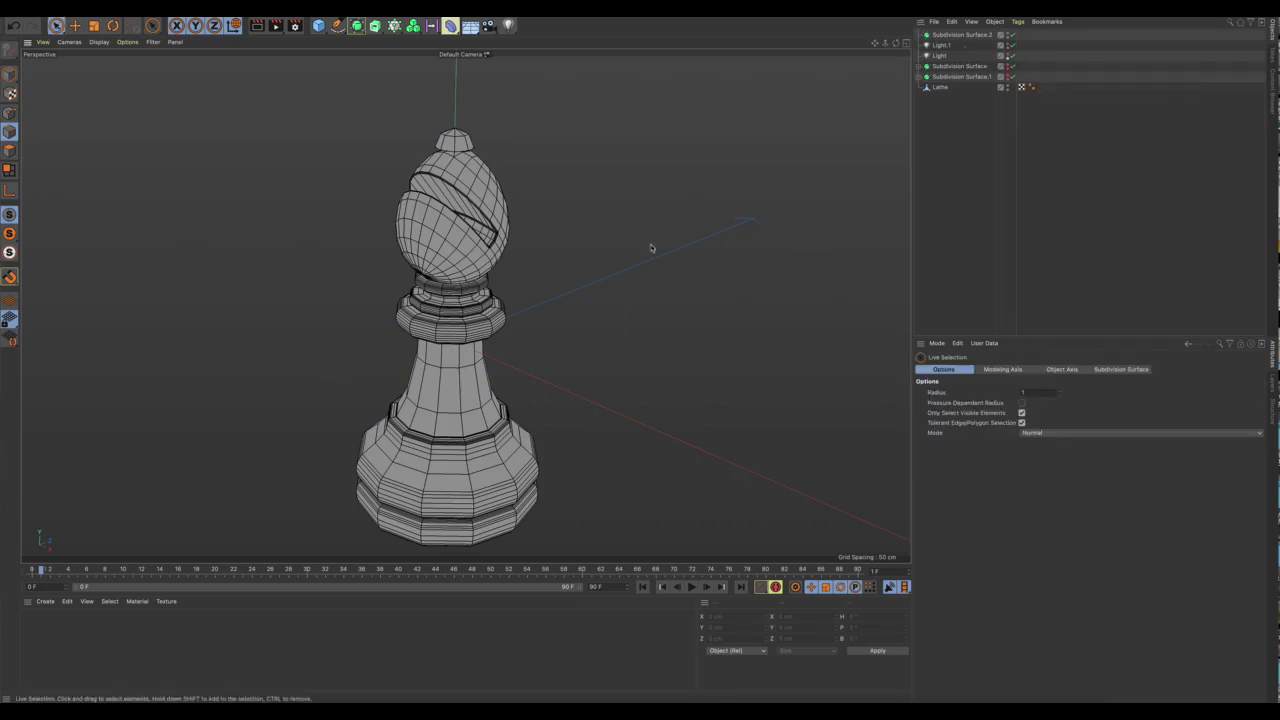
# Put the combined Lathe object under Subdivision Surface 2 and show the smoothed bishop in the interactive render preview.
pyautogui.keyDown('alt'); pyautogui.moveTo(650, 248); pyautogui.dragTo(606, 243); pyautogui.keyUp('alt')
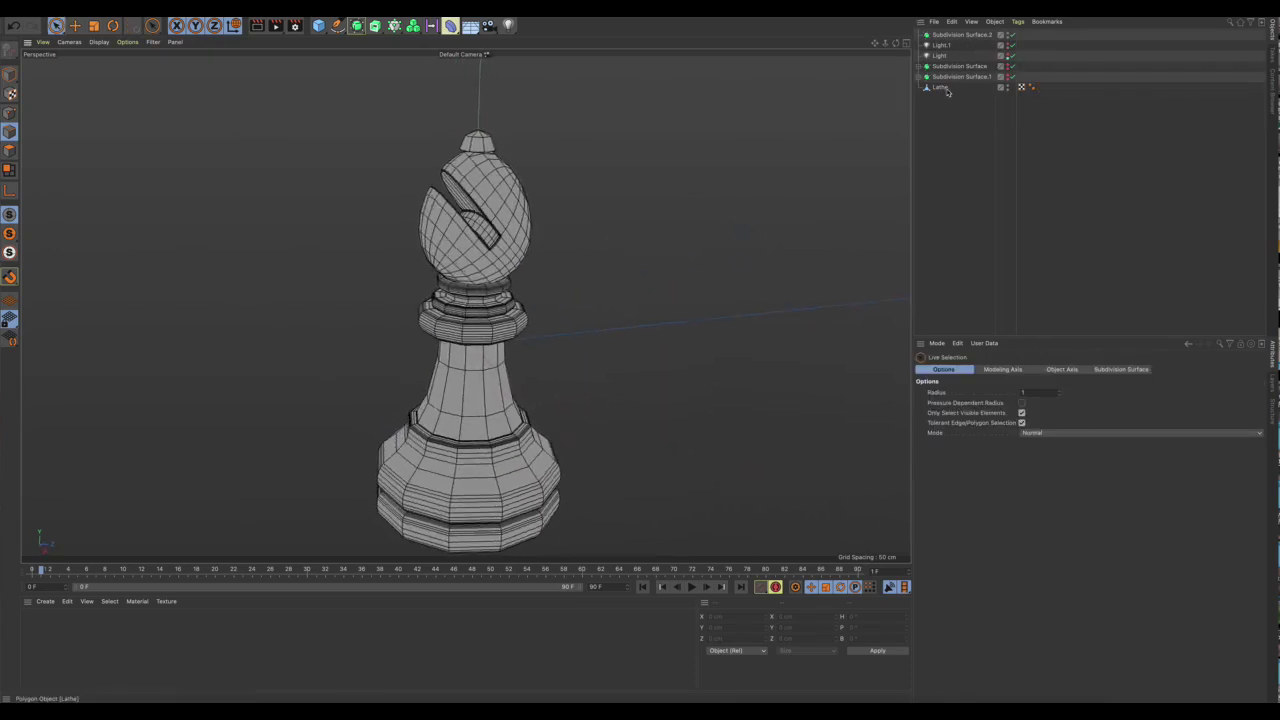
pyautogui.moveTo(942, 90); pyautogui.dragTo(957, 36)
pyautogui.hotkey('ctrl', 'r')
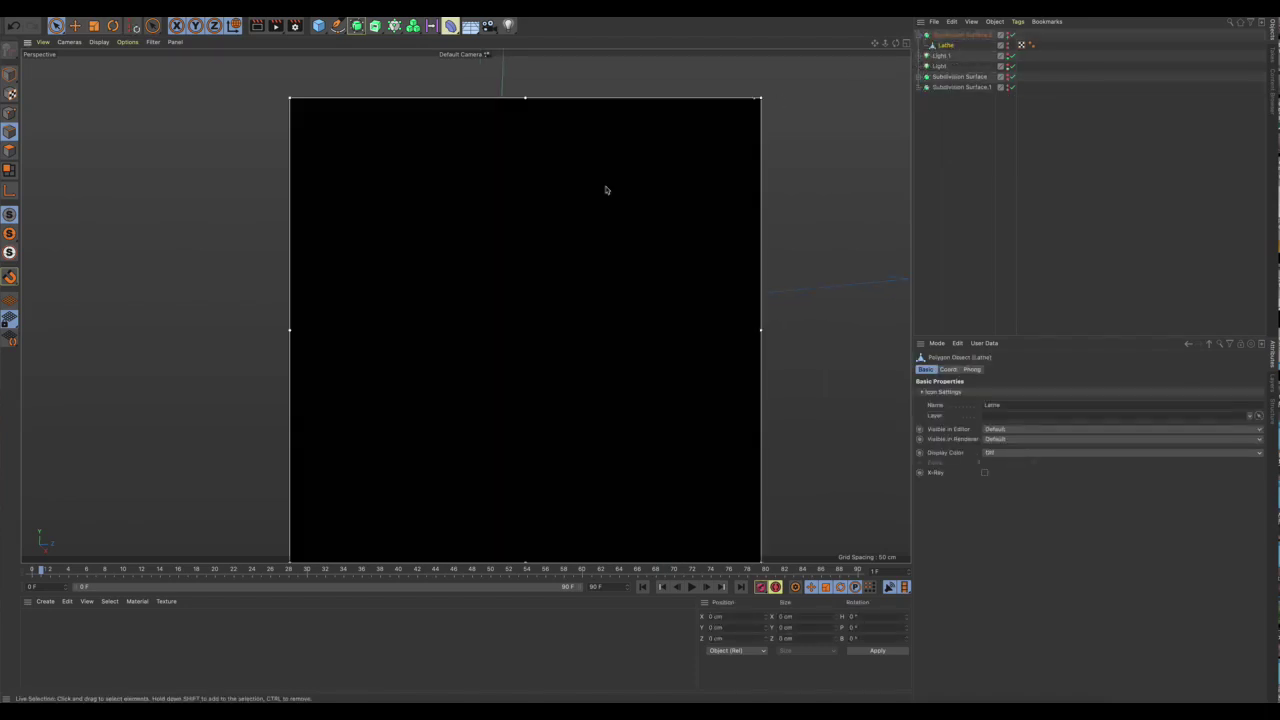
pyautogui.keyDown('alt'); pyautogui.moveTo(417, 365); pyautogui.dragTo(566, 313); pyautogui.keyUp('alt')
pyautogui.hotkey('ctrl', 'r')
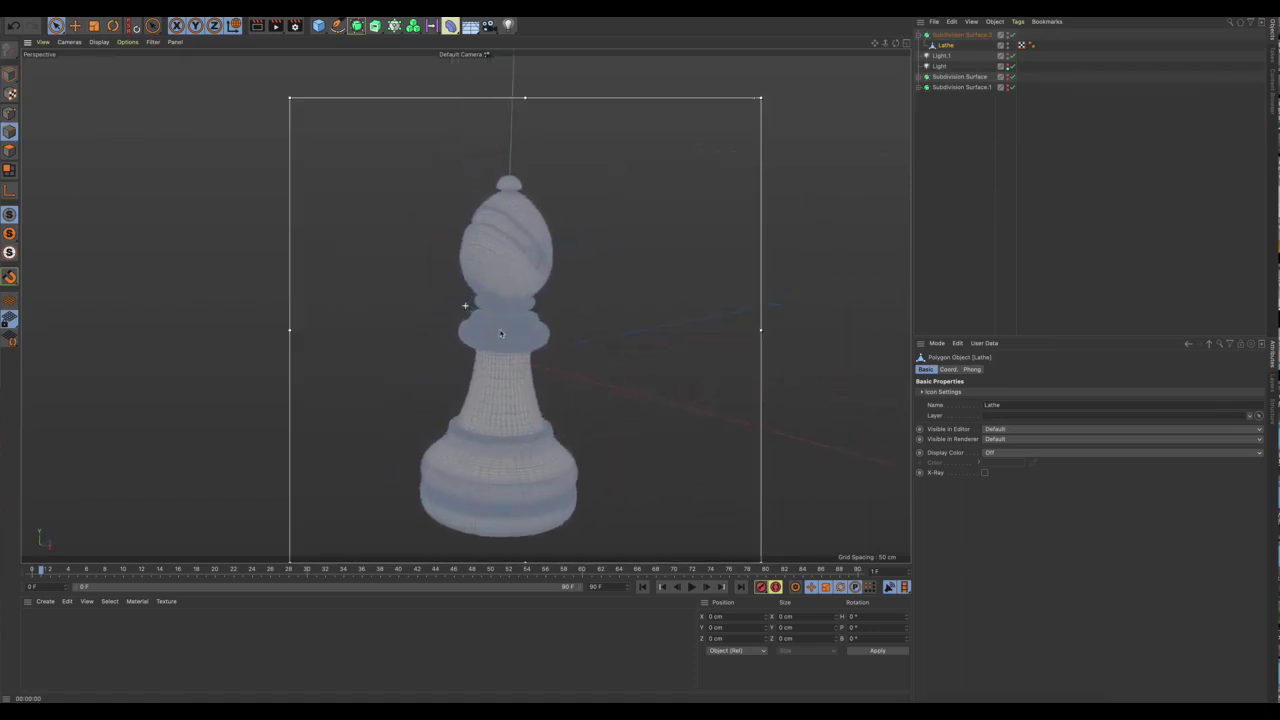
pyautogui.hotkey('ctrl', 'r')
pyautogui.hotkey('ctrl', 'r')
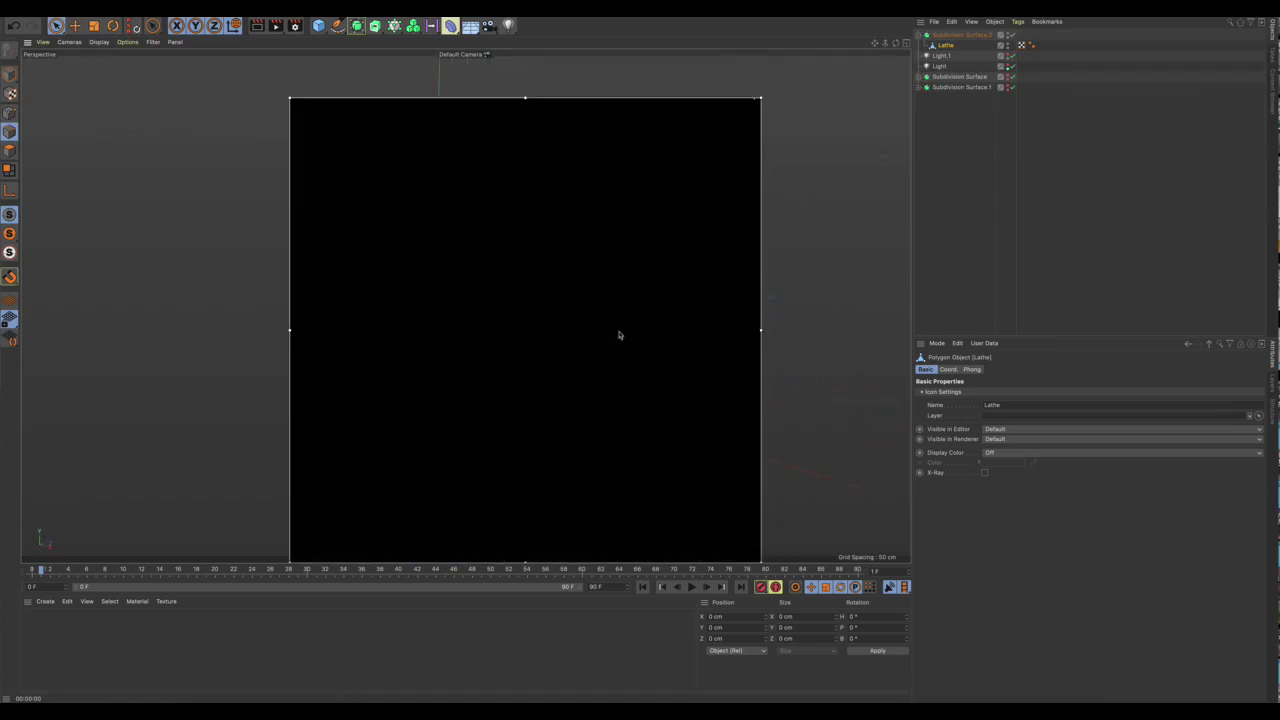
pyautogui.hotkey('ctrl', 'r')
# Examine the smoothed bishop's slot, ball, collar and base from several sides in the render preview.
pyautogui.keyDown('alt'); pyautogui.moveTo(583, 349); pyautogui.dragTo(536, 356); pyautogui.keyUp('alt')
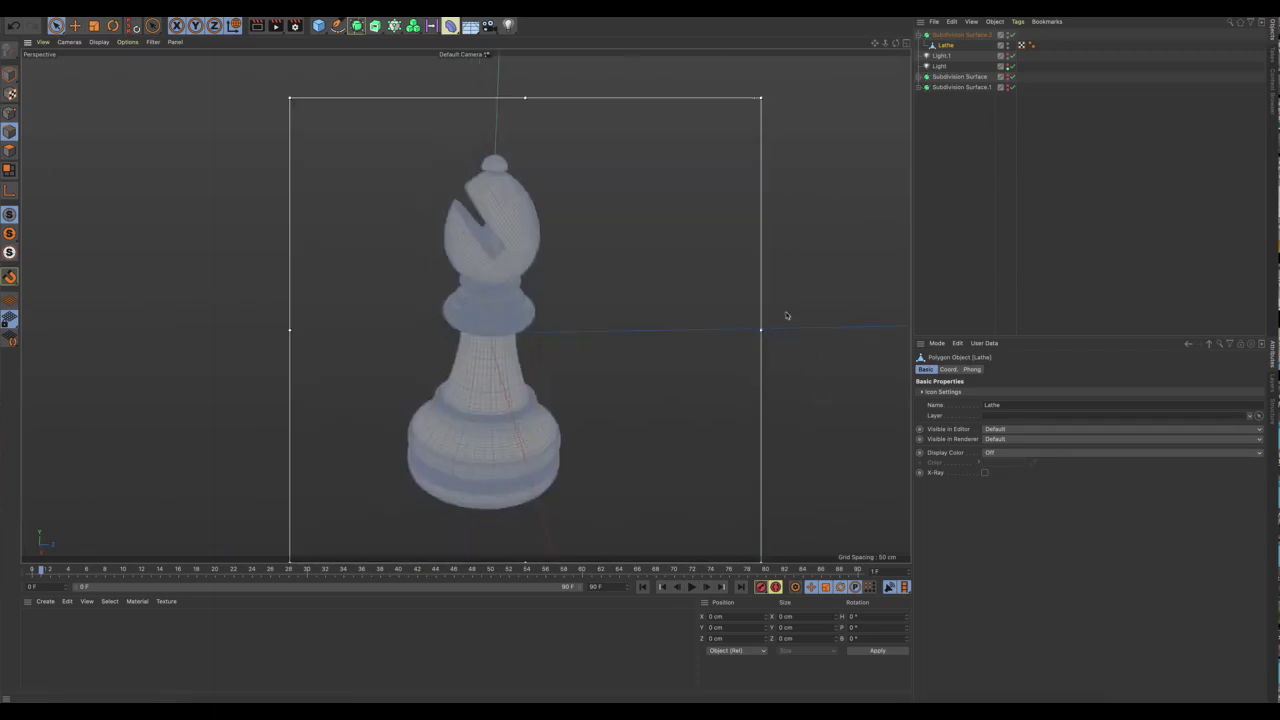
pyautogui.hotkey('ctrl', 'r')
pyautogui.keyDown('alt'); pyautogui.moveTo(620, 384); pyautogui.dragTo(794, 386); pyautogui.keyUp('alt')
pyautogui.keyDown('alt'); pyautogui.moveTo(494, 326); pyautogui.dragTo(540, 310); pyautogui.keyUp('alt')
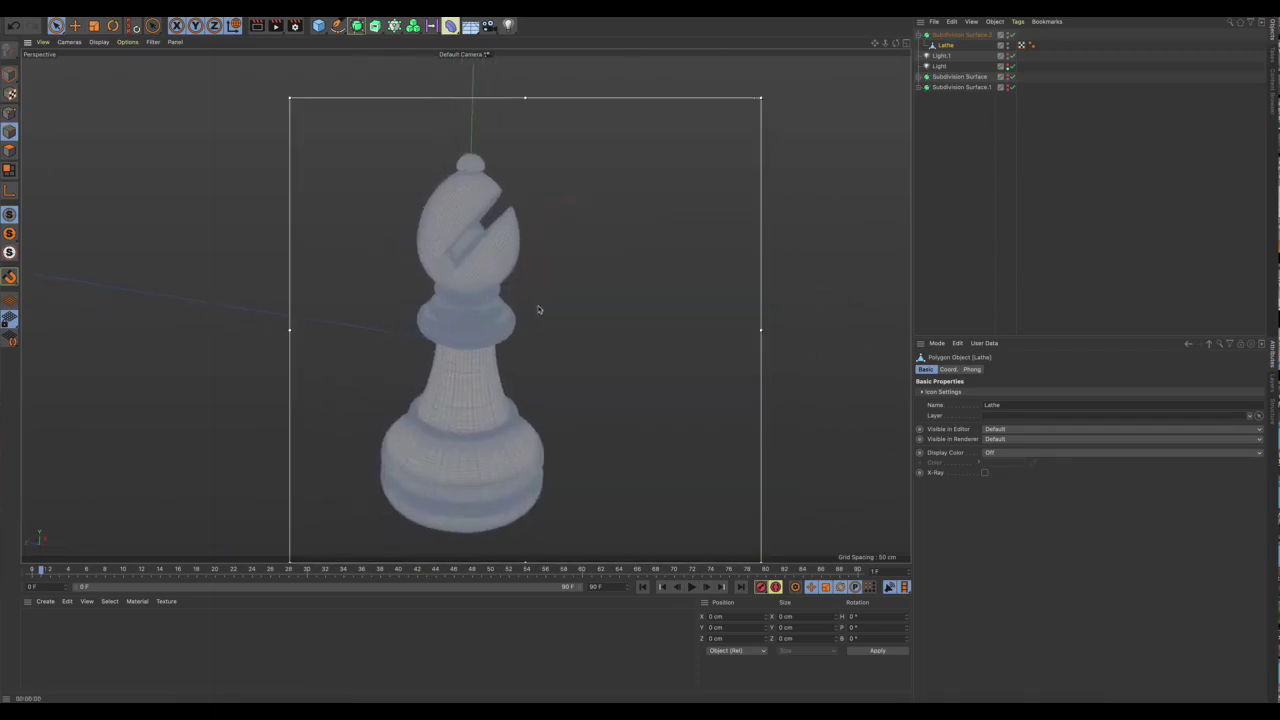
pyautogui.scroll(5, 492, 209)
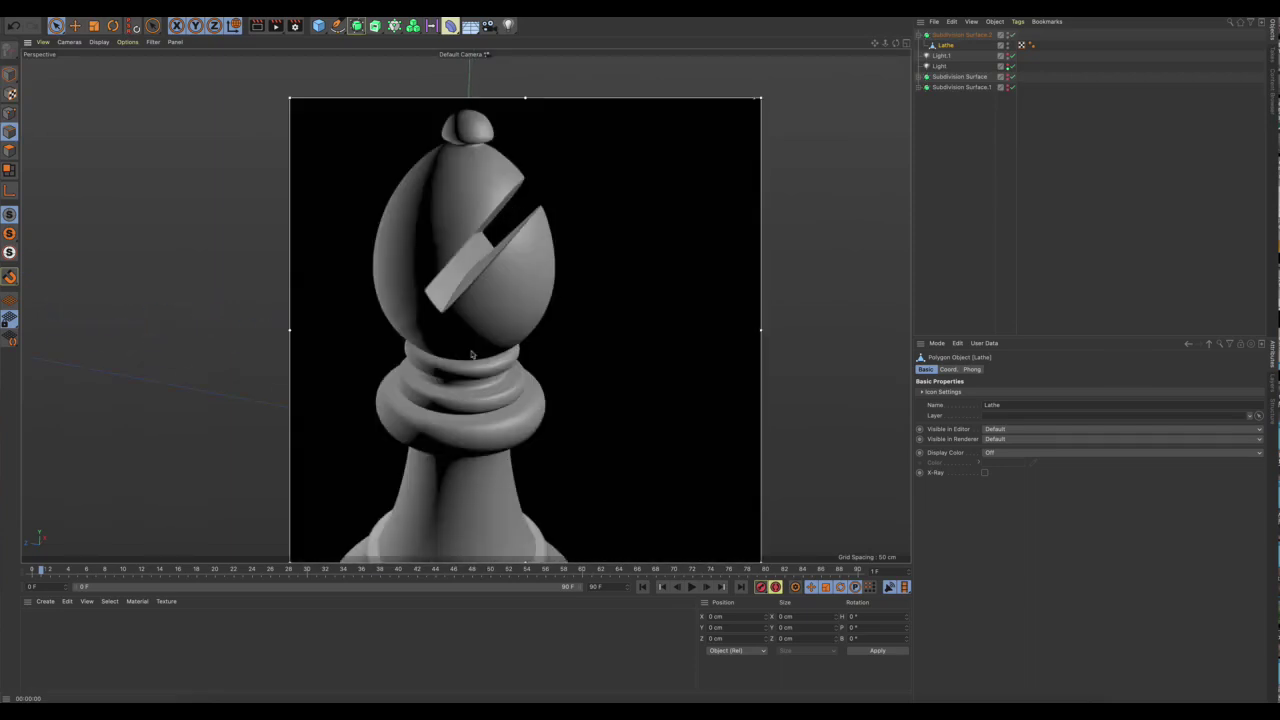
pyautogui.scroll(-5, 471, 352)
pyautogui.keyDown('alt'); pyautogui.moveTo(526, 403); pyautogui.dragTo(511, 377); pyautogui.keyUp('alt')
pyautogui.scroll(-3, 460, 418)
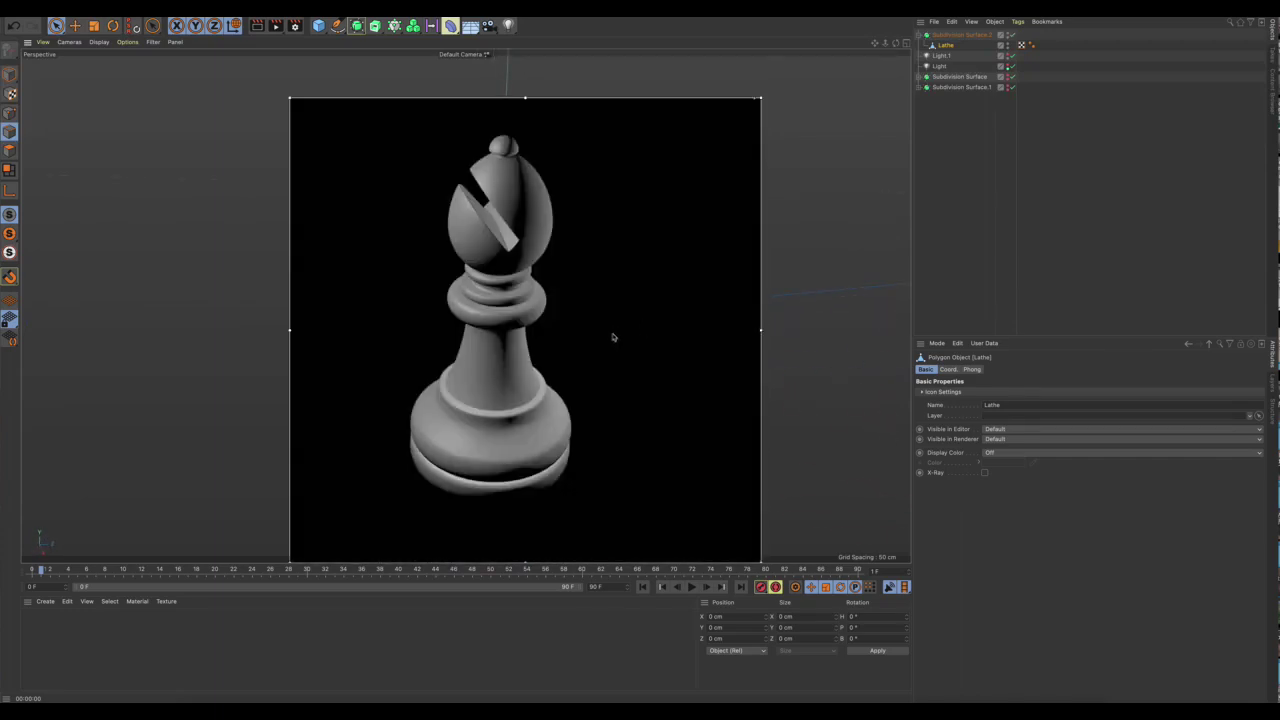
pyautogui.moveTo(613, 337)
pyautogui.keyDown('alt'); pyautogui.mouseDown()
pyautogui.moveTo(626, 291)
pyautogui.moveTo(614, 343)
pyautogui.mouseUp(); pyautogui.keyUp('alt')
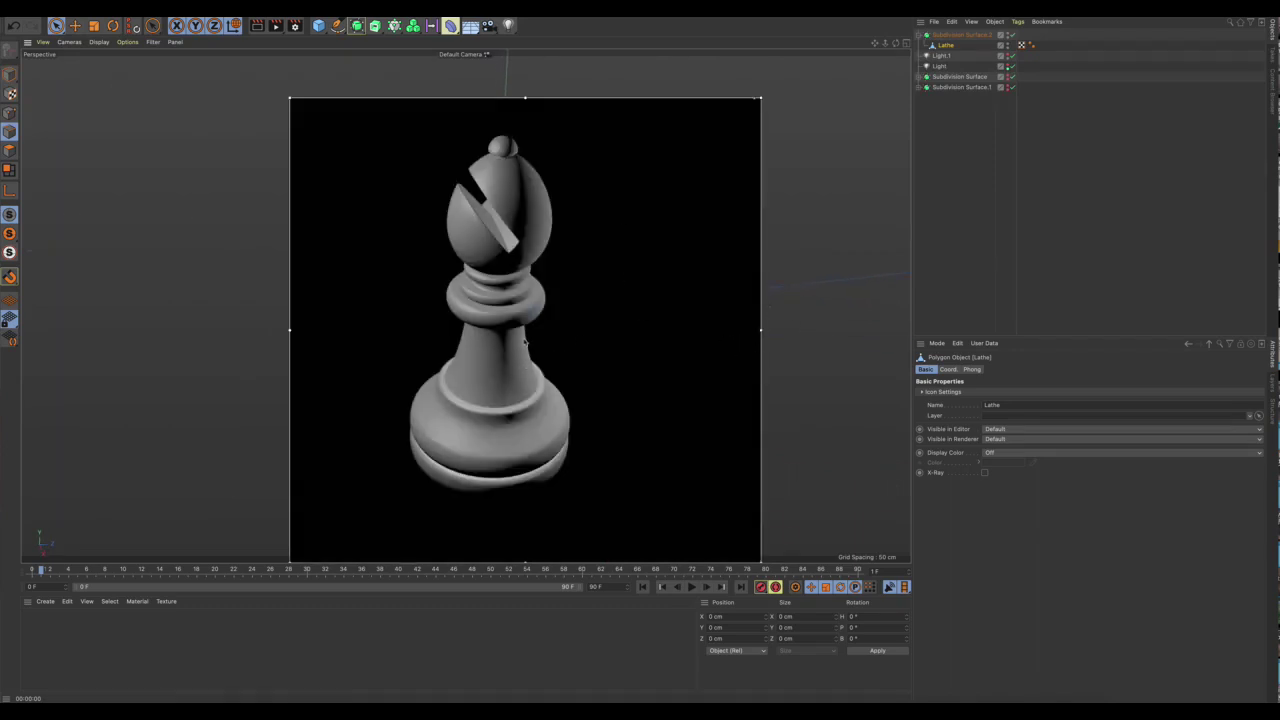
pyautogui.keyDown('alt'); pyautogui.moveTo(524, 342); pyautogui.dragTo(514, 400); pyautogui.keyUp('alt')
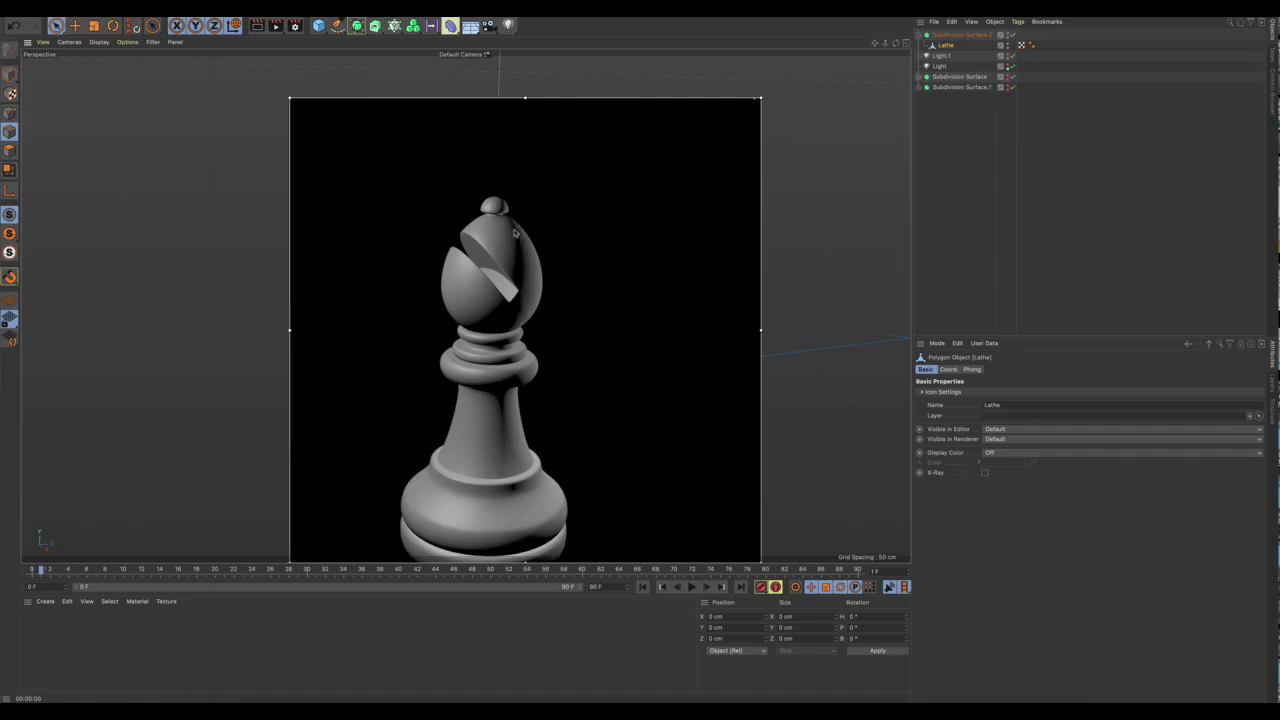
pyautogui.scroll(3, 514, 232)
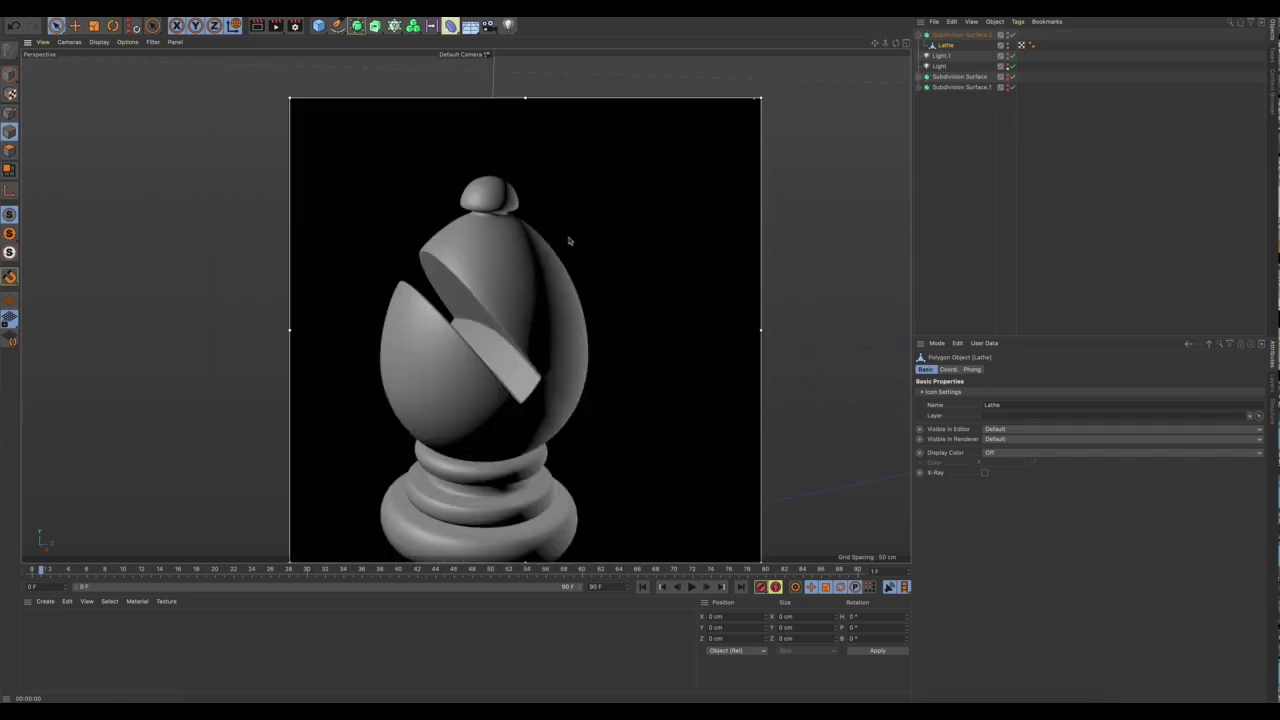
pyautogui.moveTo(576, 410)
pyautogui.keyDown('alt'); pyautogui.mouseDown()
pyautogui.moveTo(563, 414)
pyautogui.moveTo(574, 403)
pyautogui.mouseUp(); pyautogui.keyUp('alt')
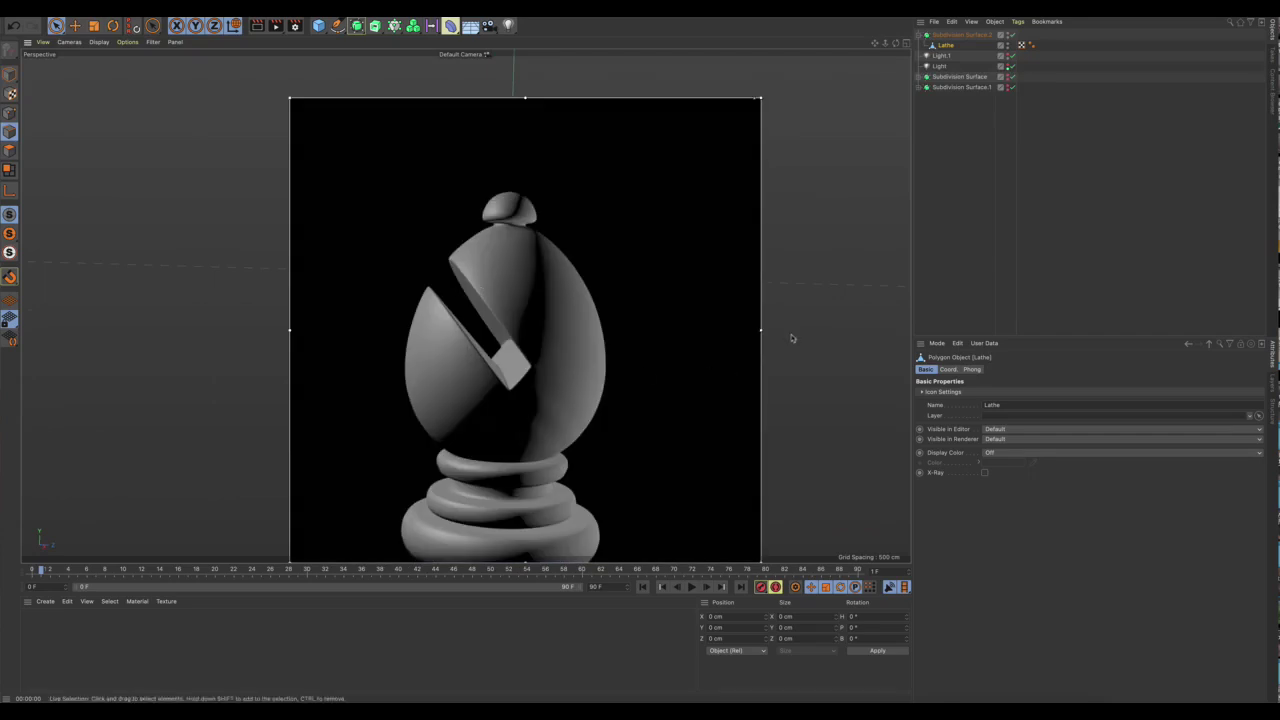
pyautogui.keyDown('alt'); pyautogui.moveTo(792, 342); pyautogui.dragTo(826, 371); pyautogui.keyUp('alt')
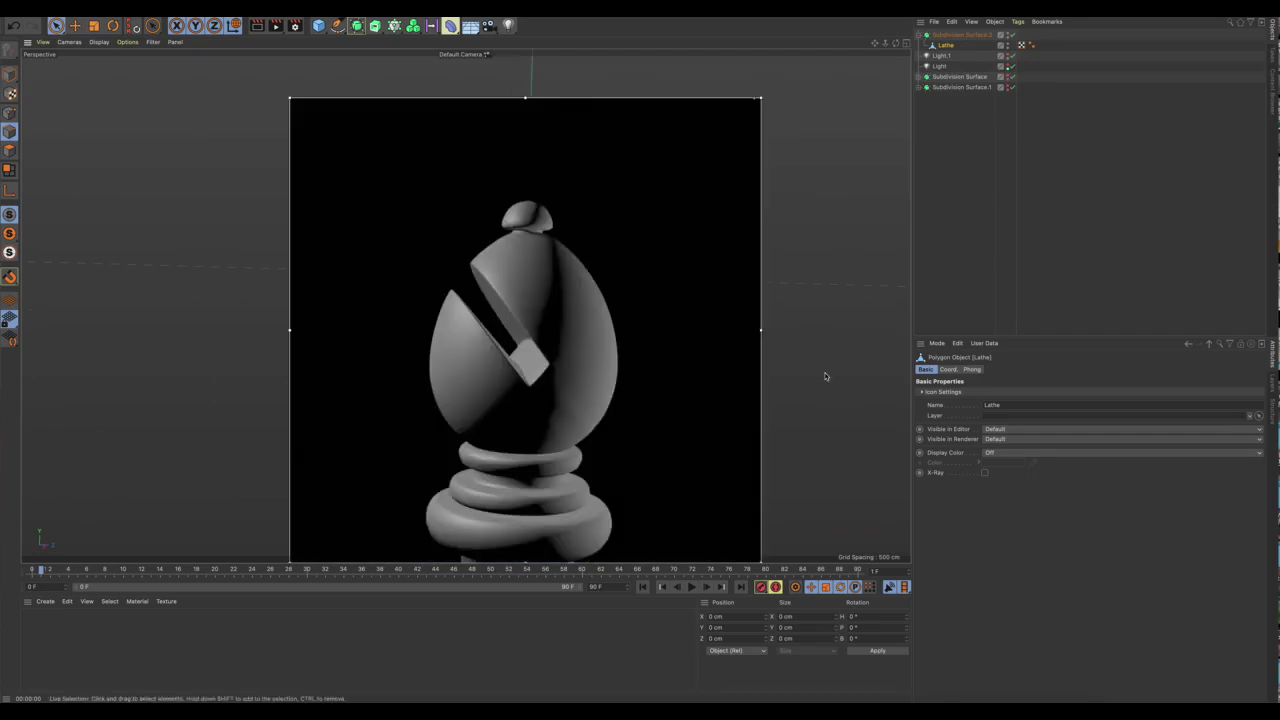